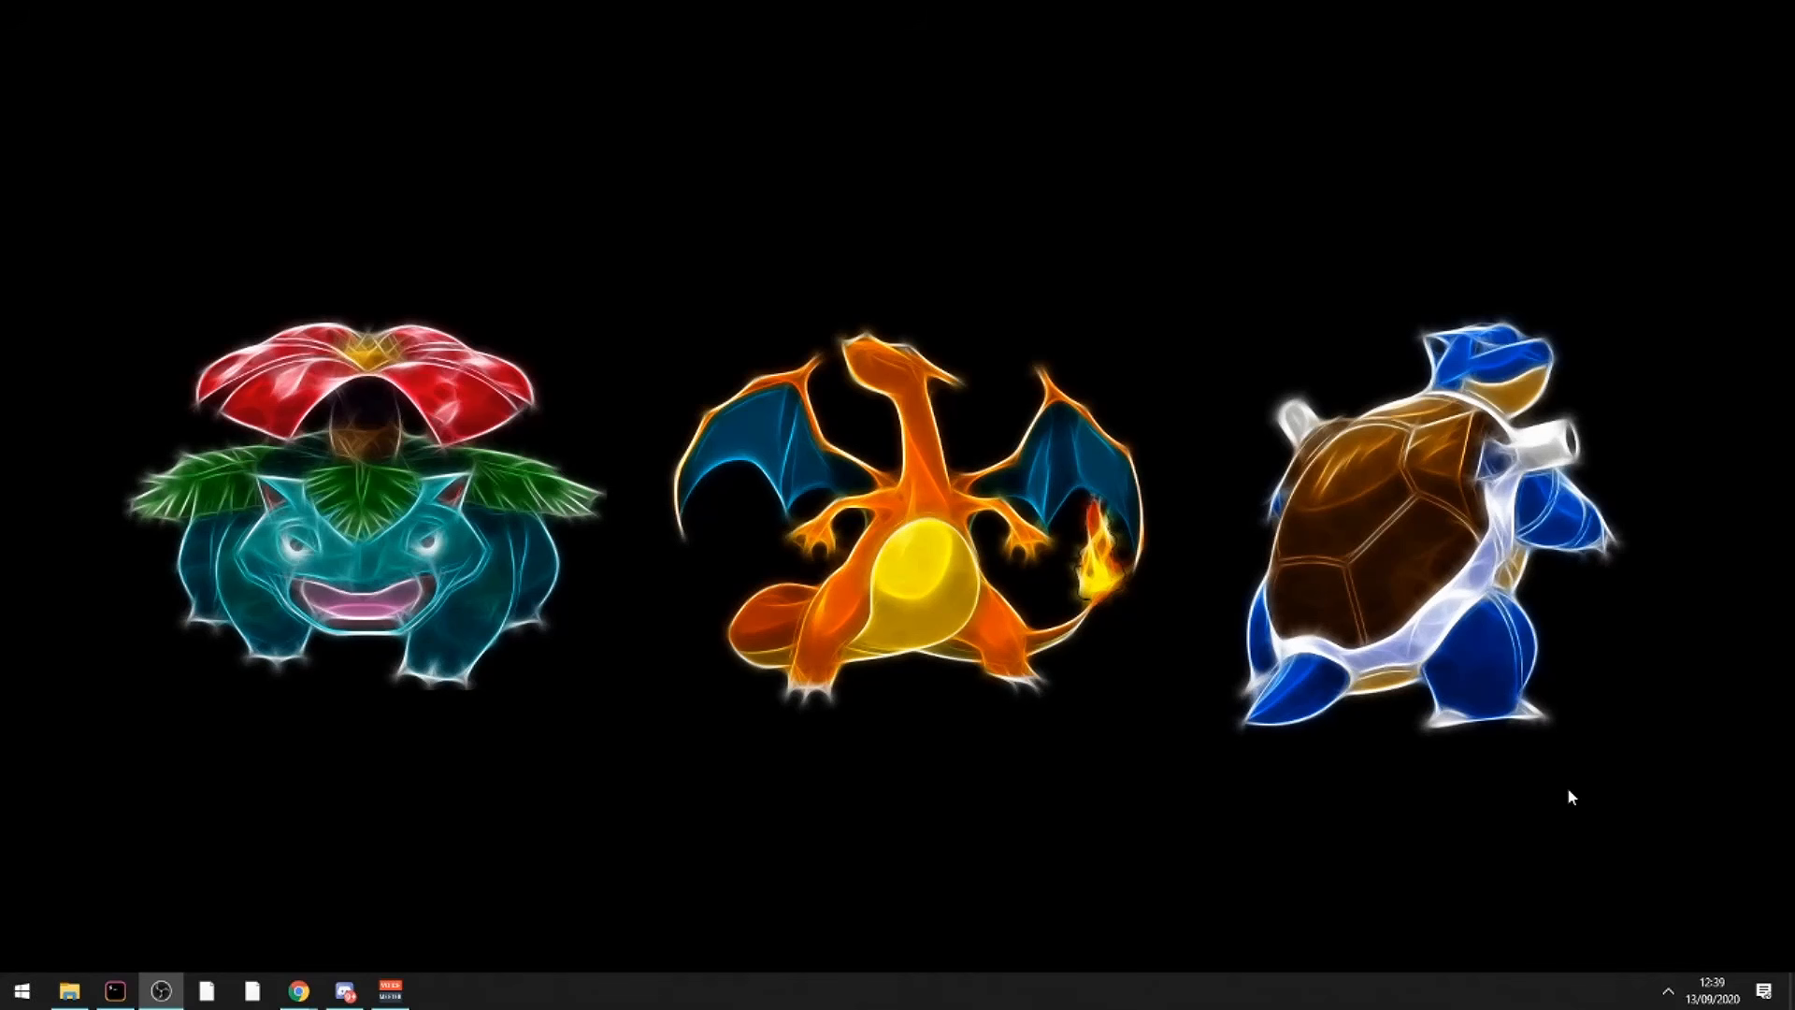
# Switch to Discord and open the public-releases channel of the Pokelink server.
pyautogui.moveTo(1704, 997)
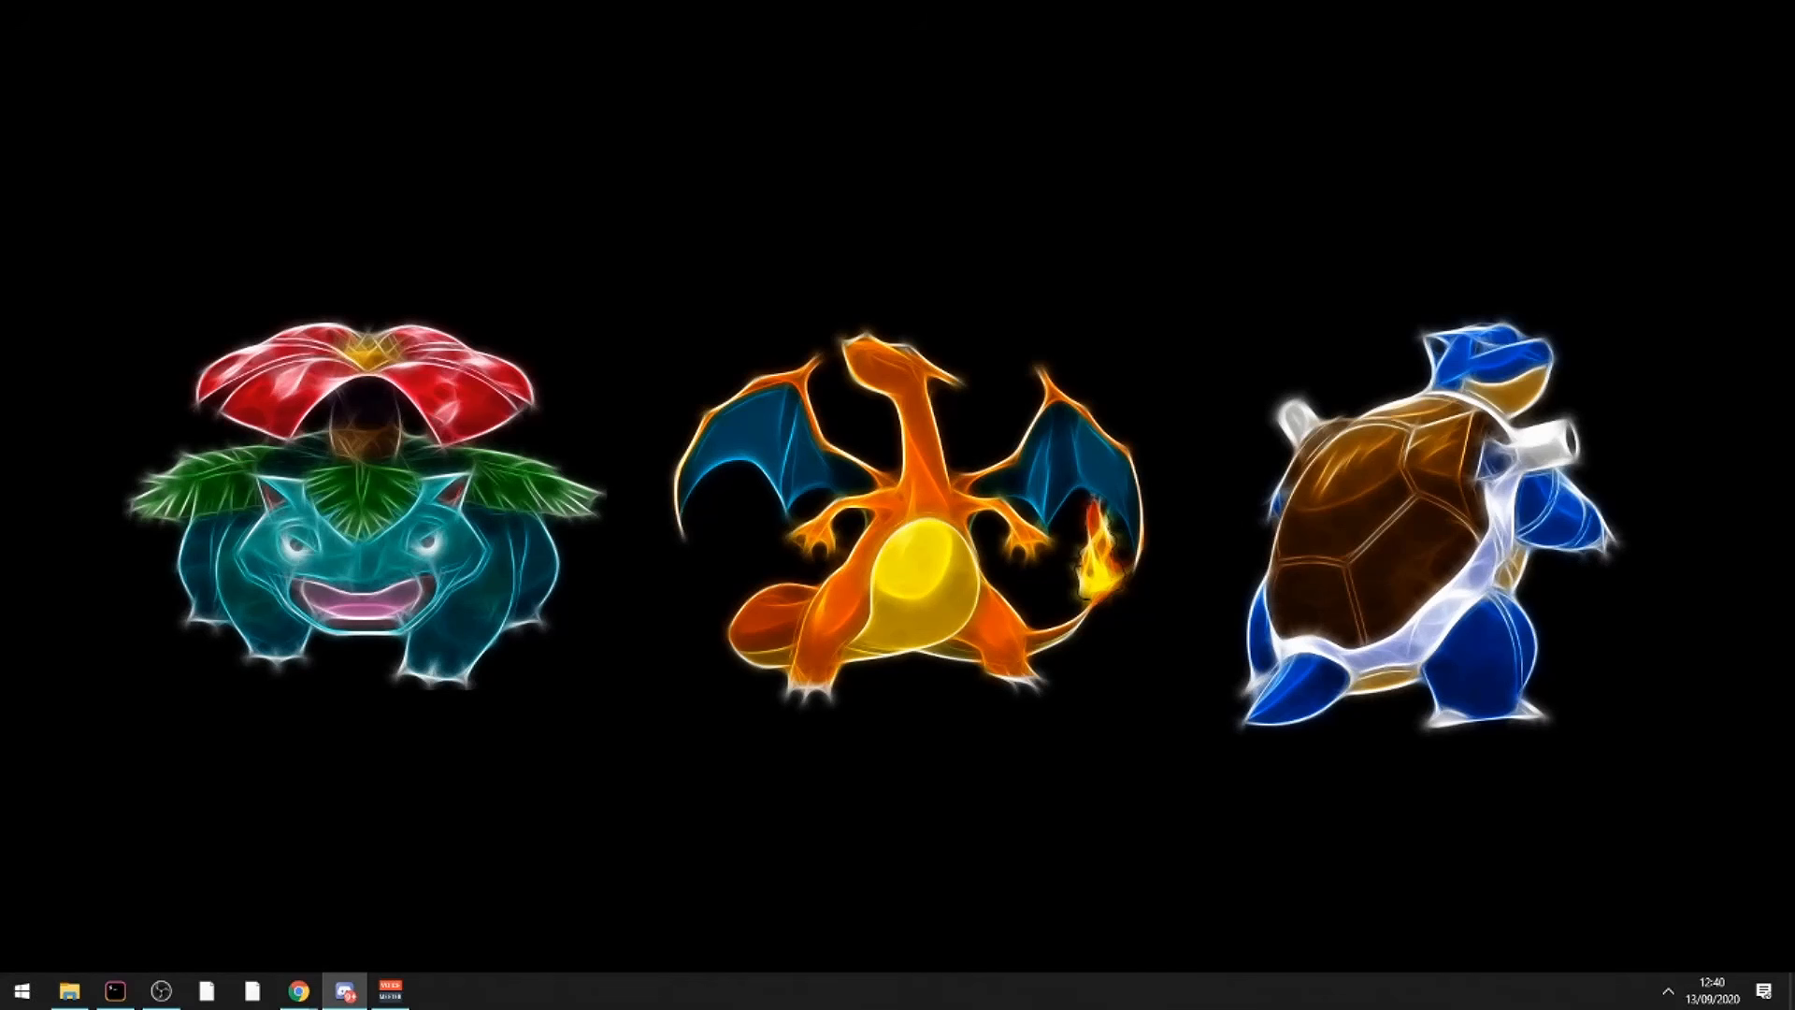
pyautogui.click(344, 991)
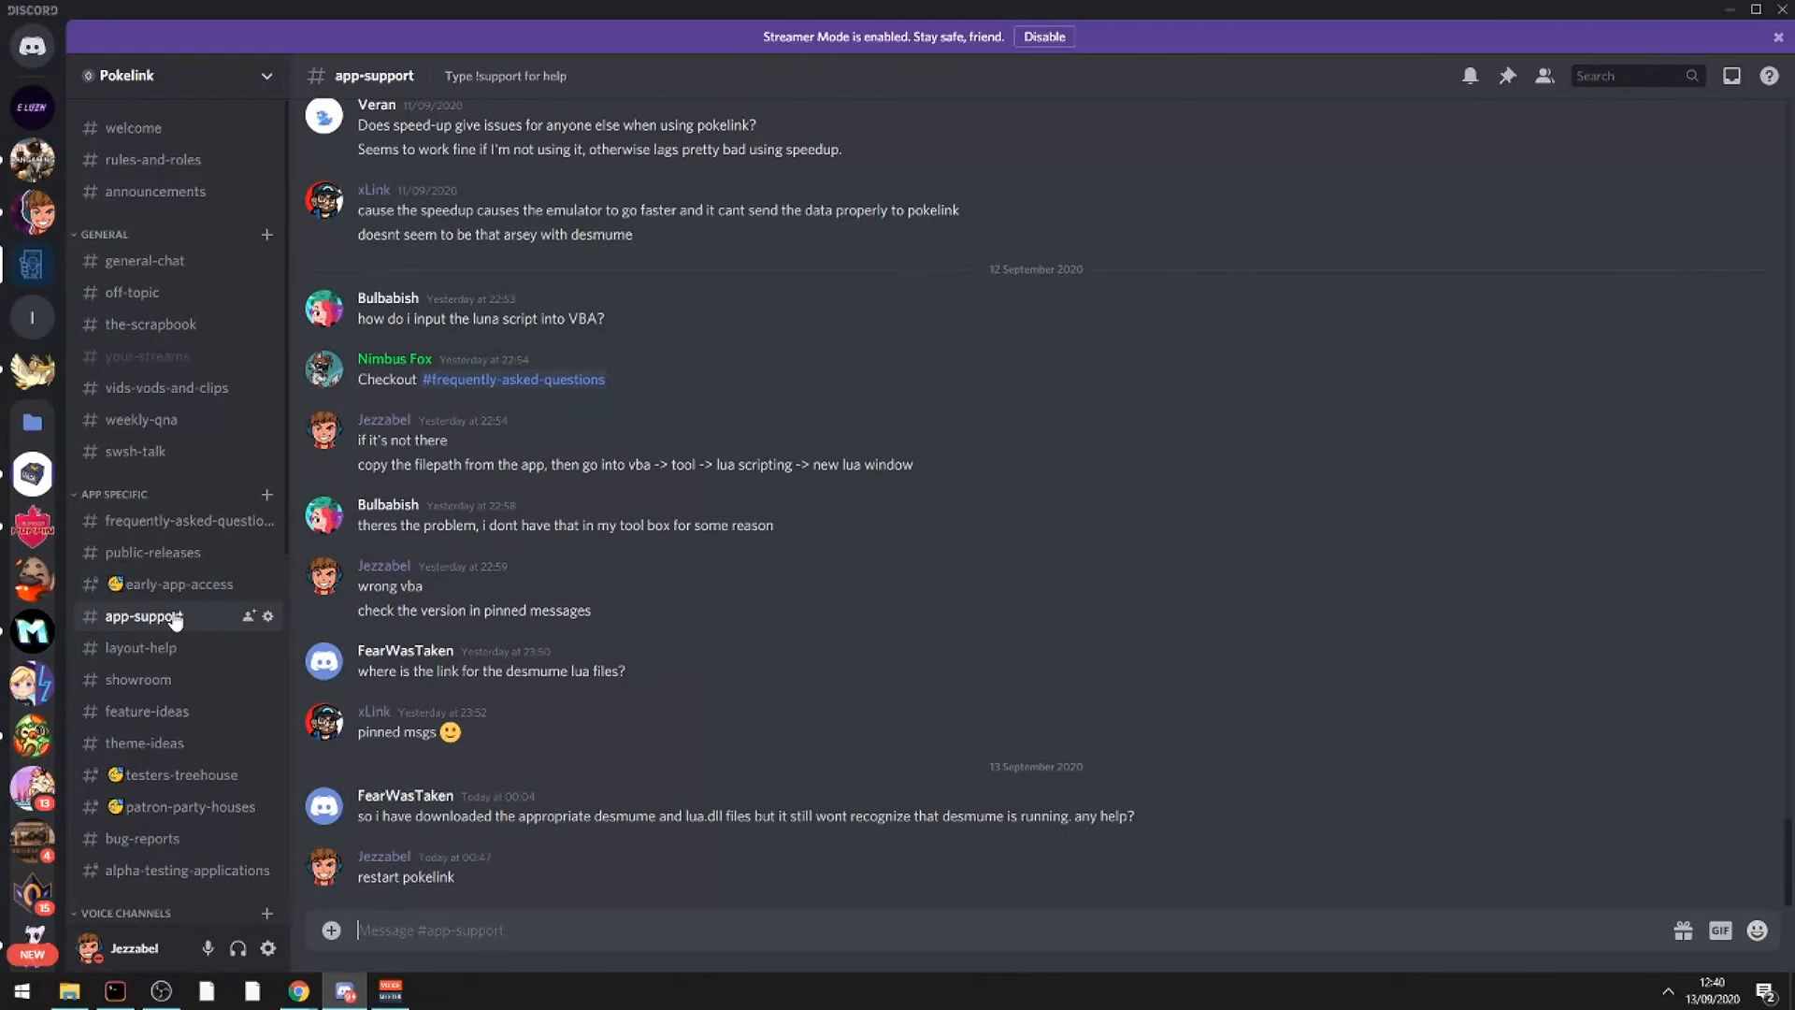
pyautogui.click(188, 558)
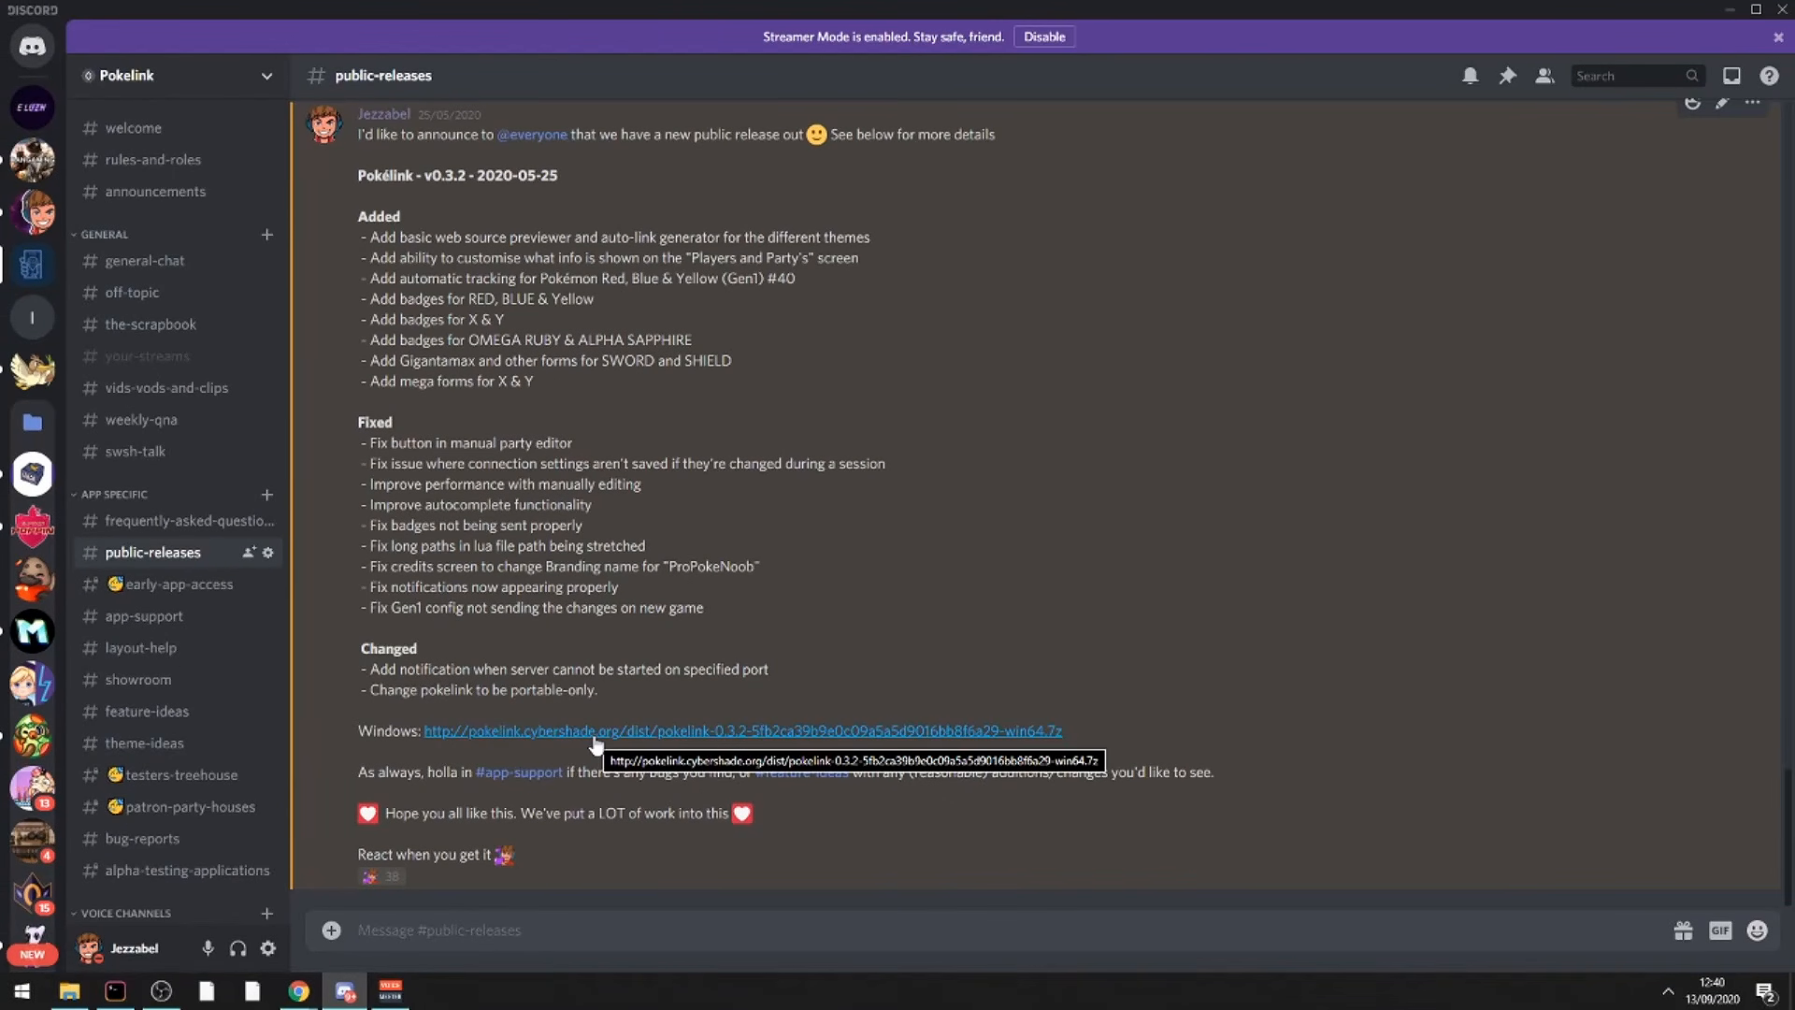
# Read through the frequently-asked-questions channel and return to the public-releases announcement.
pyautogui.click(176, 525)
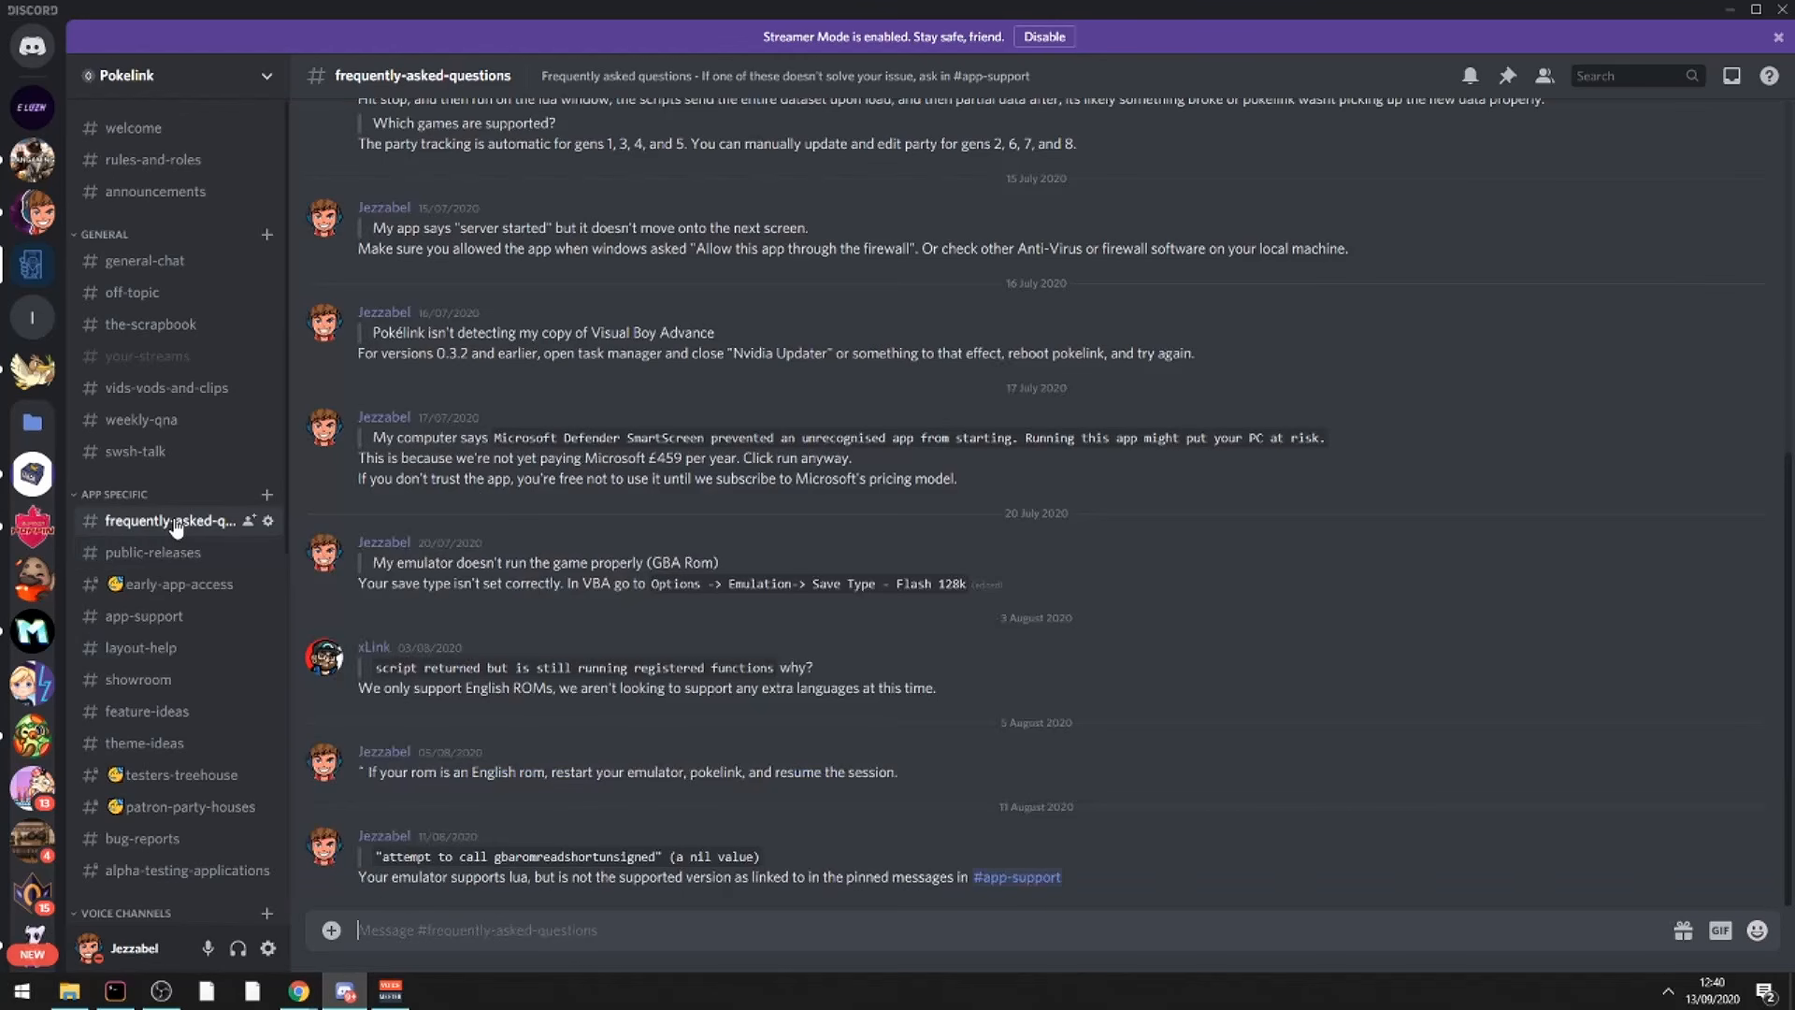
pyautogui.scroll(6, 783, 469)
pyautogui.scroll(-3, 779, 469)
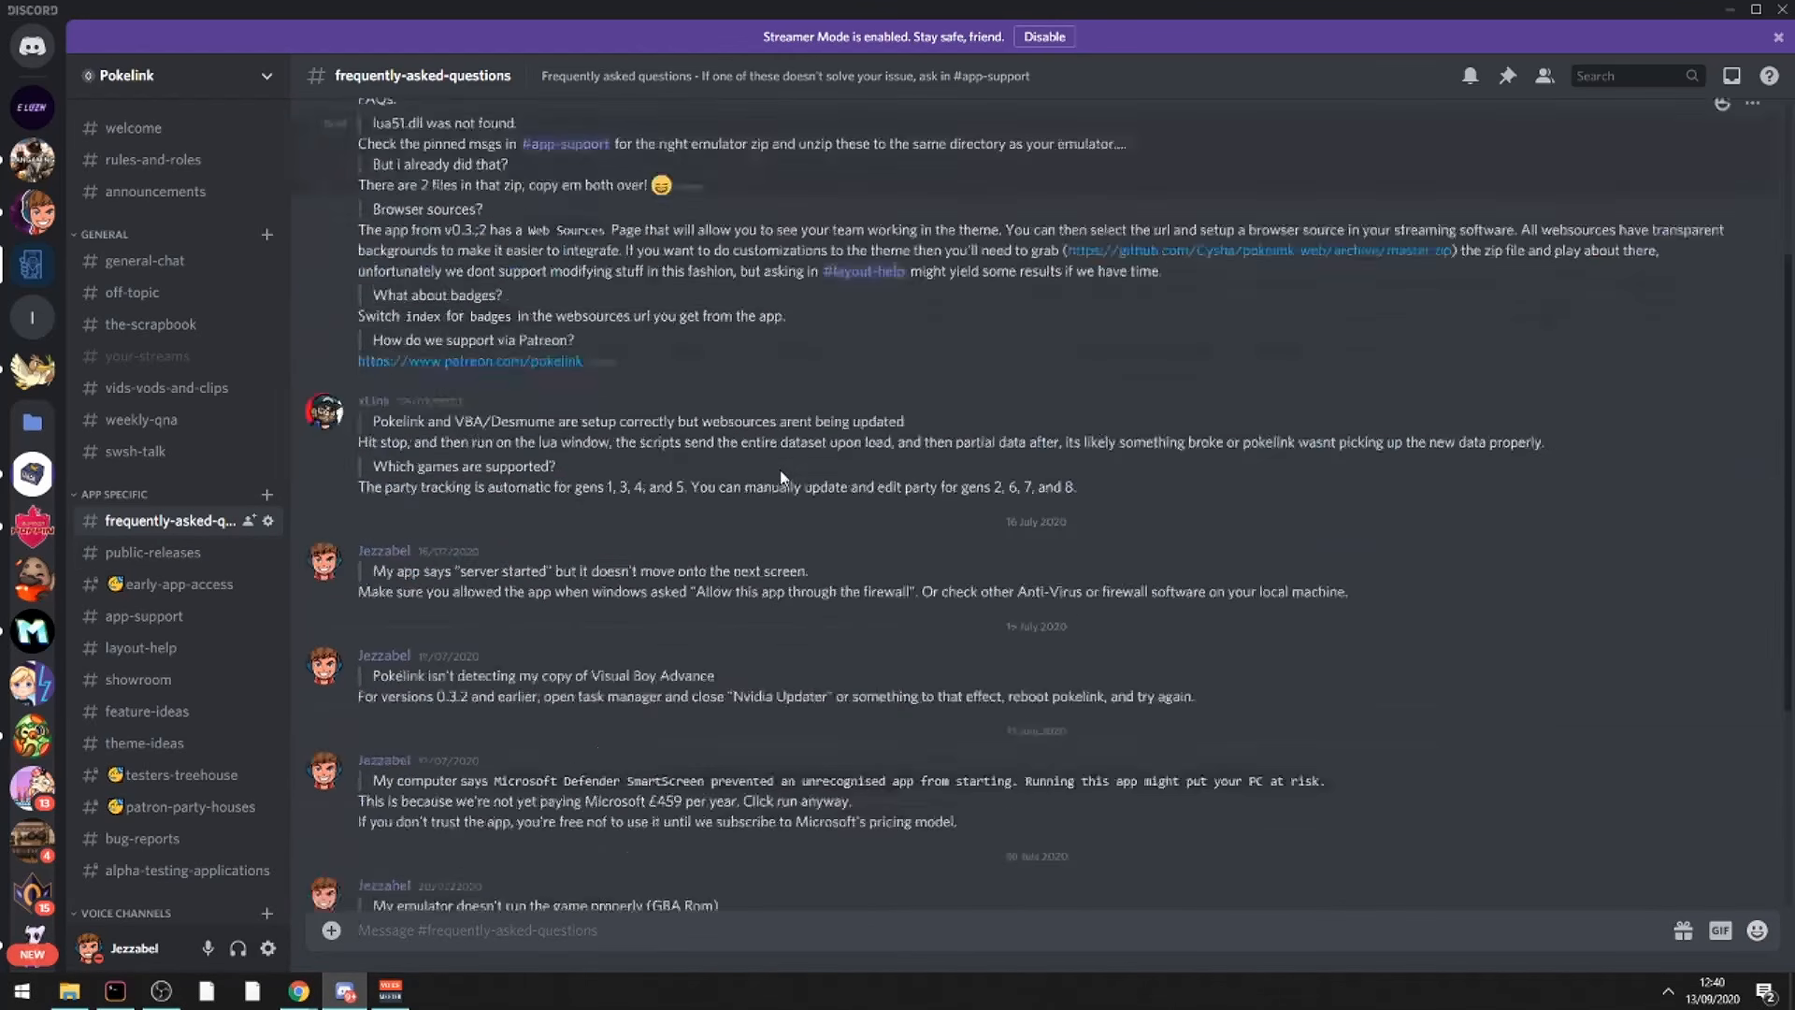
pyautogui.scroll(-4, 779, 470)
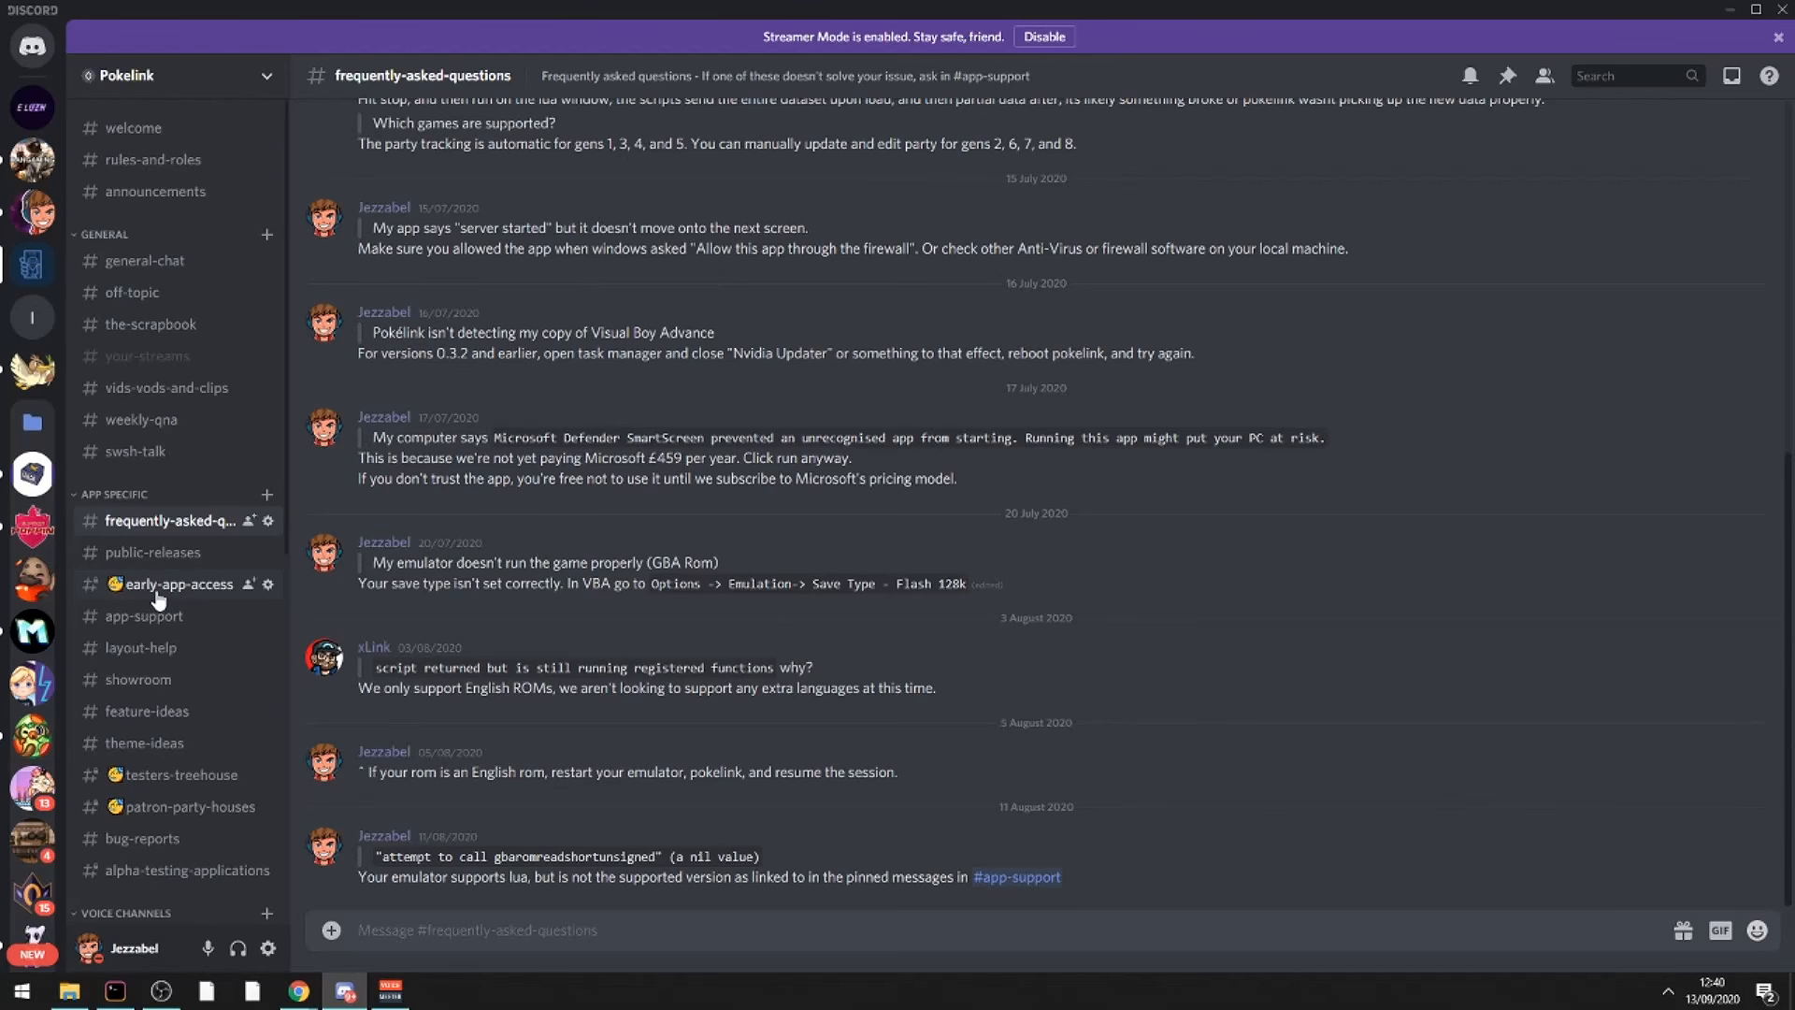
pyautogui.click(200, 561)
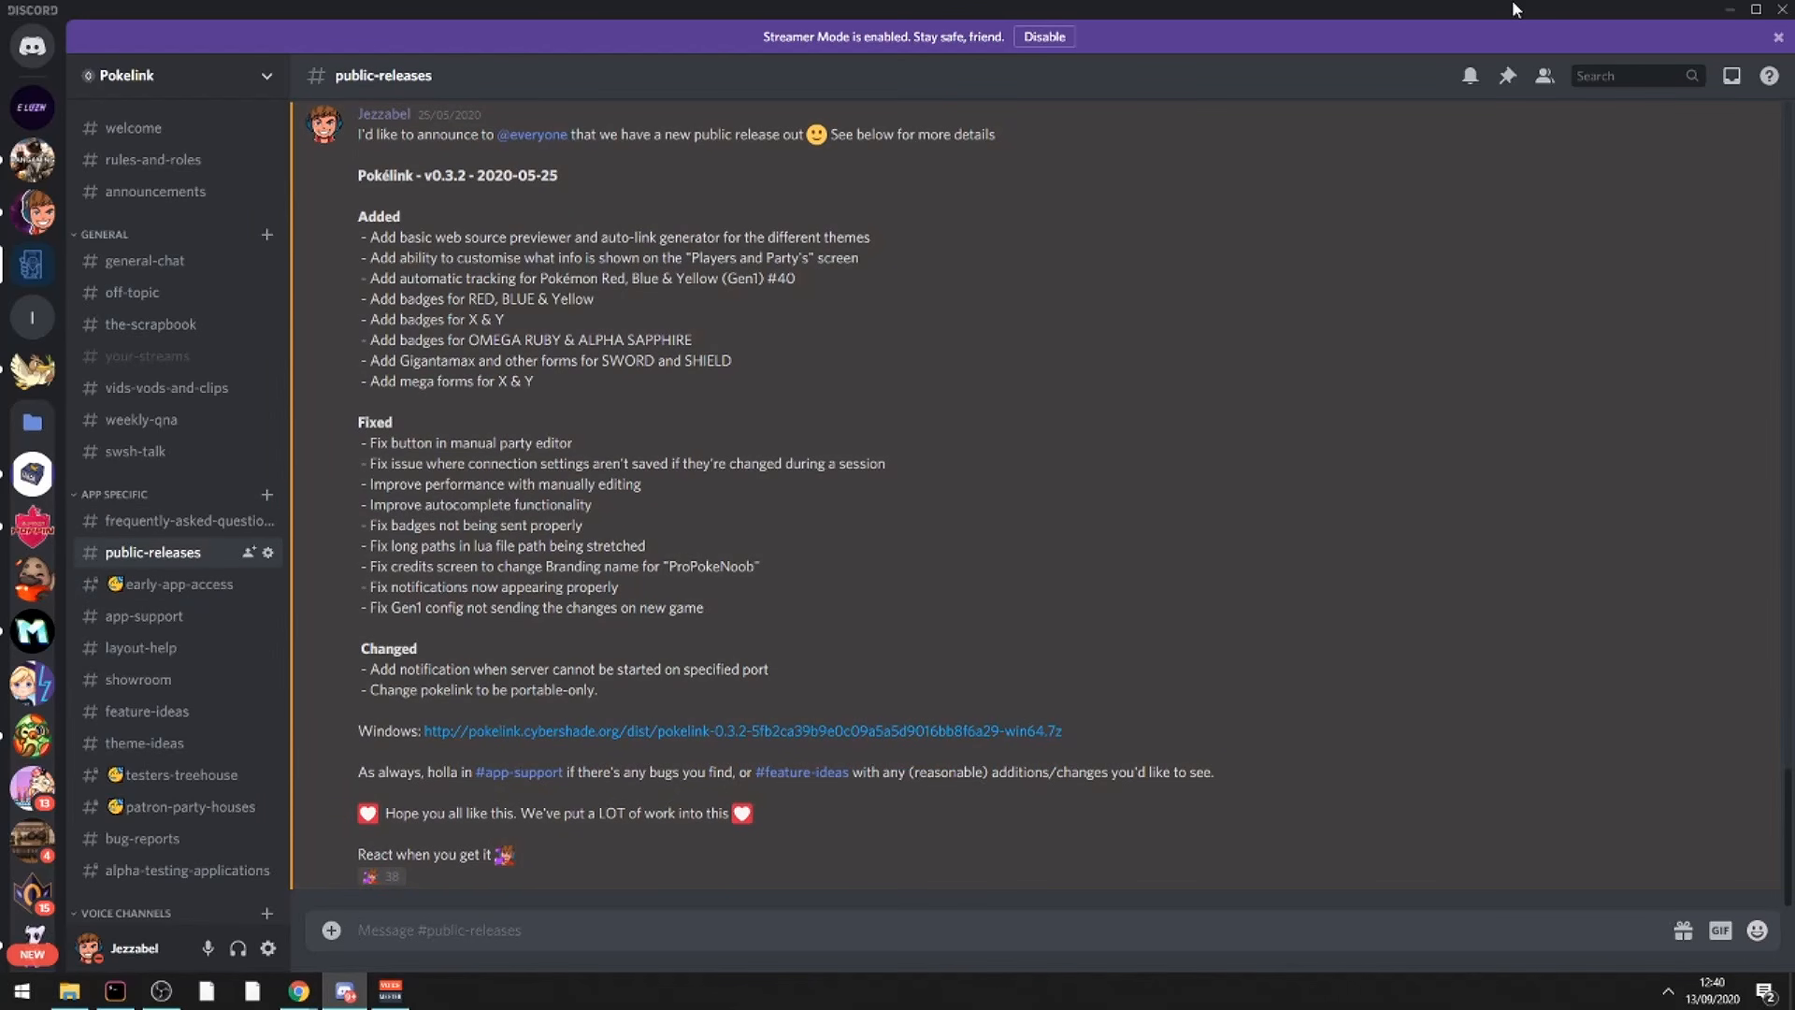
# Review the pinned VBA and DeSmuME downloads and lua.dll files in the app-support channel, and minimize Discord.
pyautogui.click(137, 625)
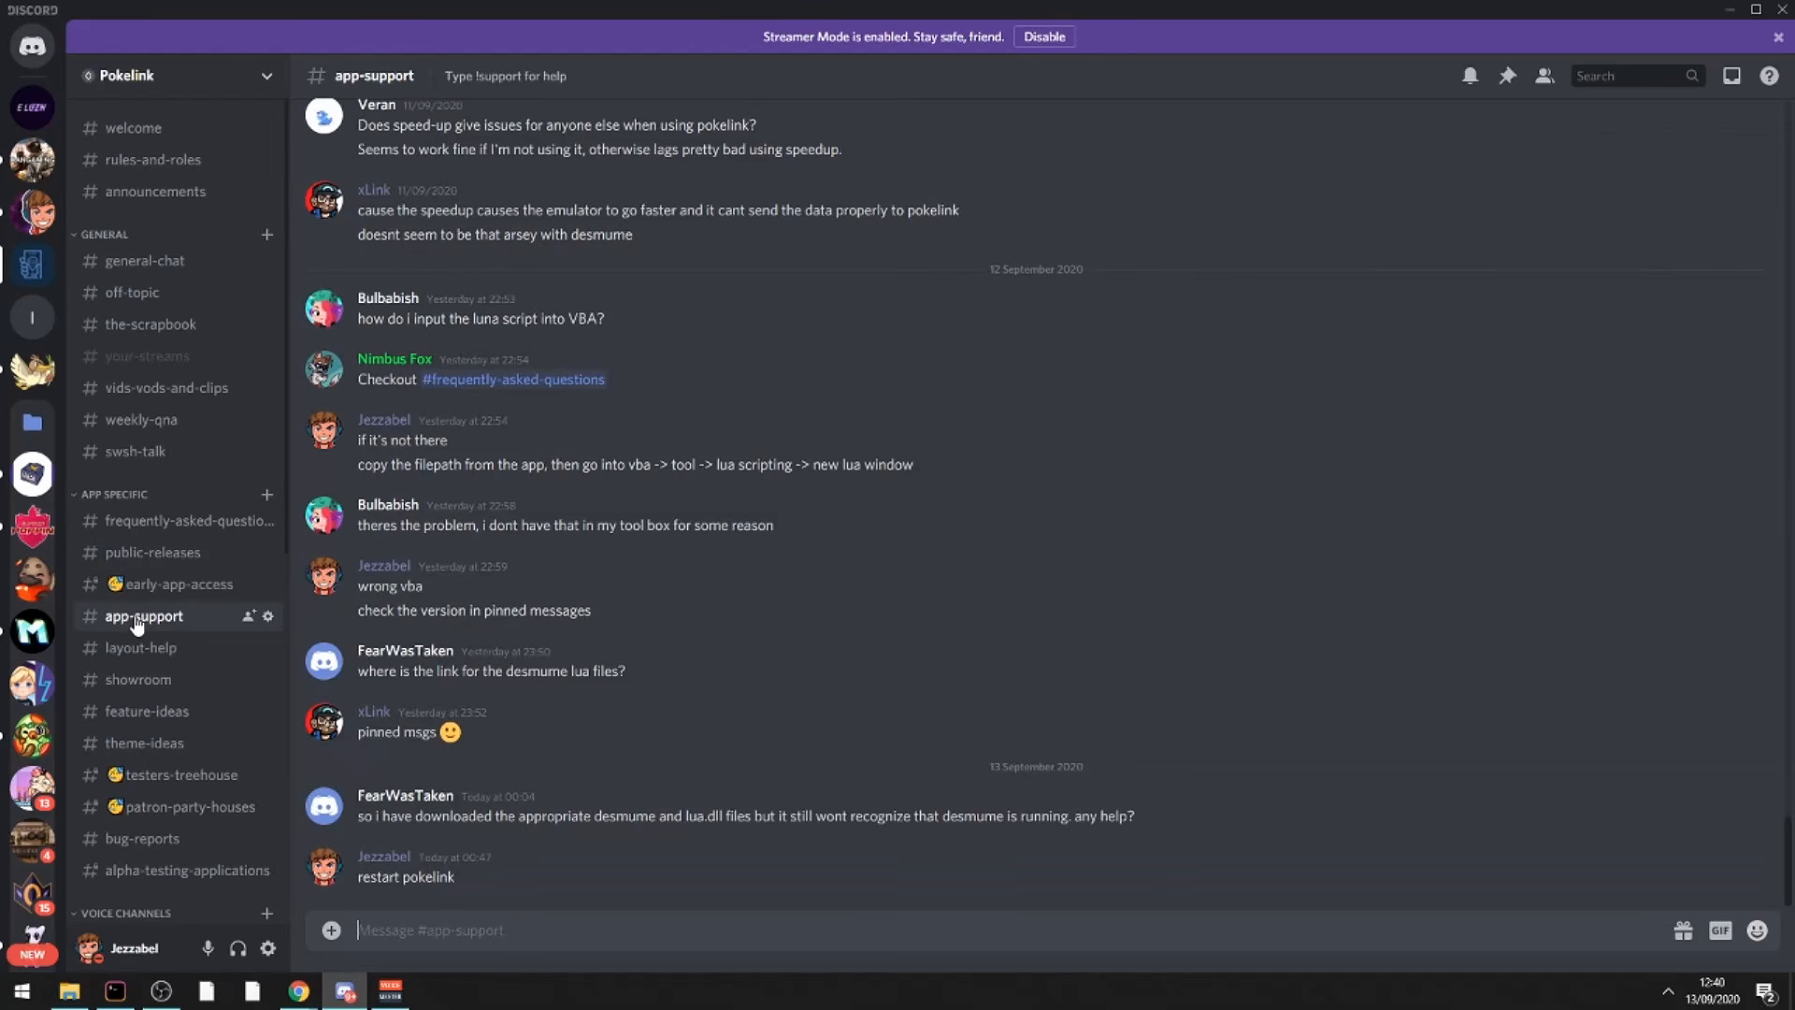
pyautogui.click(1507, 76)
pyautogui.scroll(-1, 1277, 251)
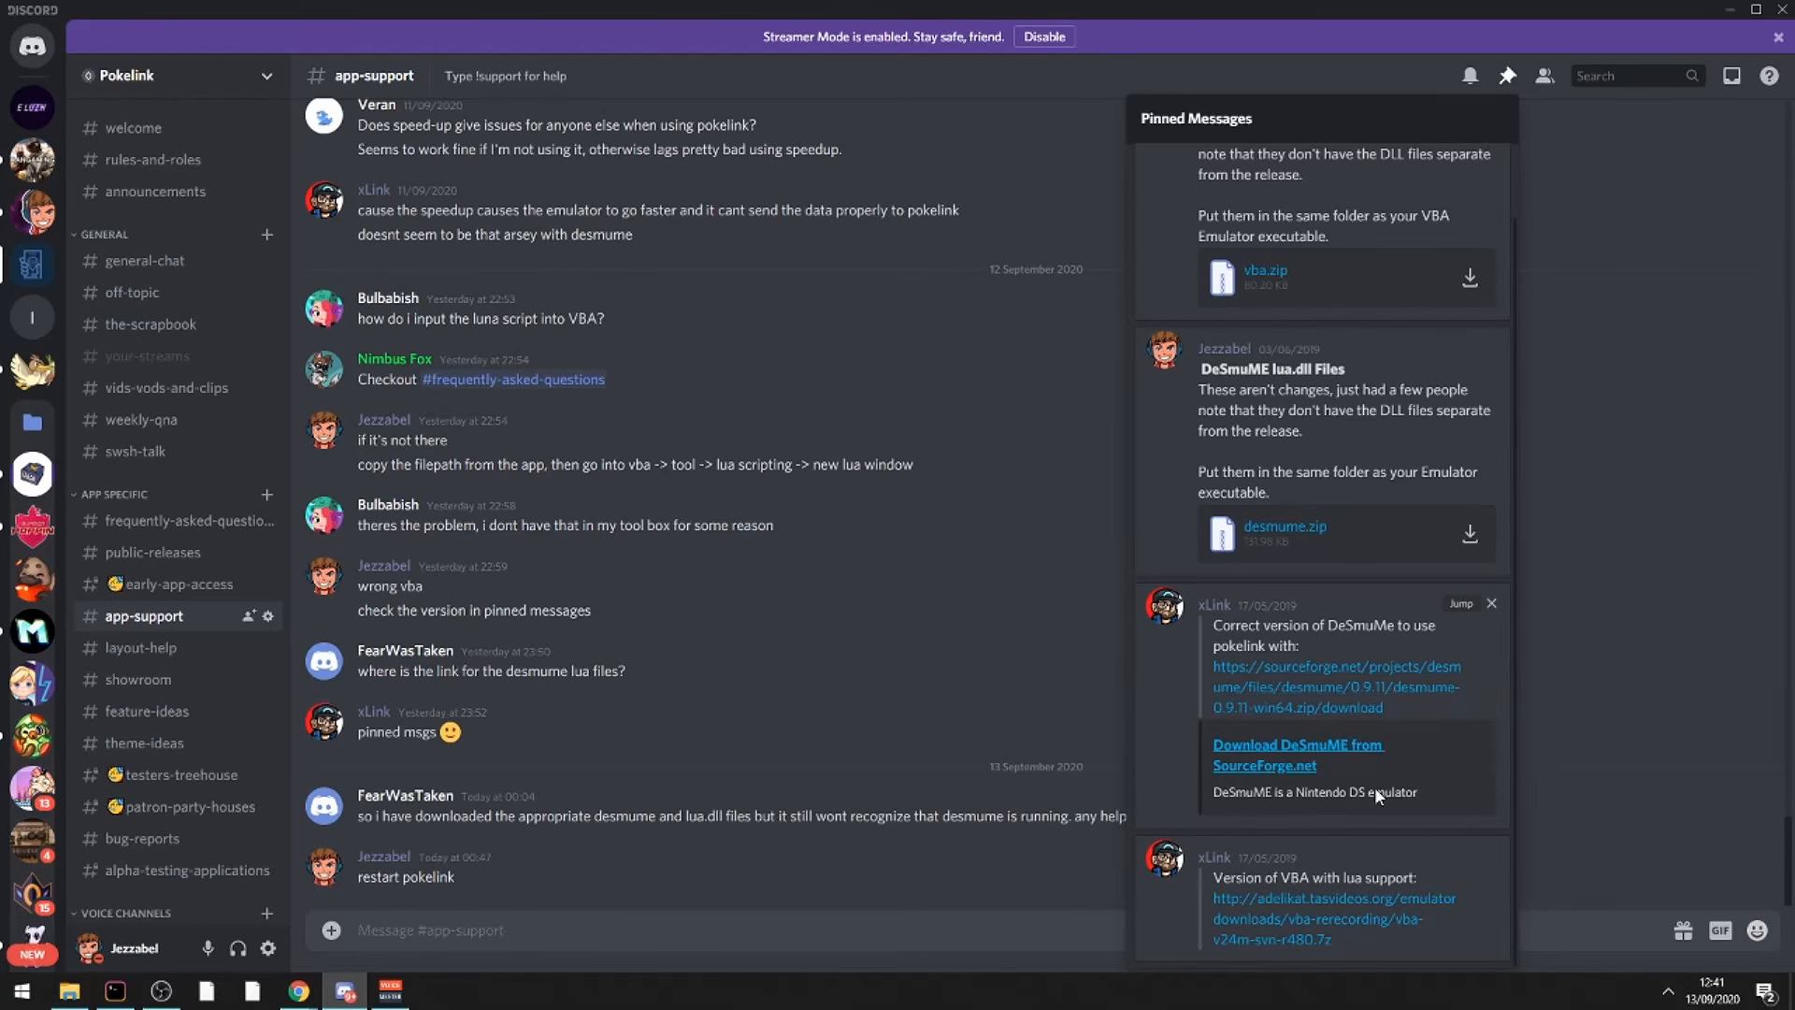
pyautogui.scroll(1, 1331, 435)
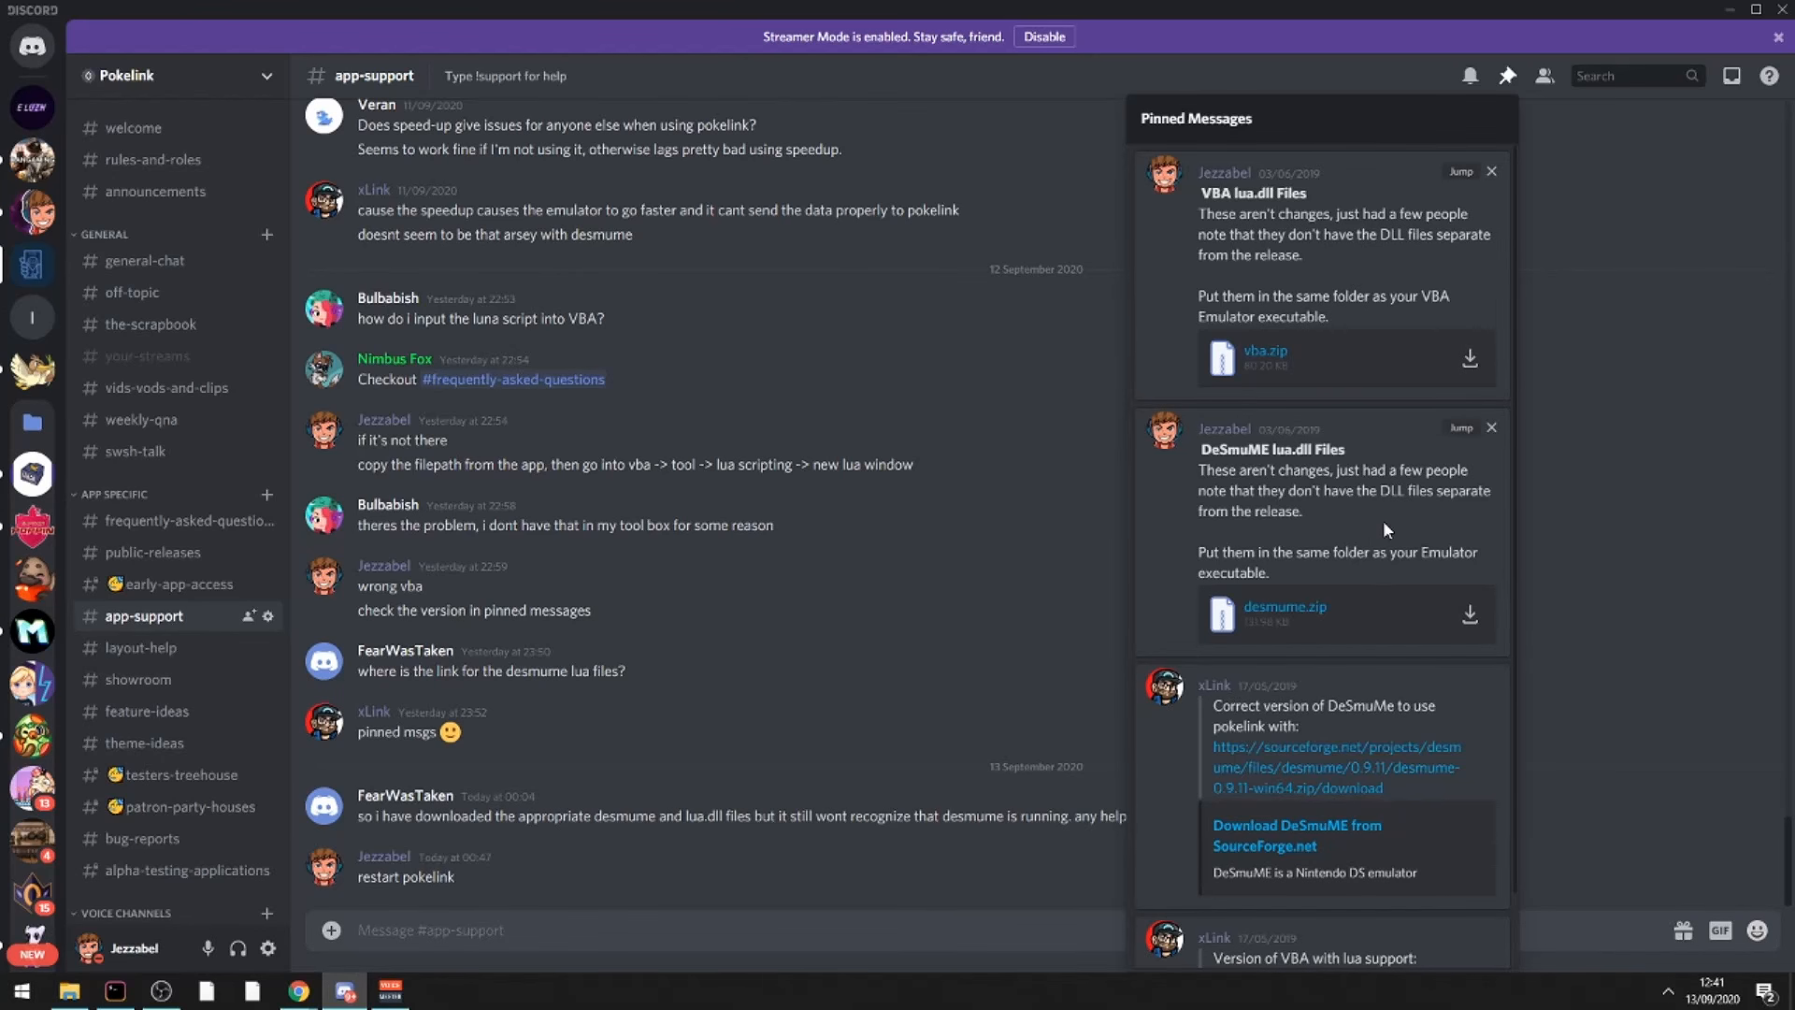
pyautogui.scroll(-2, 1383, 519)
pyautogui.click(1729, 9)
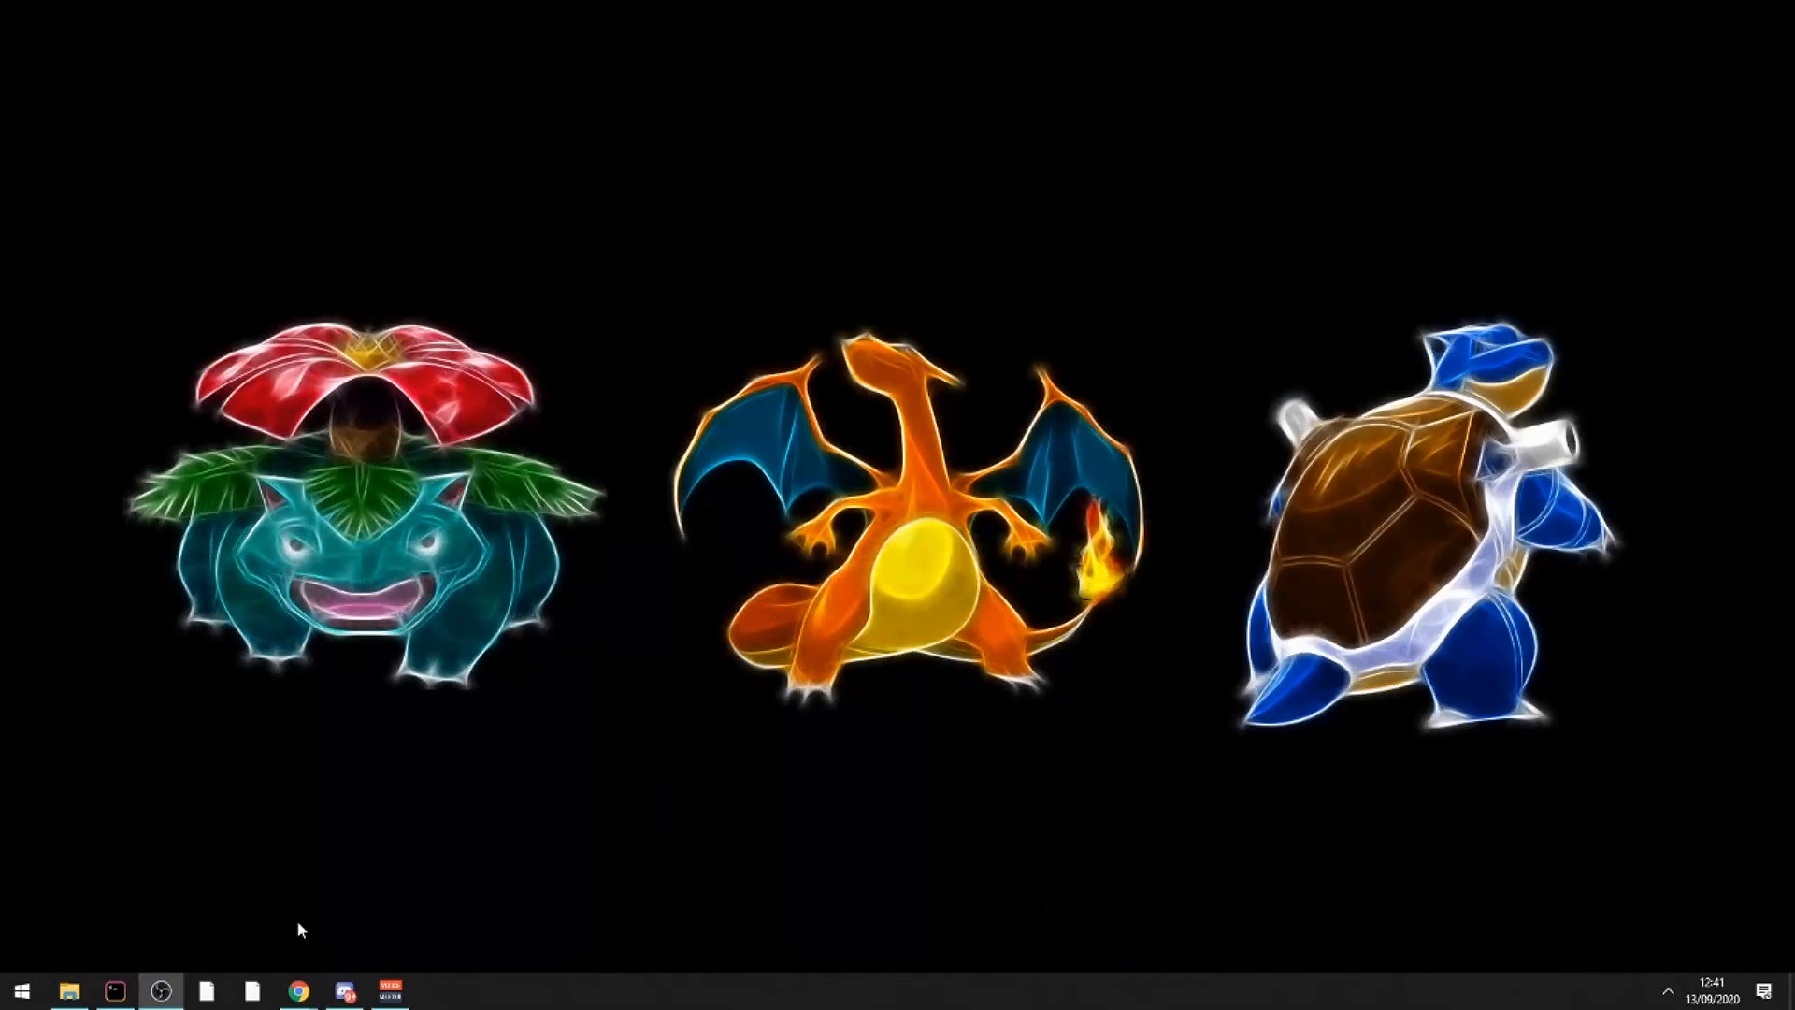
# In File Explorer, examine the VBA and desmume-0.9.11 folders inside emulators and return to the Recording folder.
pyautogui.click(69, 991)
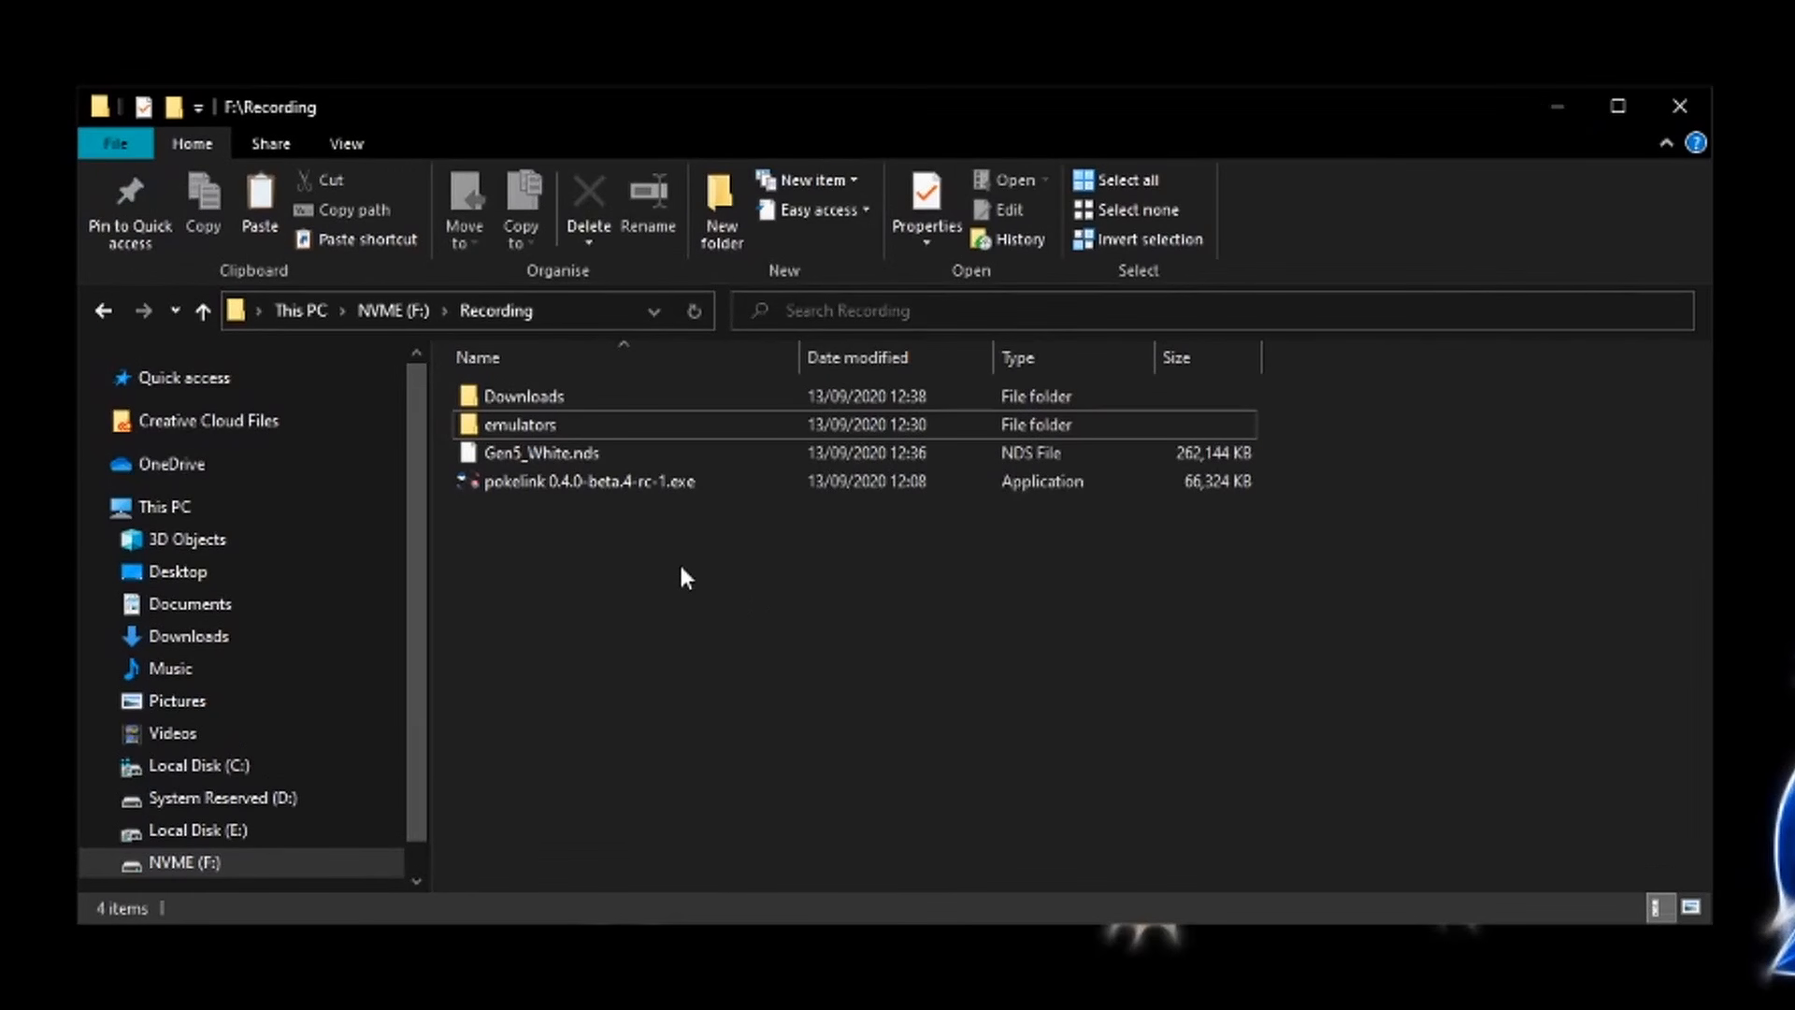
pyautogui.doubleClick(552, 413)
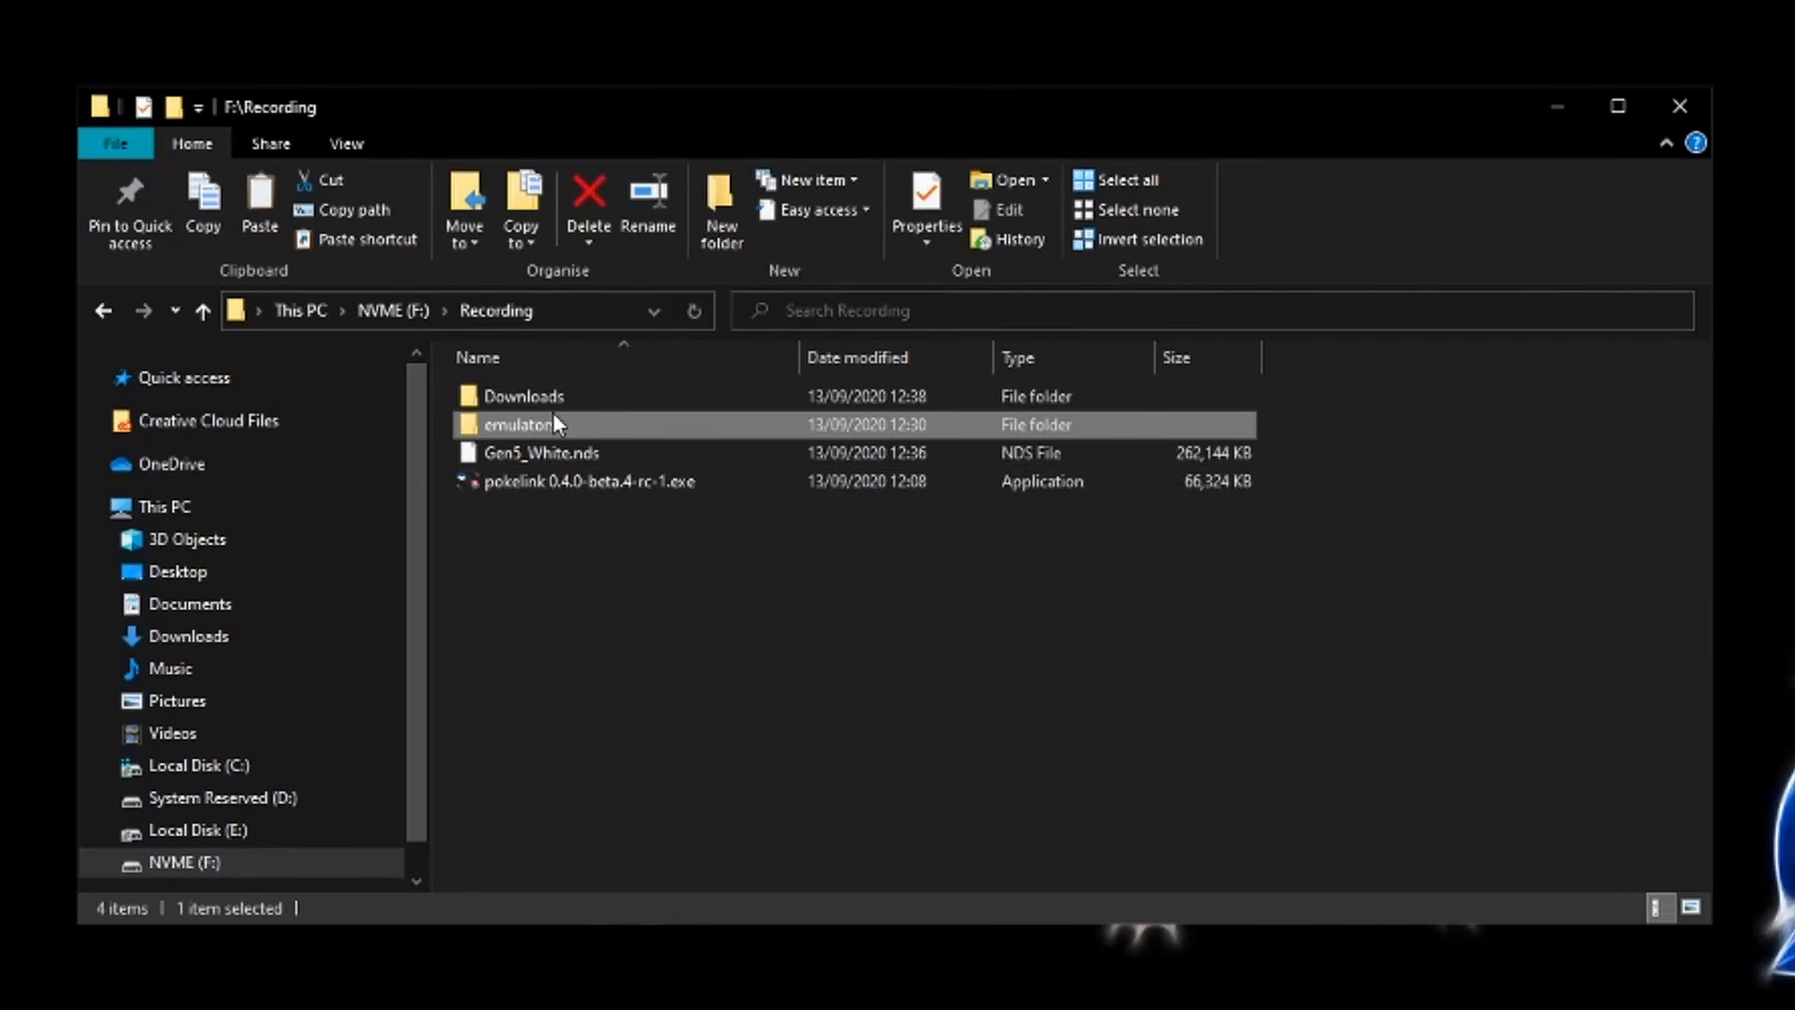
pyautogui.moveTo(541, 528); pyautogui.dragTo(614, 441)
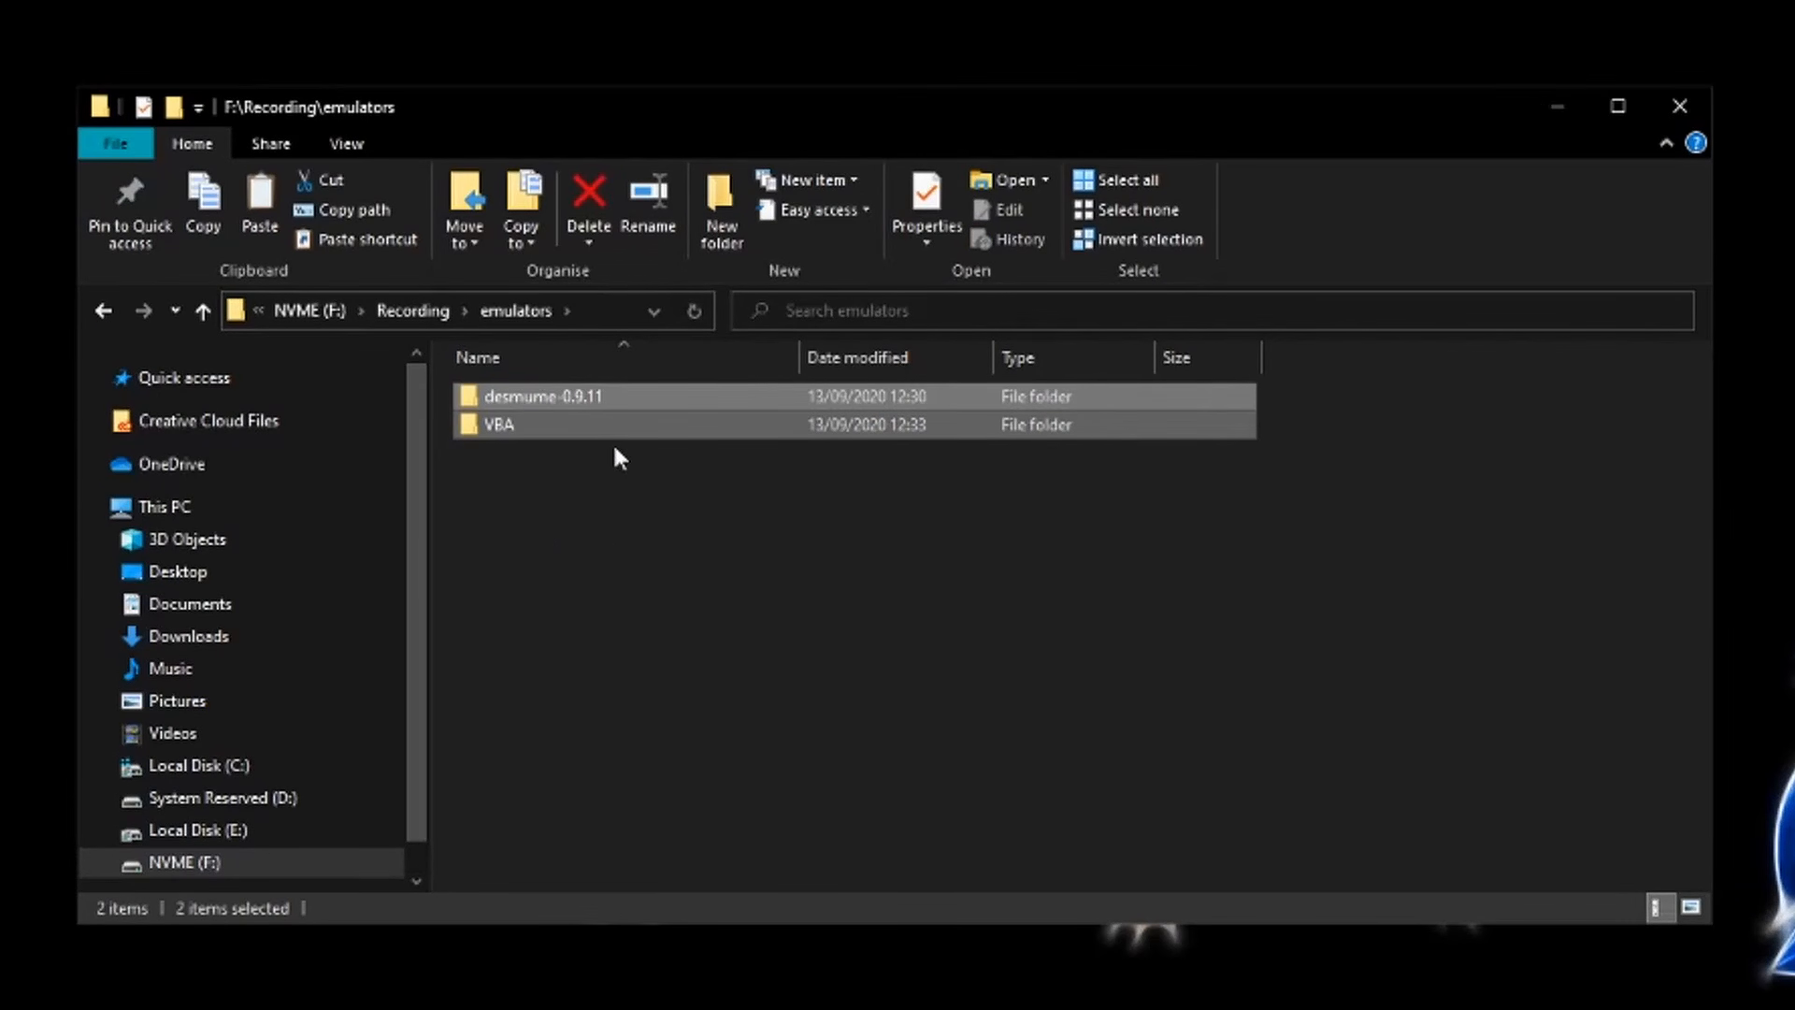
pyautogui.doubleClick(509, 424)
pyautogui.click(412, 307)
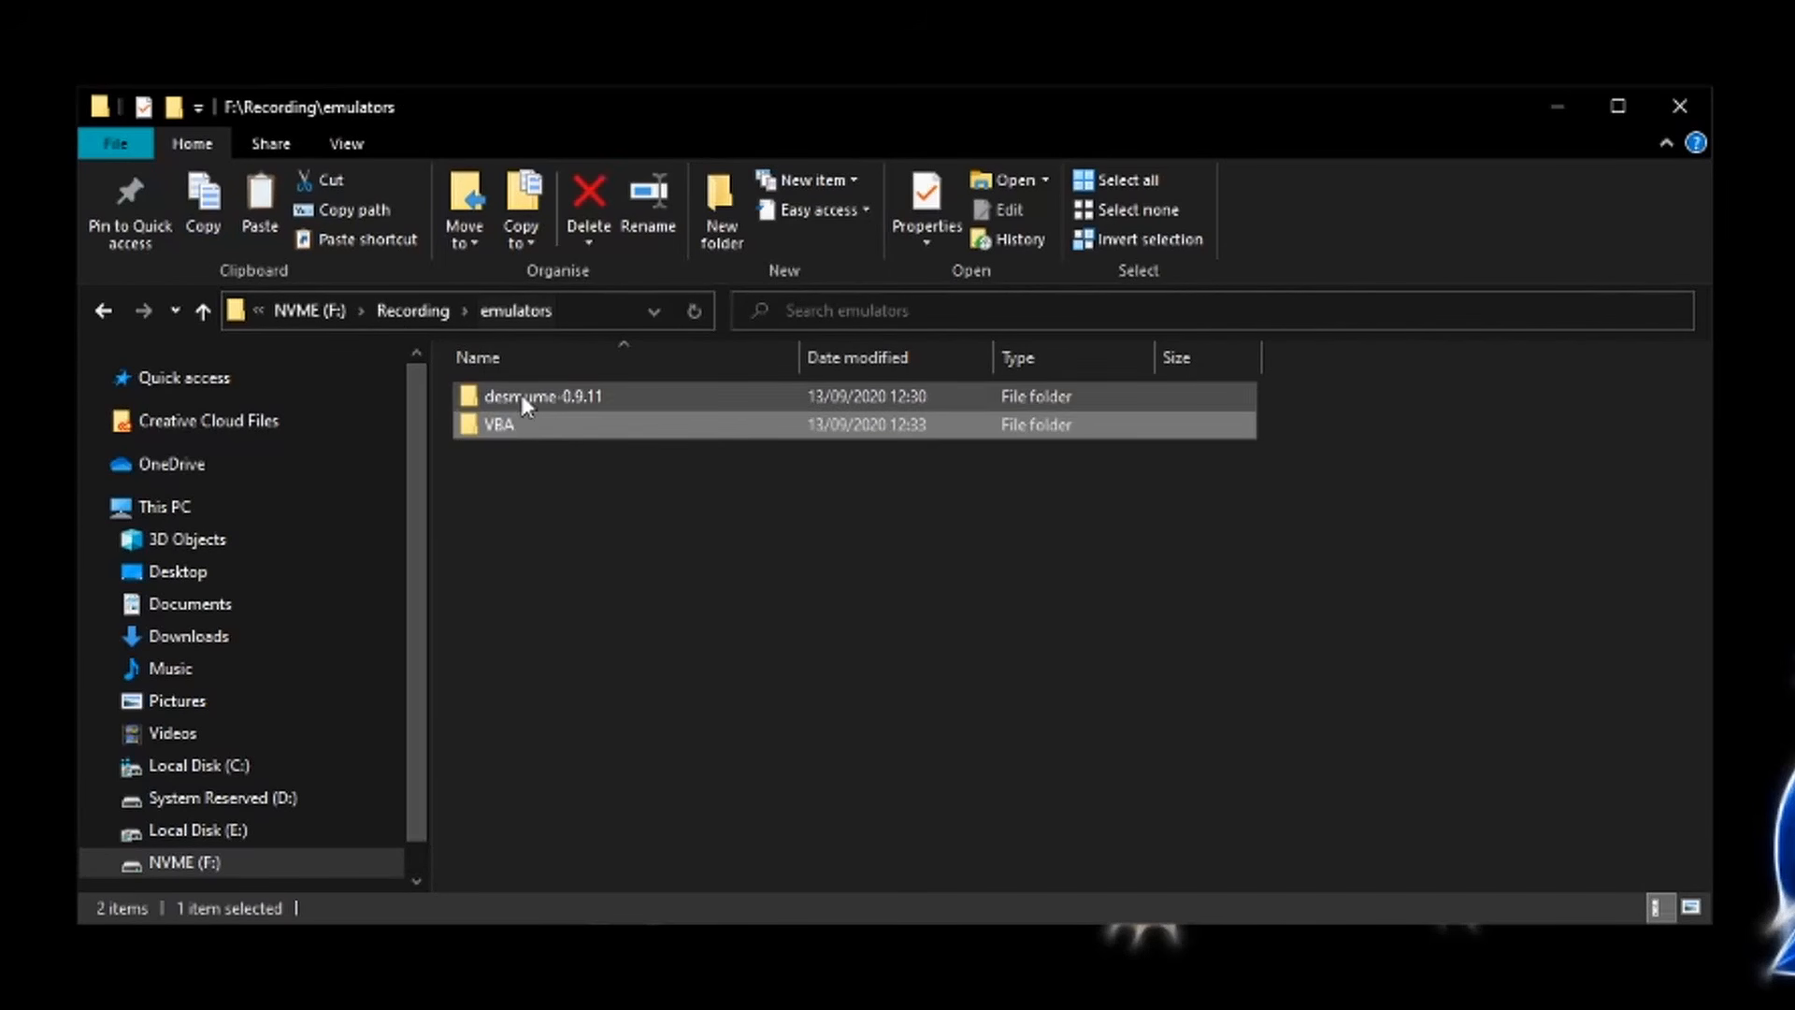
pyautogui.doubleClick(520, 393)
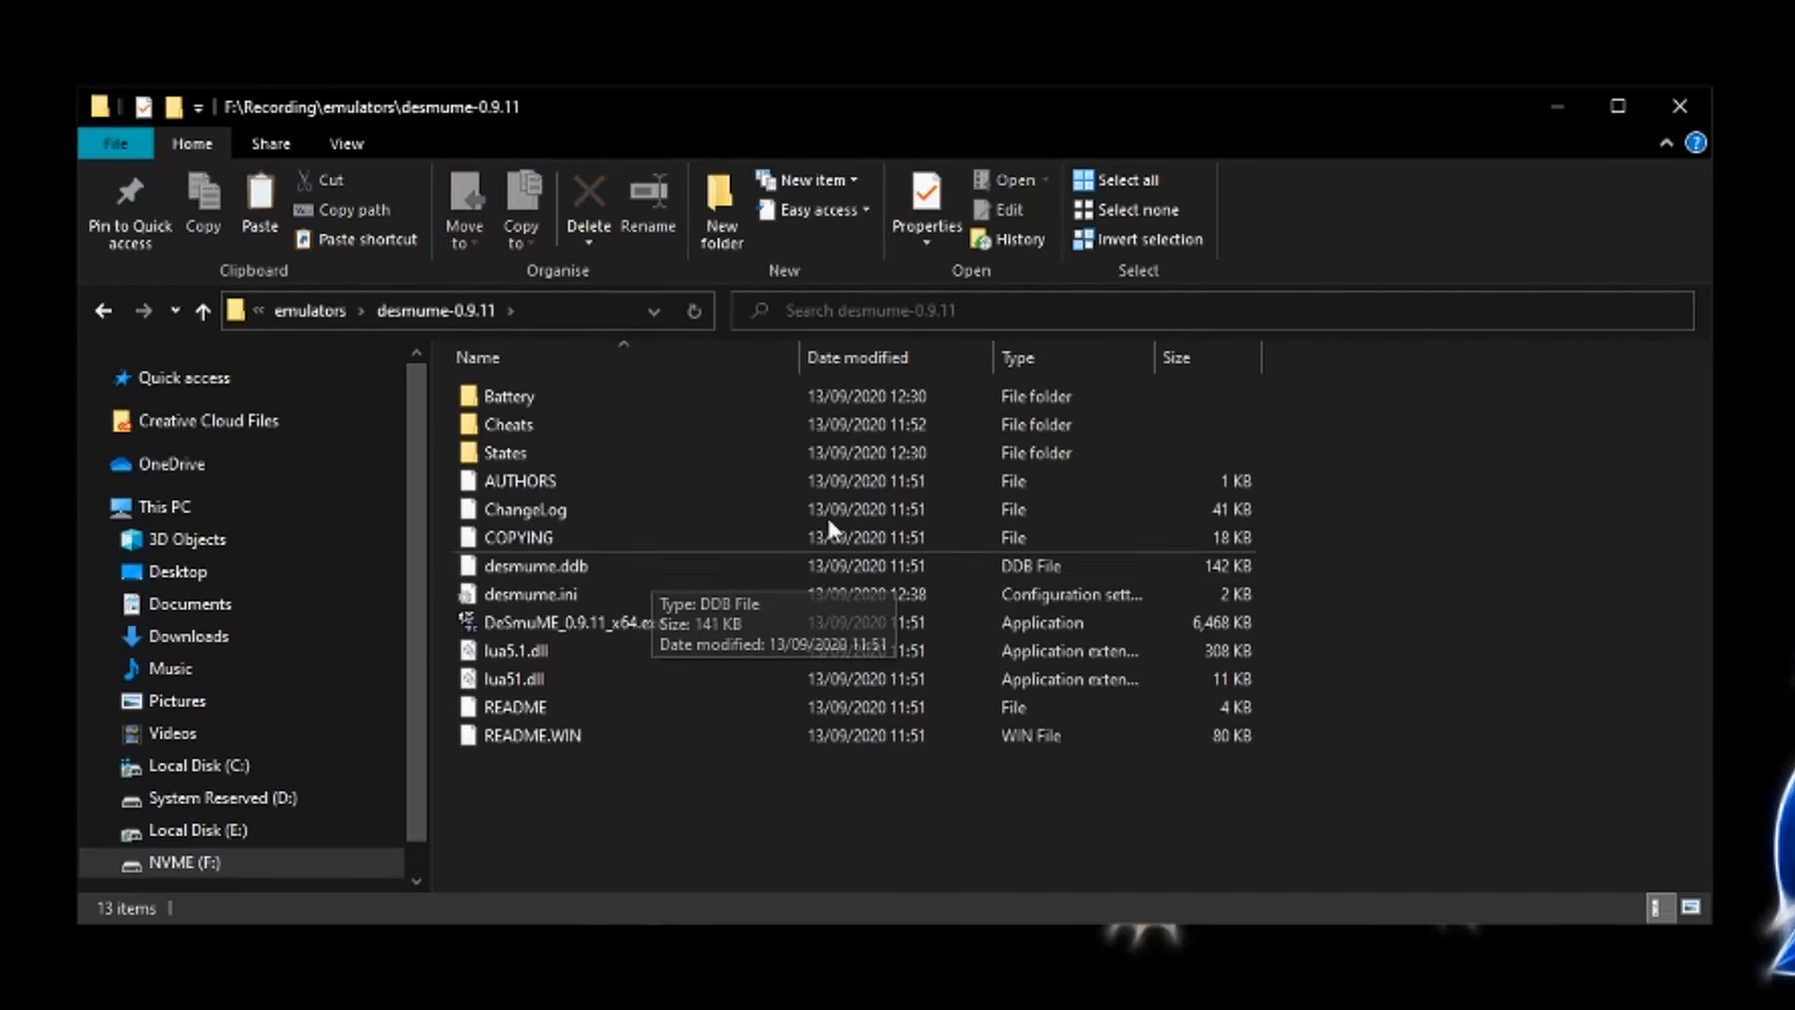
pyautogui.click(317, 309)
pyautogui.click(395, 318)
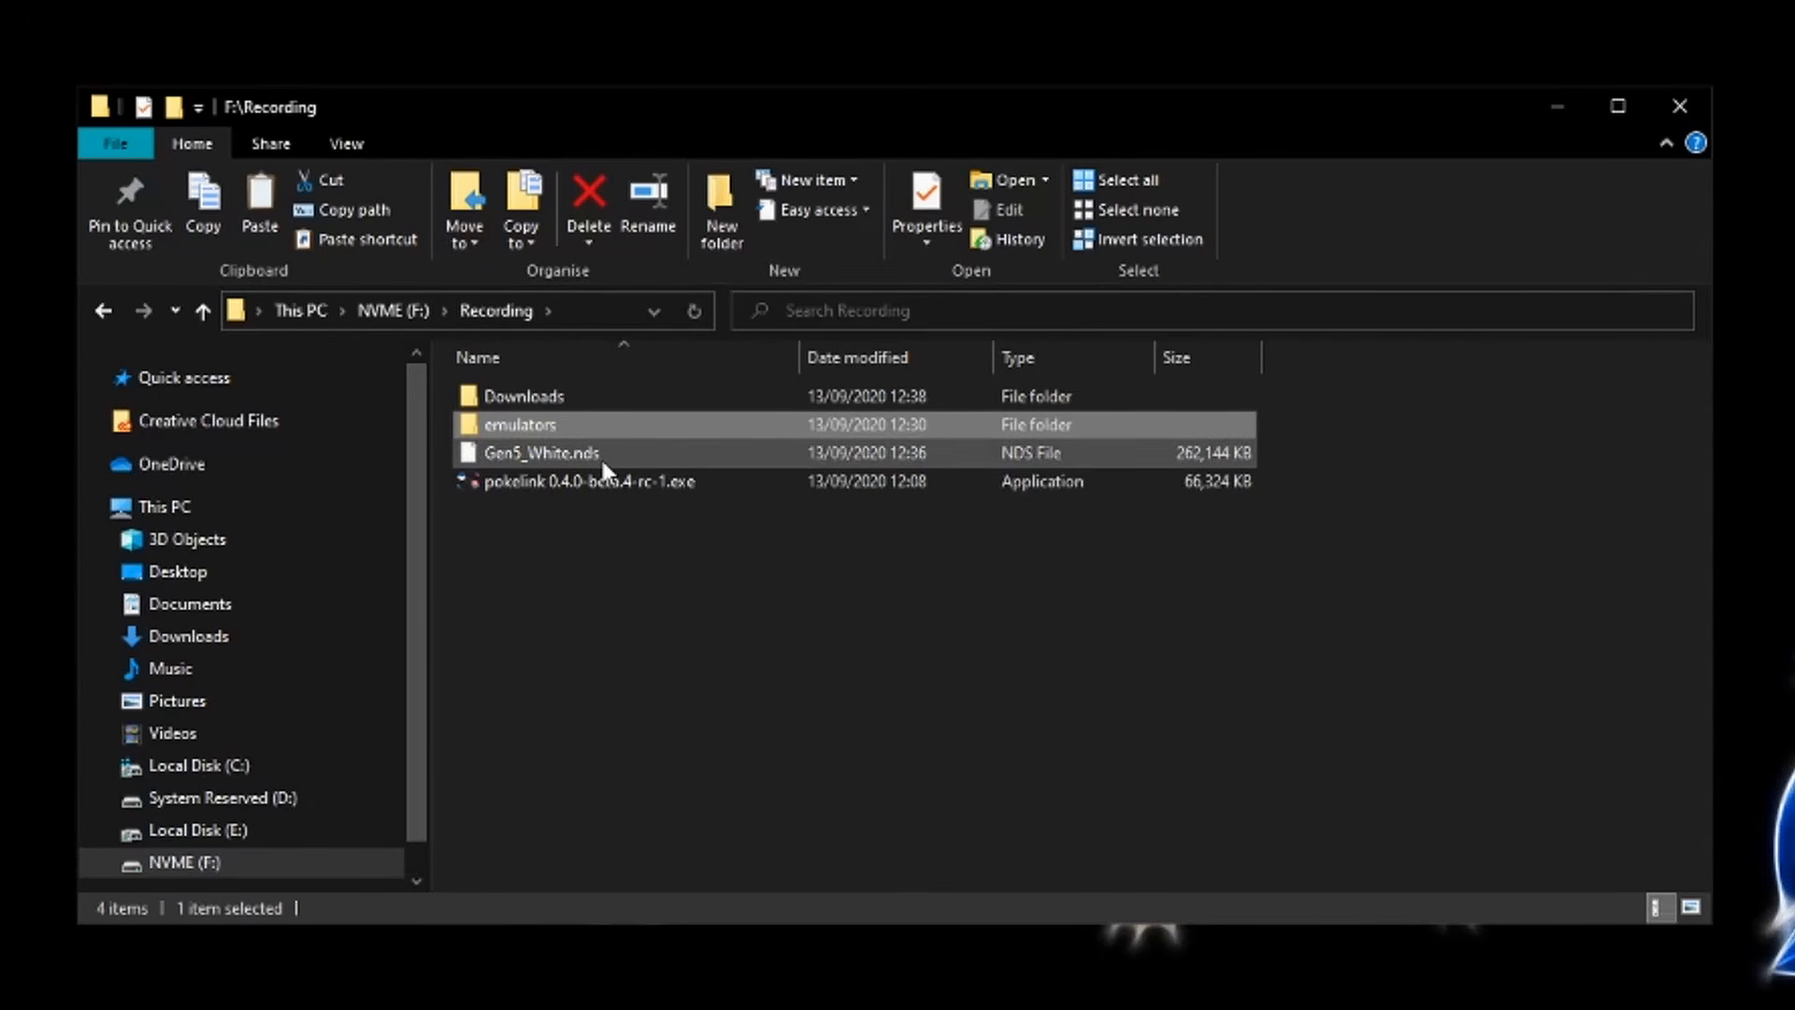
# Launch pokelink 0.4.0-beta.4-rc-1.exe, dismiss the automatic error reporting notice, and move the window fully into view.
pyautogui.doubleClick(613, 484)
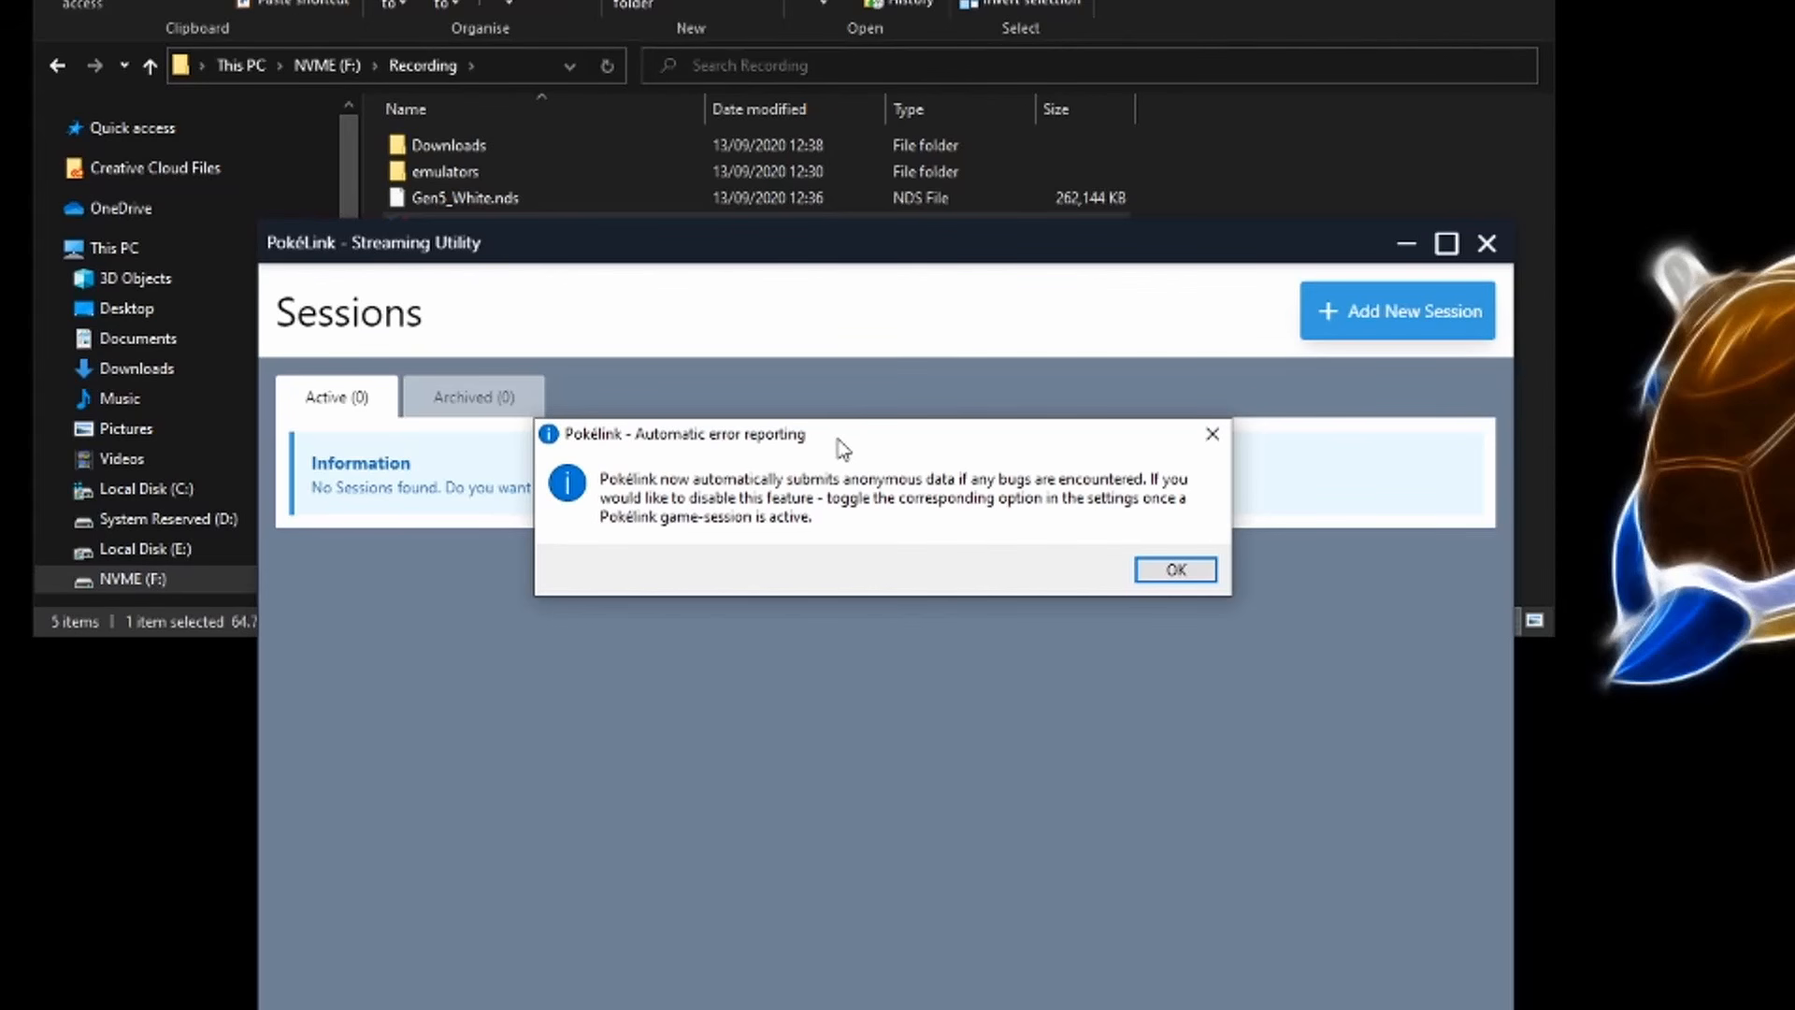
pyautogui.click(1175, 567)
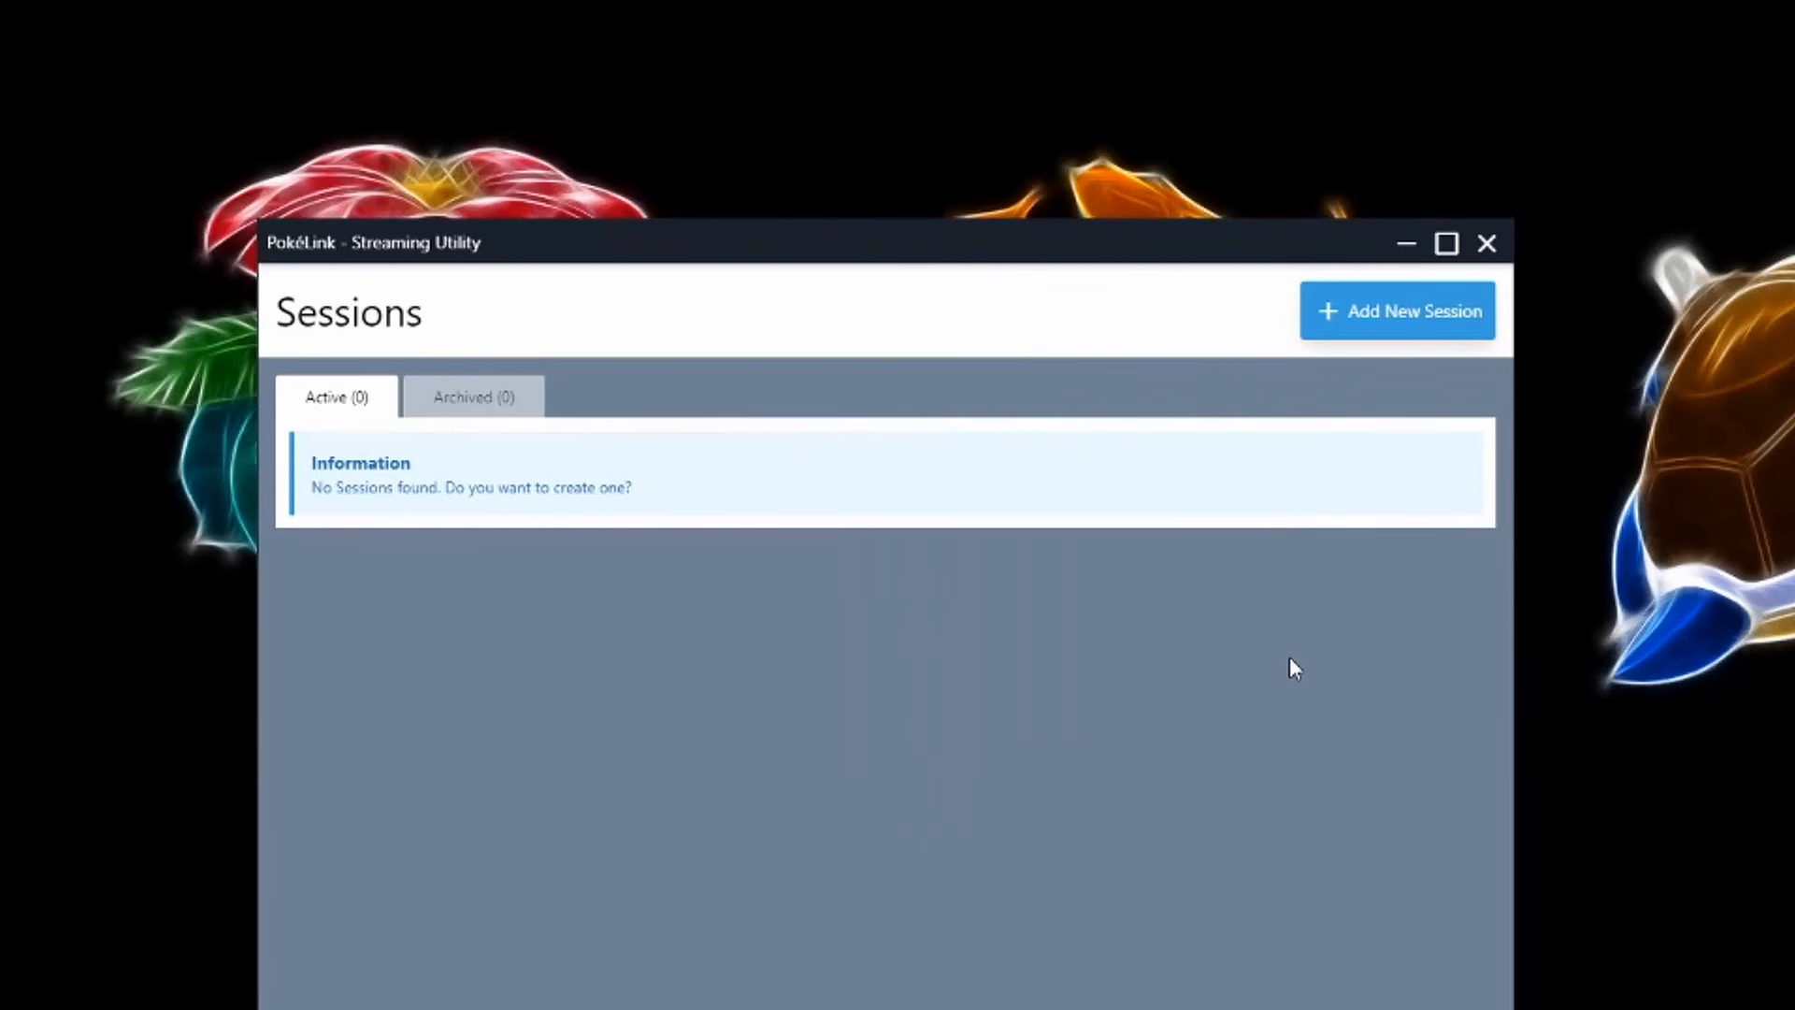
pyautogui.moveTo(1222, 268); pyautogui.dragTo(1244, 93)
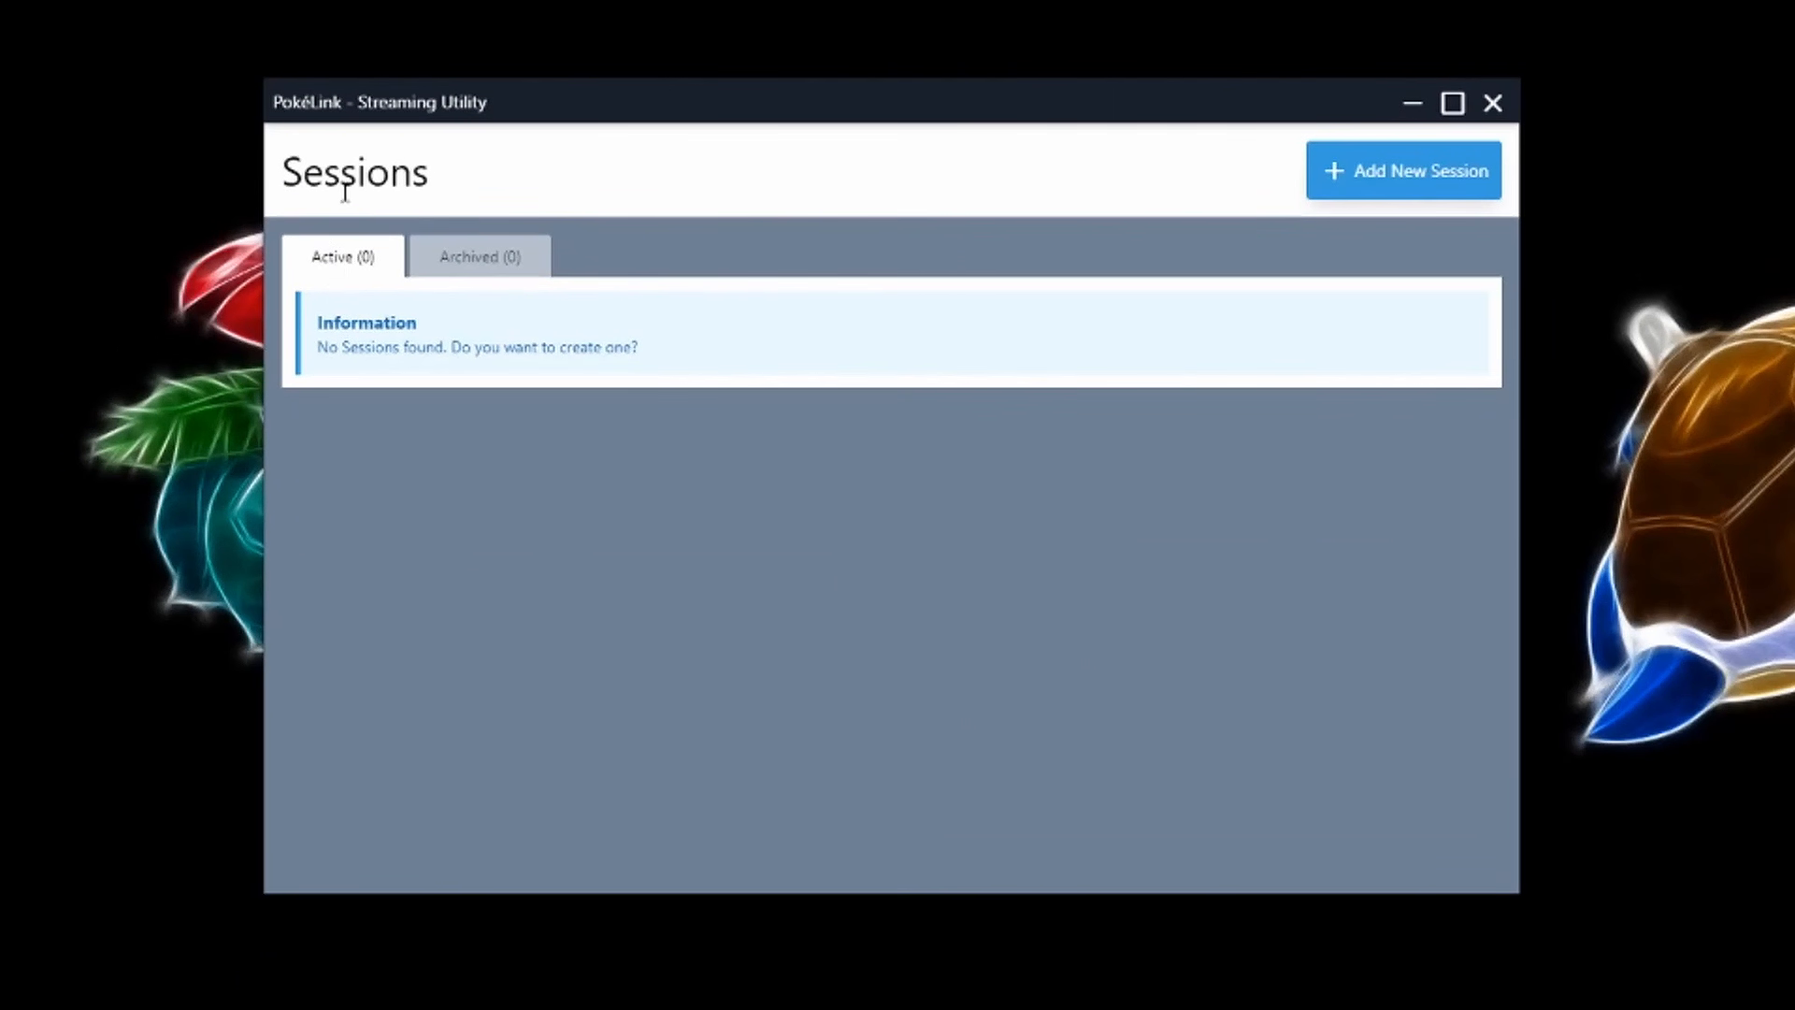
# Look over the Active and Archived session lists and briefly view the Session Setup page.
pyautogui.moveTo(294, 172); pyautogui.dragTo(435, 169)
pyautogui.click(415, 278)
pyautogui.click(496, 258)
pyautogui.click(378, 267)
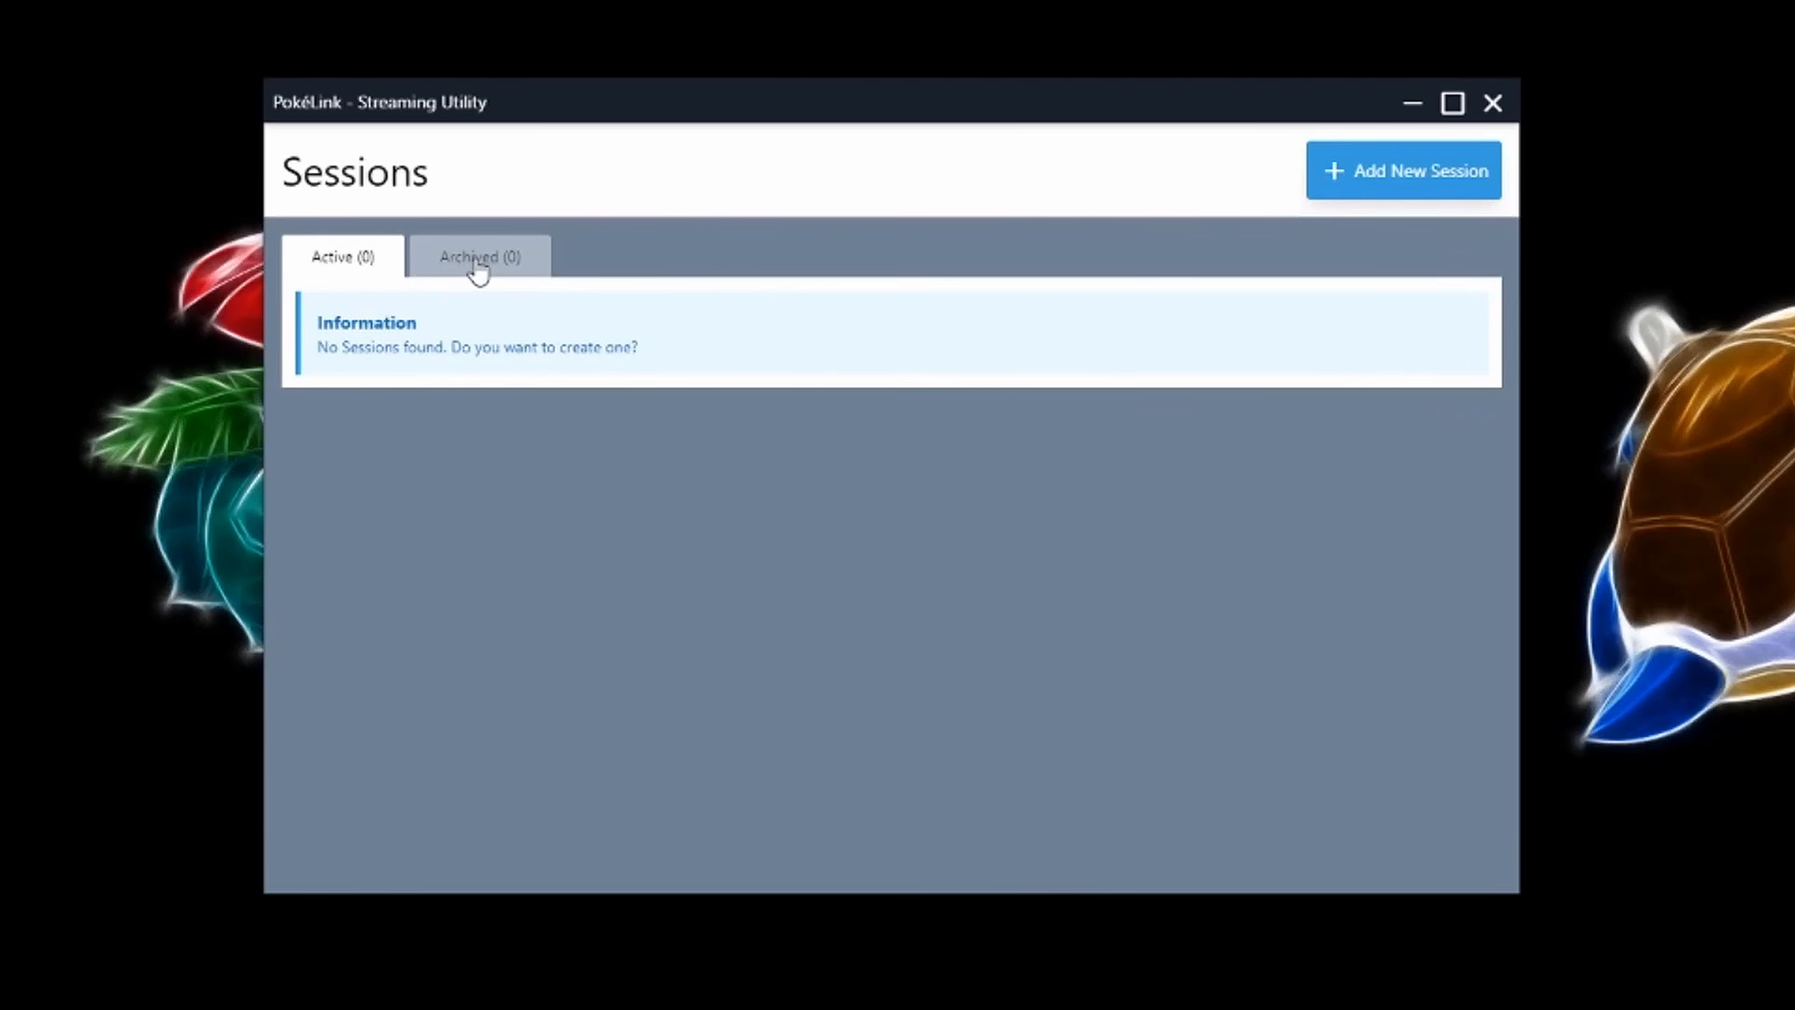
pyautogui.click(476, 269)
pyautogui.click(365, 264)
pyautogui.moveTo(328, 315); pyautogui.dragTo(696, 359)
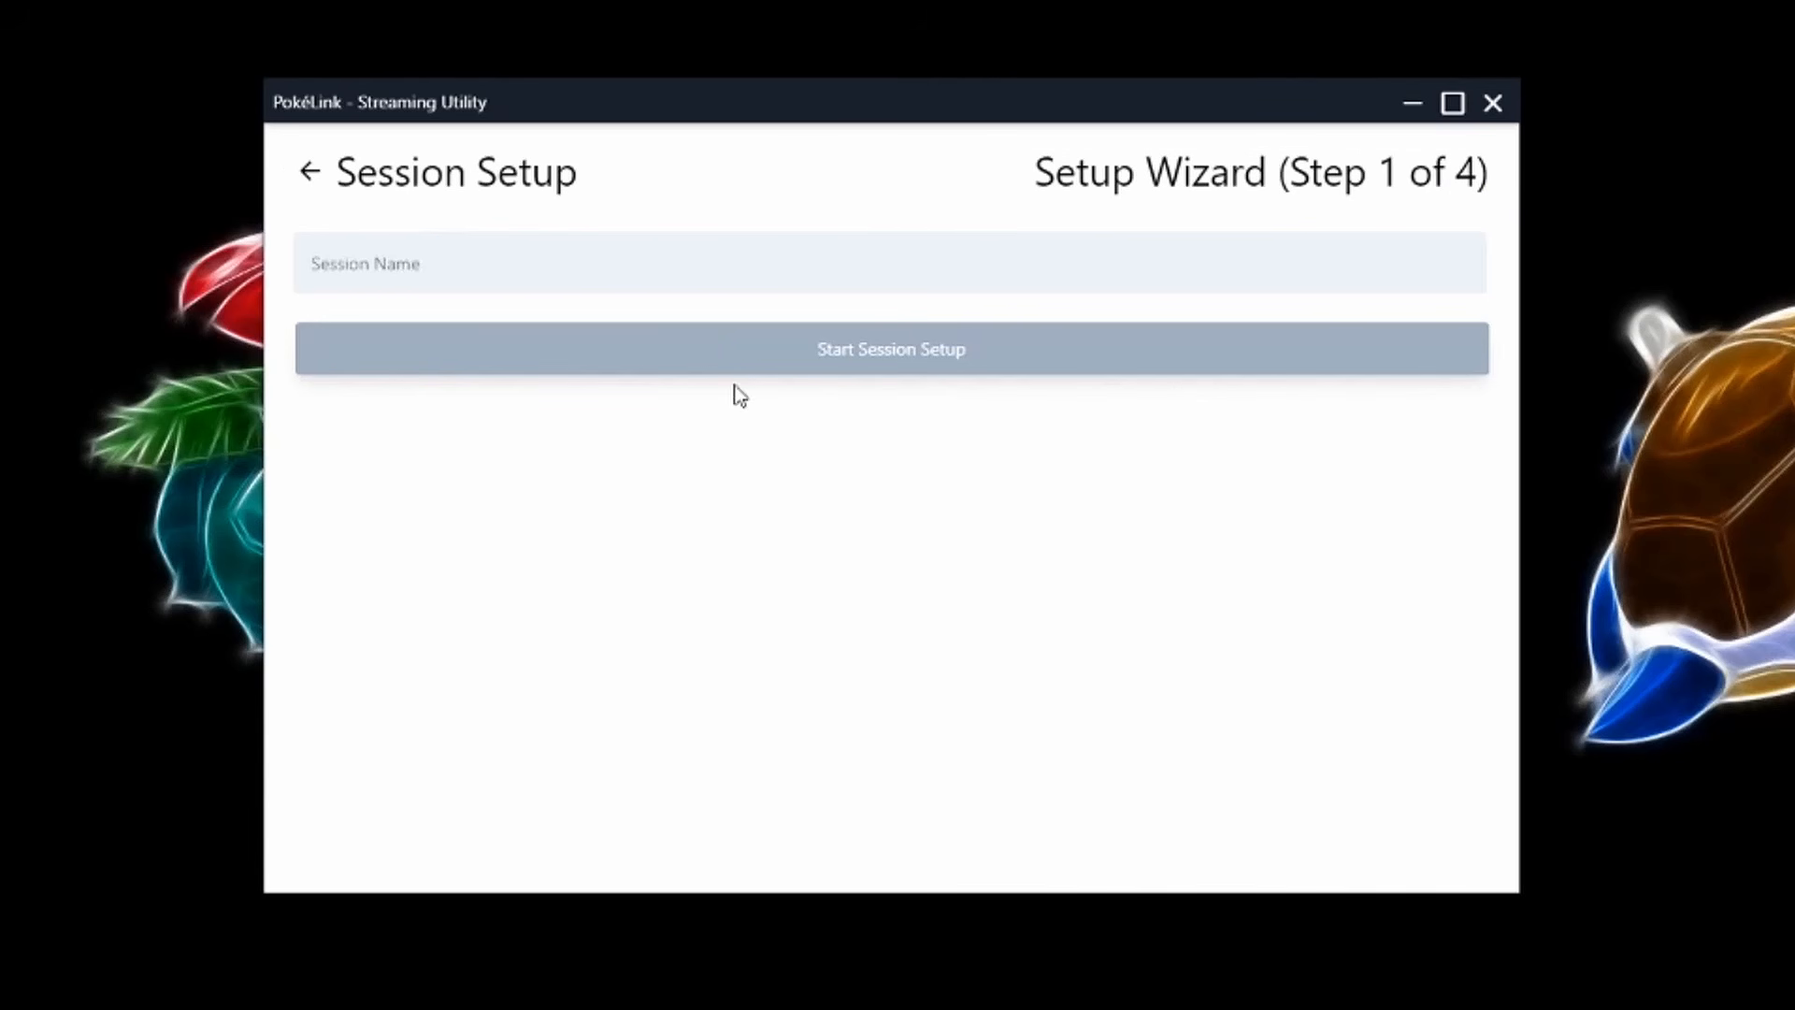
pyautogui.click(308, 174)
# Add a new session named "Demo for tutorial" and start its setup.
pyautogui.click(1419, 179)
pyautogui.click(1330, 278)
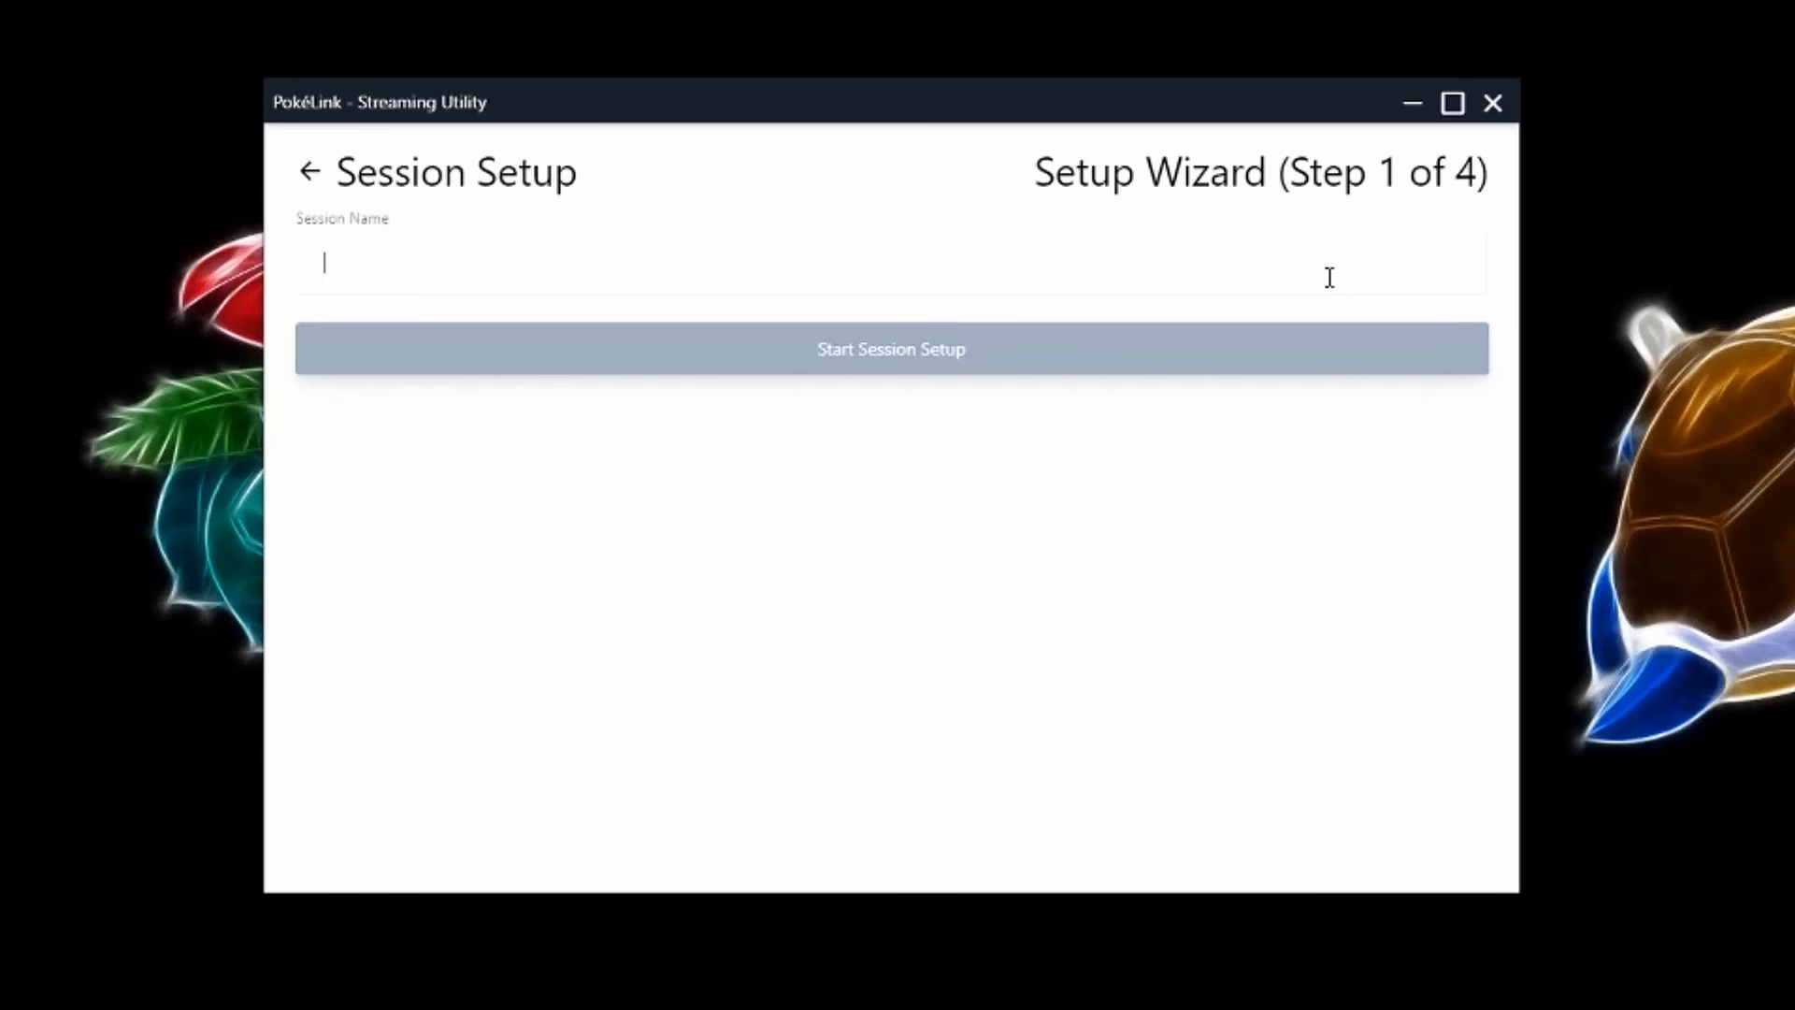
pyautogui.write('Demo for tutorial')
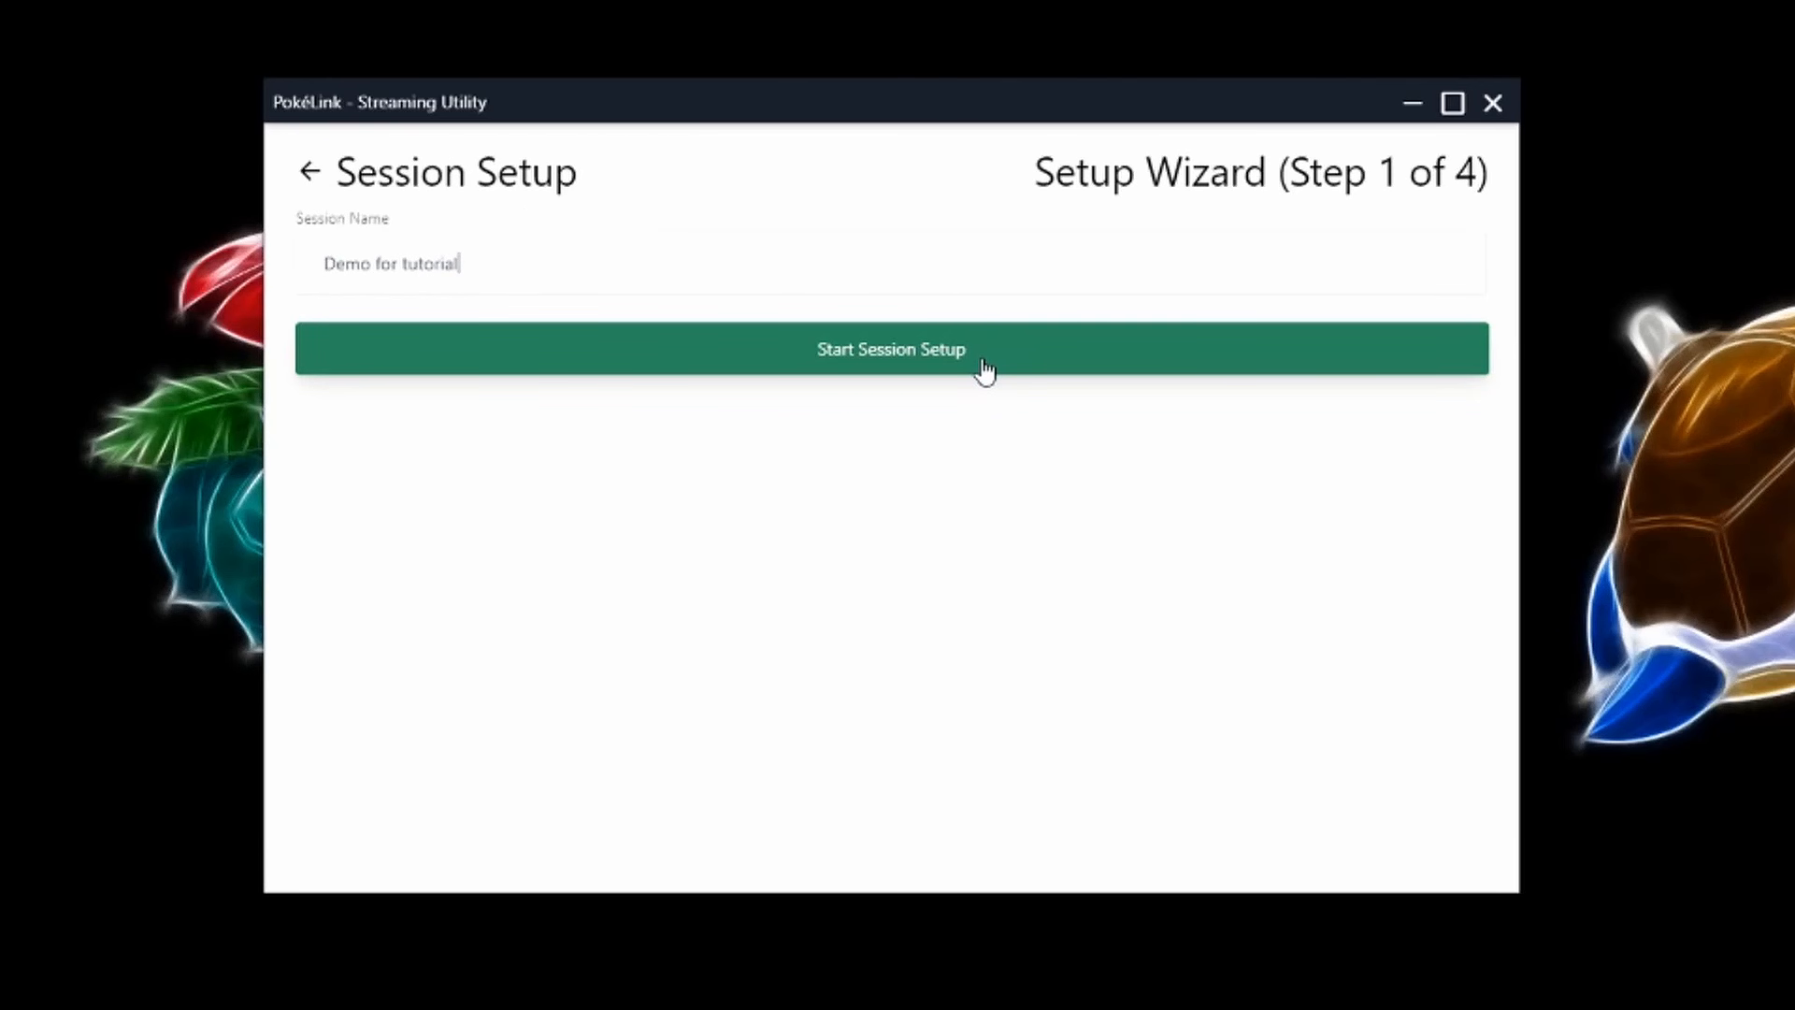
pyautogui.click(986, 370)
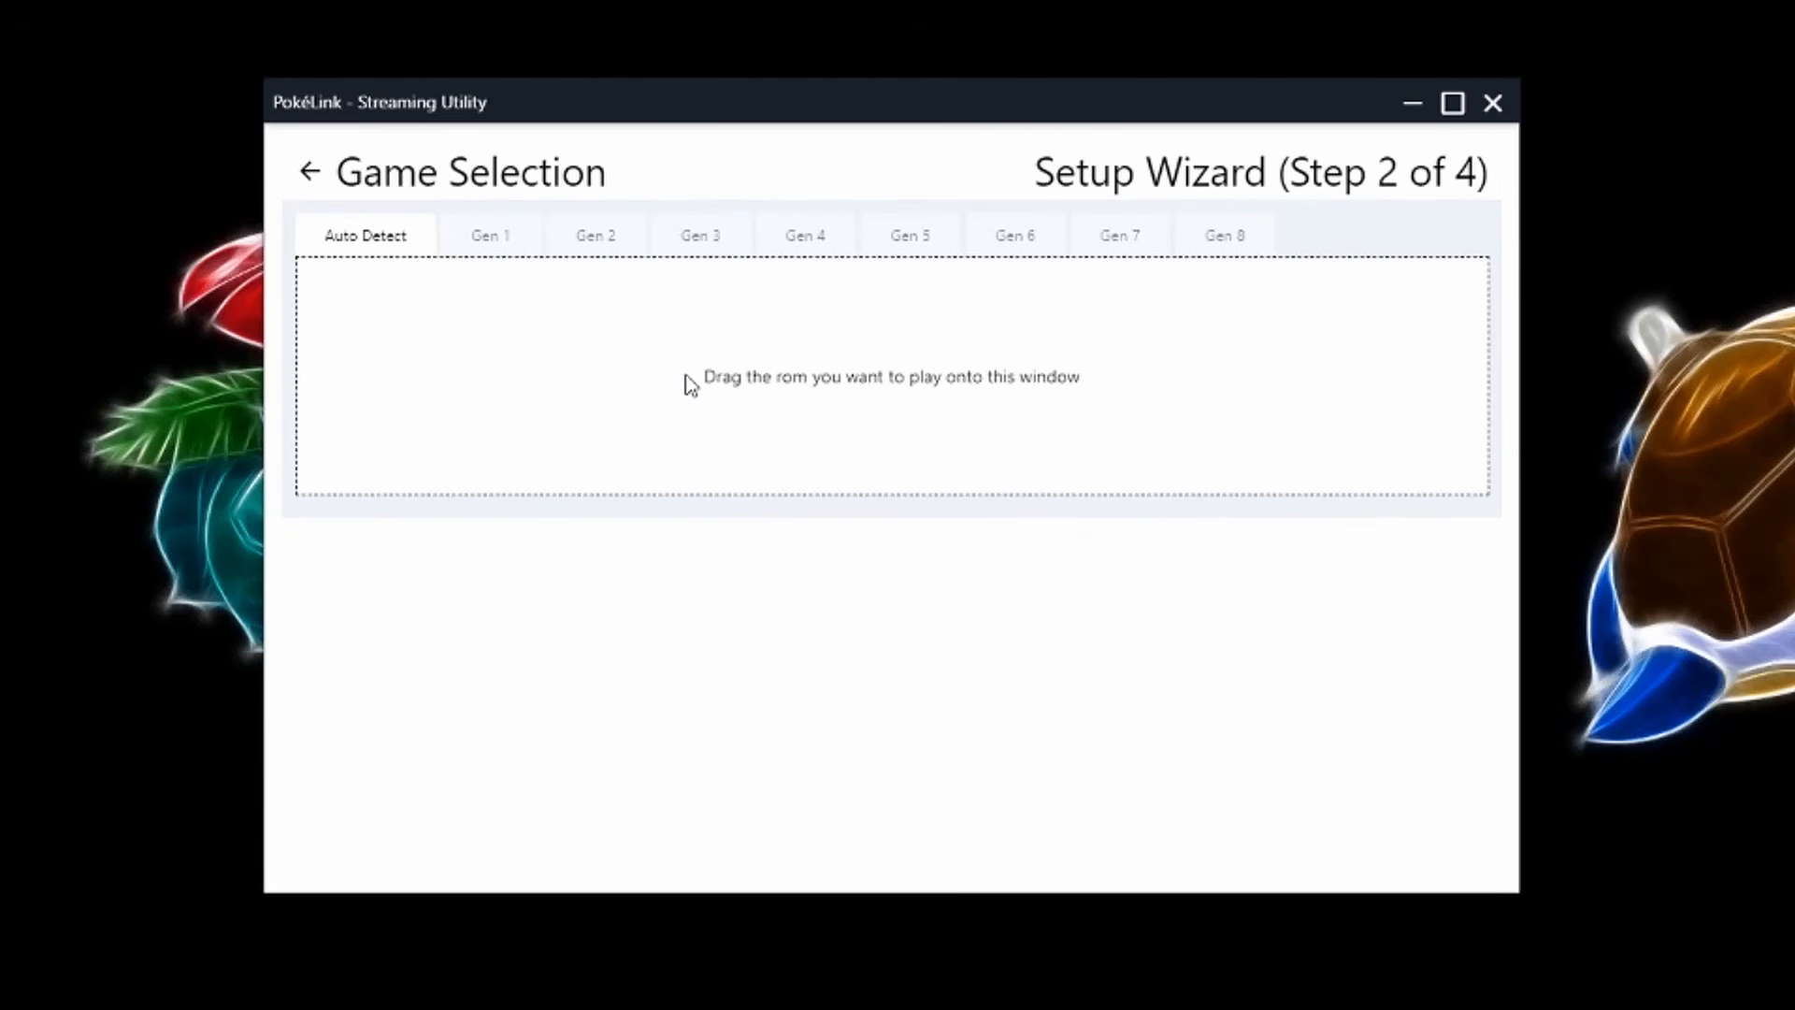
# Place the Recording folder window beside PokéLink and load Gen5_White.nds into the Auto Detect rom area.
pyautogui.click(94, 1007)
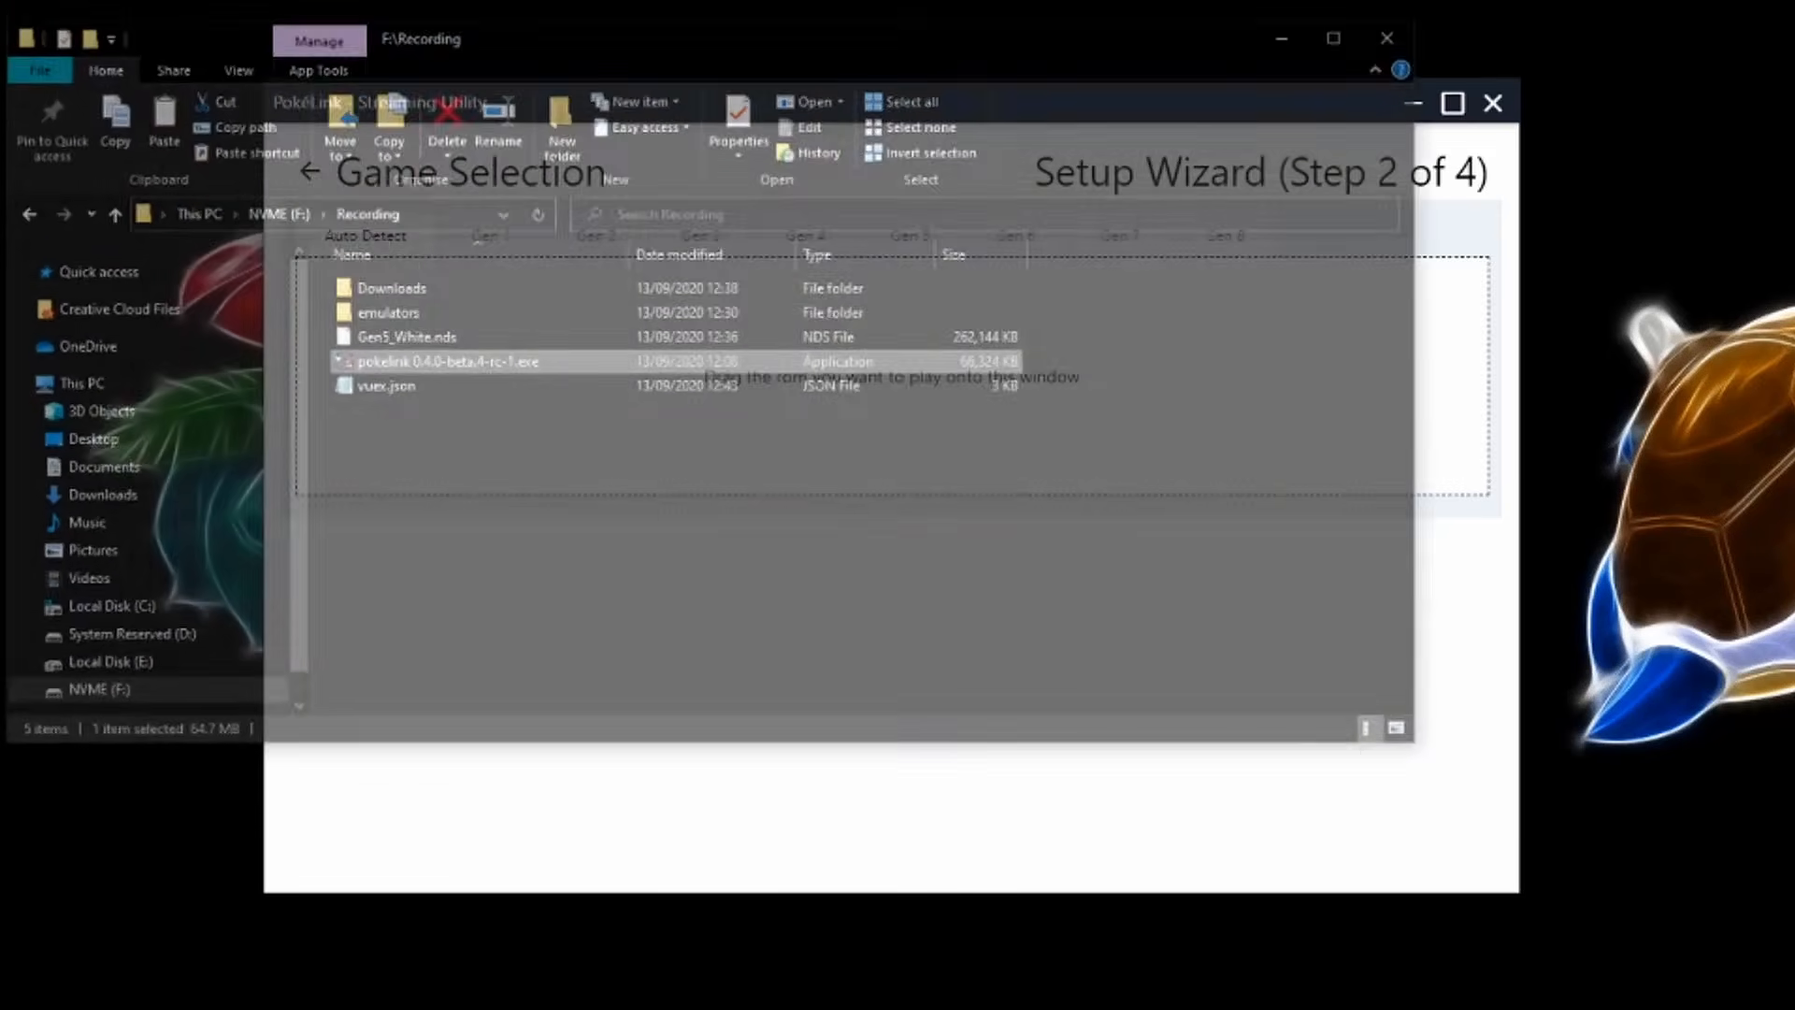
pyautogui.moveTo(436, 262); pyautogui.dragTo(546, 250)
pyautogui.moveTo(524, 0); pyautogui.dragTo(1709, 96)
pyautogui.moveTo(917, 101); pyautogui.dragTo(672, 61)
pyautogui.moveTo(1729, 429); pyautogui.dragTo(560, 328)
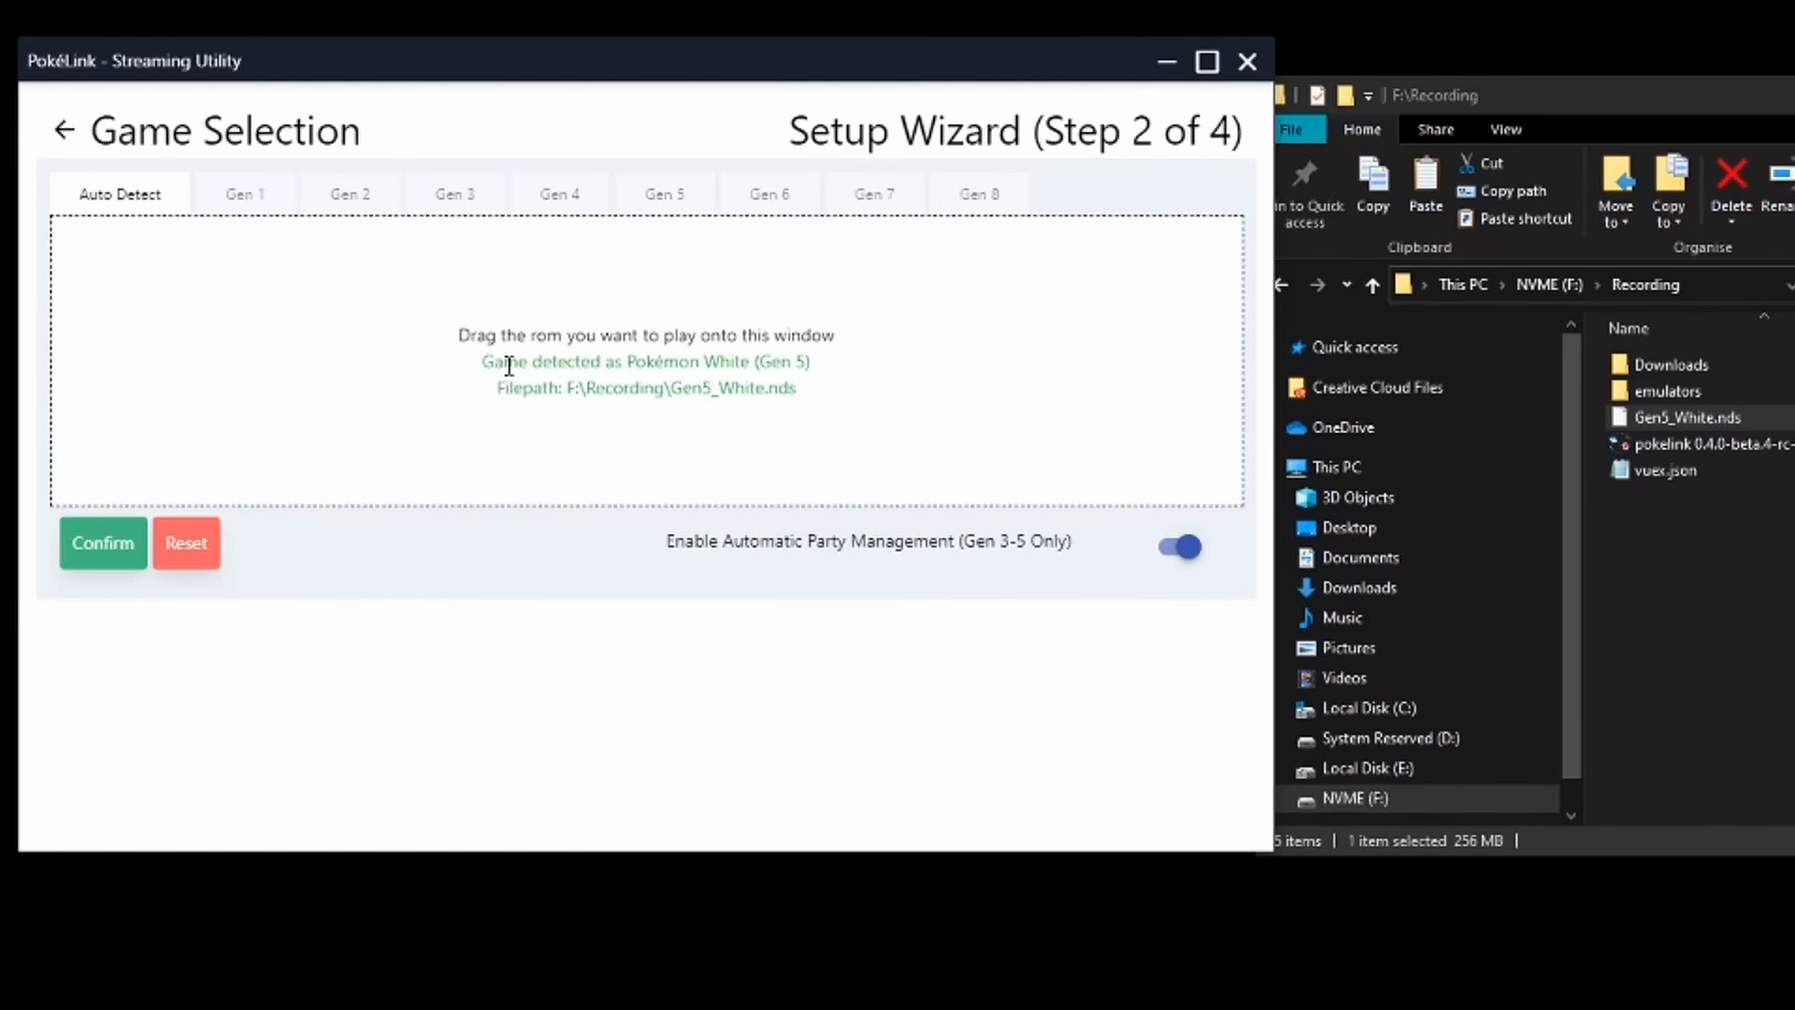
pyautogui.moveTo(508, 365); pyautogui.dragTo(377, 335)
pyautogui.click(421, 360)
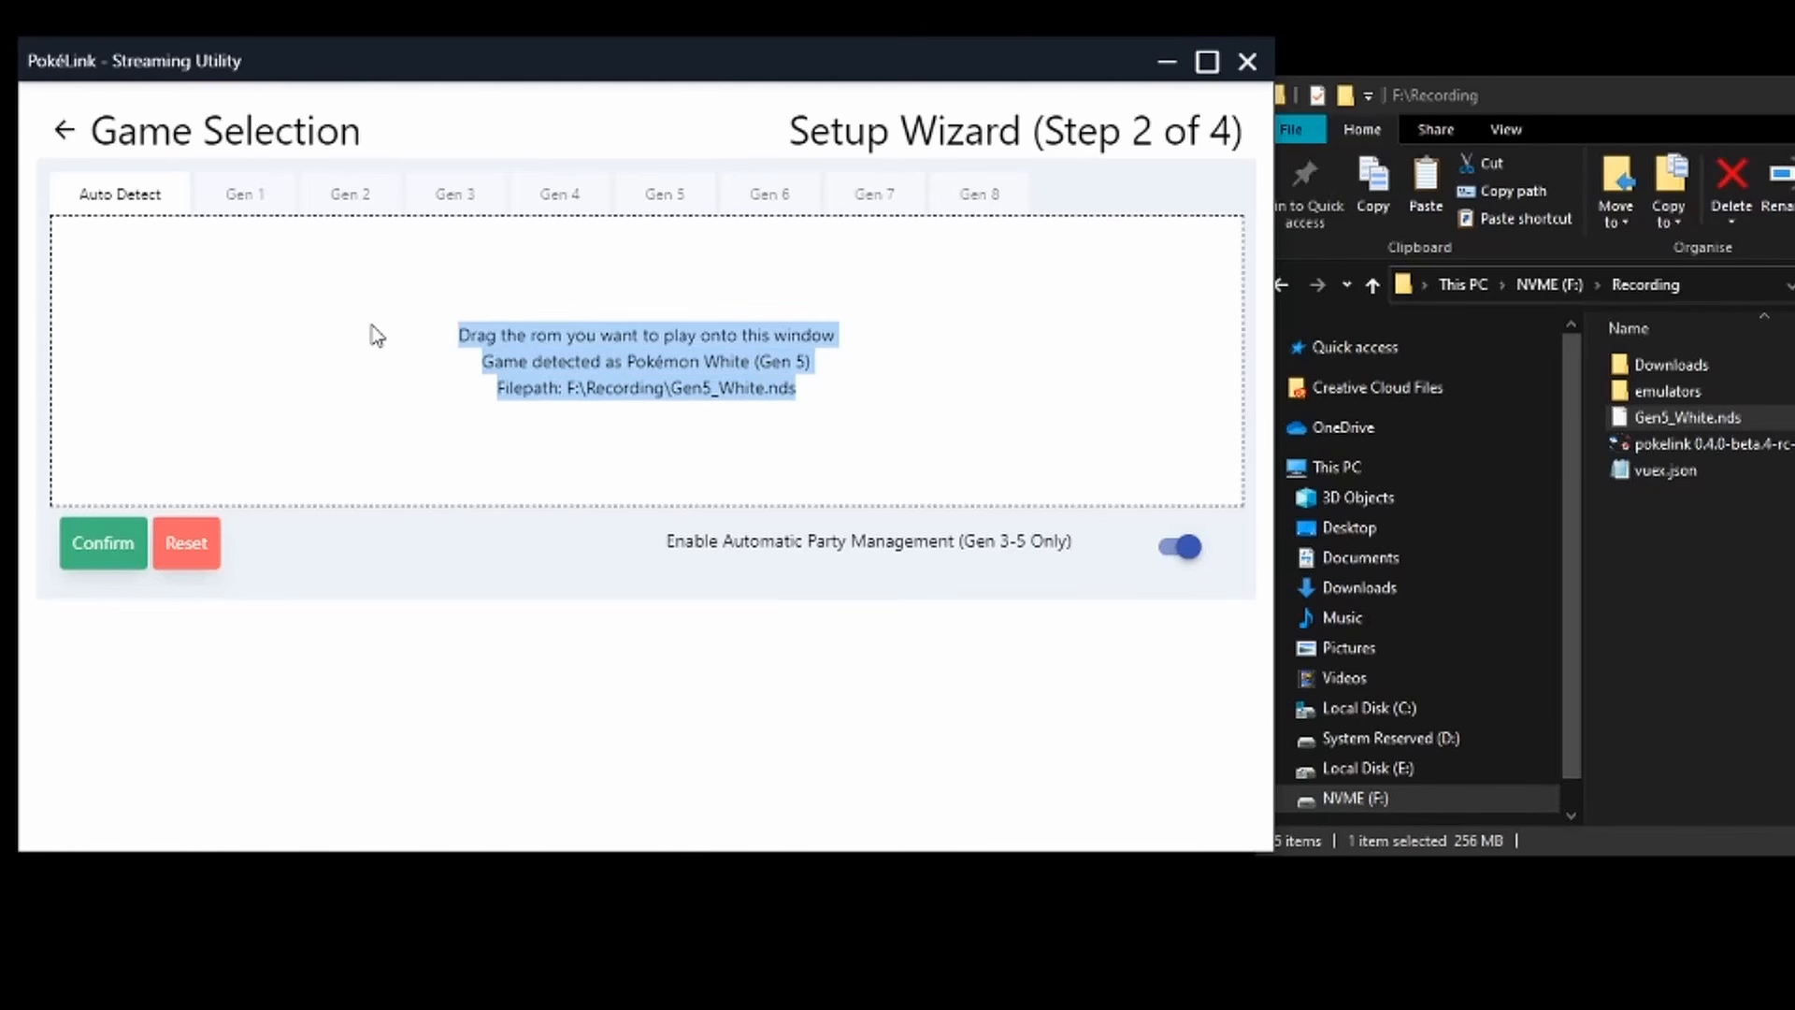
pyautogui.click(381, 336)
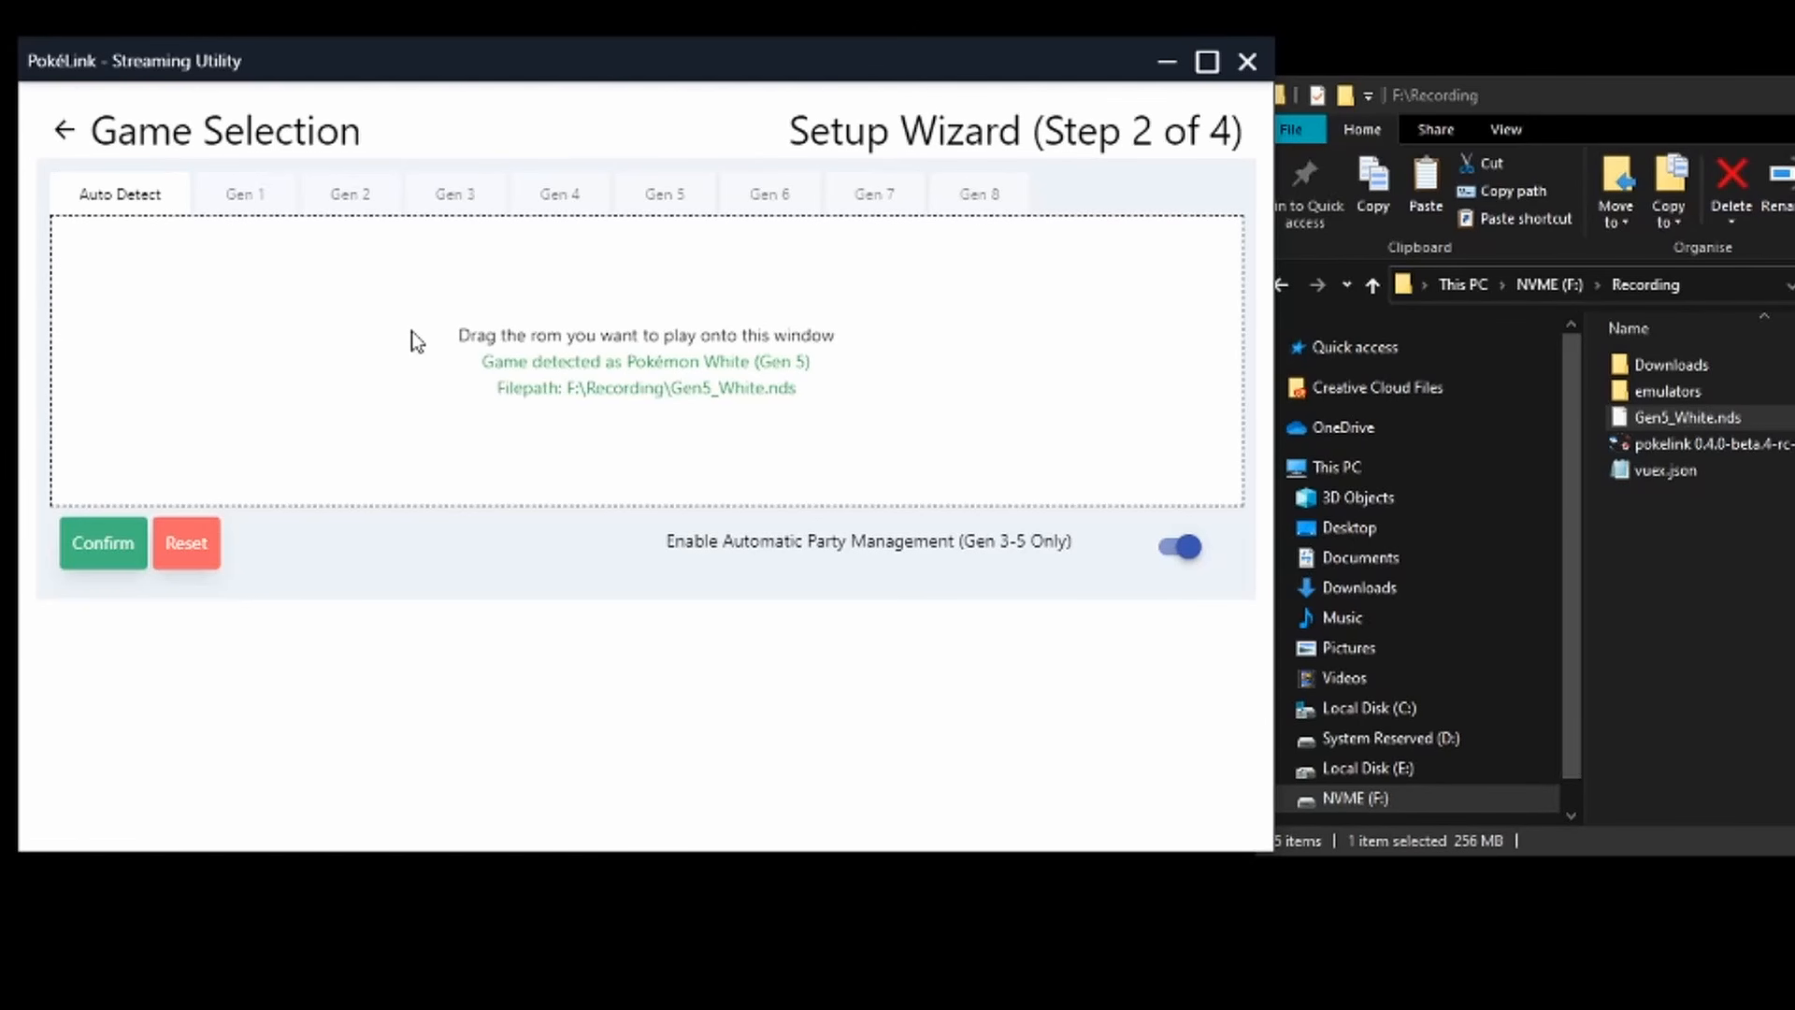
pyautogui.moveTo(412, 331); pyautogui.dragTo(1060, 447)
pyautogui.click(1060, 447)
# Disable automatic party management and browse the selectable games from Gen 1 through Gen 8, returning to Gen 6.
pyautogui.click(1184, 559)
pyautogui.click(266, 198)
pyautogui.click(352, 196)
pyautogui.click(447, 198)
pyautogui.click(566, 198)
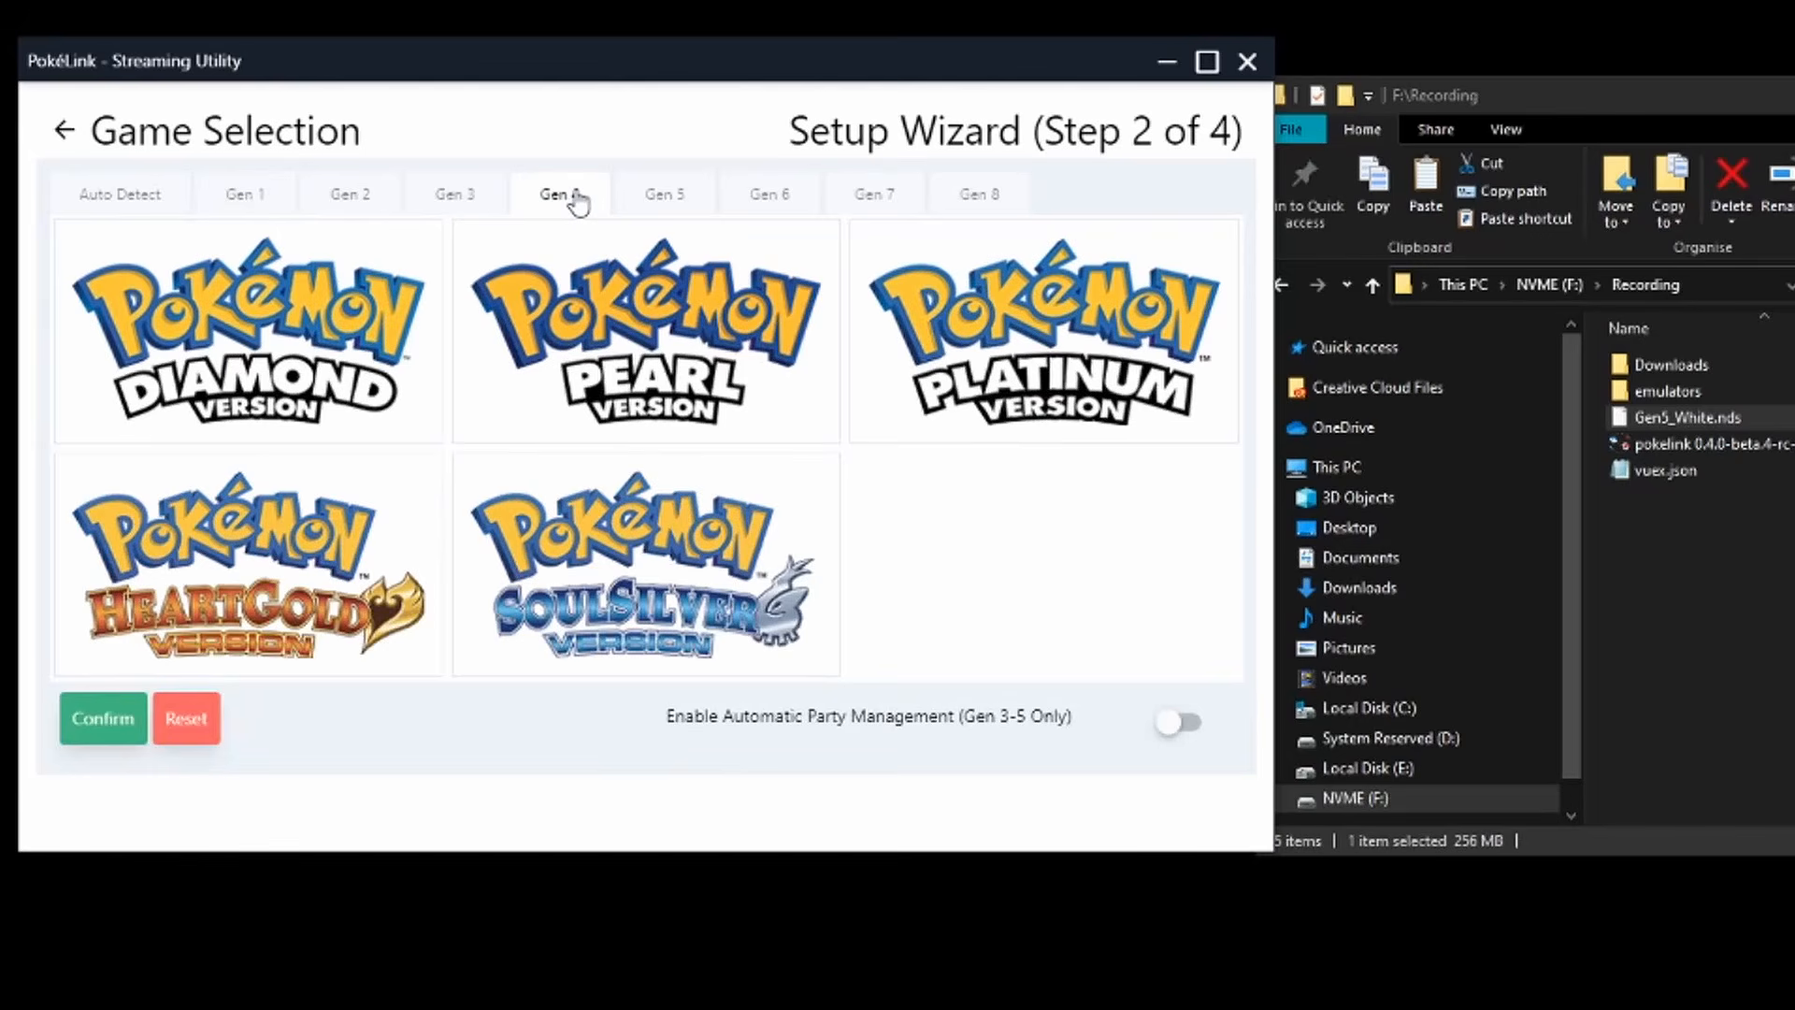
pyautogui.click(665, 198)
pyautogui.click(757, 206)
pyautogui.click(874, 203)
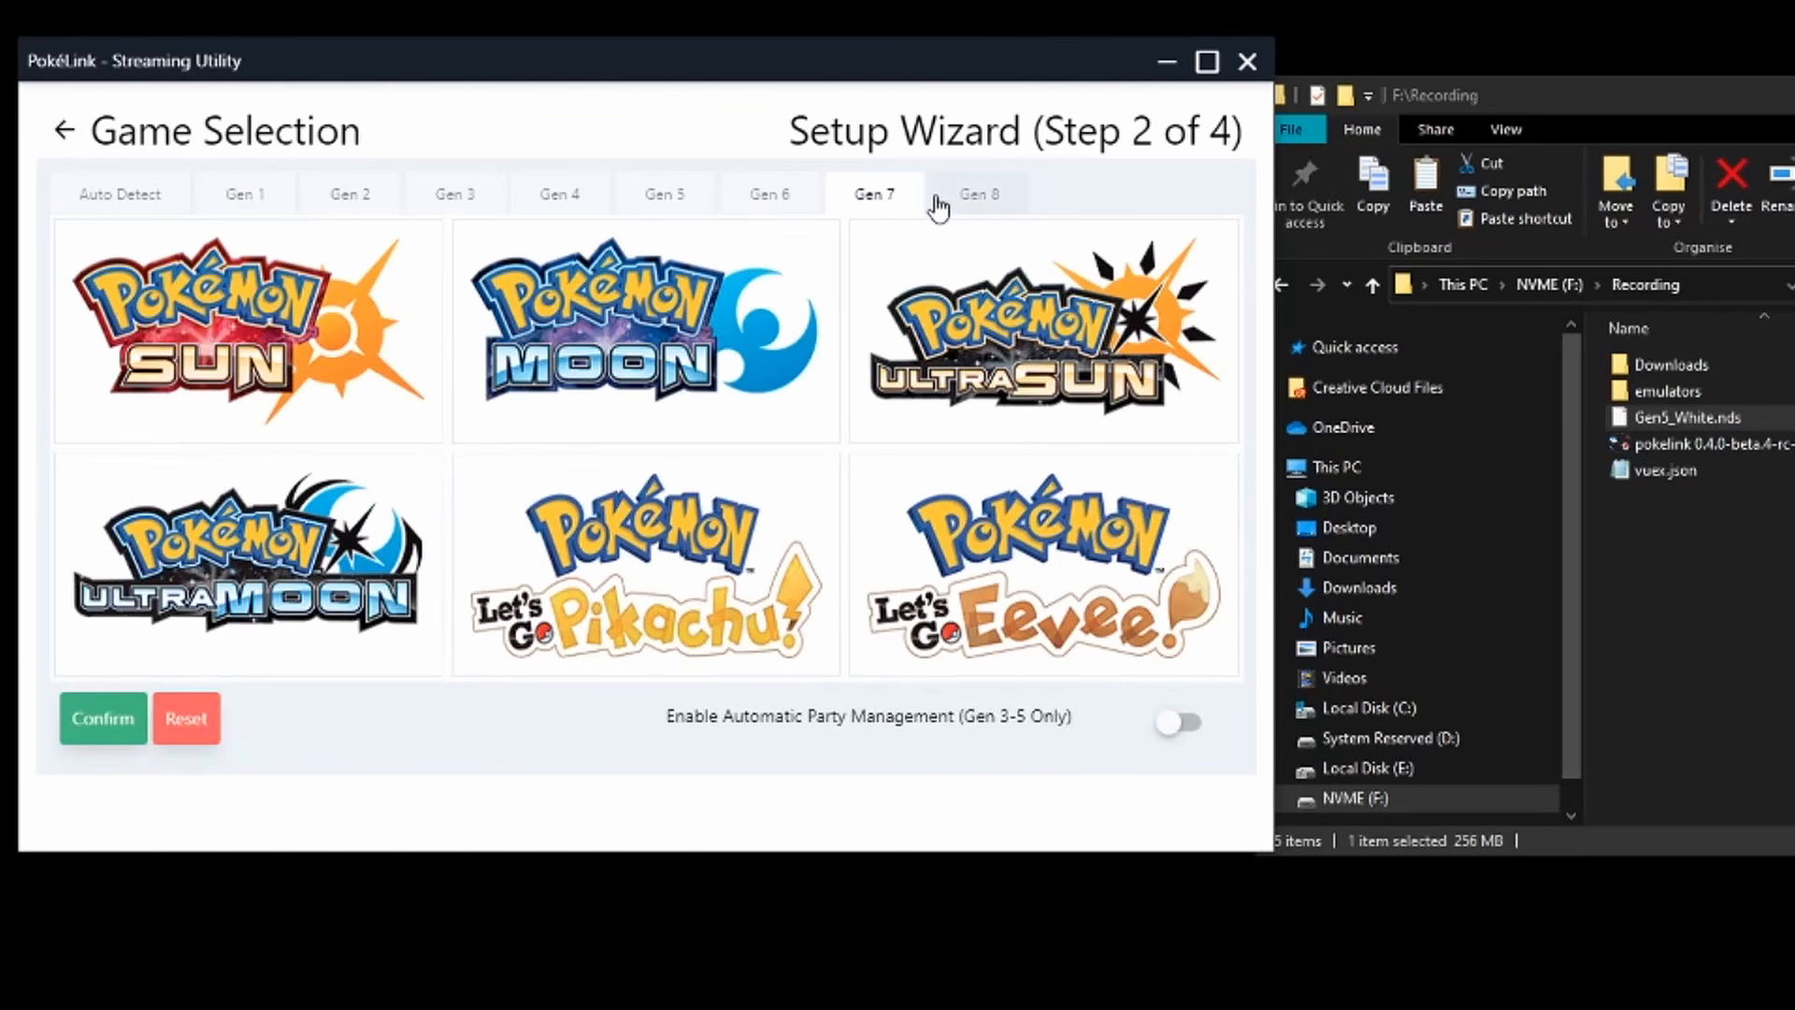
pyautogui.click(945, 203)
pyautogui.click(769, 198)
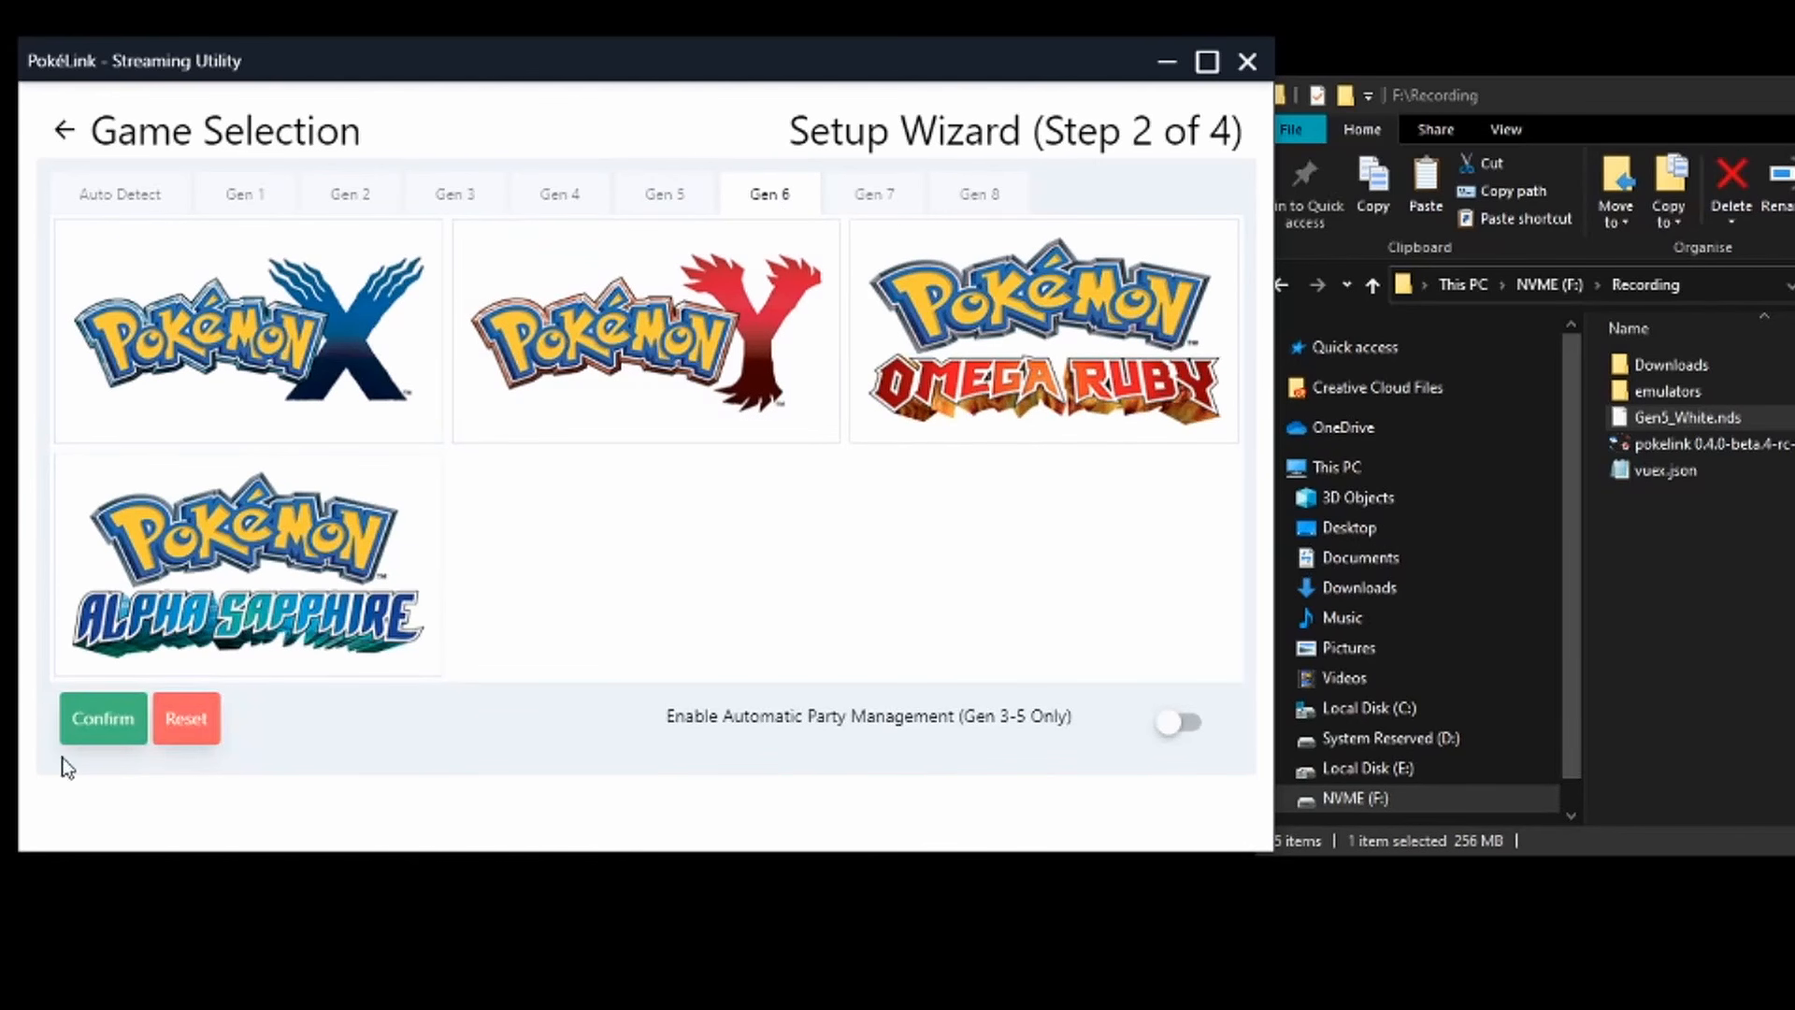
# Select Pokémon X, enable automatic party management, and return to the Auto Detect game selection.
pyautogui.click(372, 393)
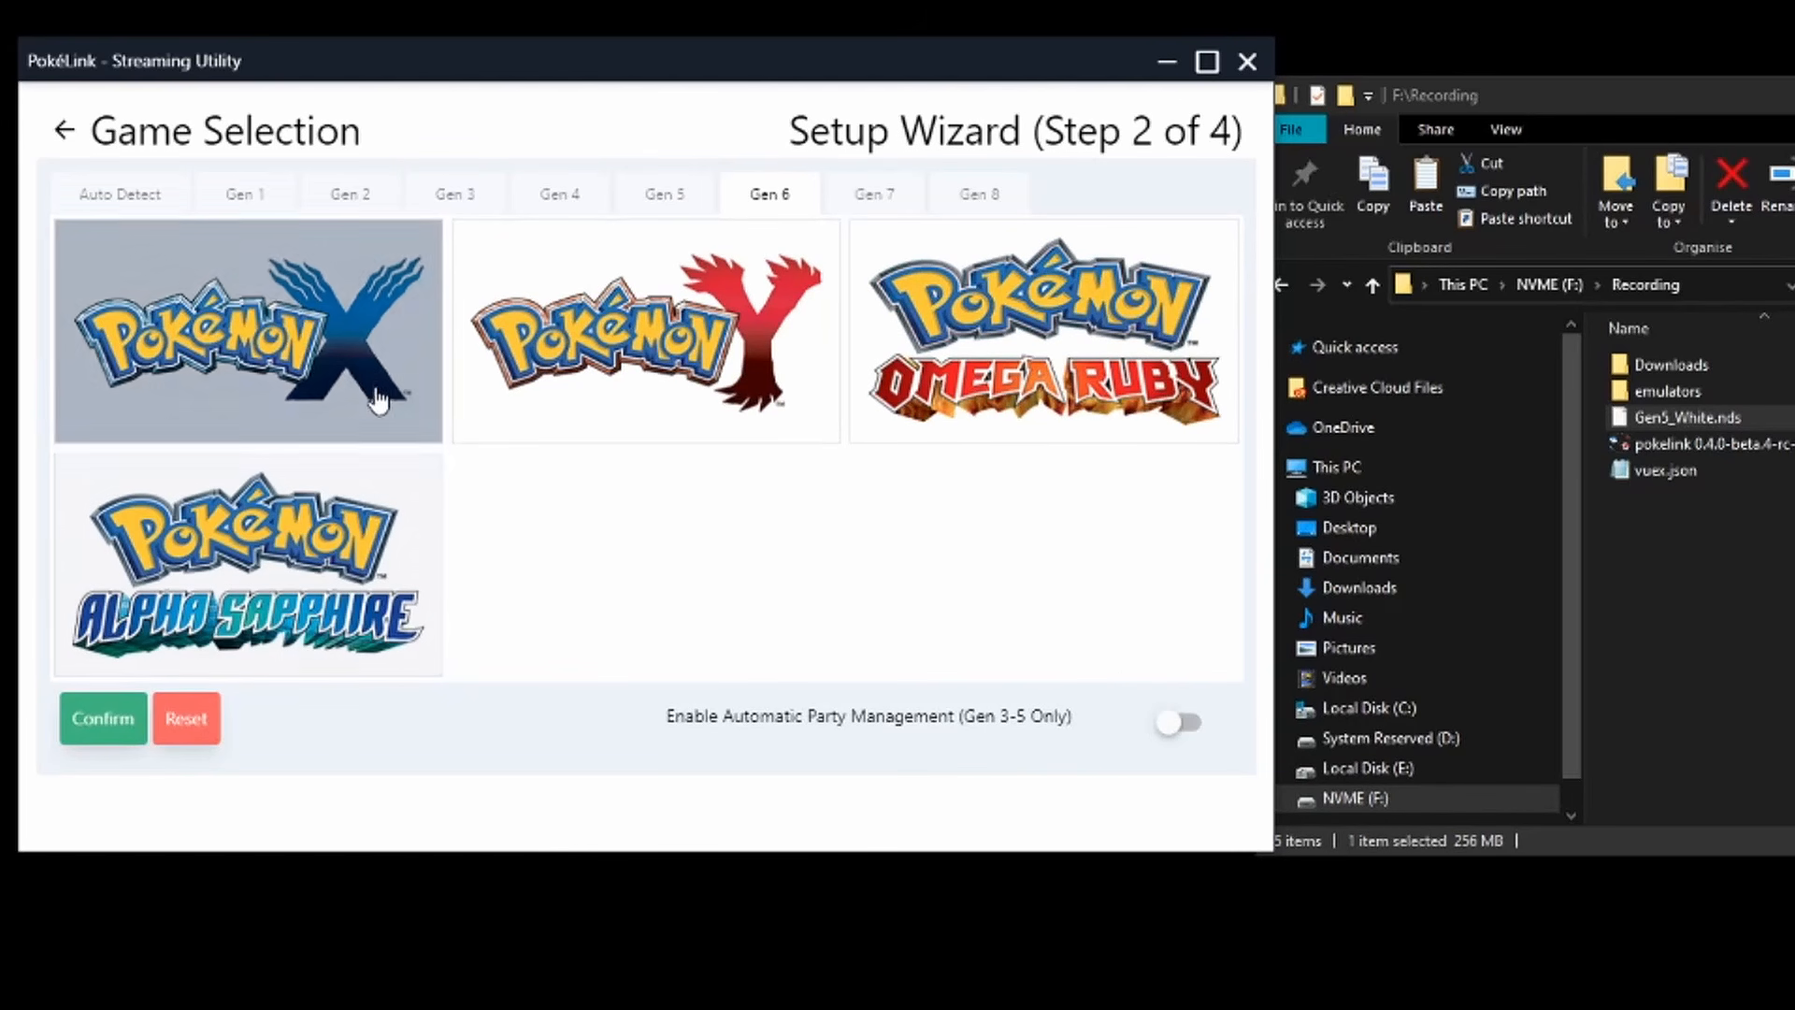
pyautogui.click(1180, 725)
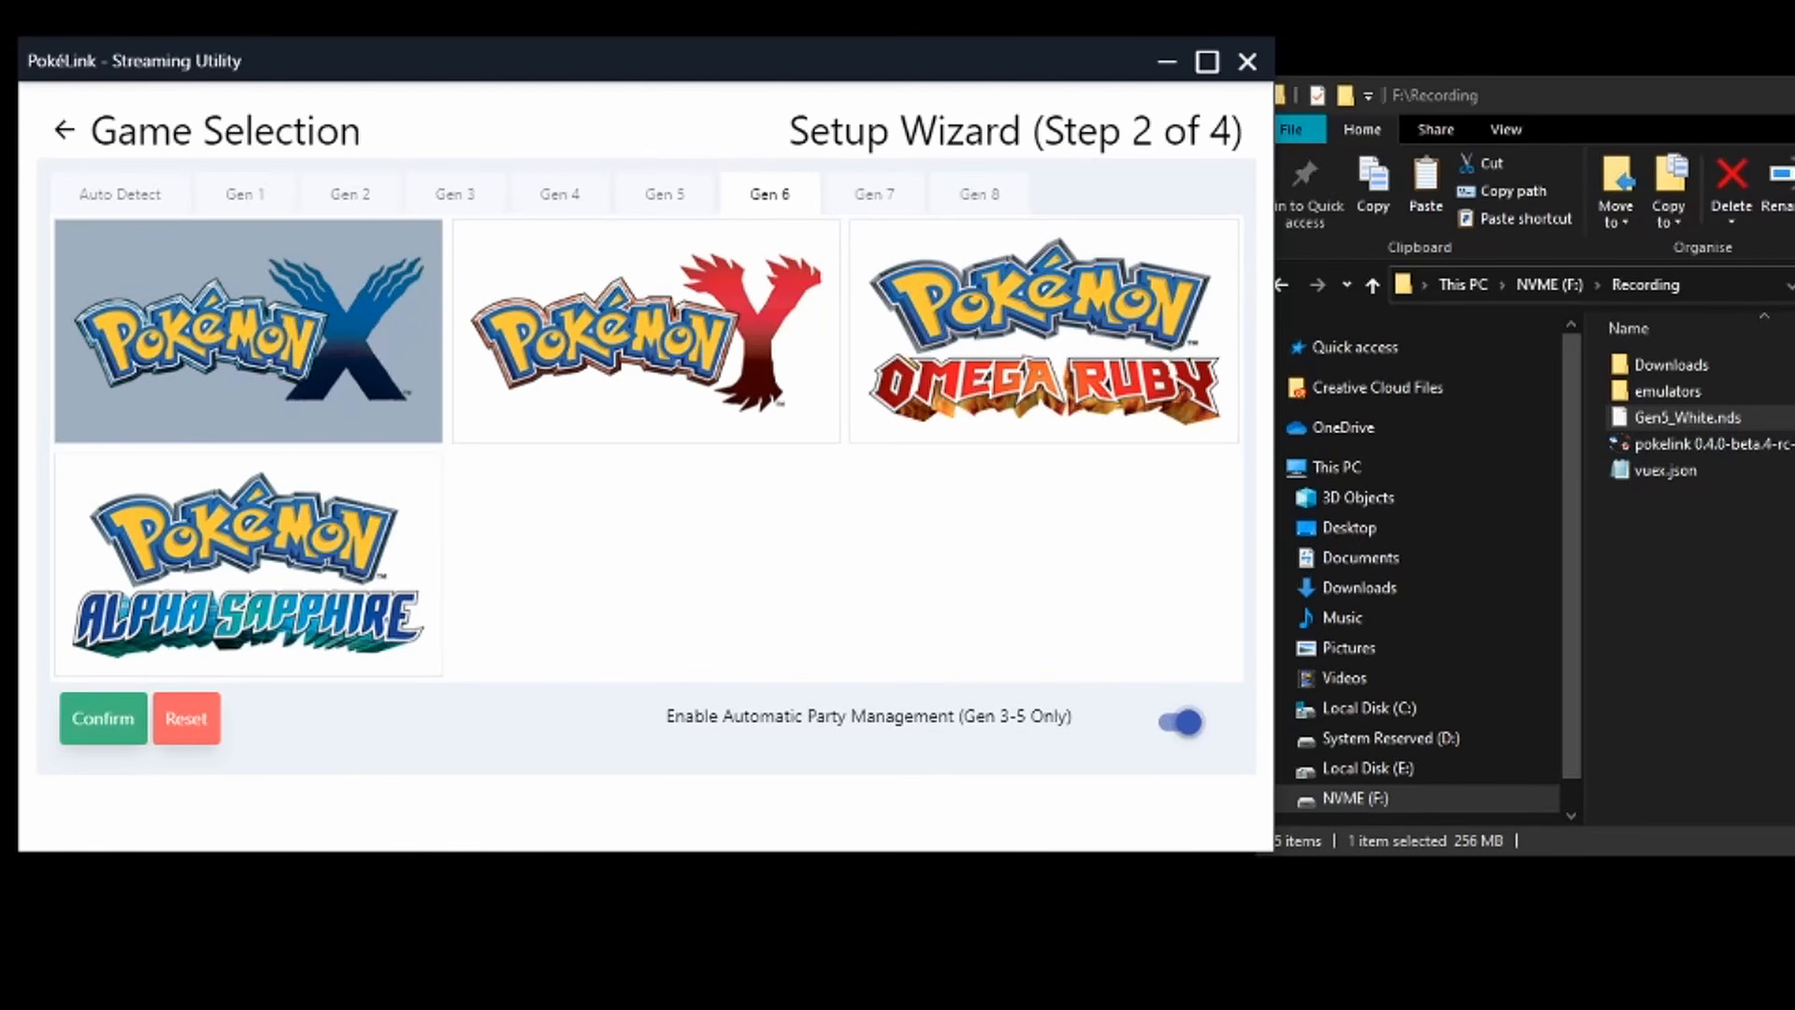
pyautogui.click(178, 192)
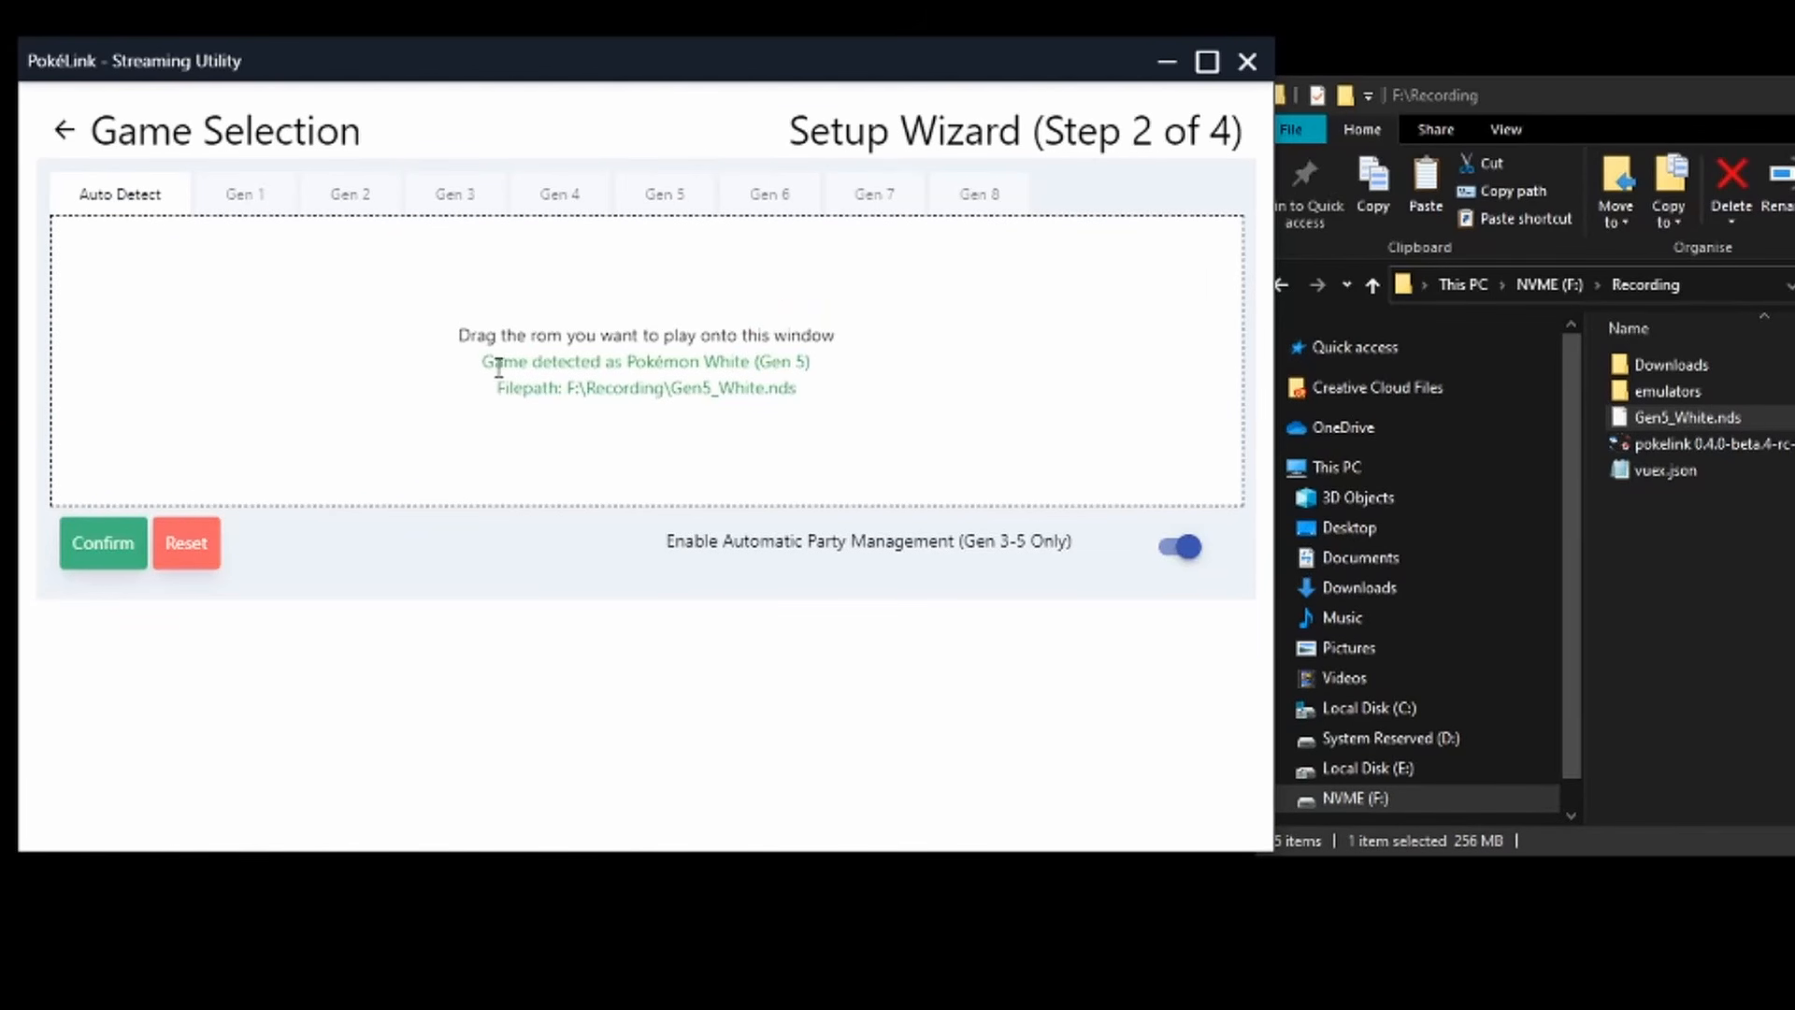
# Confirm the detected Pokémon White game and launch DeSmuME_0.9.11_x64 from the desmume-0.9.11 folder inside emulators.
pyautogui.moveTo(452, 366); pyautogui.dragTo(798, 432)
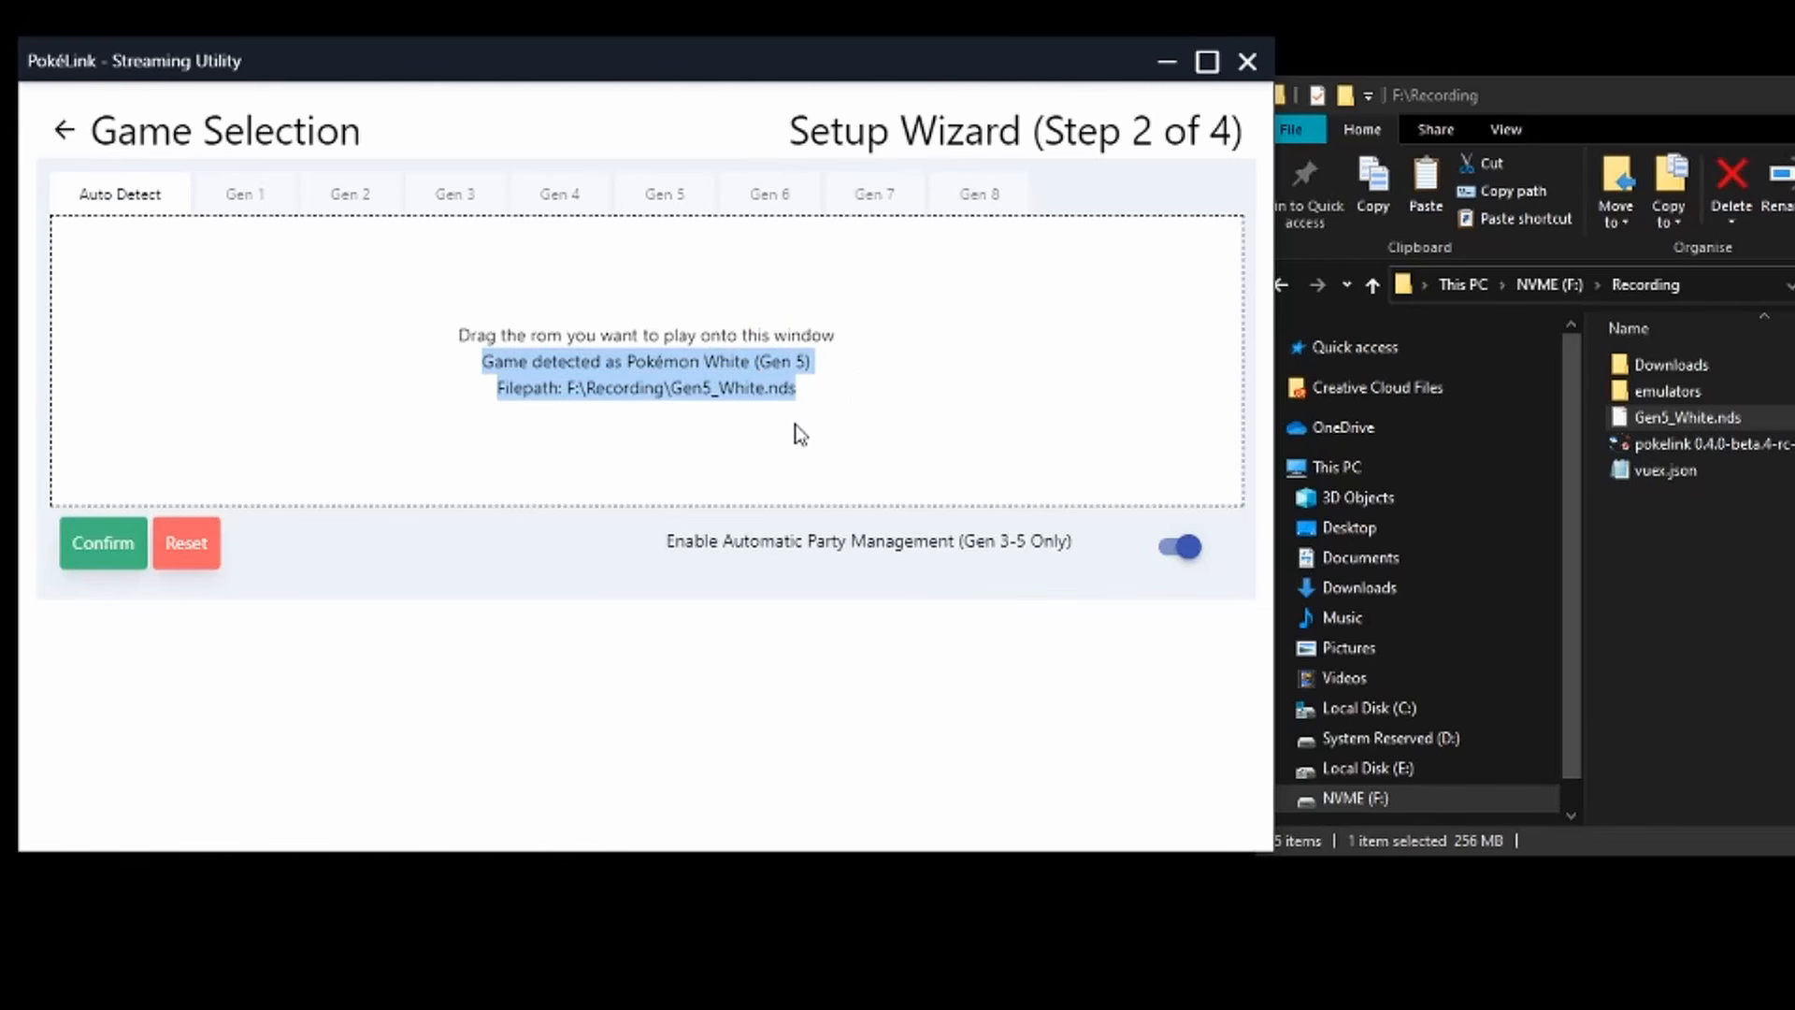
pyautogui.click(111, 558)
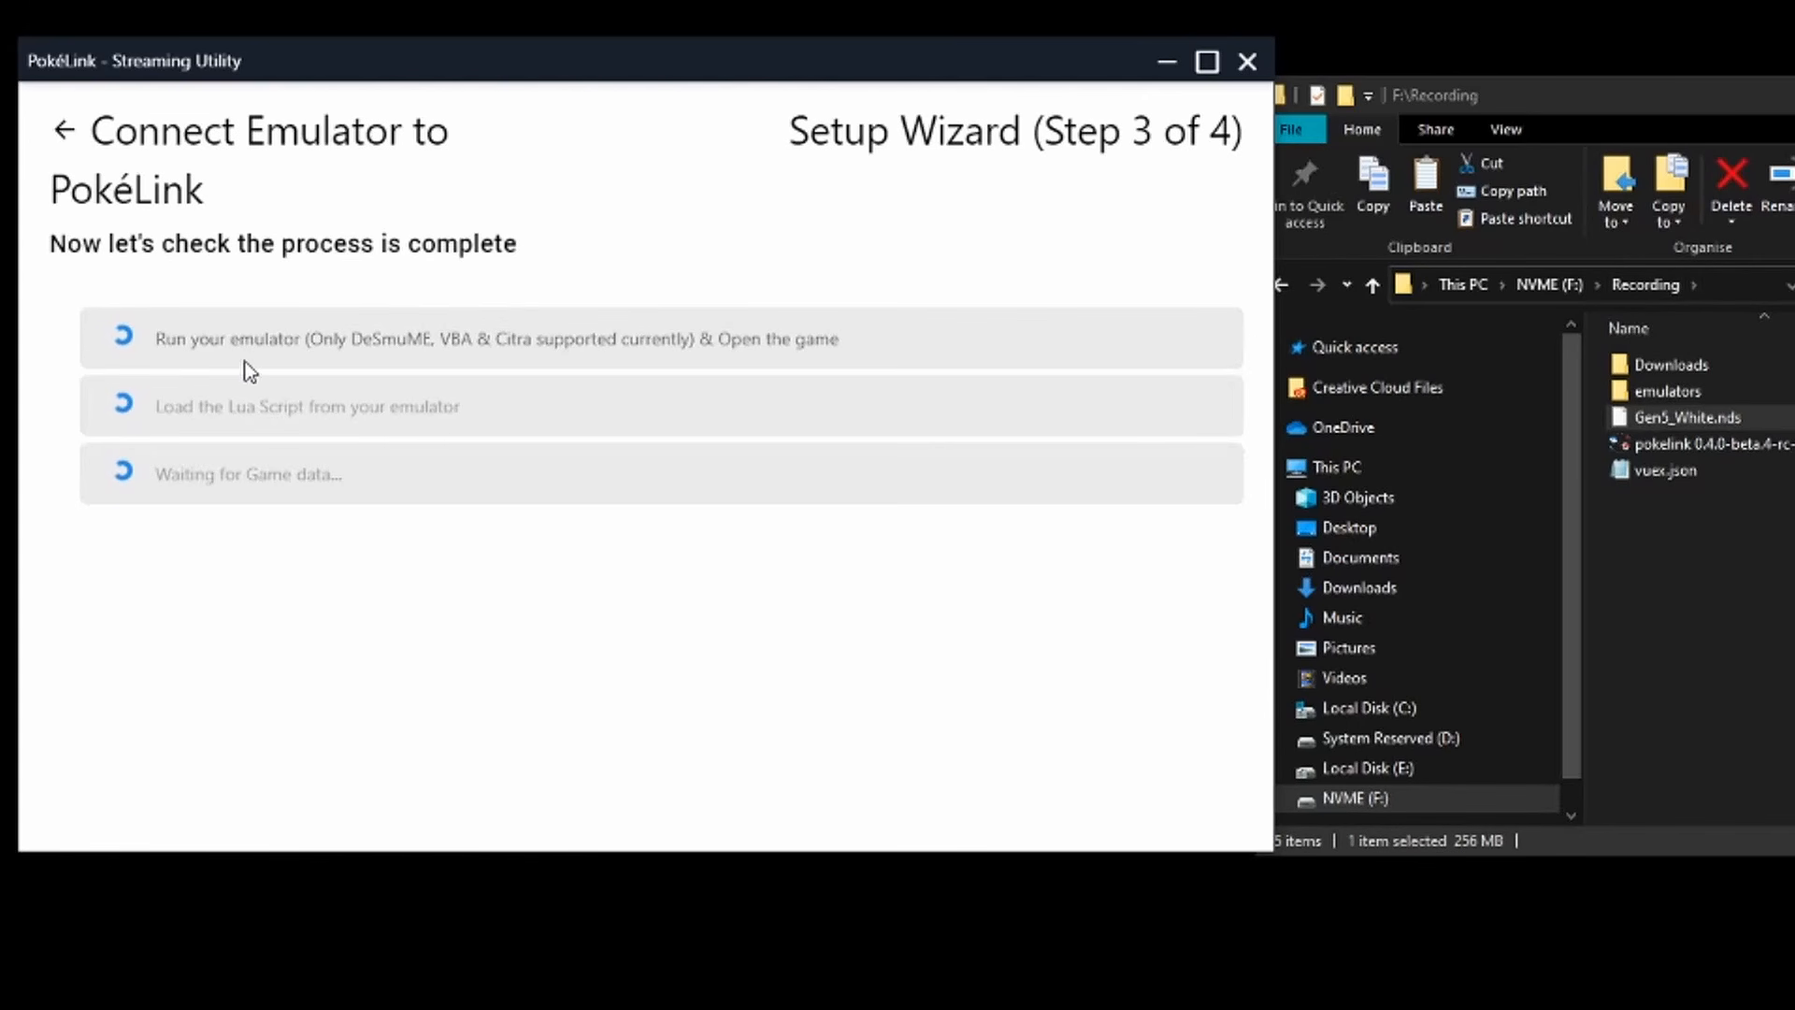
pyautogui.moveTo(266, 338); pyautogui.dragTo(715, 330)
pyautogui.click(715, 330)
pyautogui.doubleClick(1660, 389)
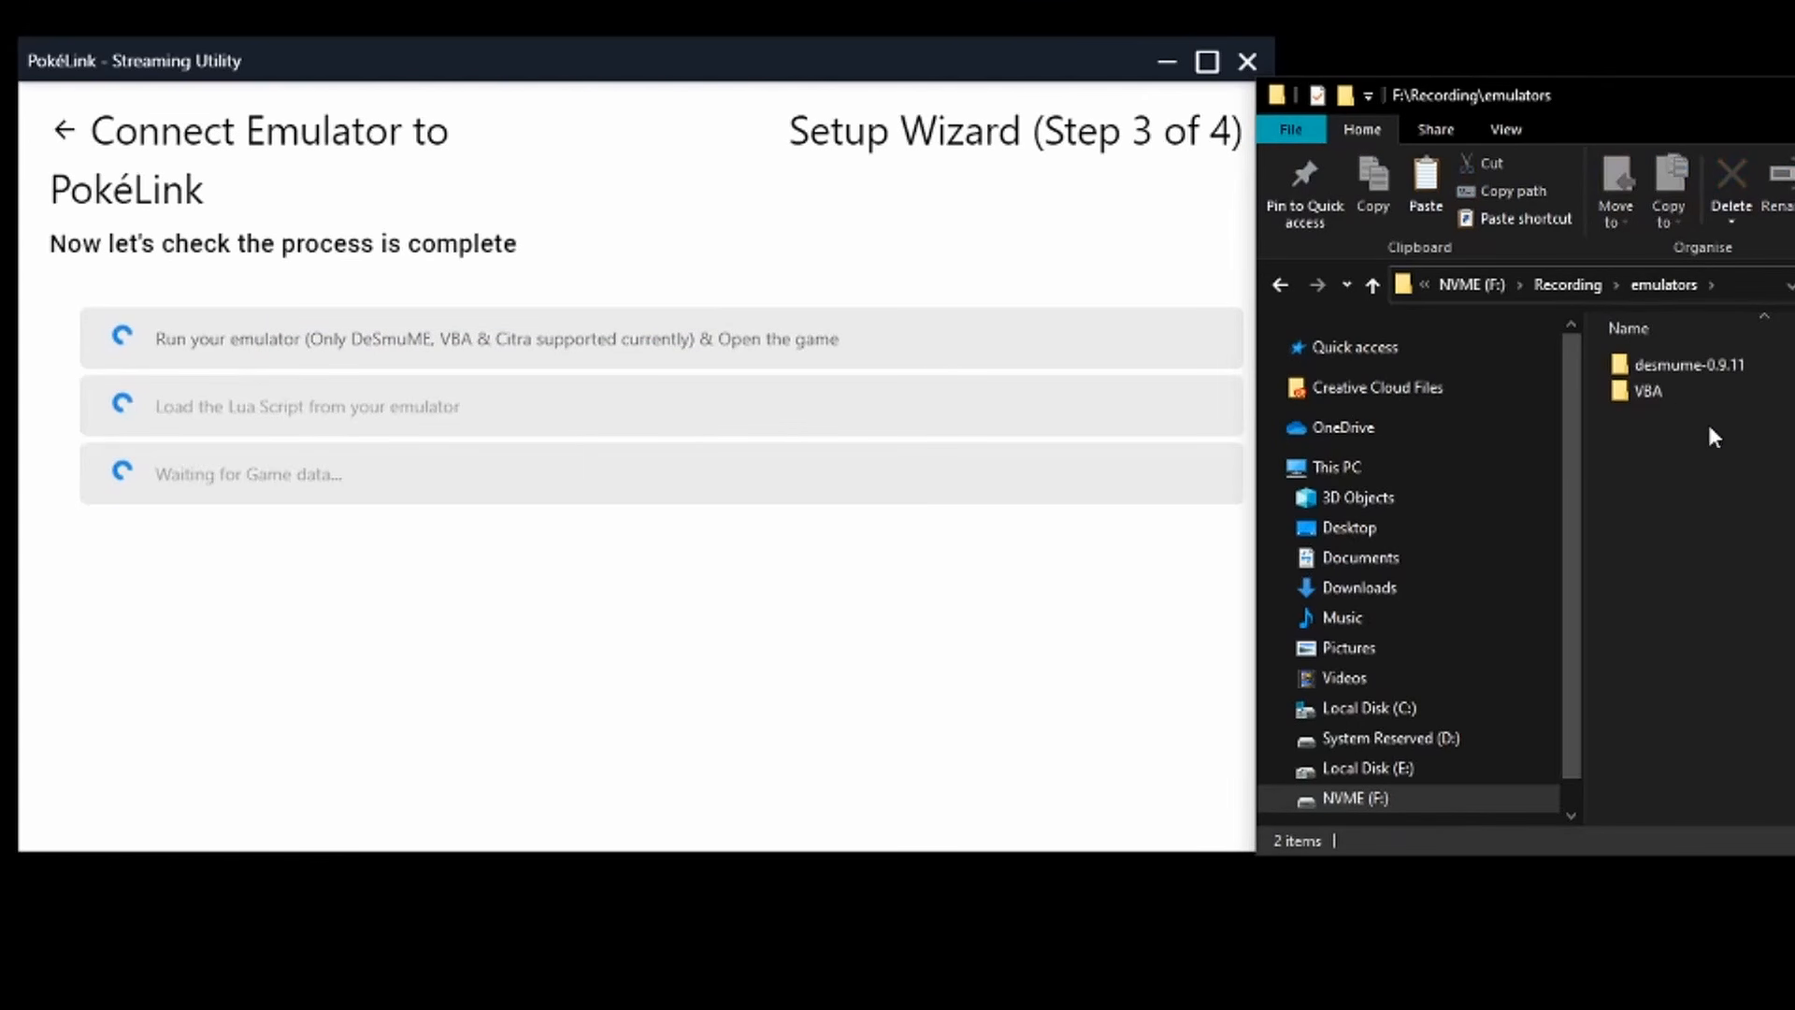
pyautogui.doubleClick(1683, 365)
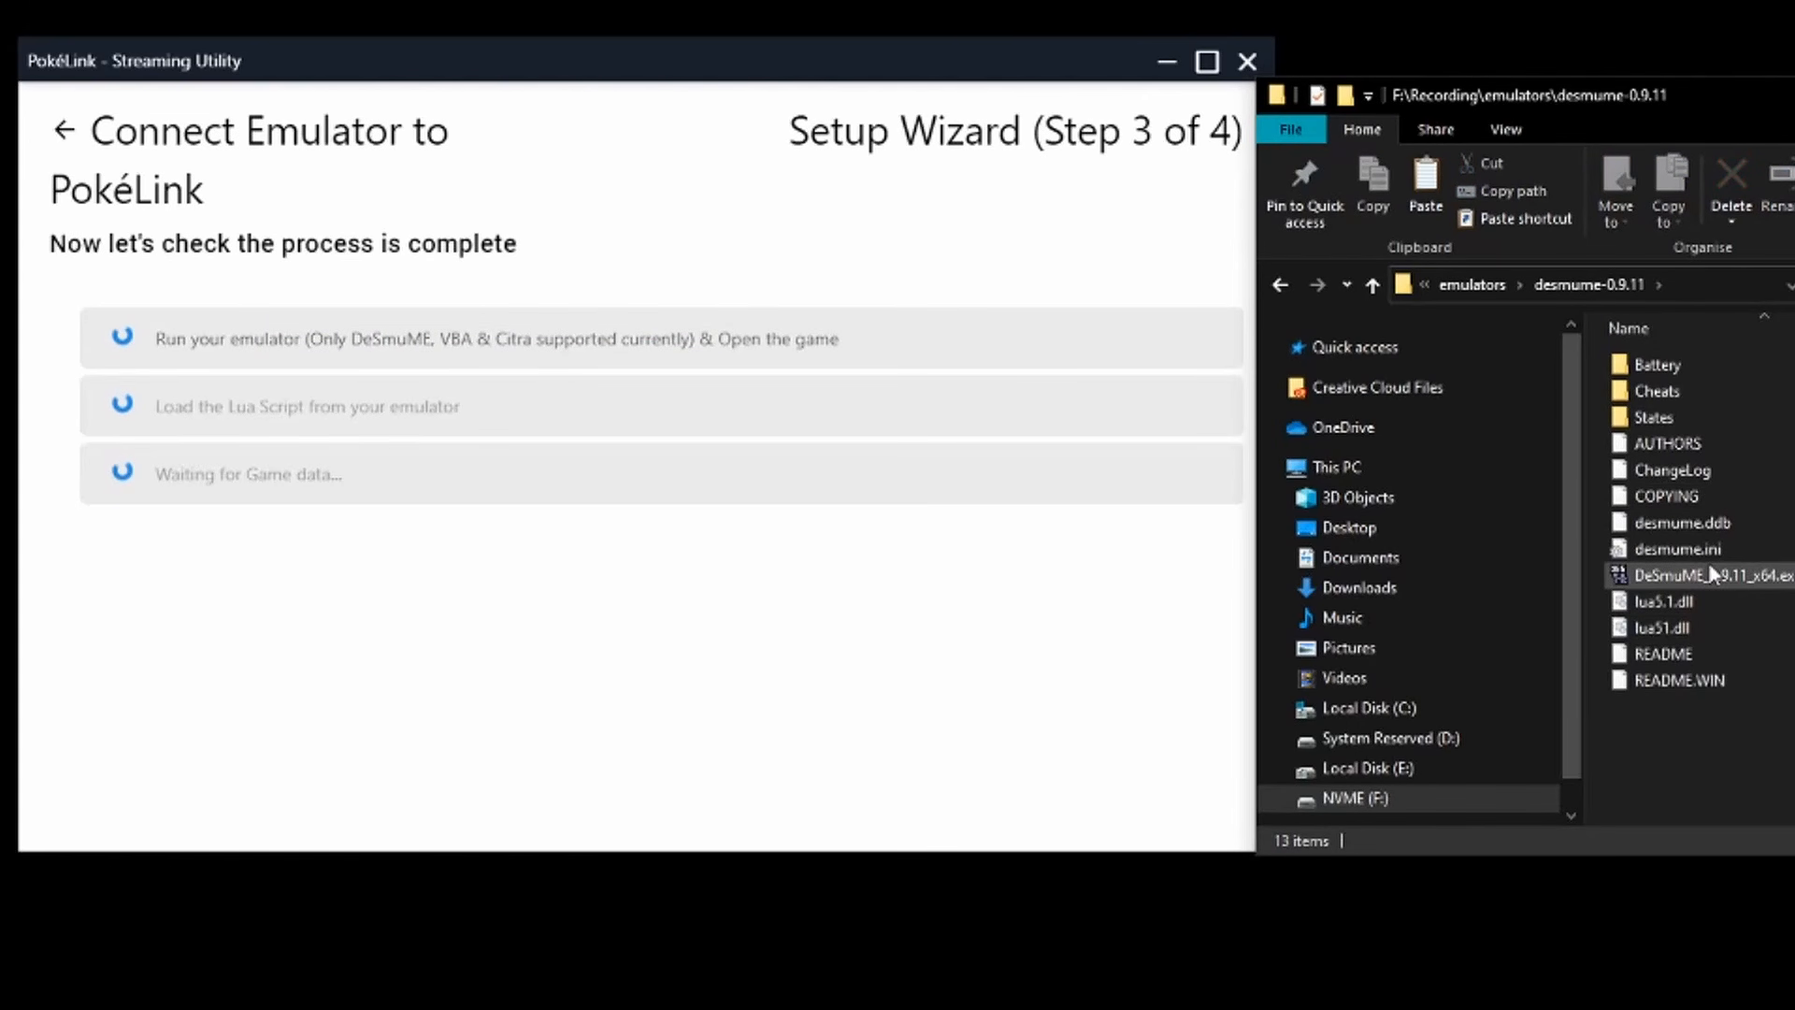
pyautogui.doubleClick(1708, 574)
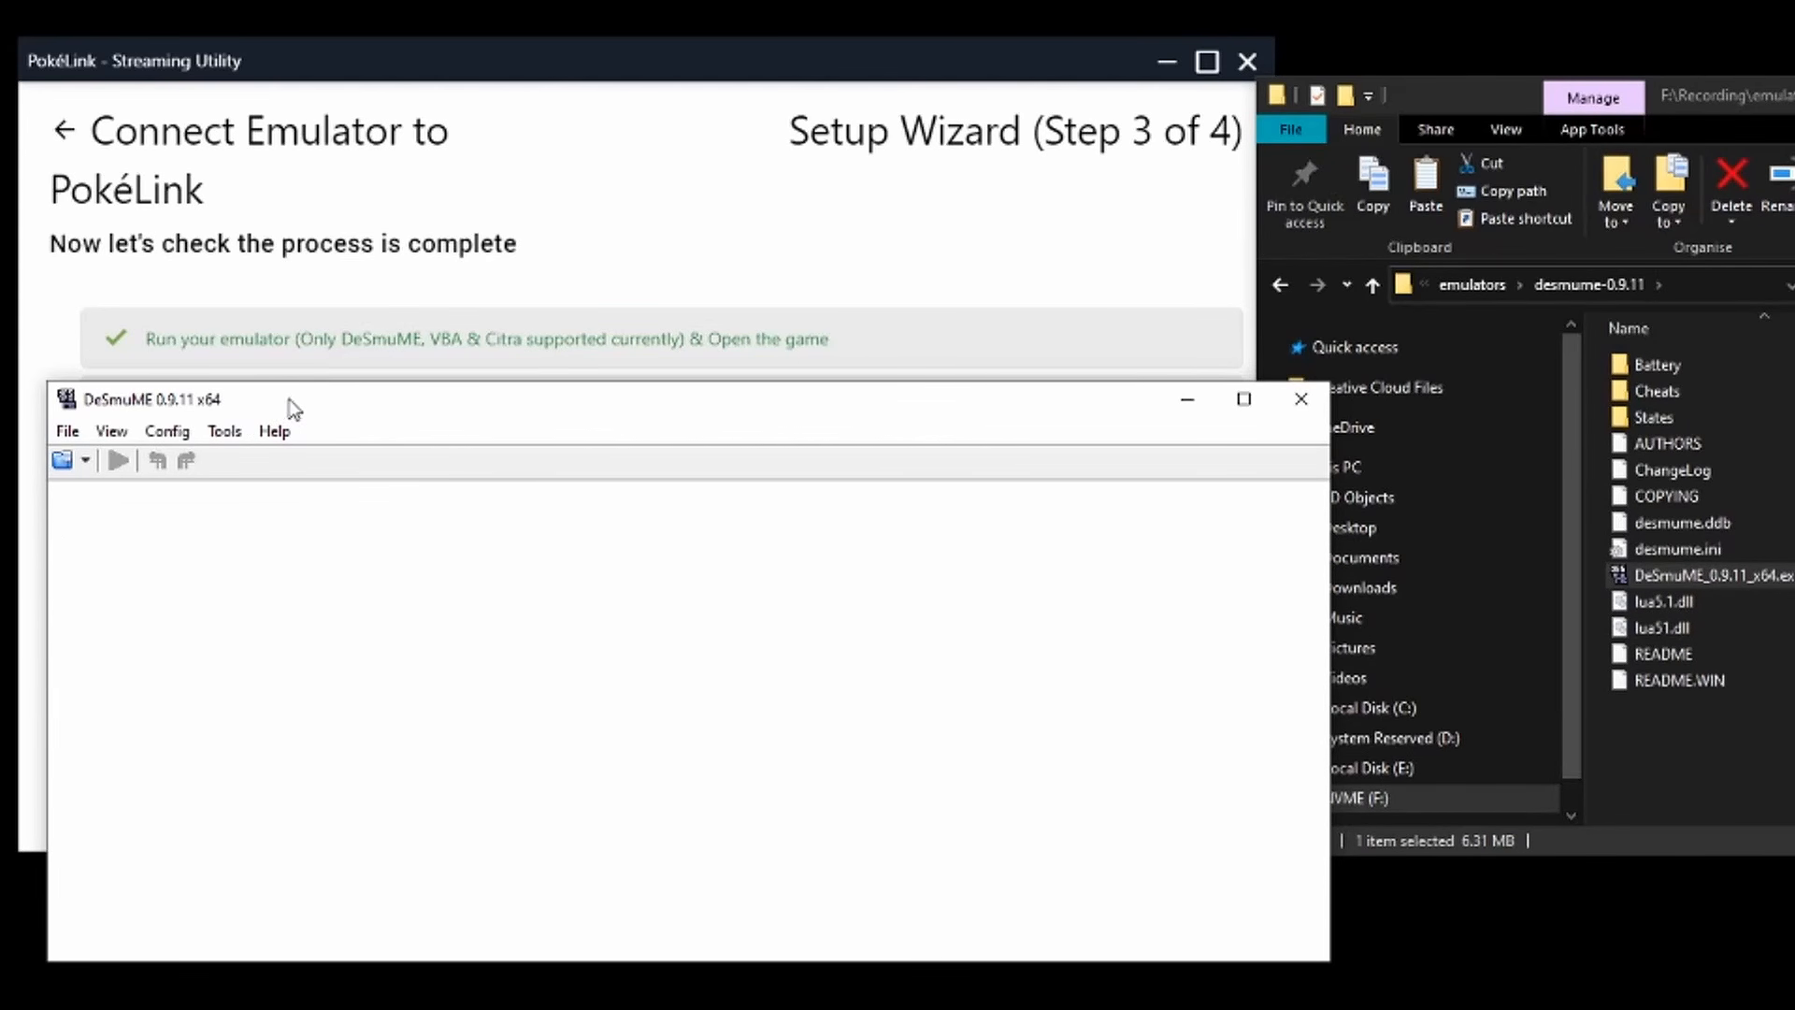
# Move the DeSmuME window clear of the setup checklist and open the game from the recent ROMs.
pyautogui.moveTo(290, 409); pyautogui.dragTo(667, 354)
pyautogui.click(444, 377)
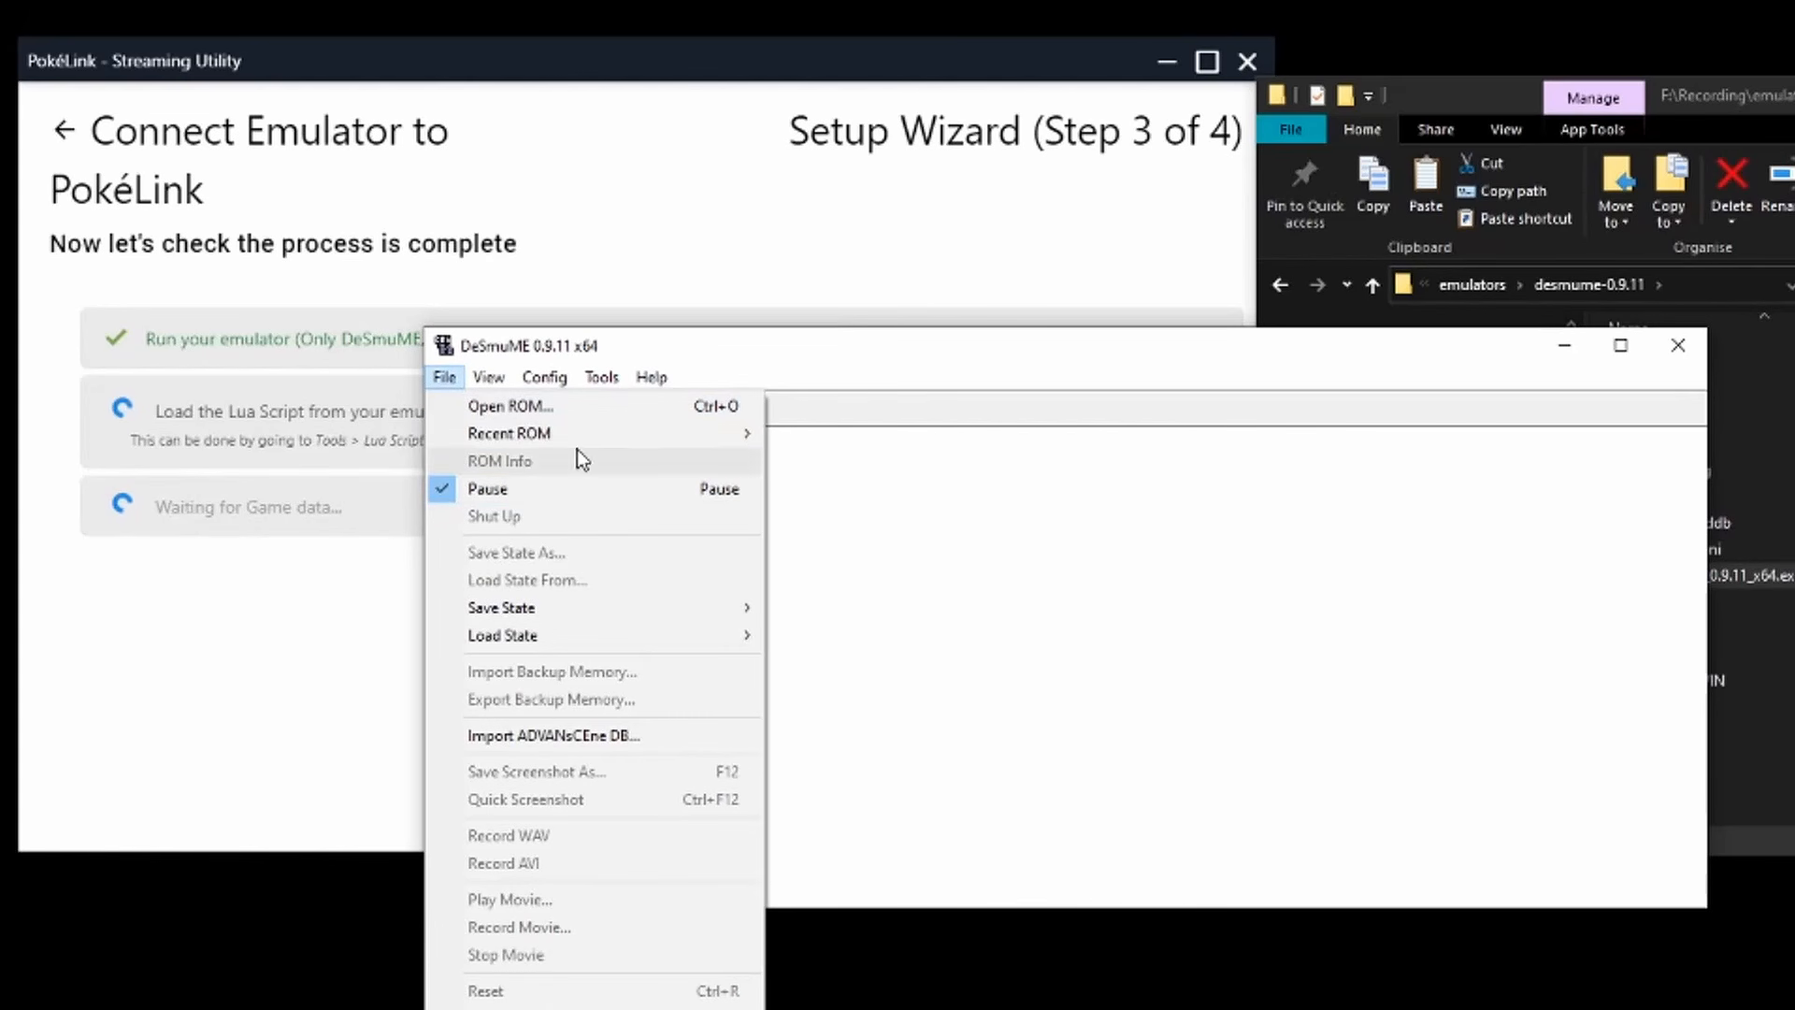
pyautogui.moveTo(561, 433)
pyautogui.click(886, 447)
# Review the Lua script instructions in PokéLink, copy the script's file path, and return to DeSmuME.
pyautogui.click(727, 216)
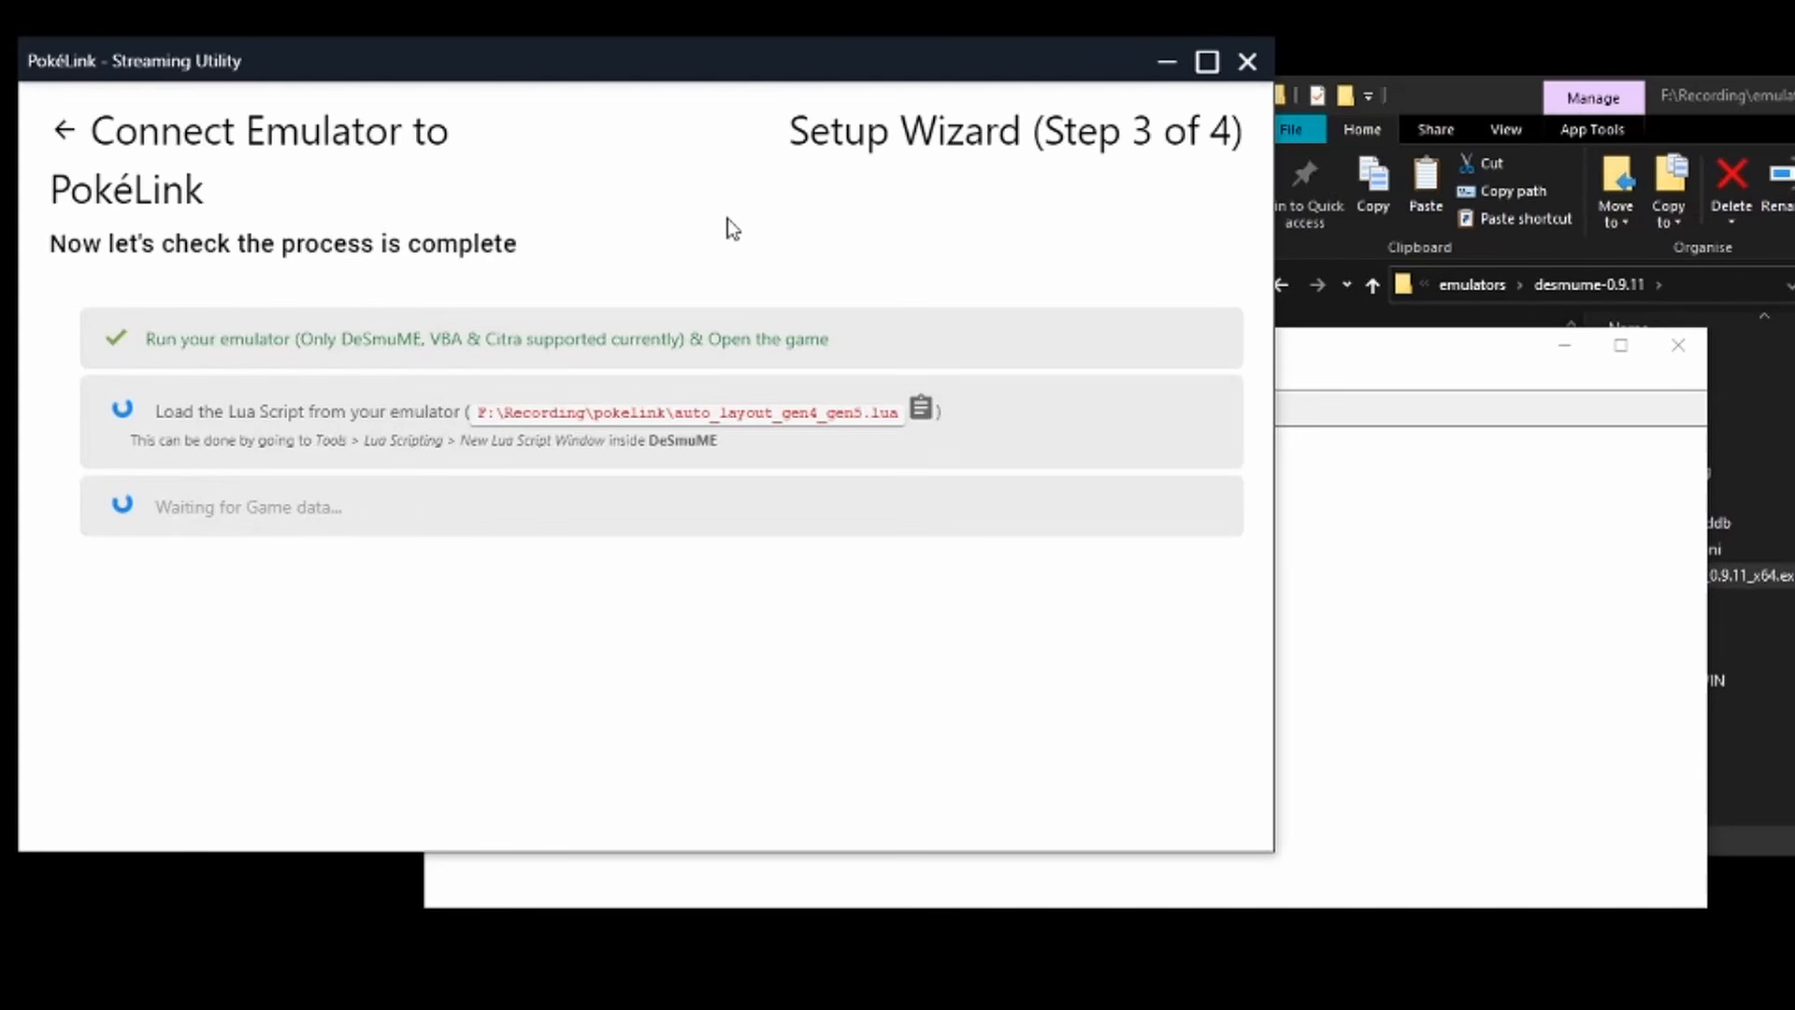
pyautogui.moveTo(144, 415); pyautogui.dragTo(832, 456)
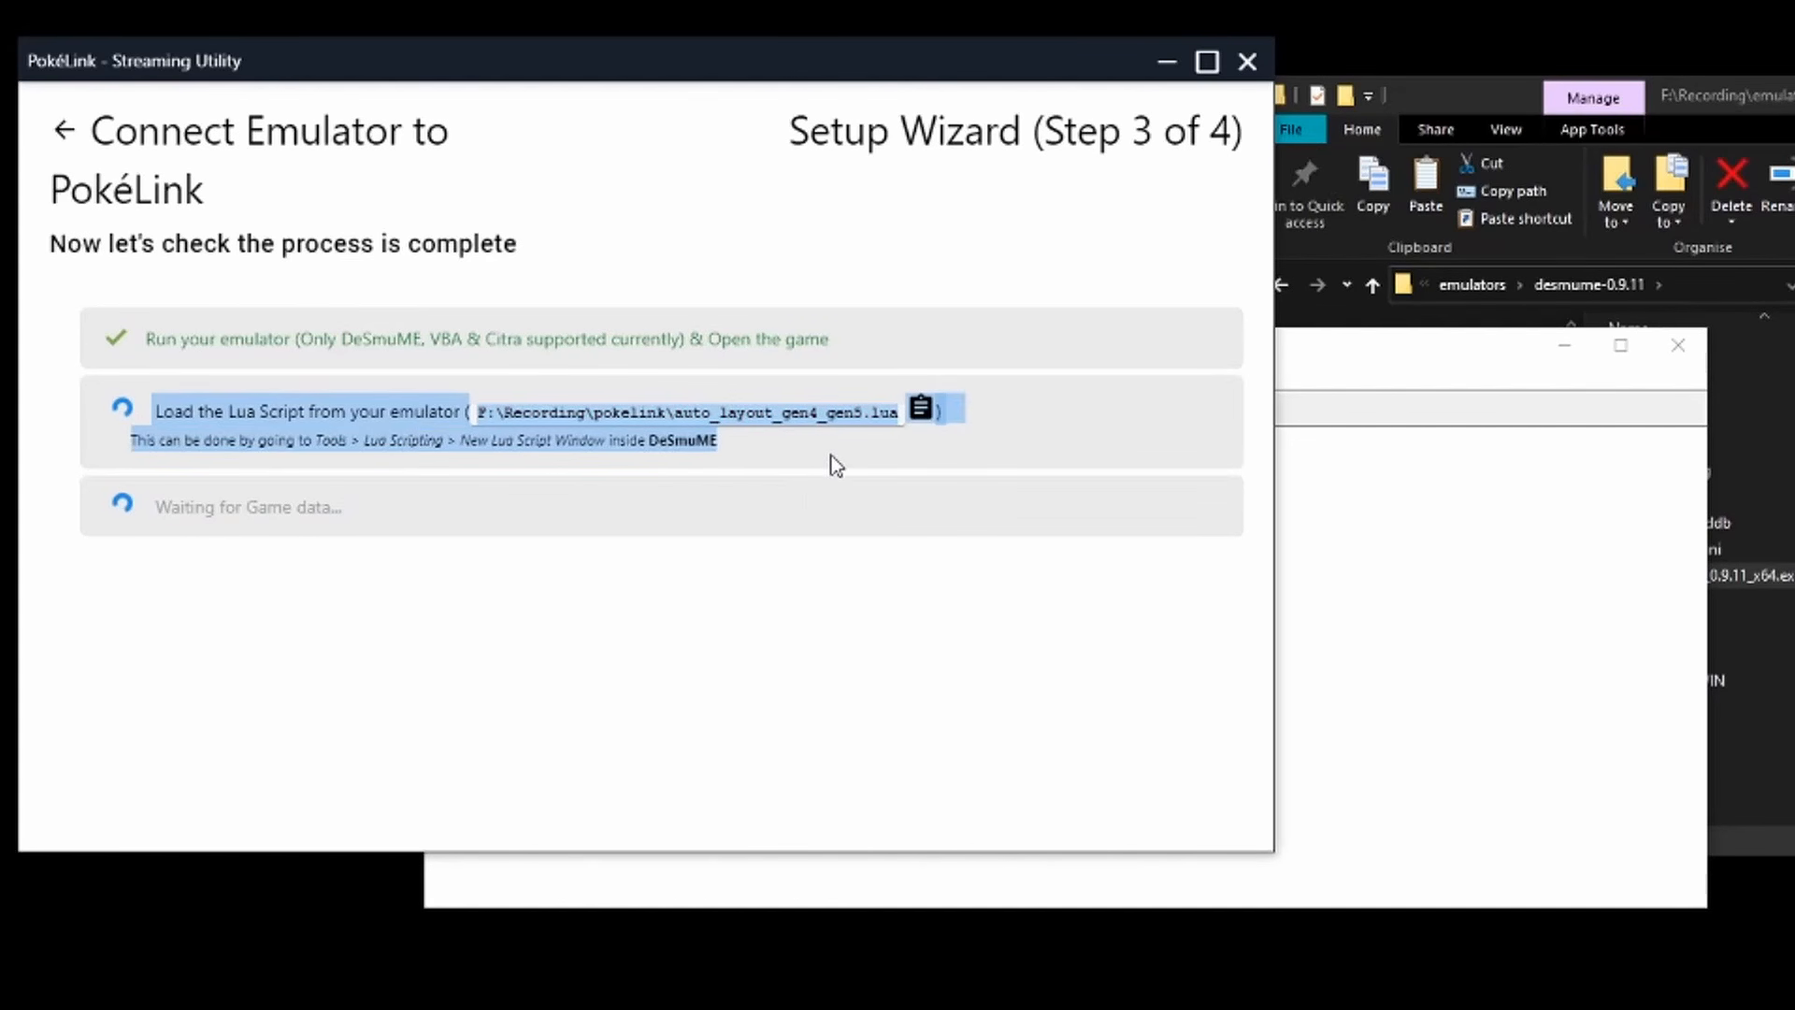
pyautogui.click(832, 458)
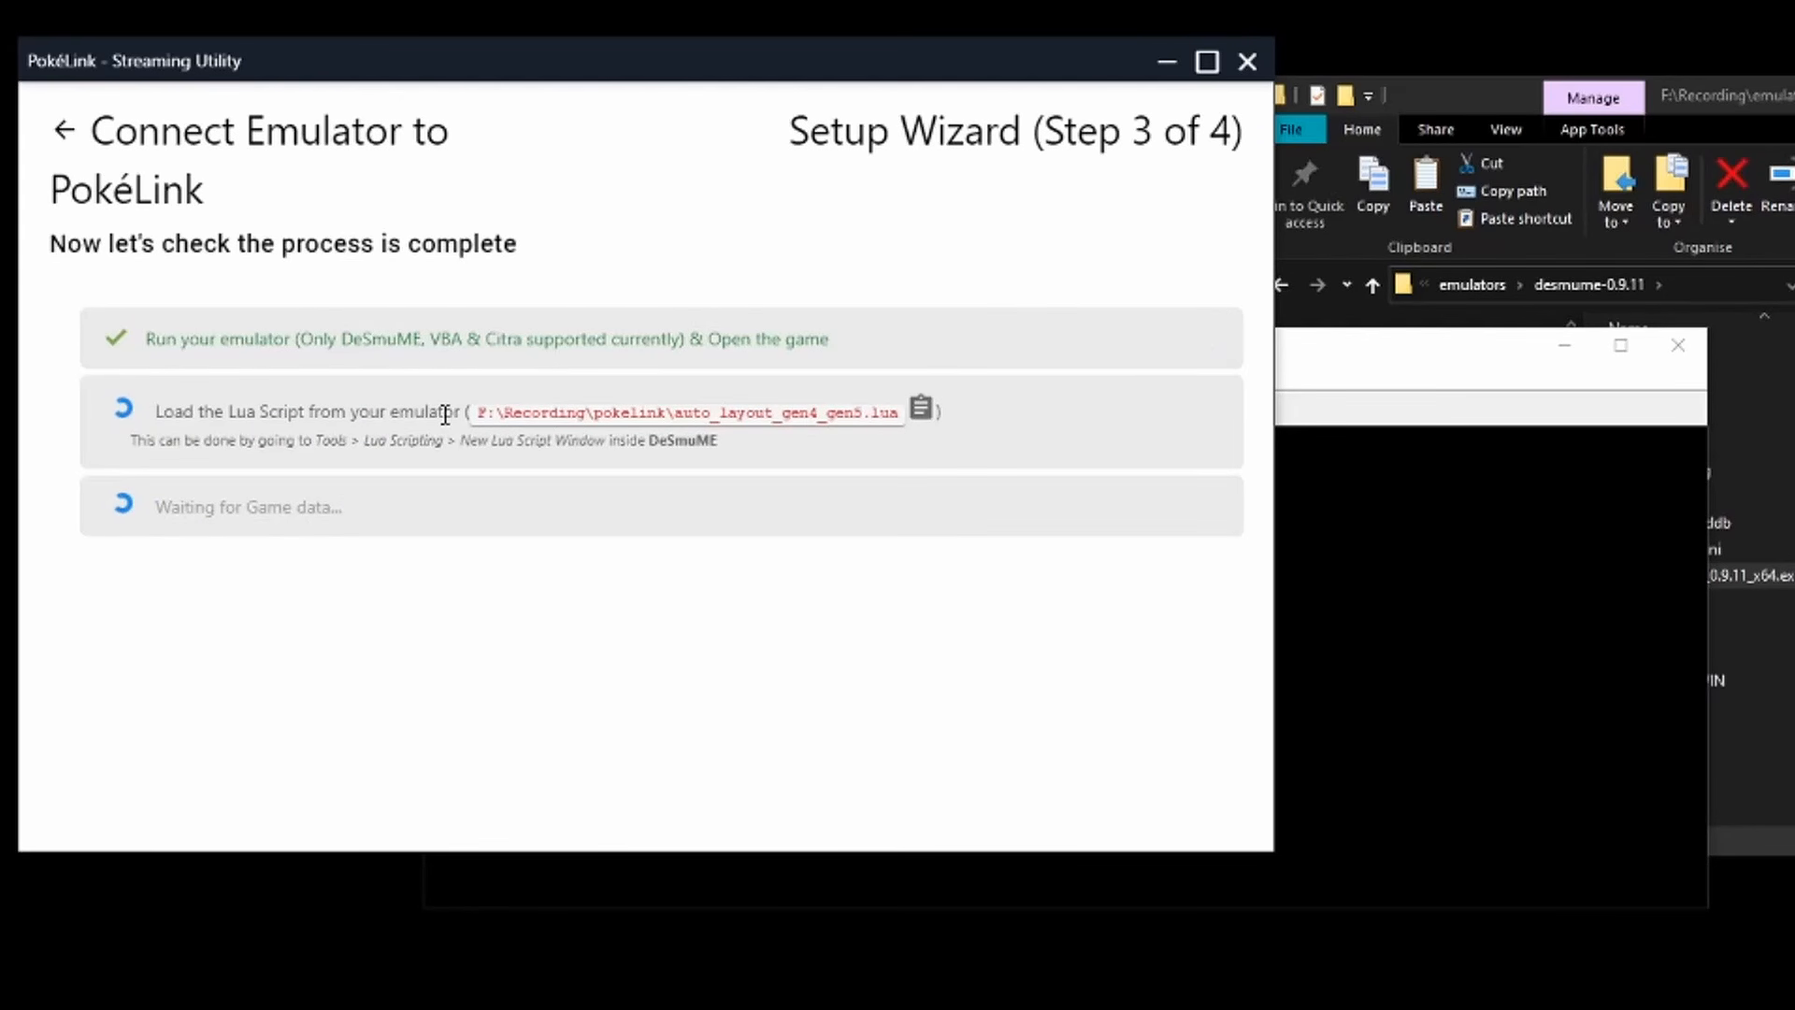
pyautogui.moveTo(445, 414); pyautogui.dragTo(966, 457)
pyautogui.click(922, 416)
pyautogui.click(1317, 567)
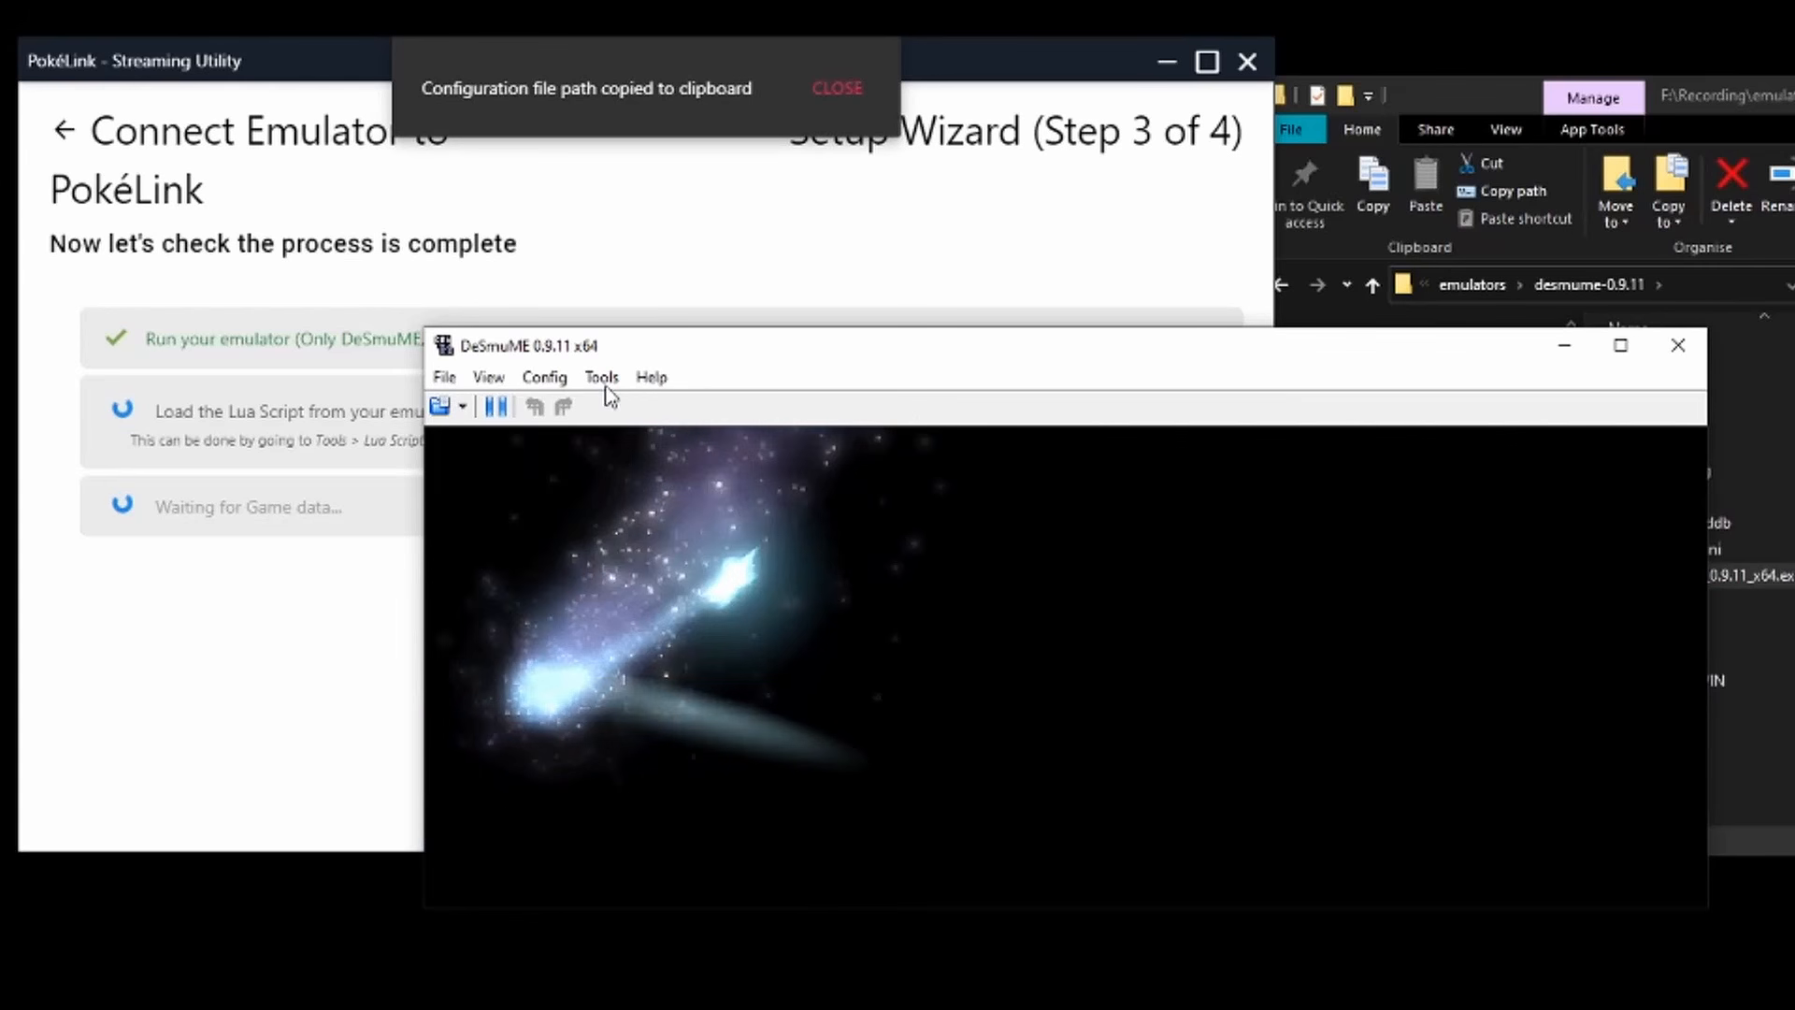
# Open a new Lua script window in DeSmuME and load F:\Recording\pokelink\auto_layout_gen4_gen5.lua from the copied path.
pyautogui.moveTo(631, 348); pyautogui.dragTo(1056, 318)
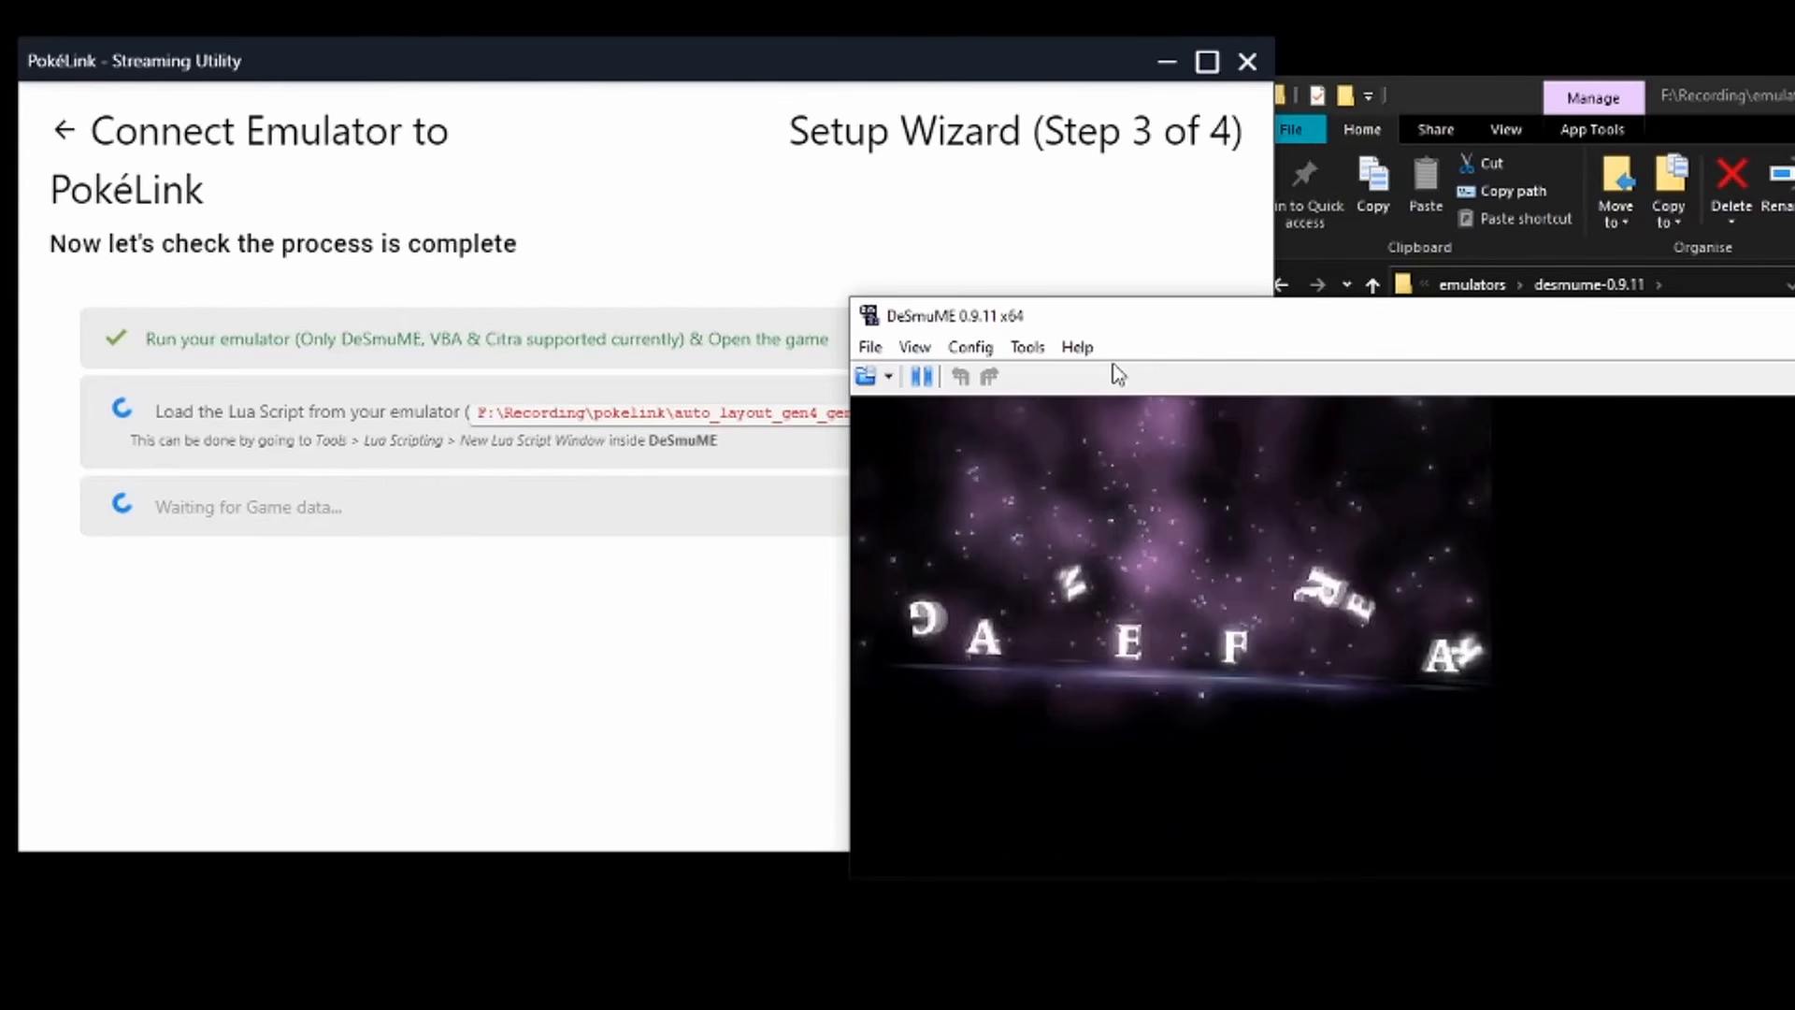
pyautogui.click(1027, 347)
pyautogui.moveTo(1162, 825)
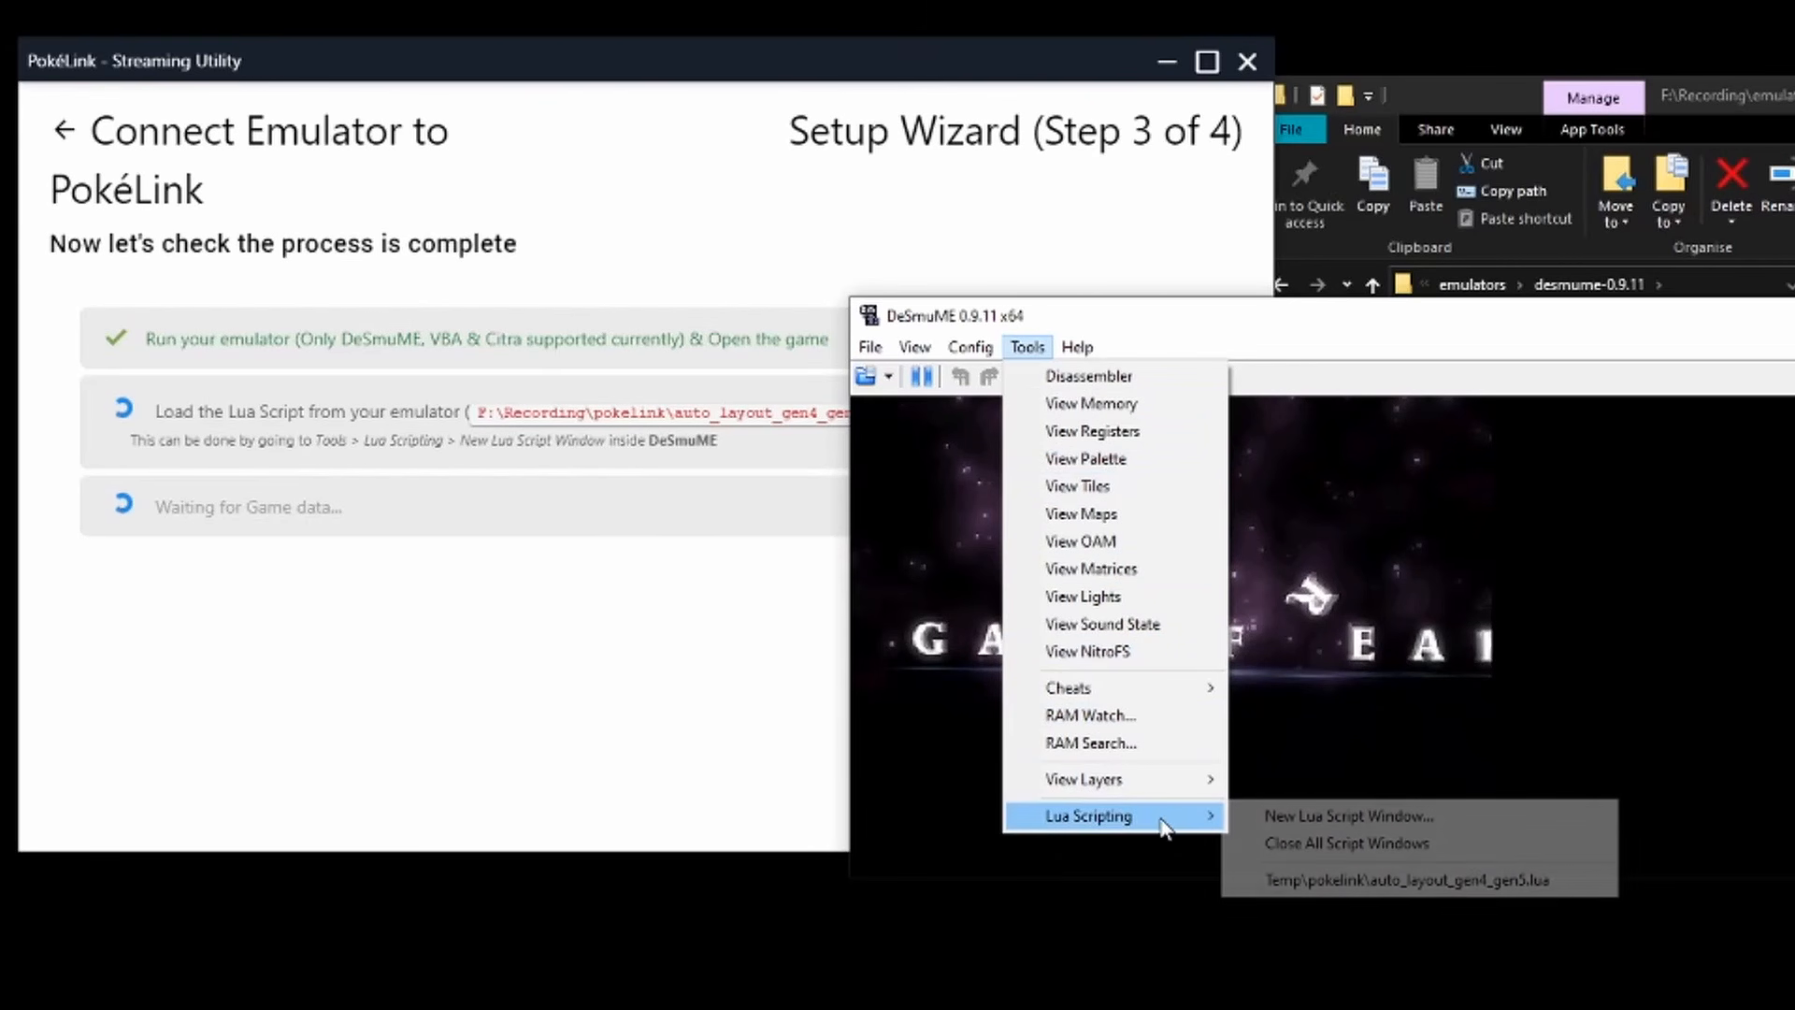
pyautogui.click(1304, 815)
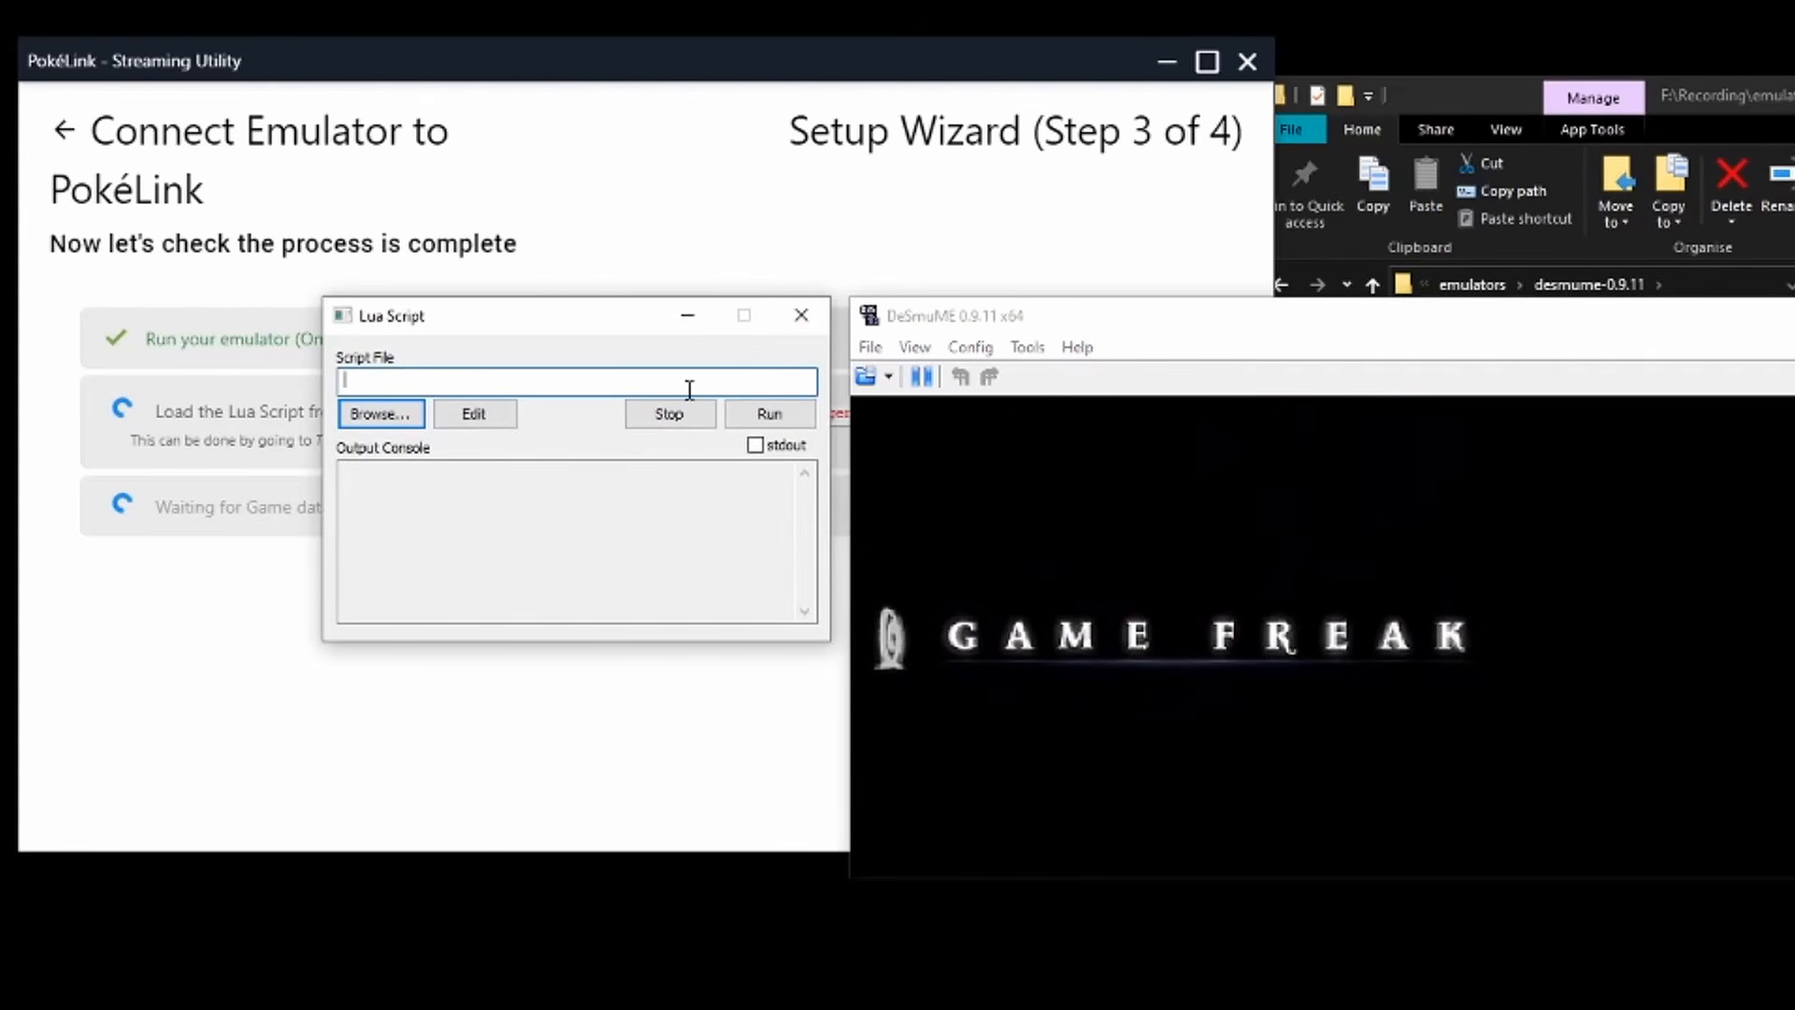
pyautogui.hotkey('ctrl', 'v')
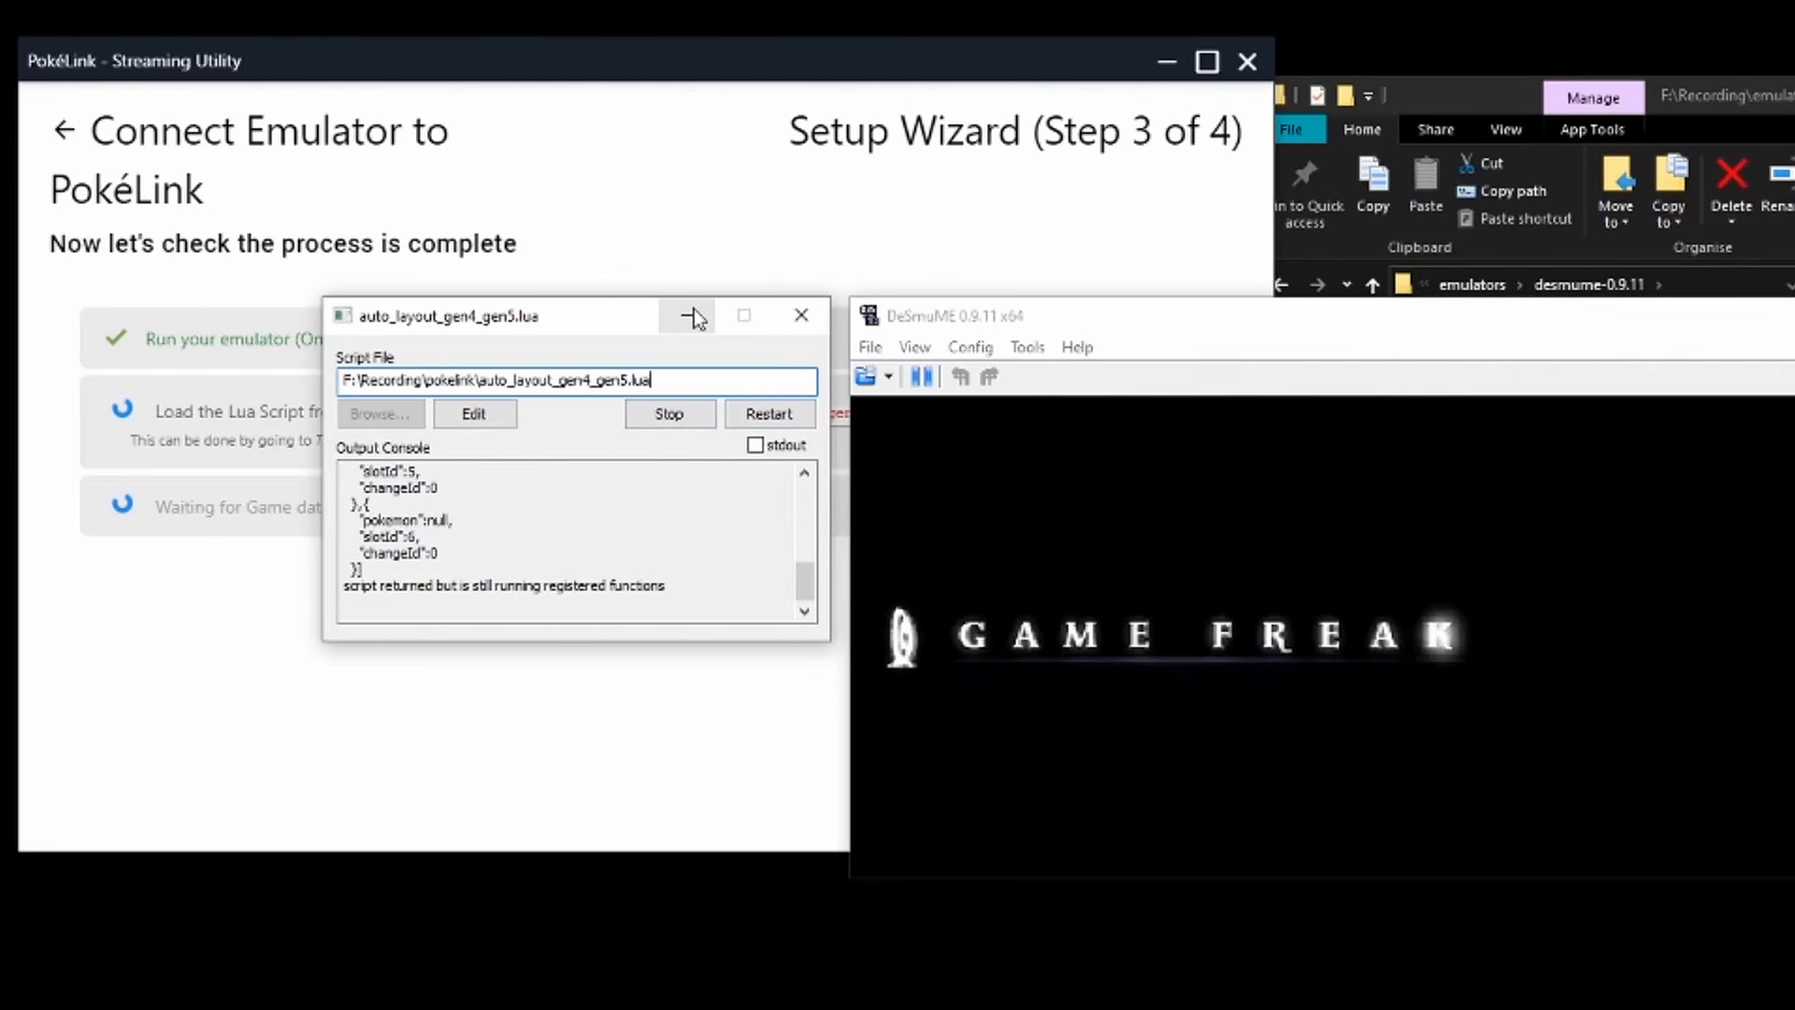
pyautogui.click(692, 318)
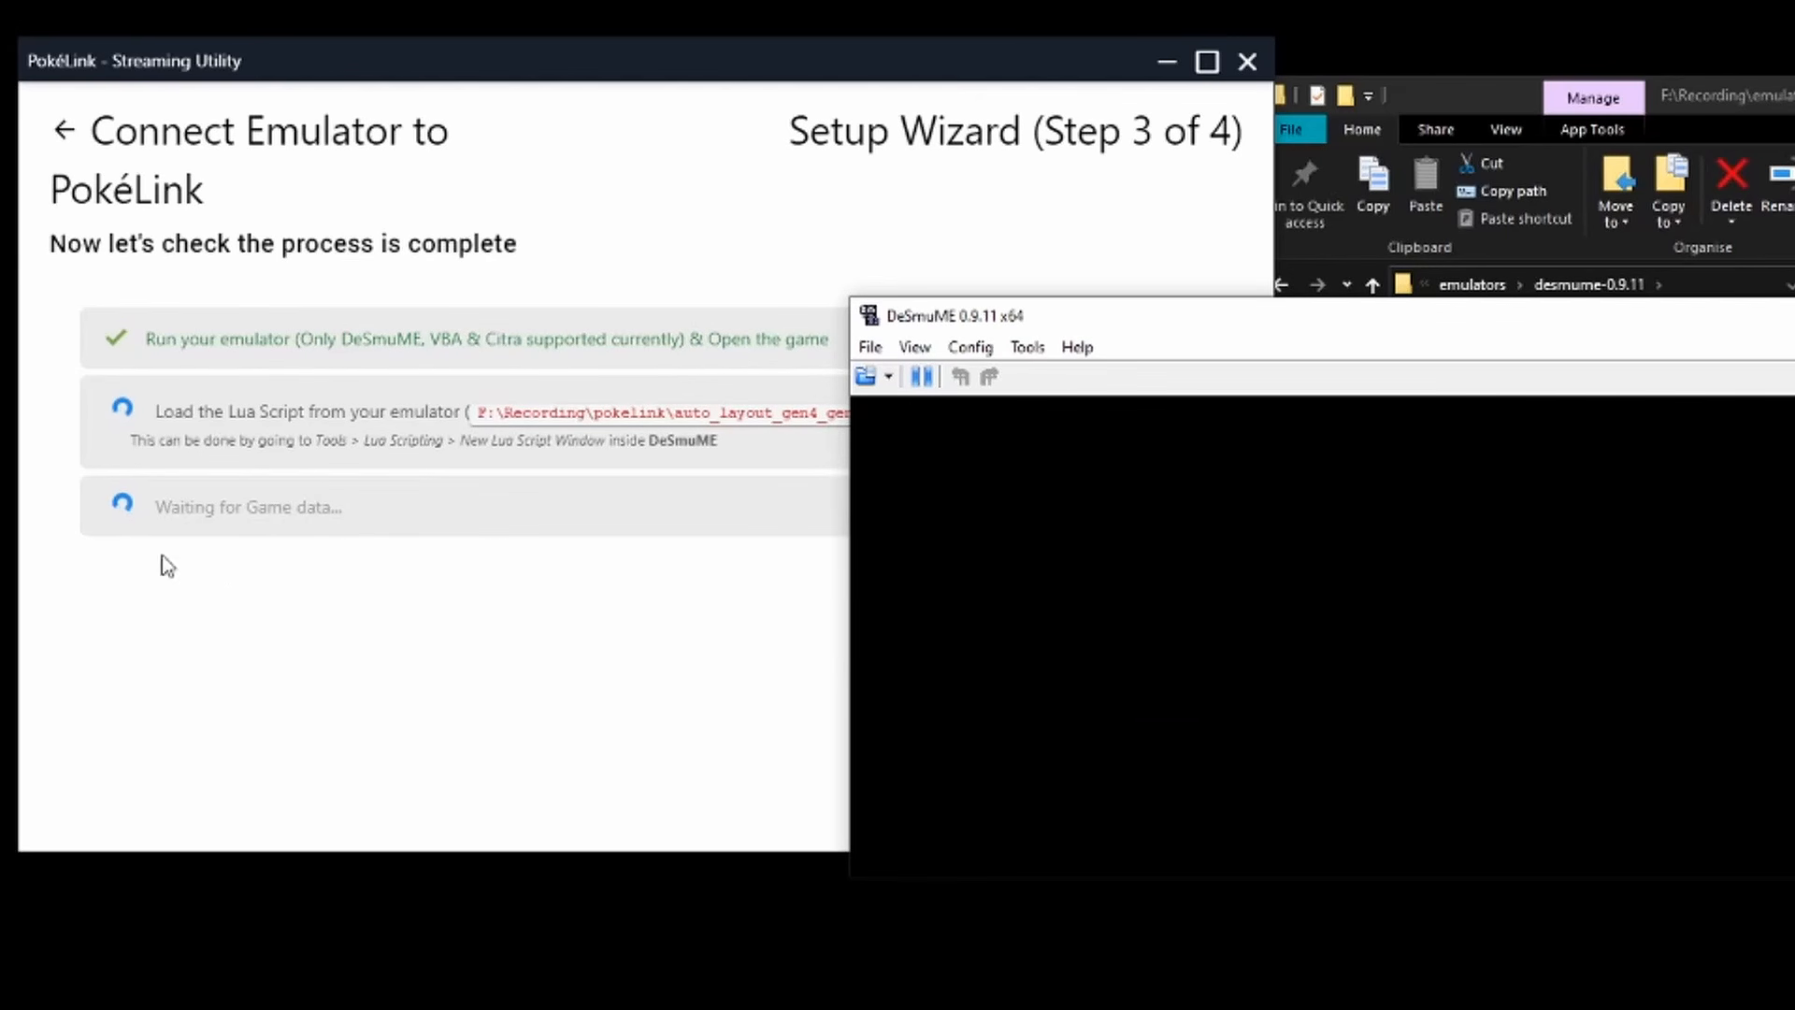
# Stop and rerun the auto_layout_gen4_gen5.lua script, minimise its window, and return to PokéLink.
pyautogui.hotkey('alt', 'Tab')
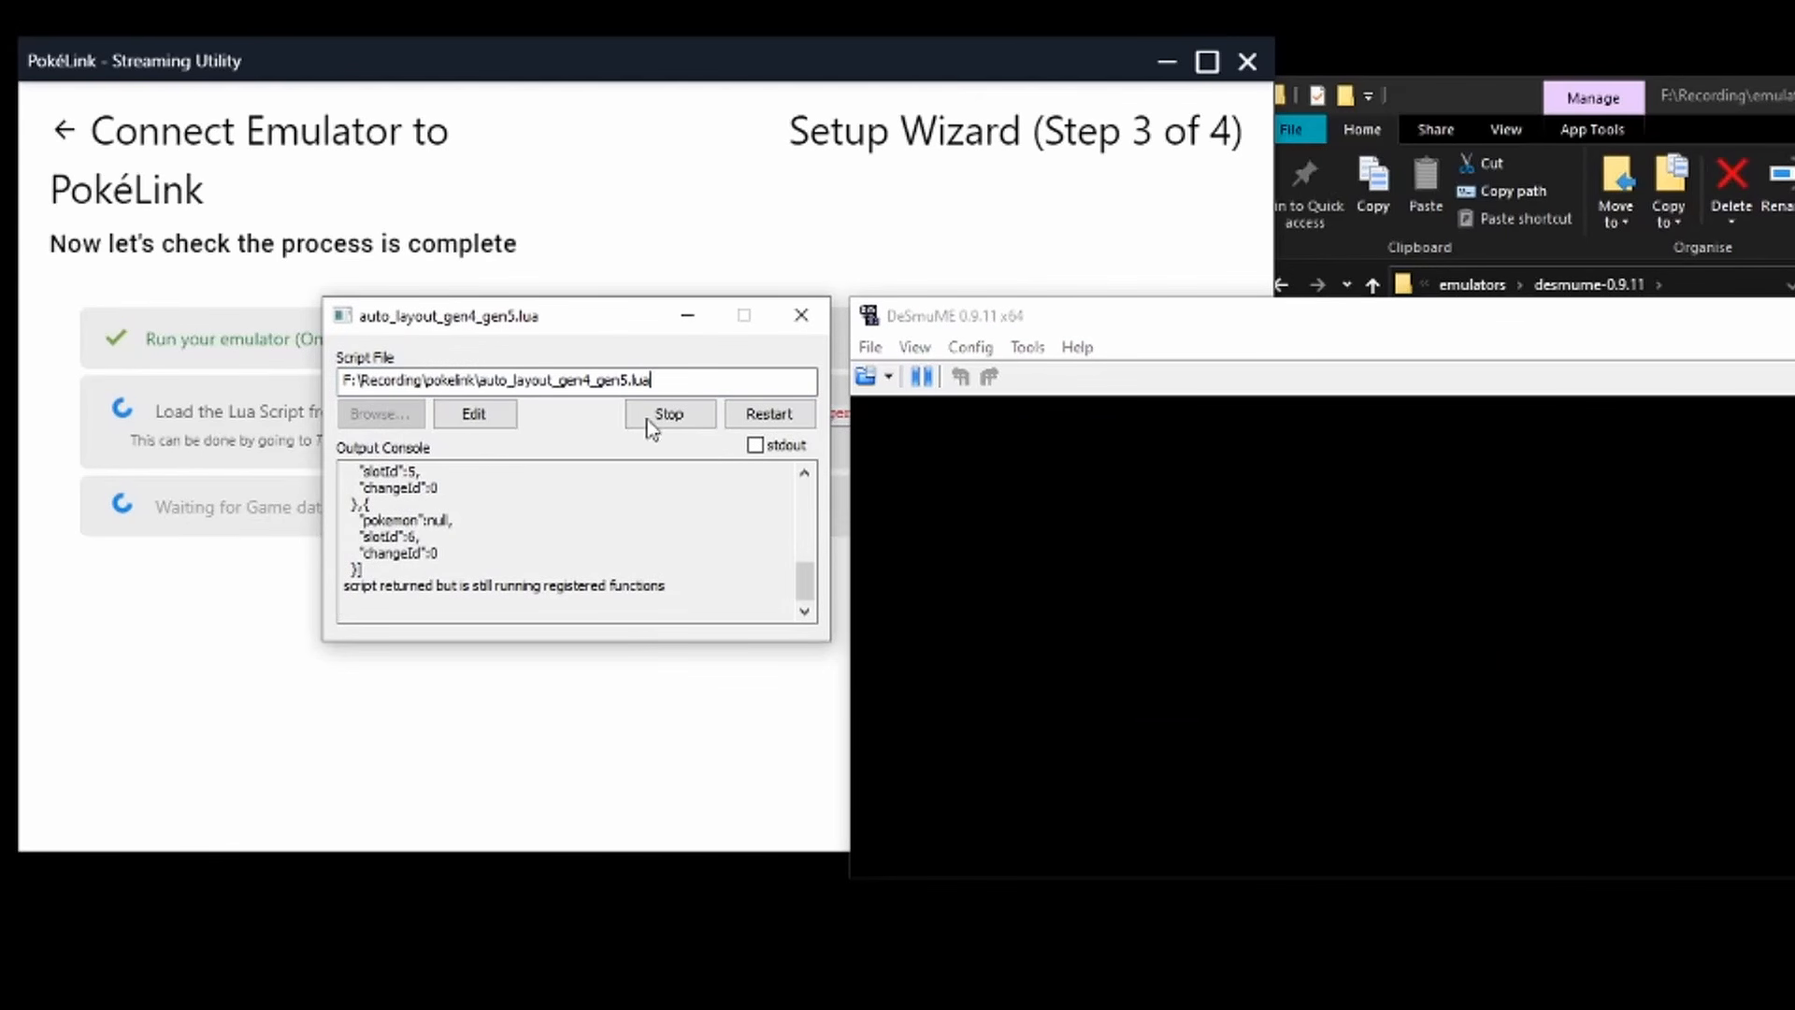
pyautogui.click(682, 412)
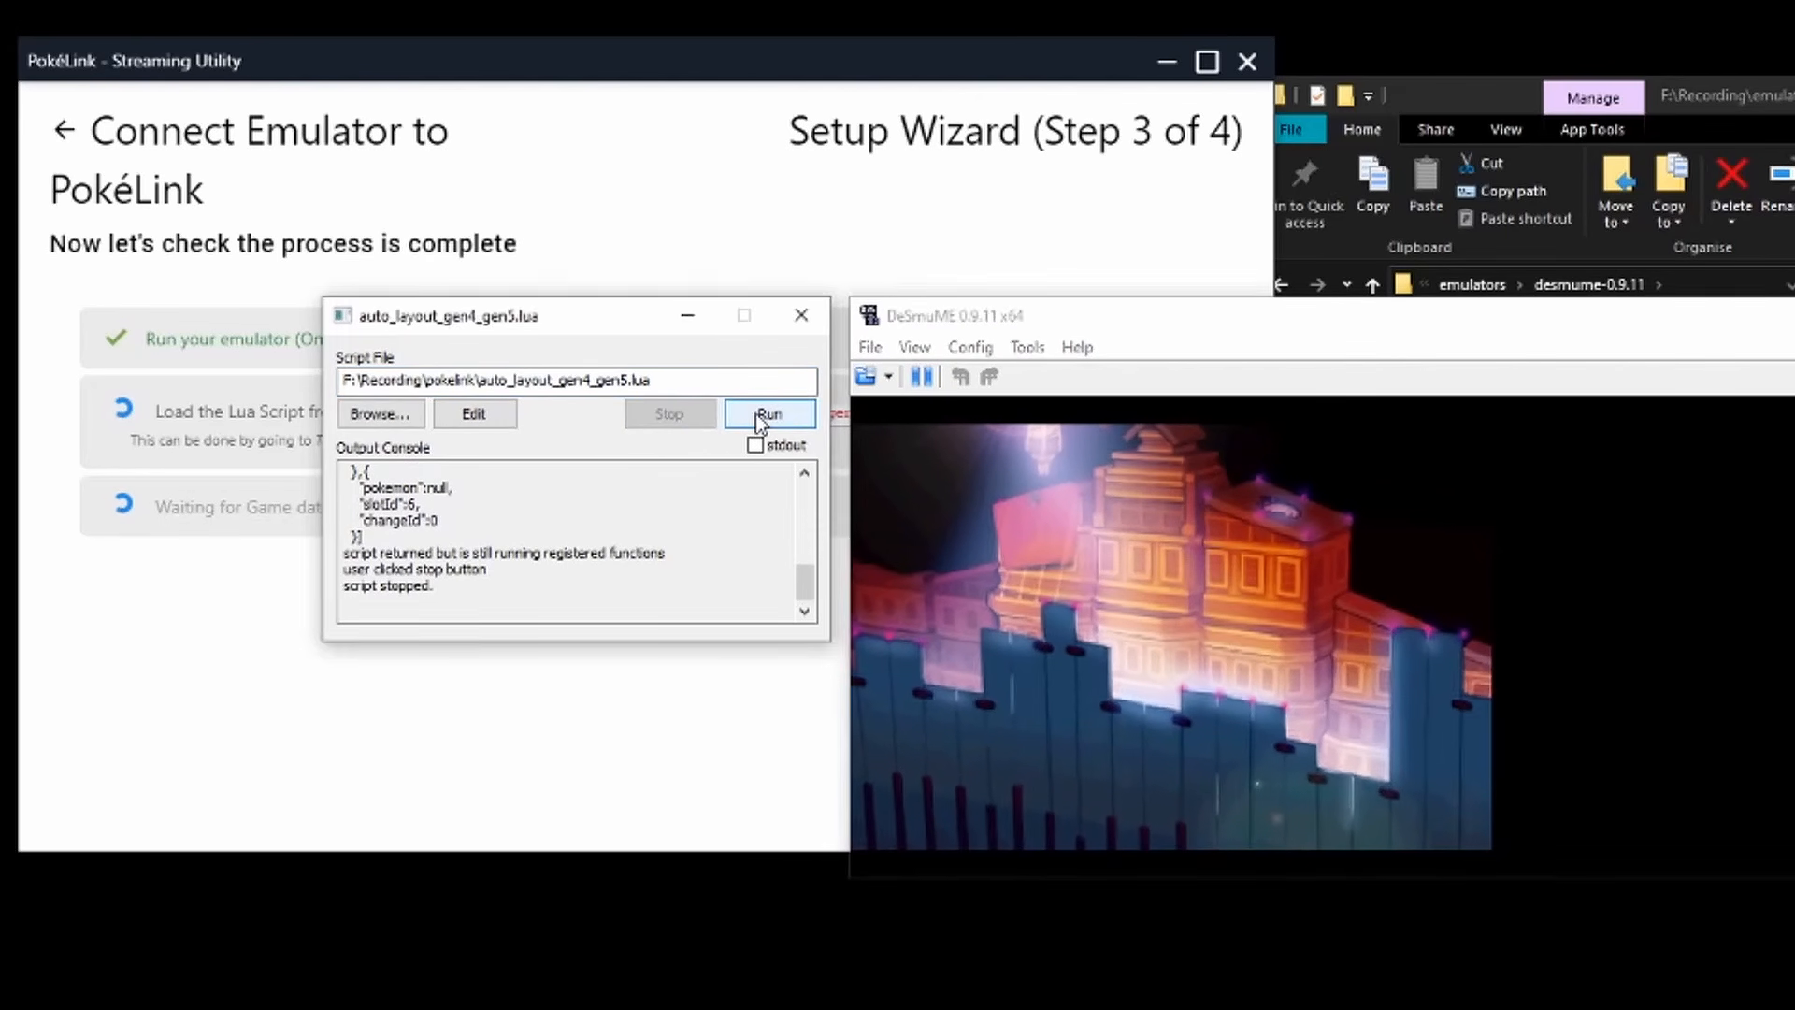
pyautogui.click(755, 413)
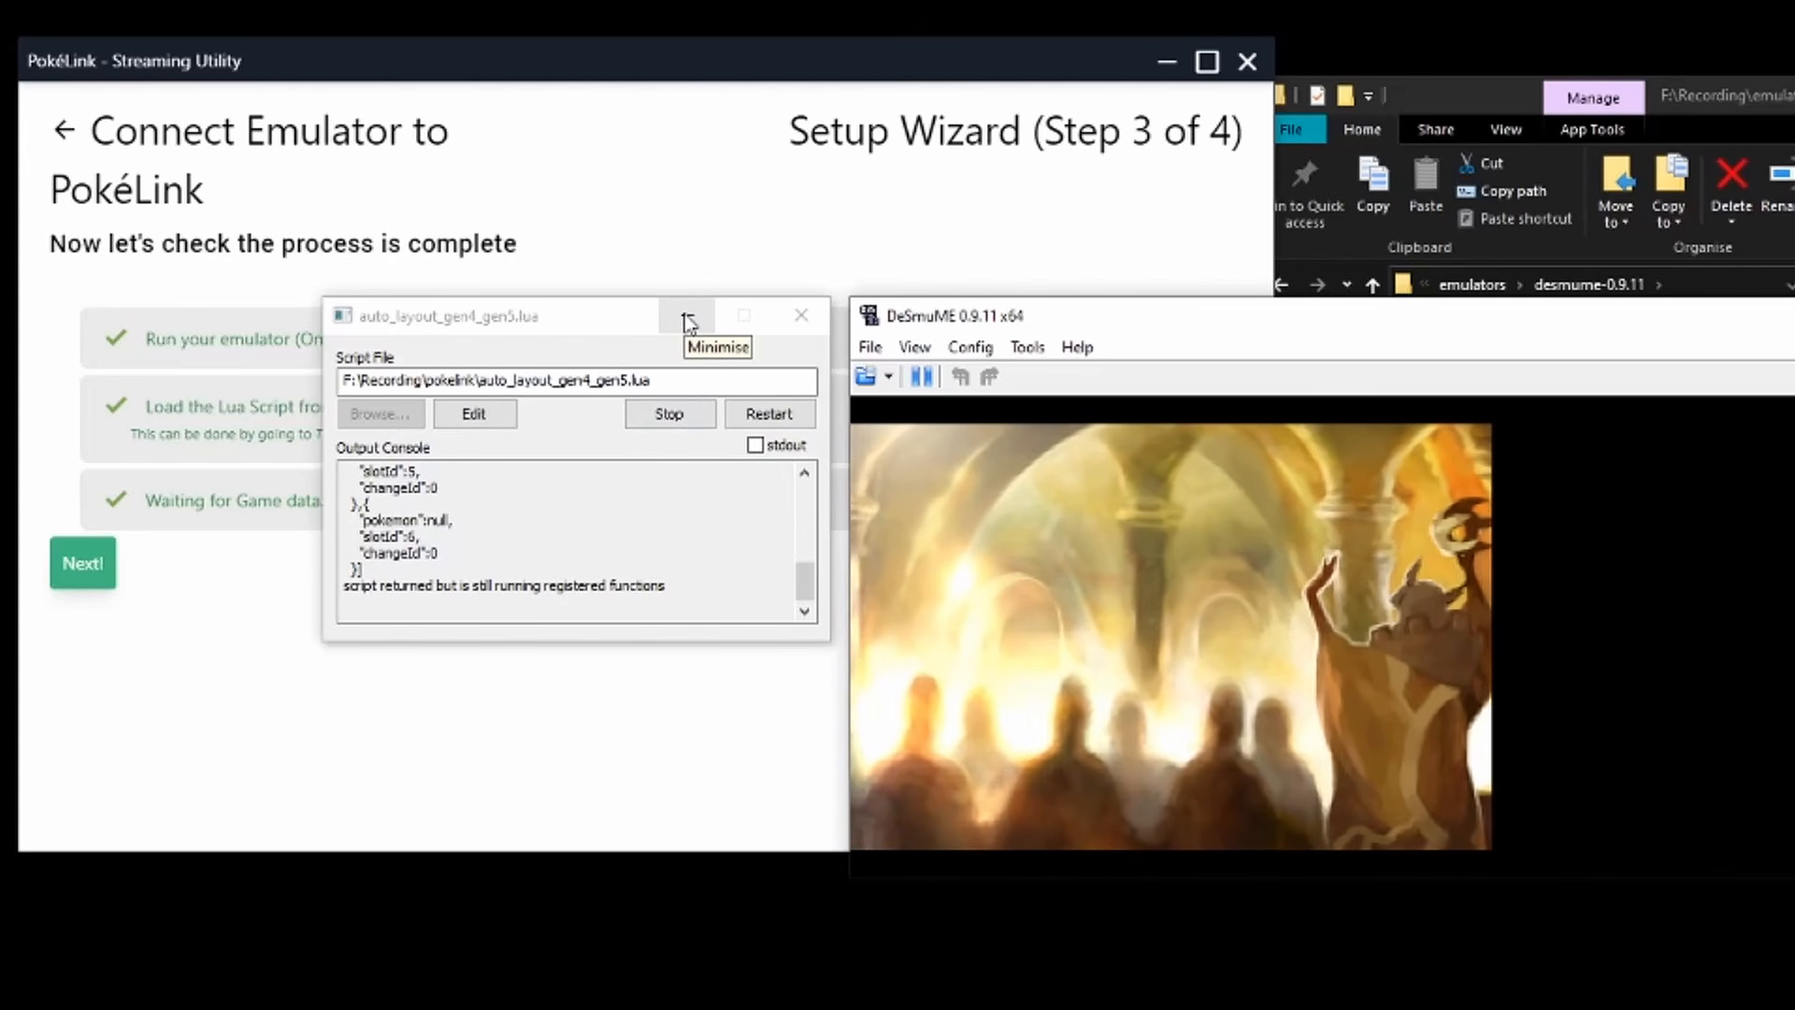
pyautogui.click(688, 322)
pyautogui.click(679, 603)
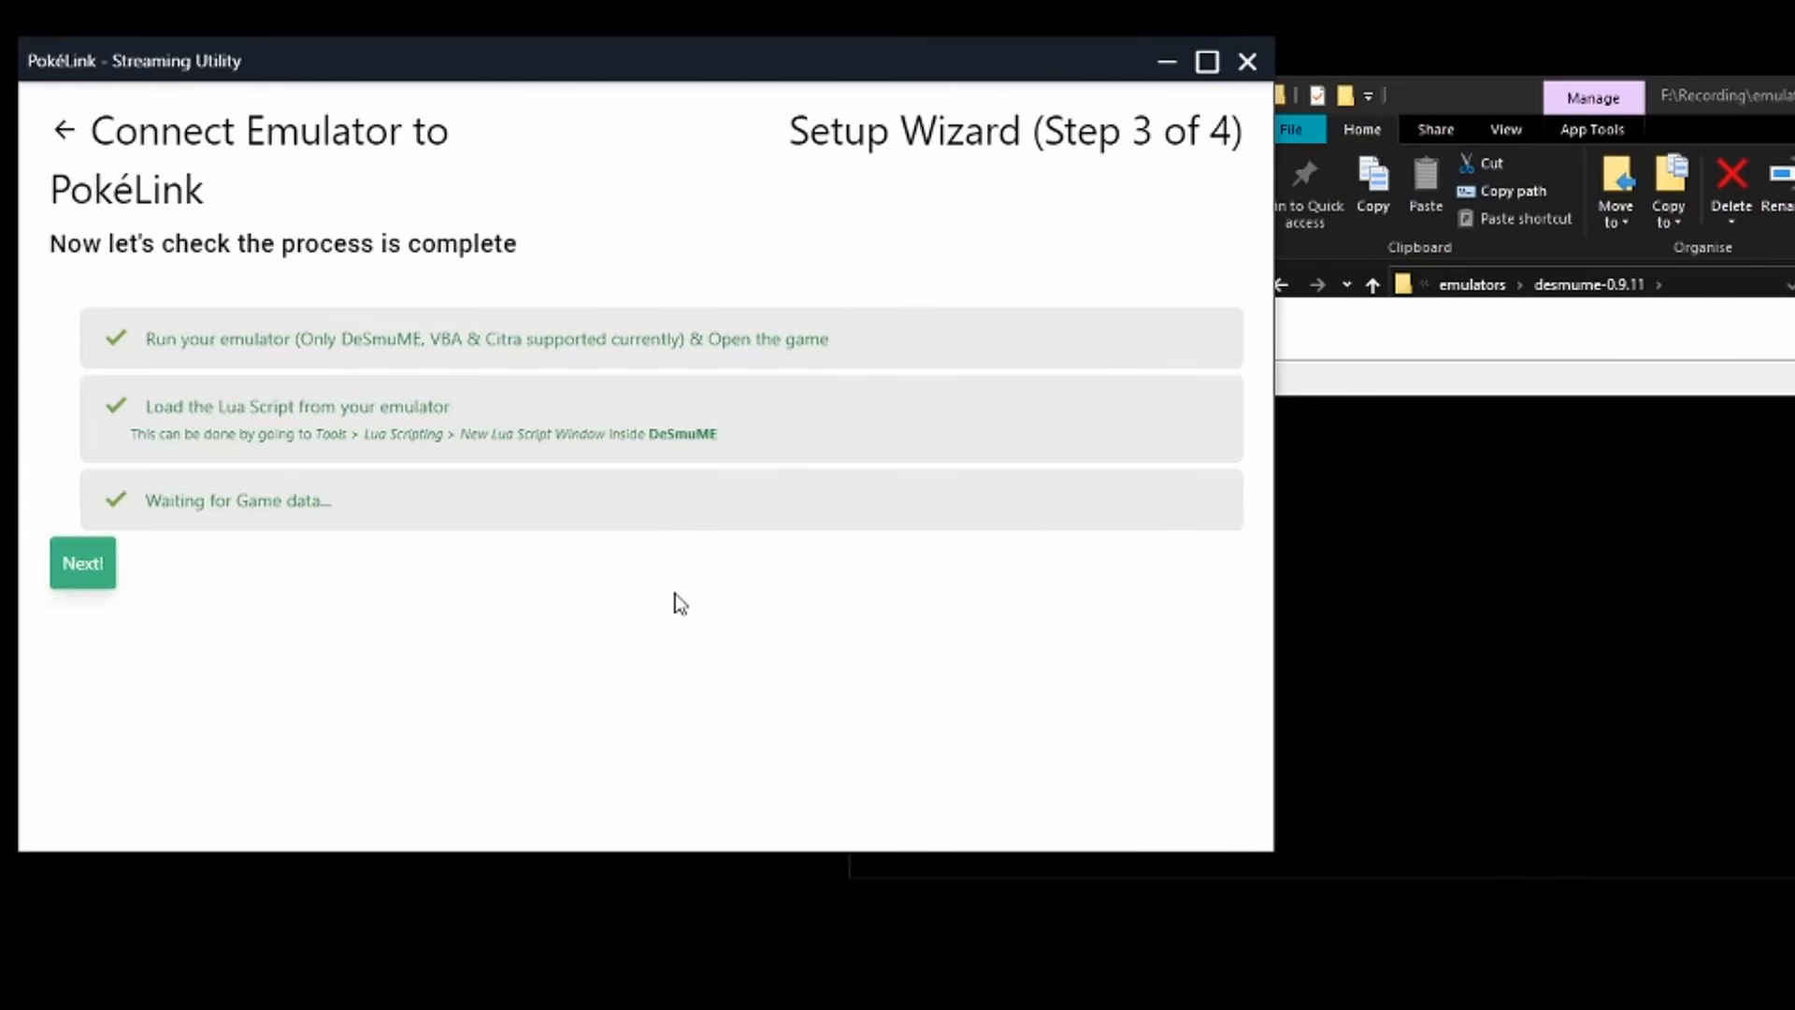
# Continue to the server setup and enter the host's username, keeping port 3000.
pyautogui.click(94, 579)
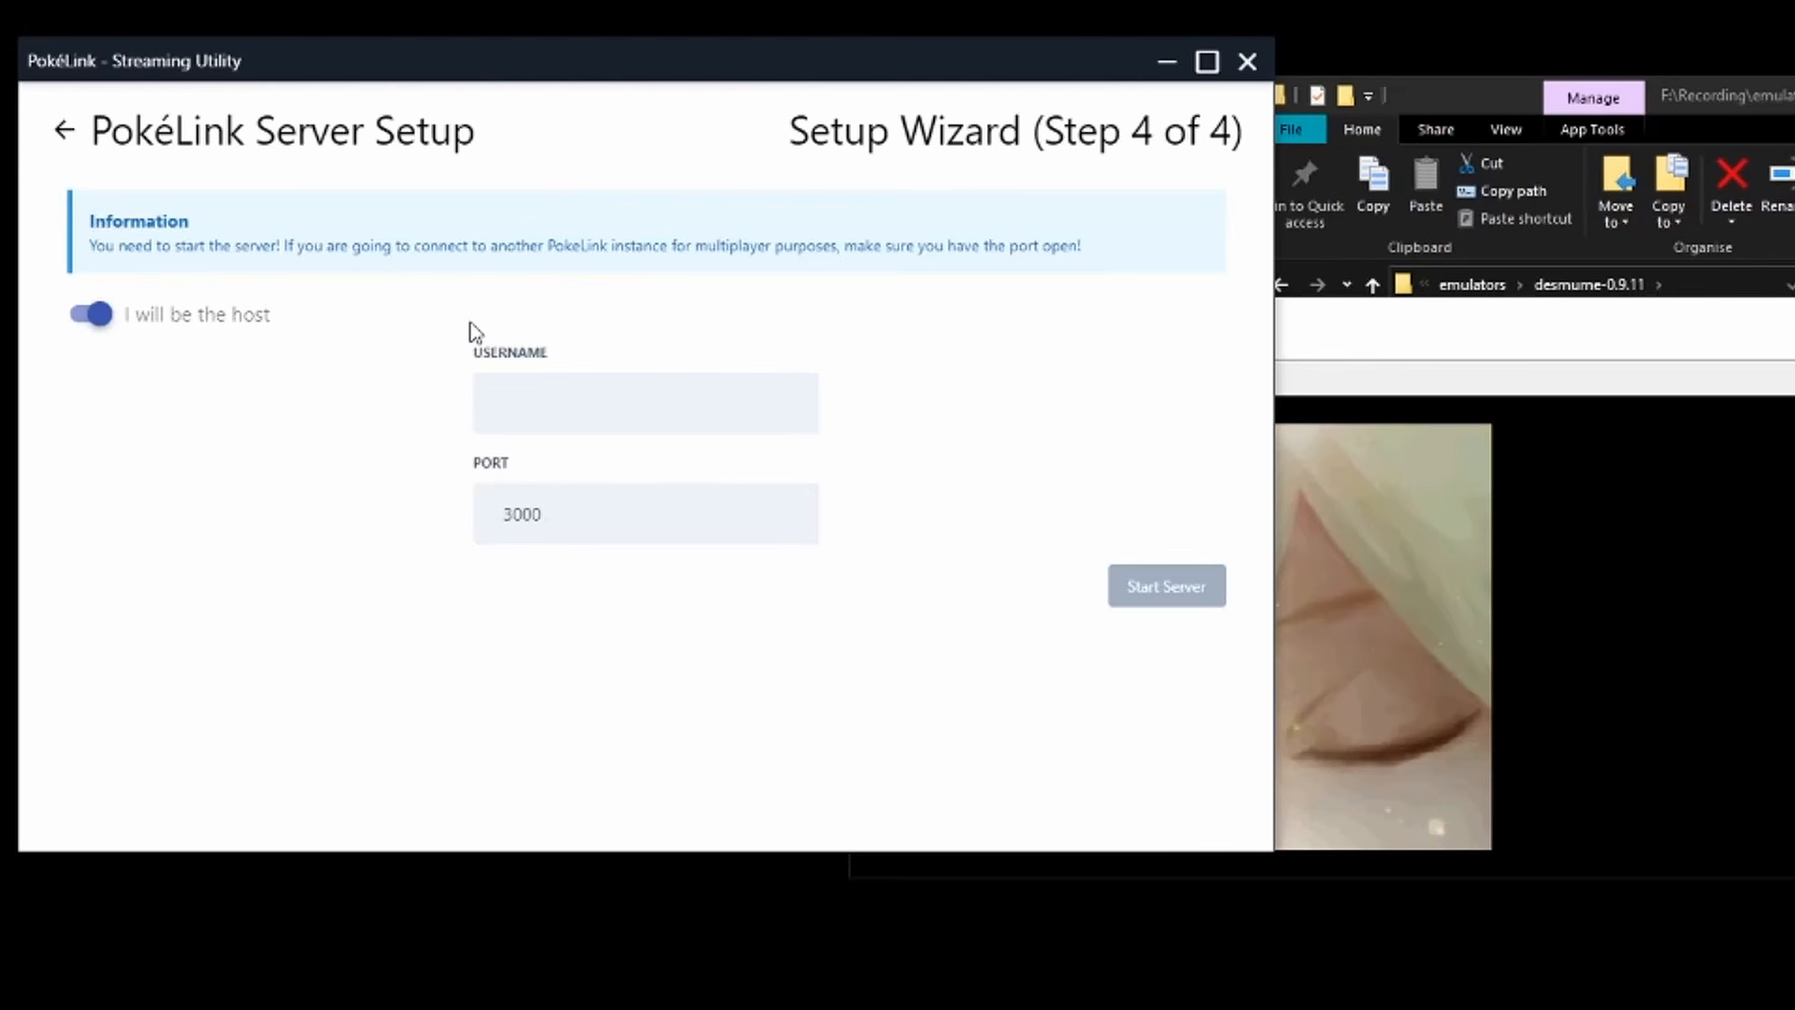
pyautogui.click(525, 403)
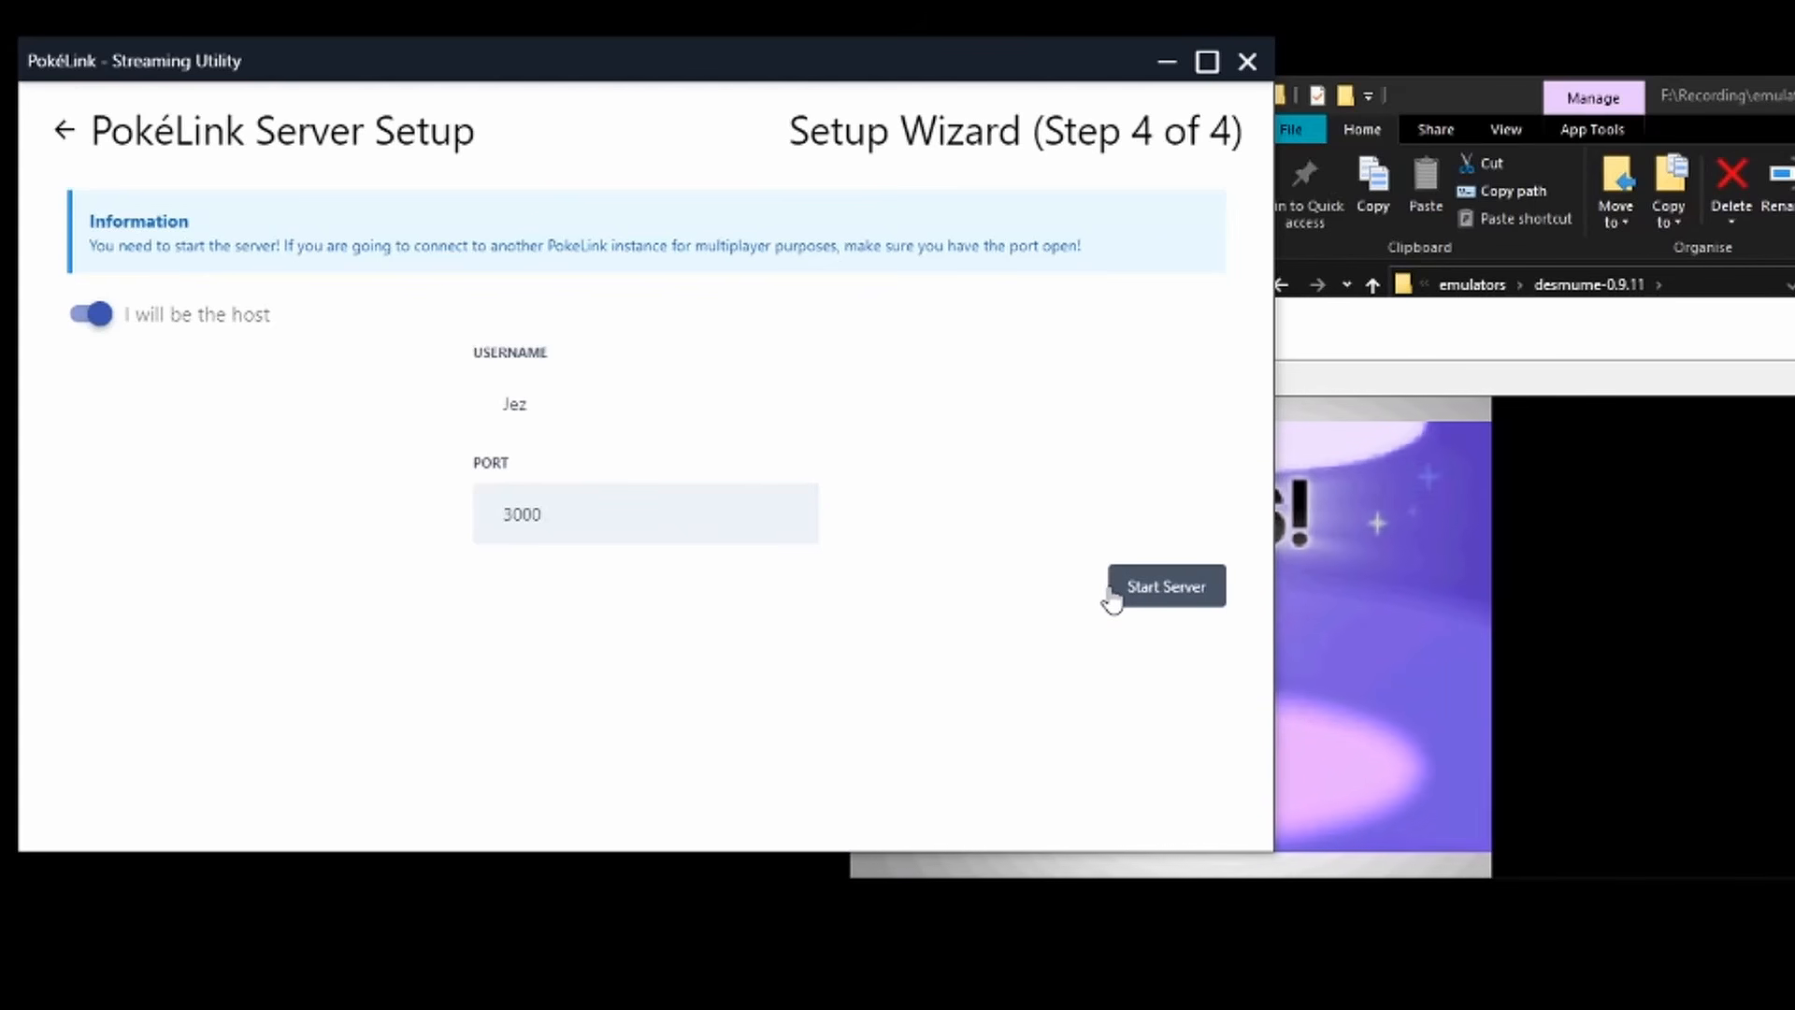
pyautogui.click(1140, 598)
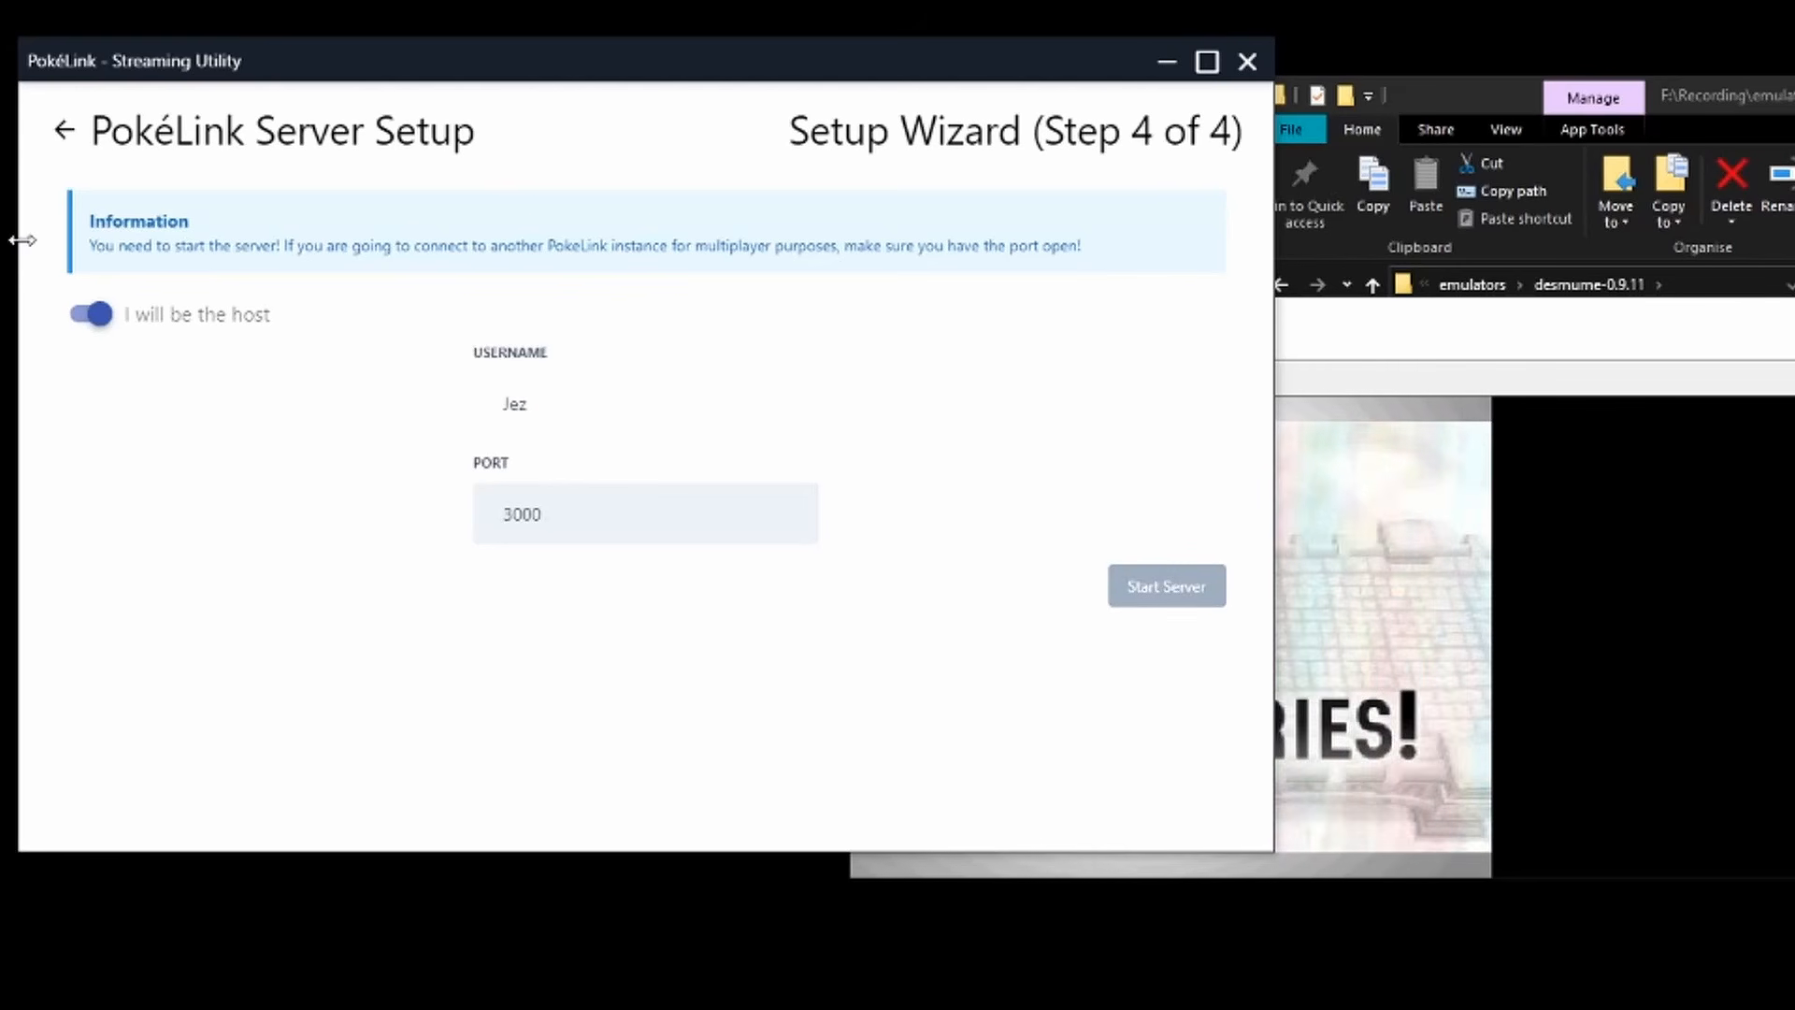
pyautogui.click(101, 316)
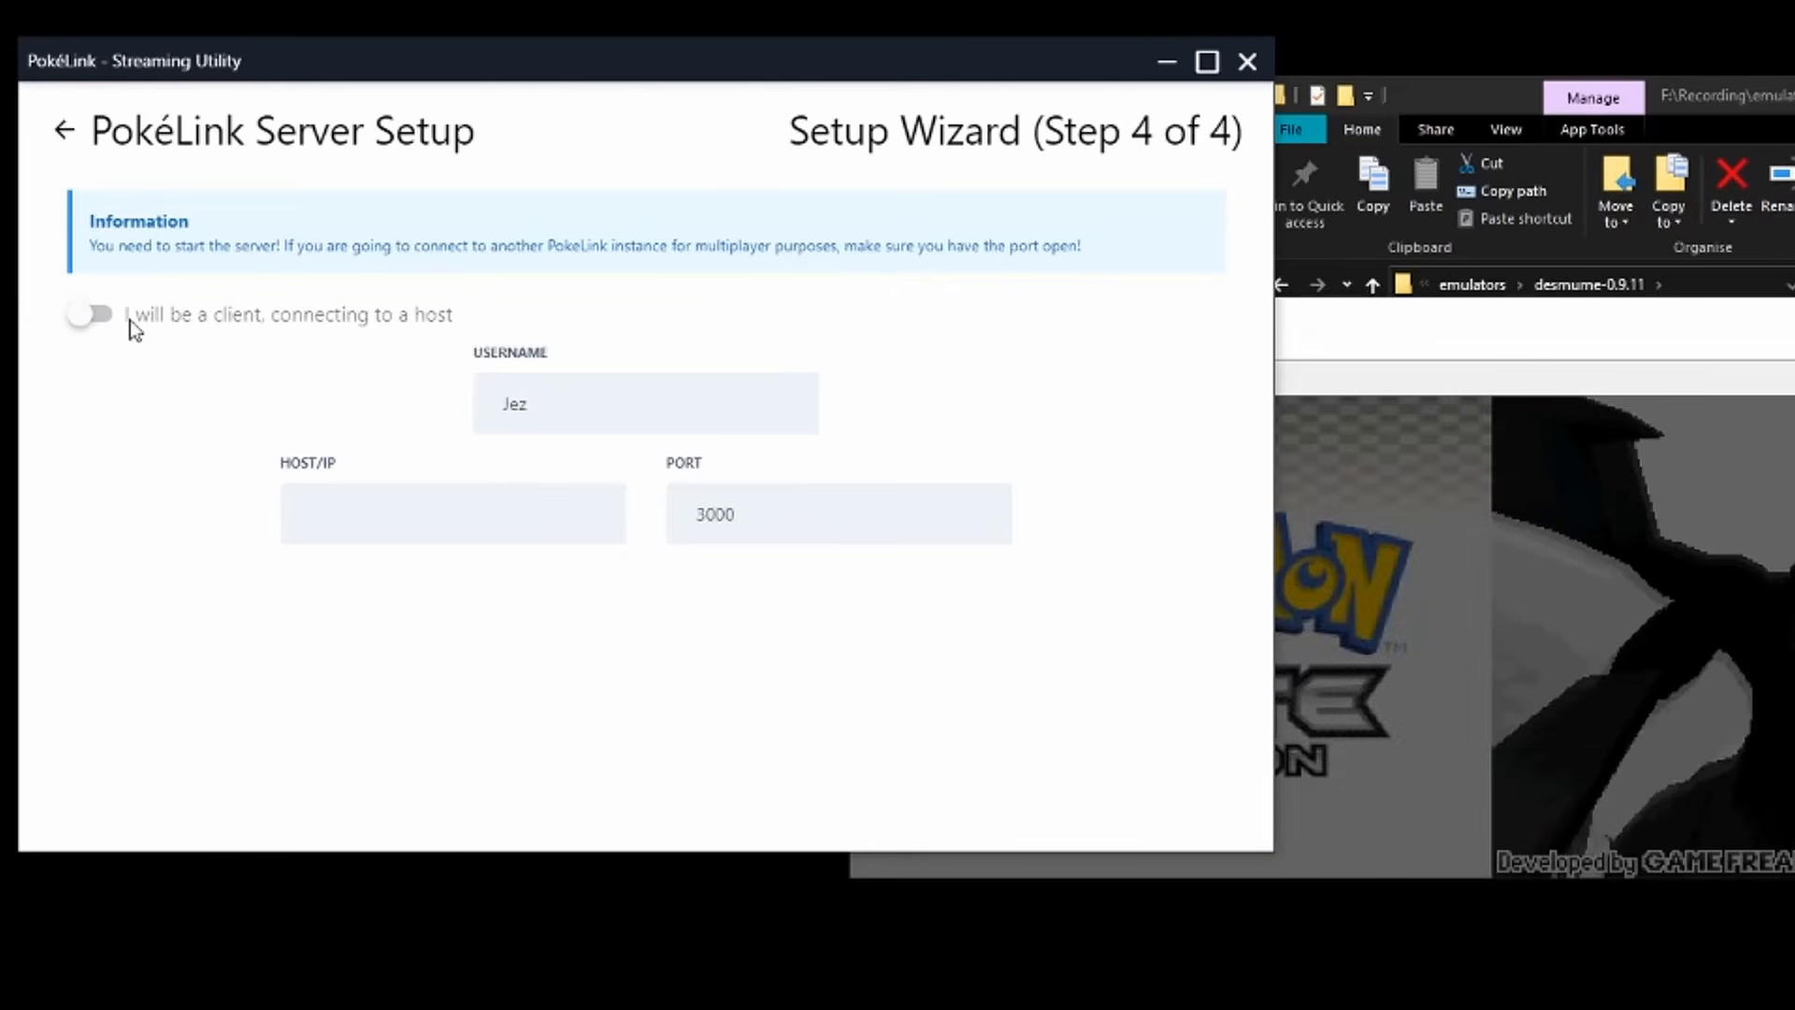
pyautogui.click(336, 512)
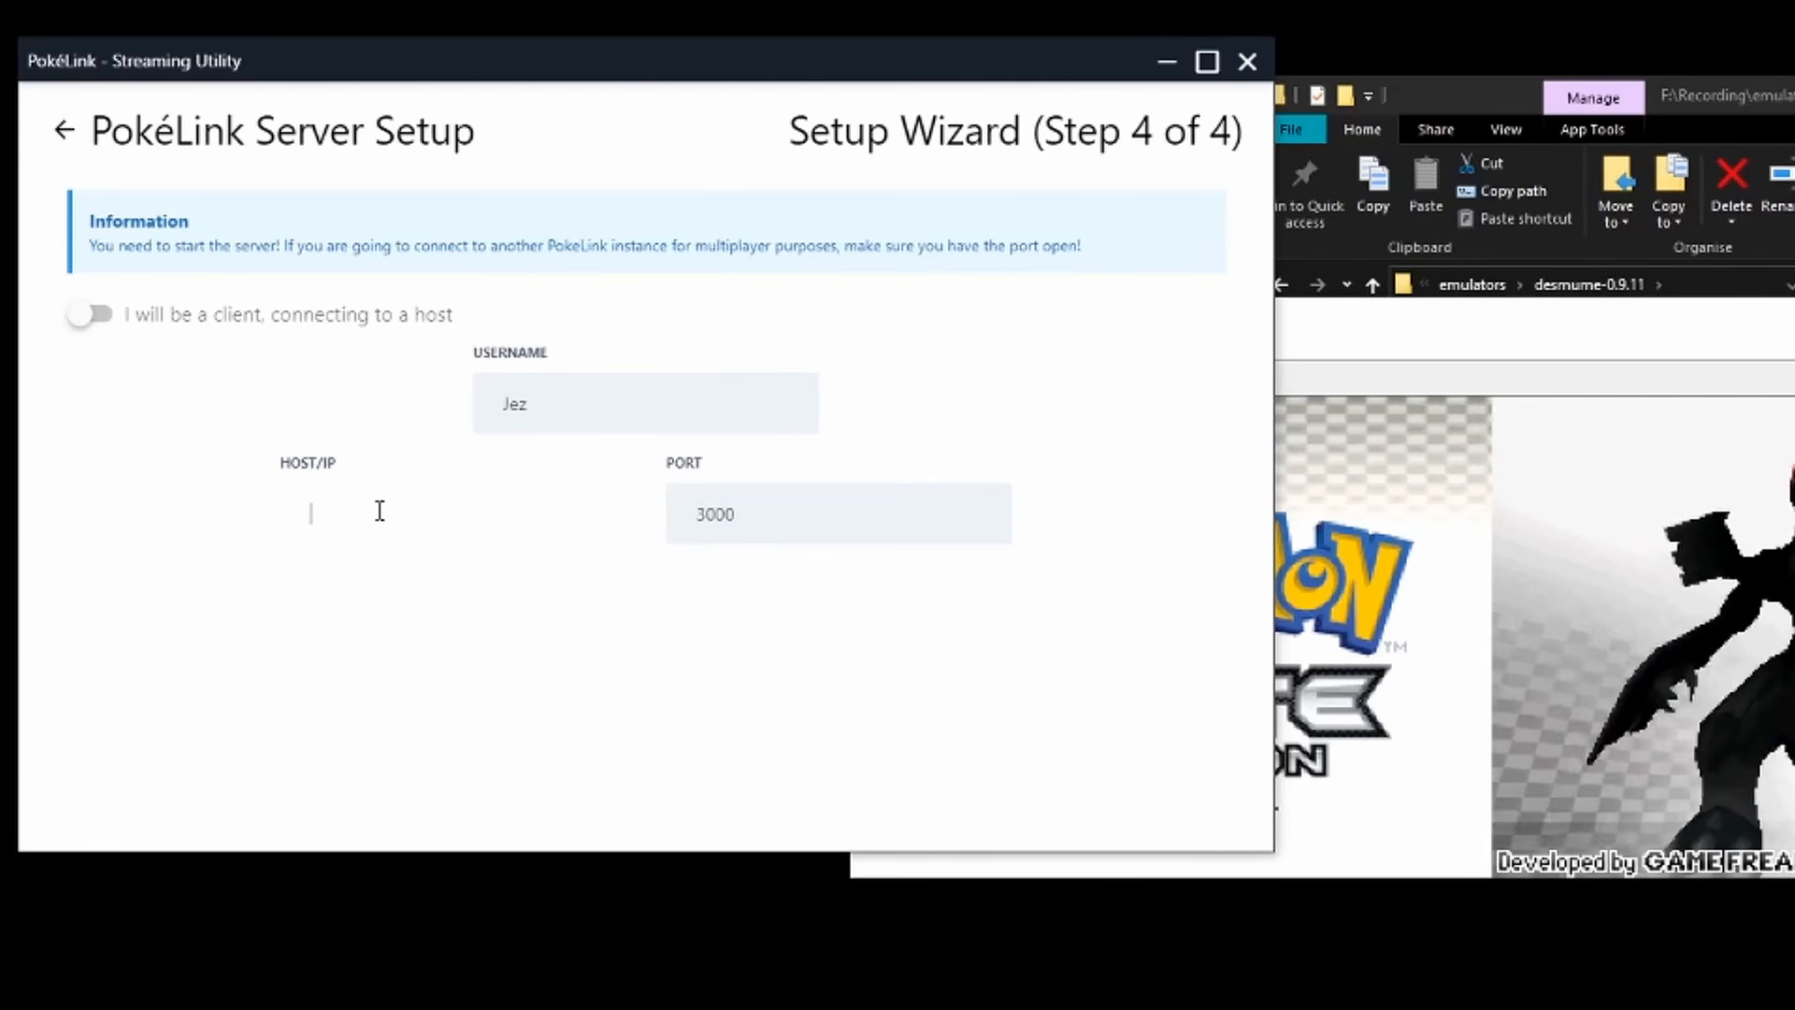
pyautogui.write('http://')
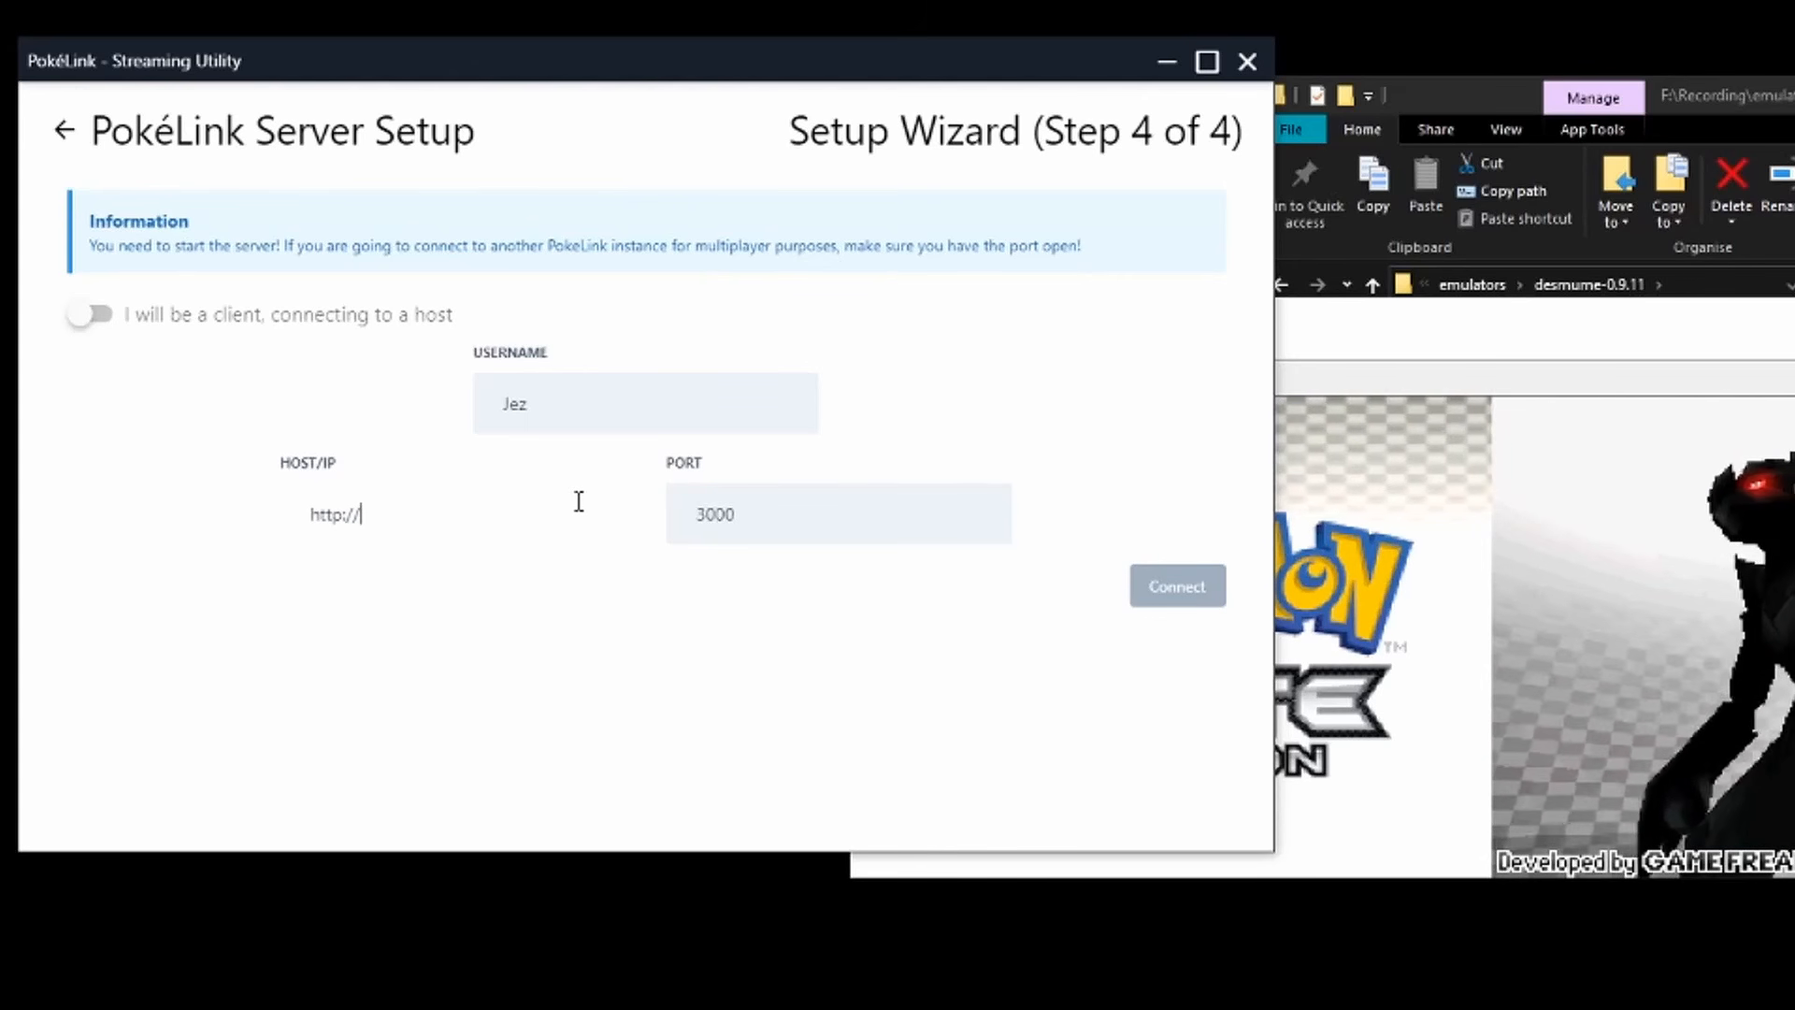
pyautogui.write('8.8.8.8')
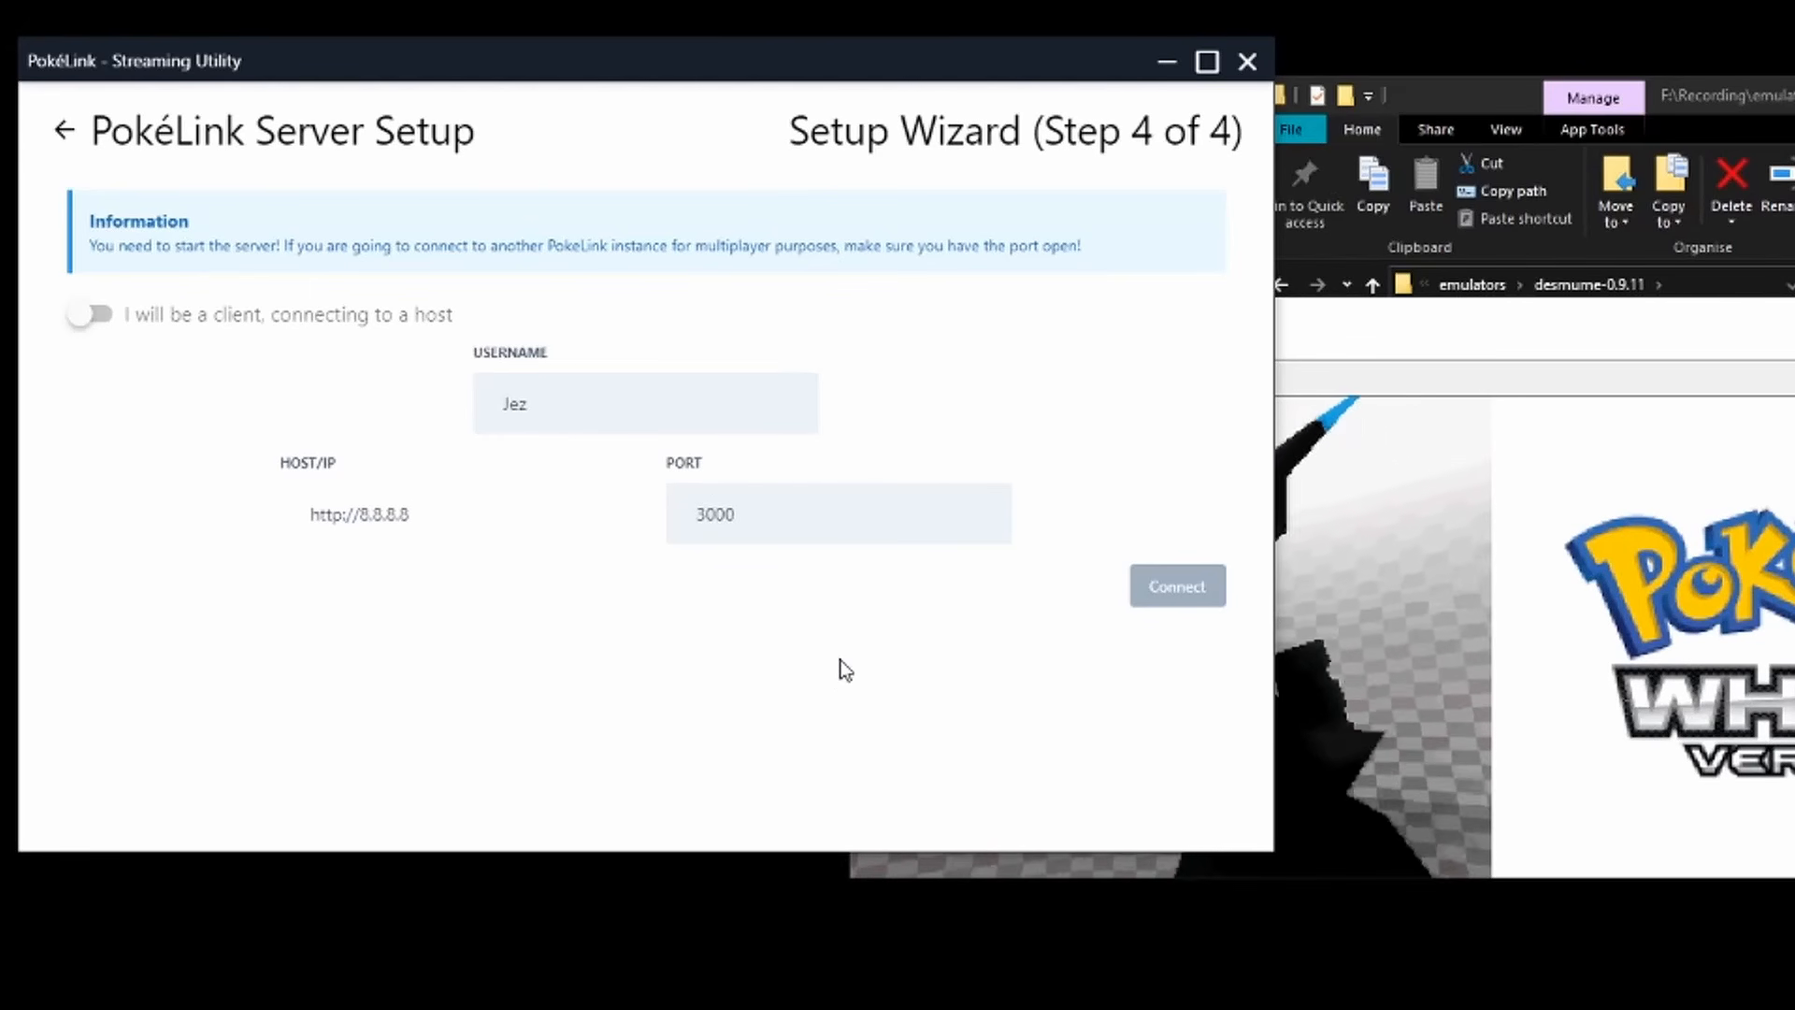
pyautogui.tripleClick(324, 513)
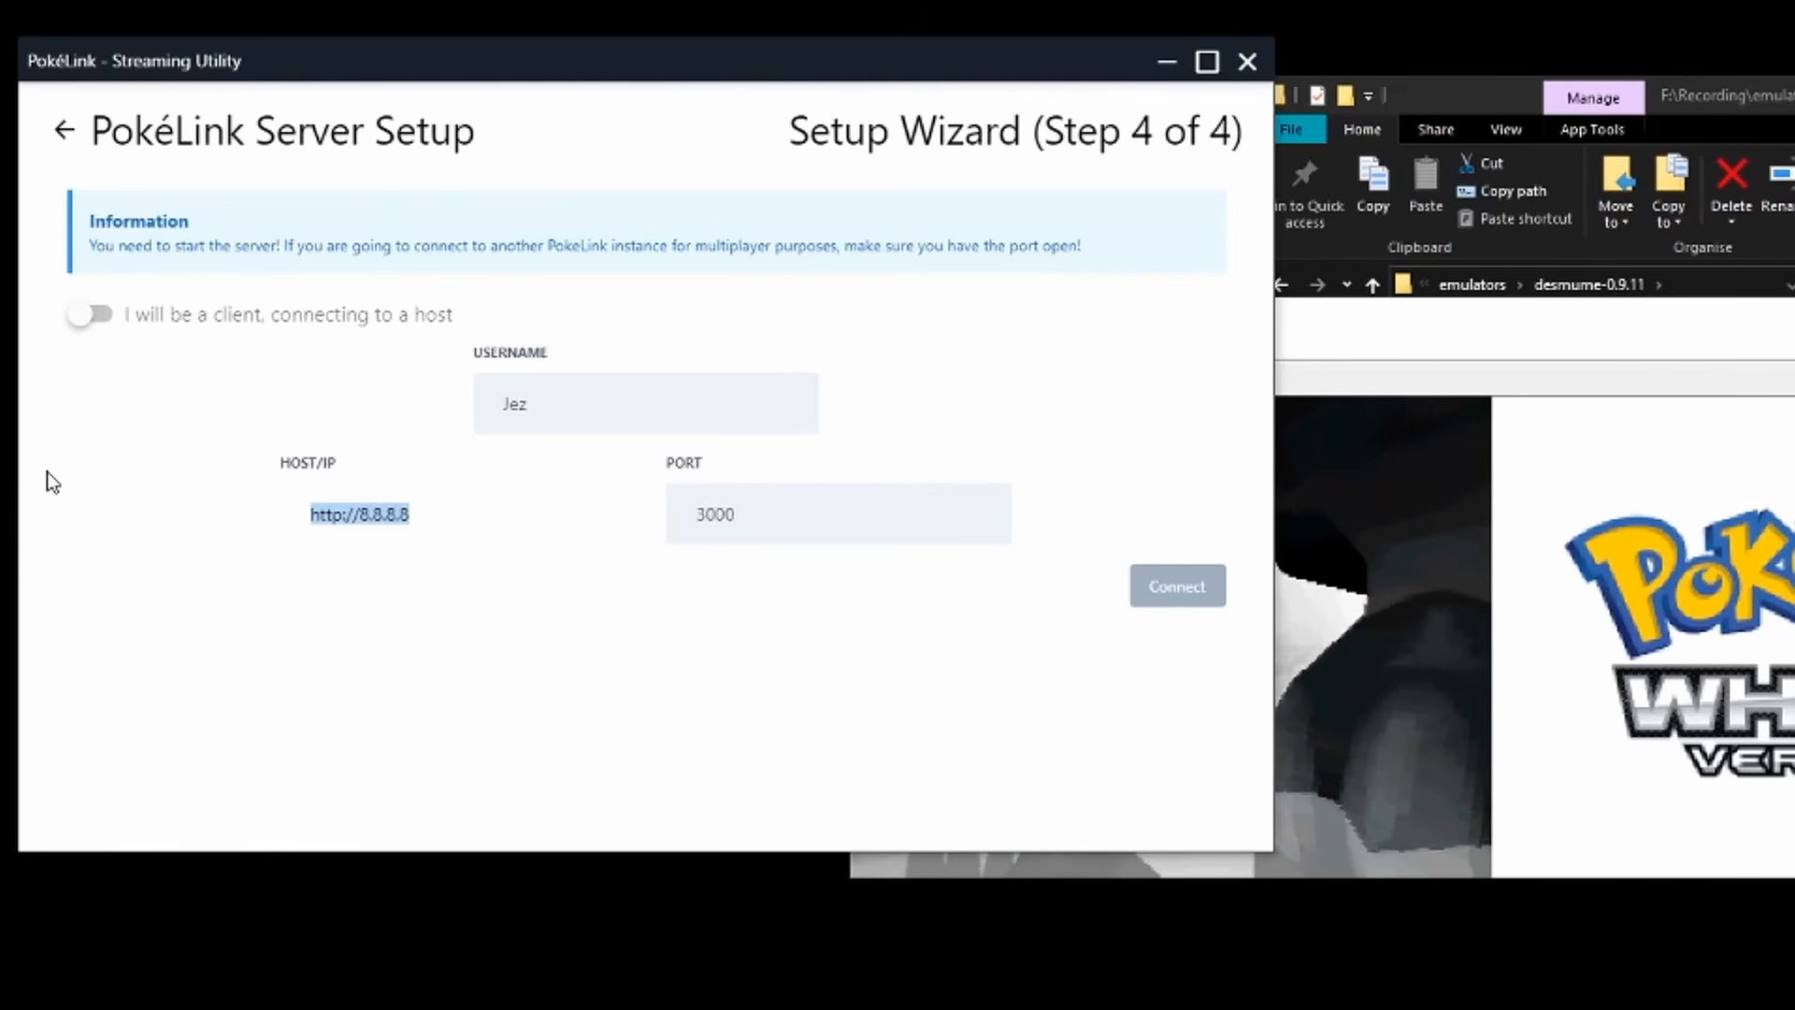
pyautogui.press('BackSpace')
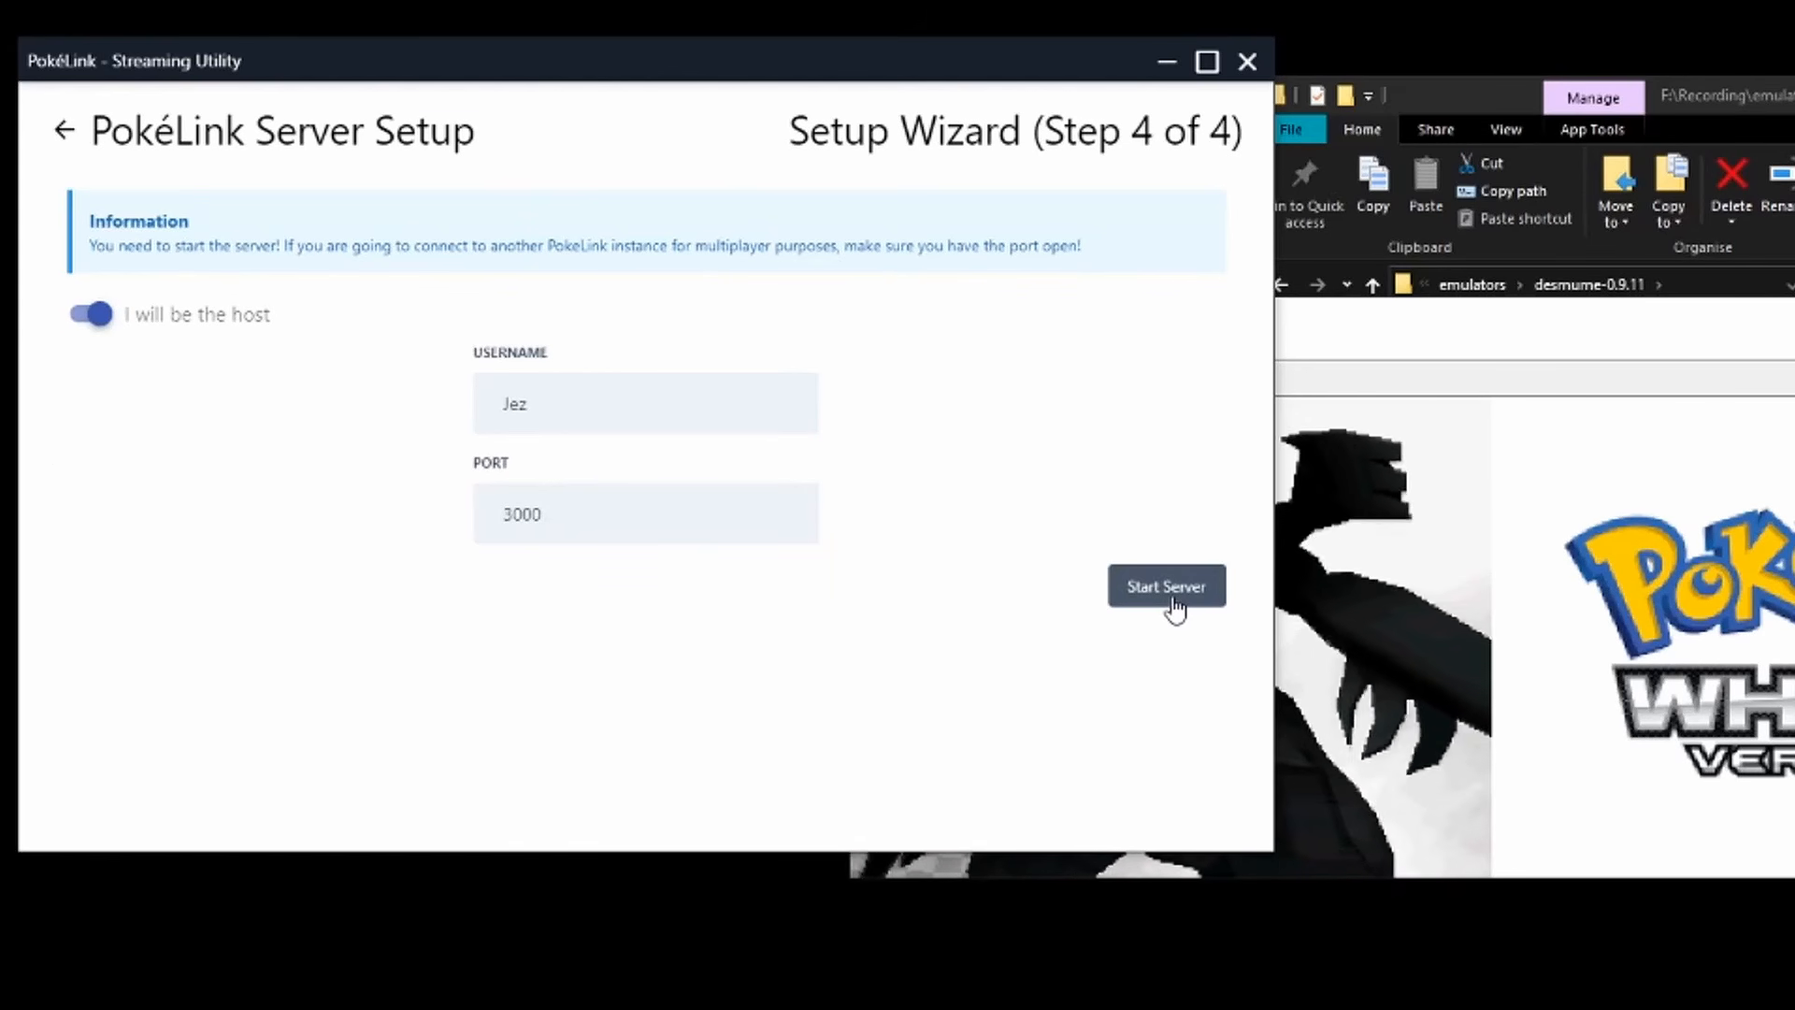
# Start the PokéLink server on port 3000 and allow pokelink through the Windows Defender Firewall on public networks.
pyautogui.click(1169, 587)
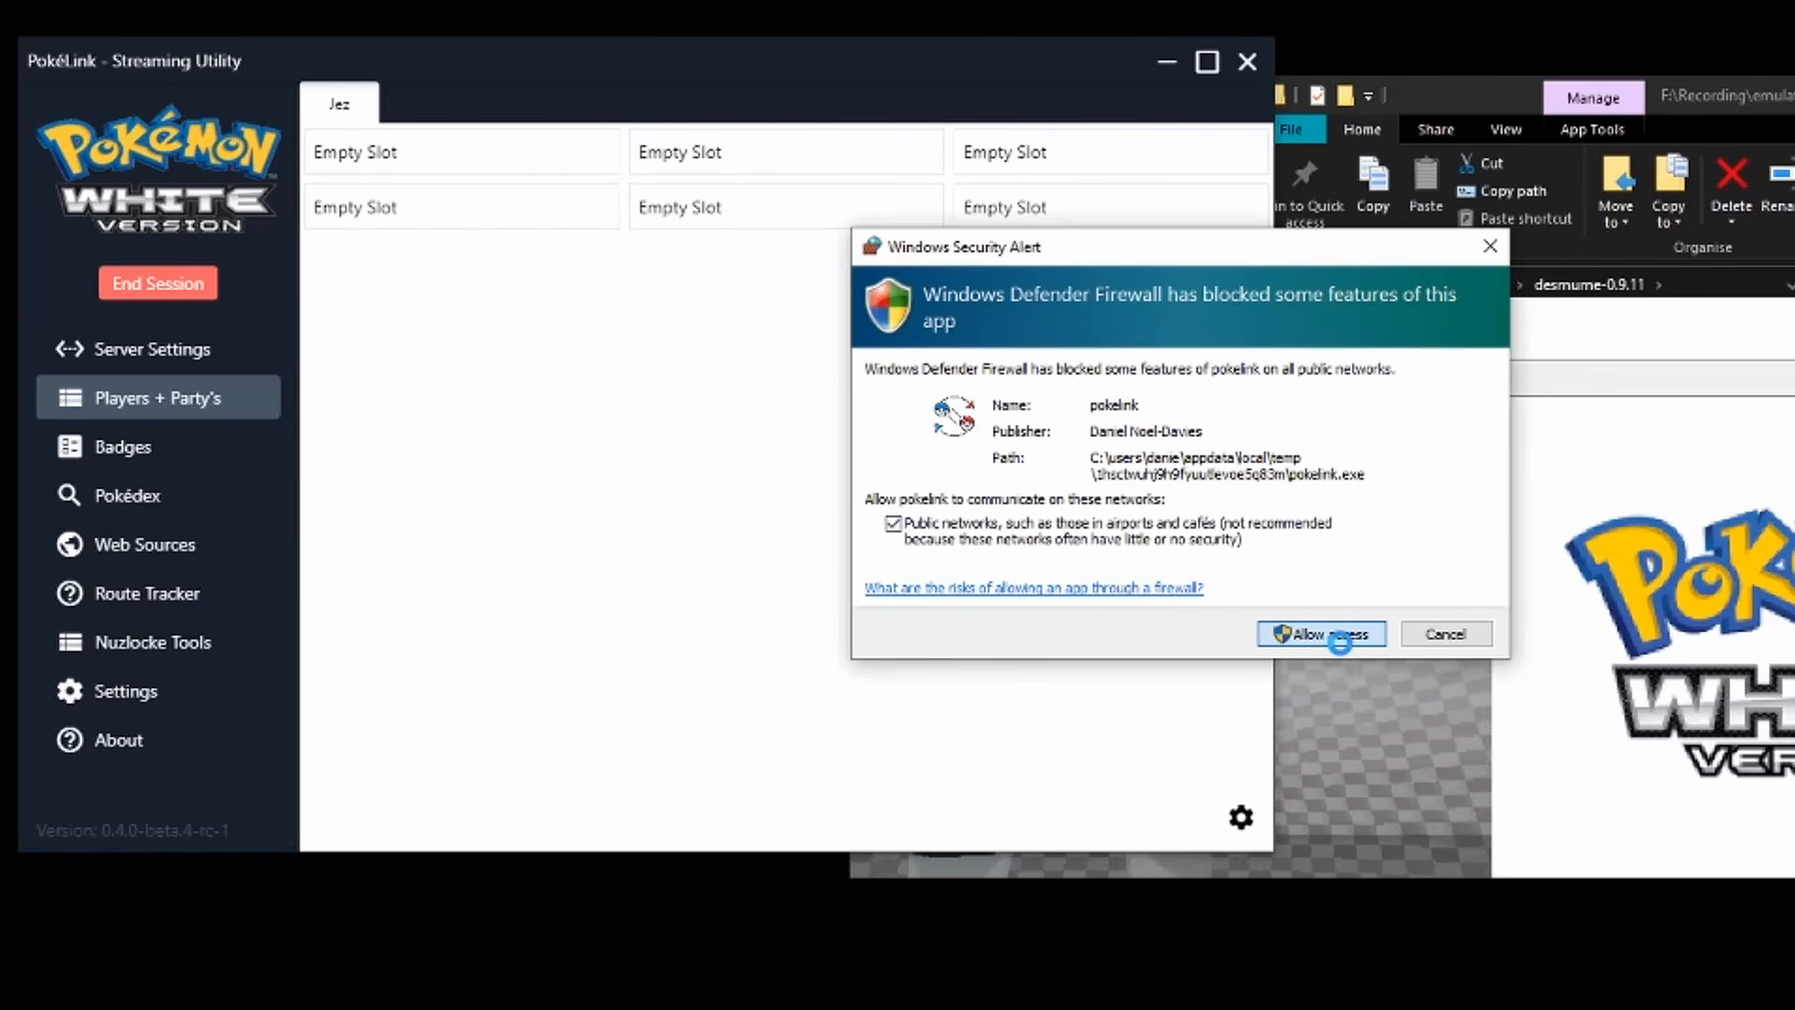
pyautogui.click(1338, 636)
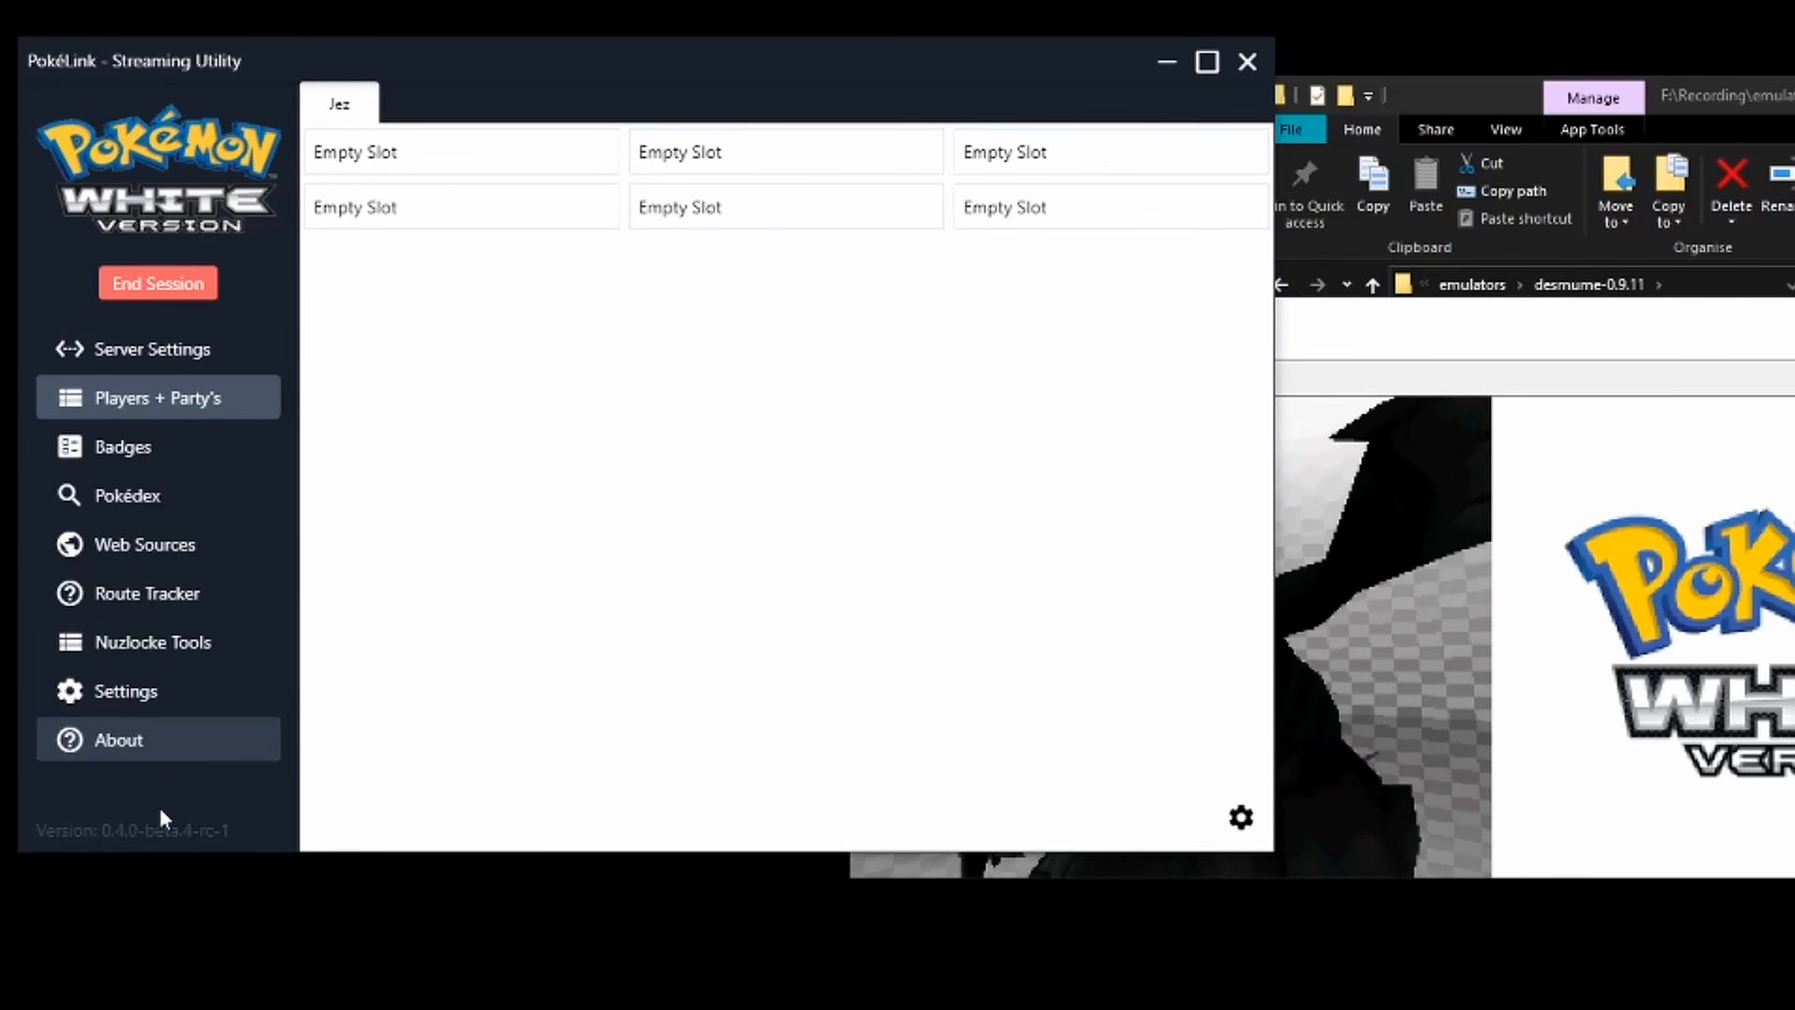
pyautogui.doubleClick(65, 829)
pyautogui.click(256, 833)
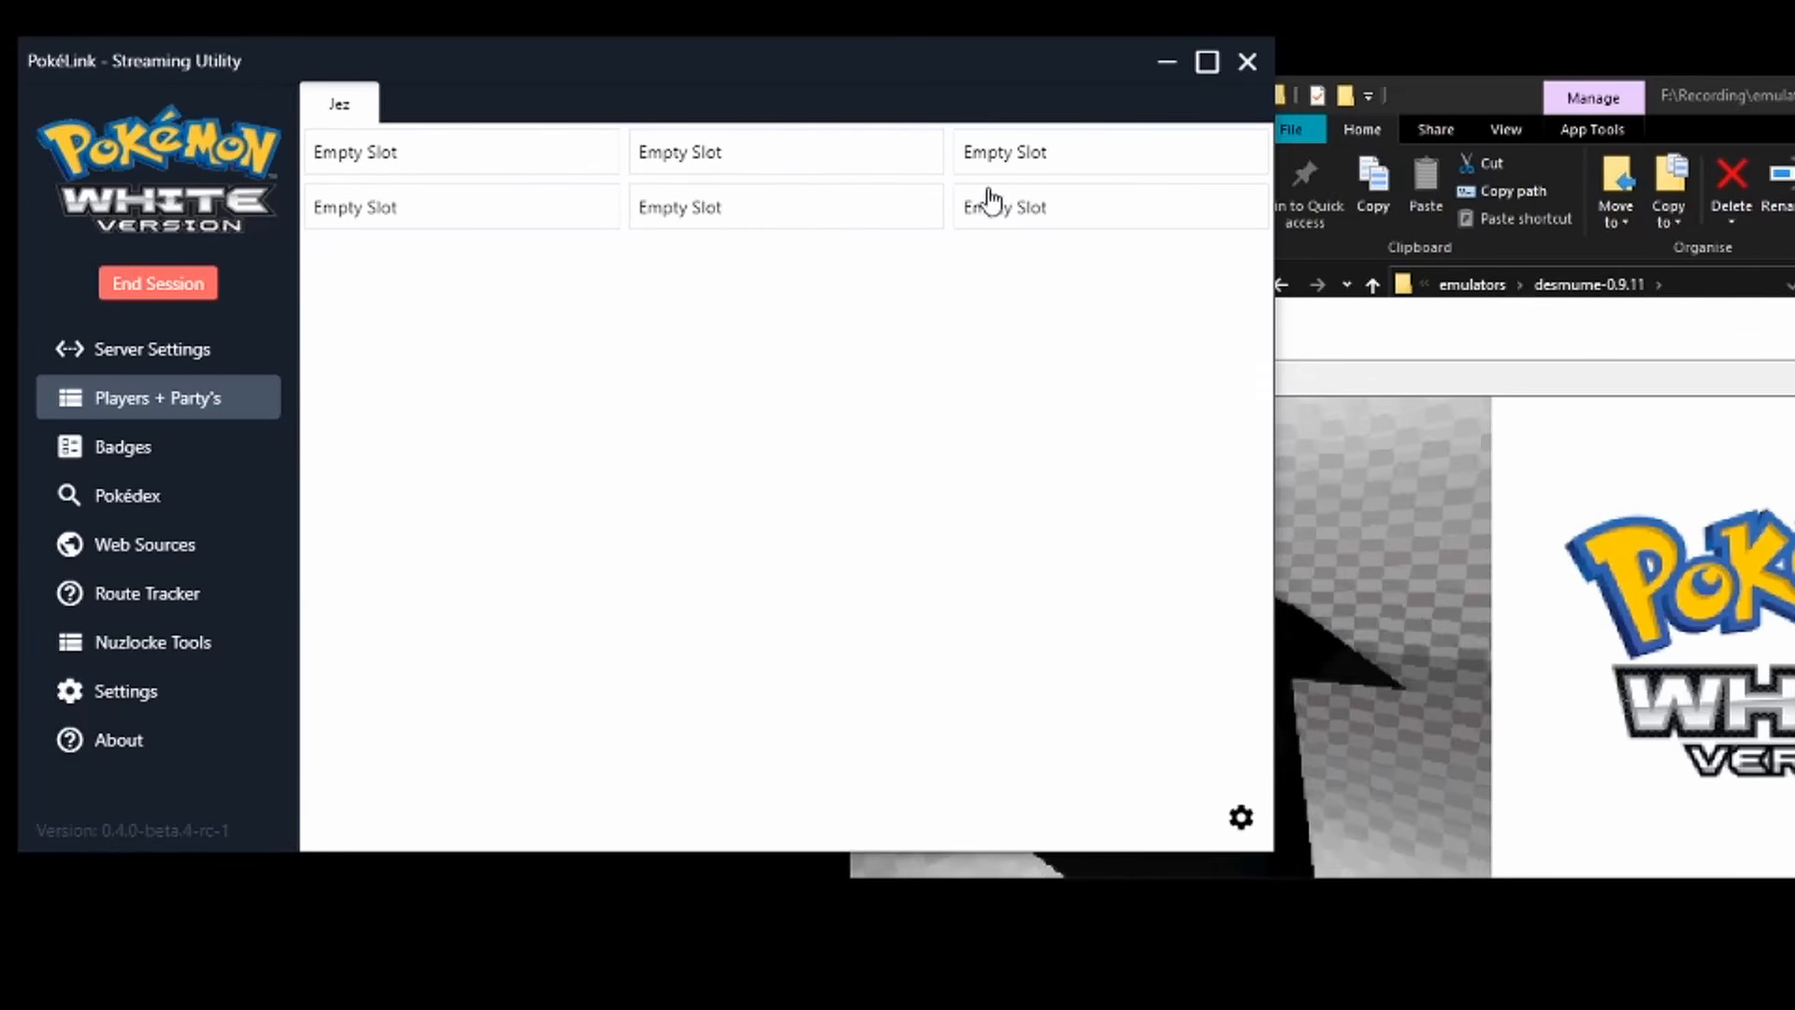
# Switch to DeSmuME, continue the saved Pokémon White game, and inspect the gift box on the bedroom table.
pyautogui.click(1442, 329)
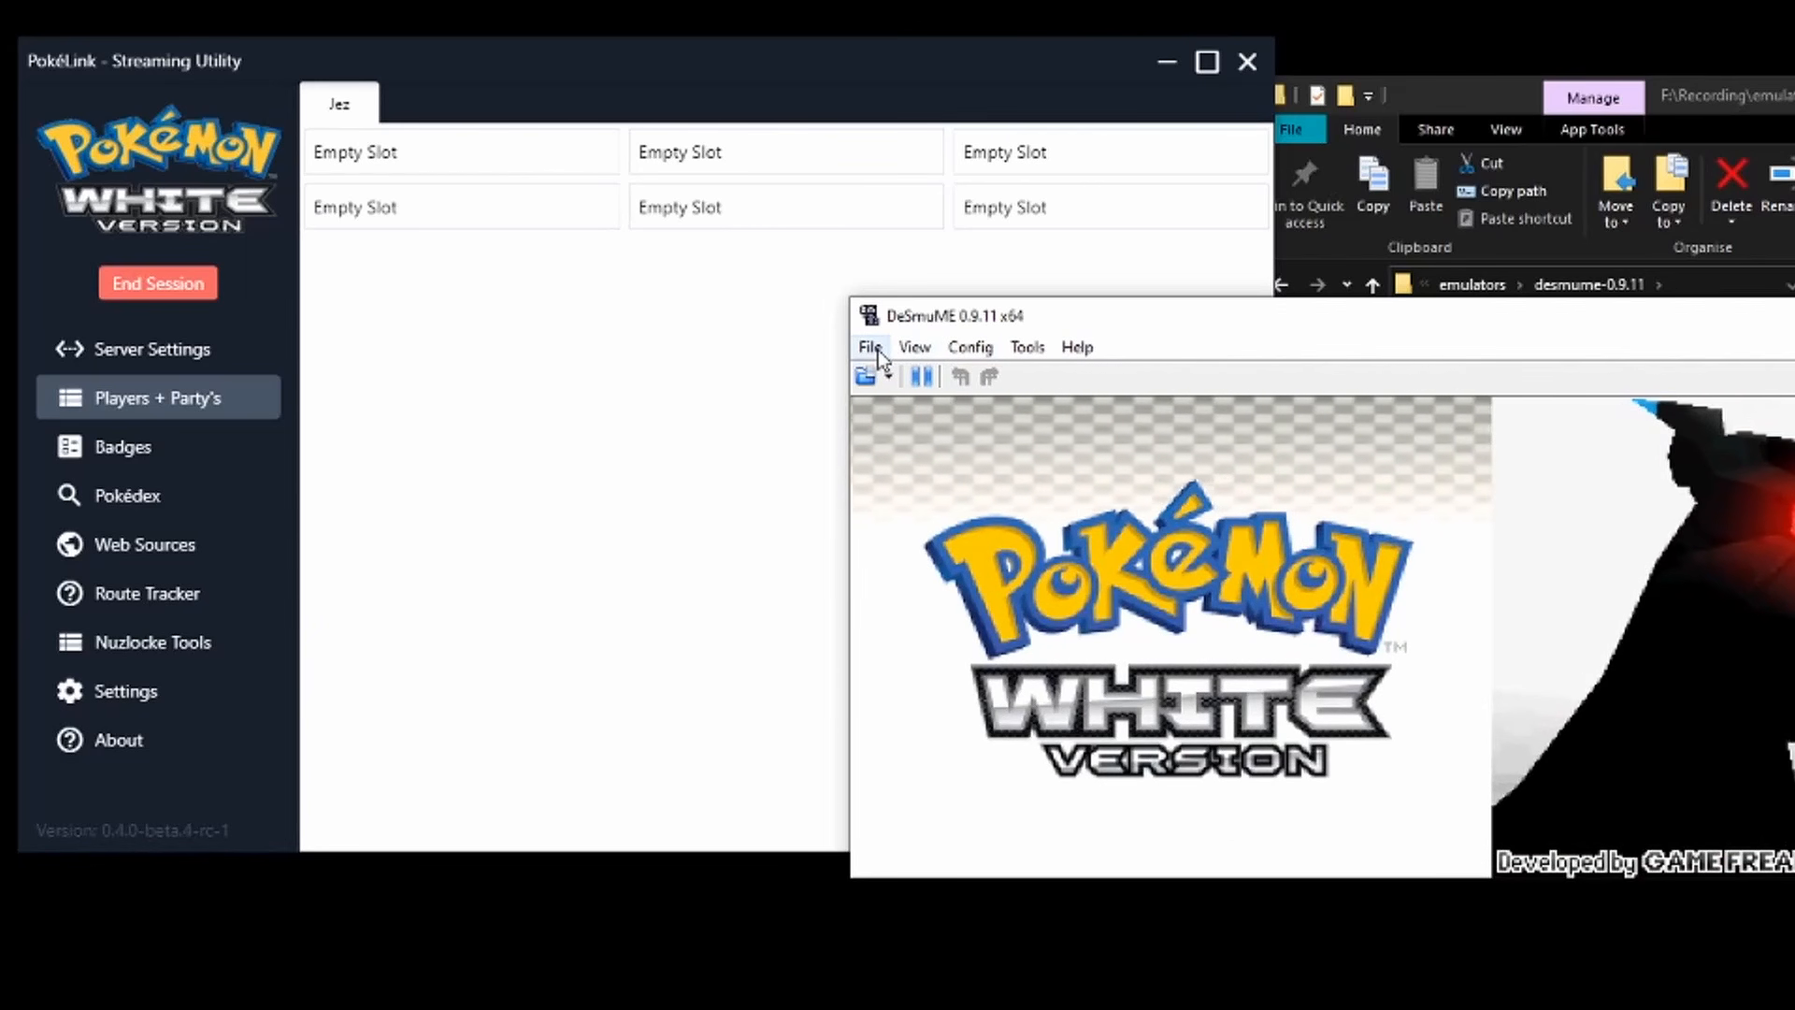
pyautogui.press('Return')
pyautogui.press('x')
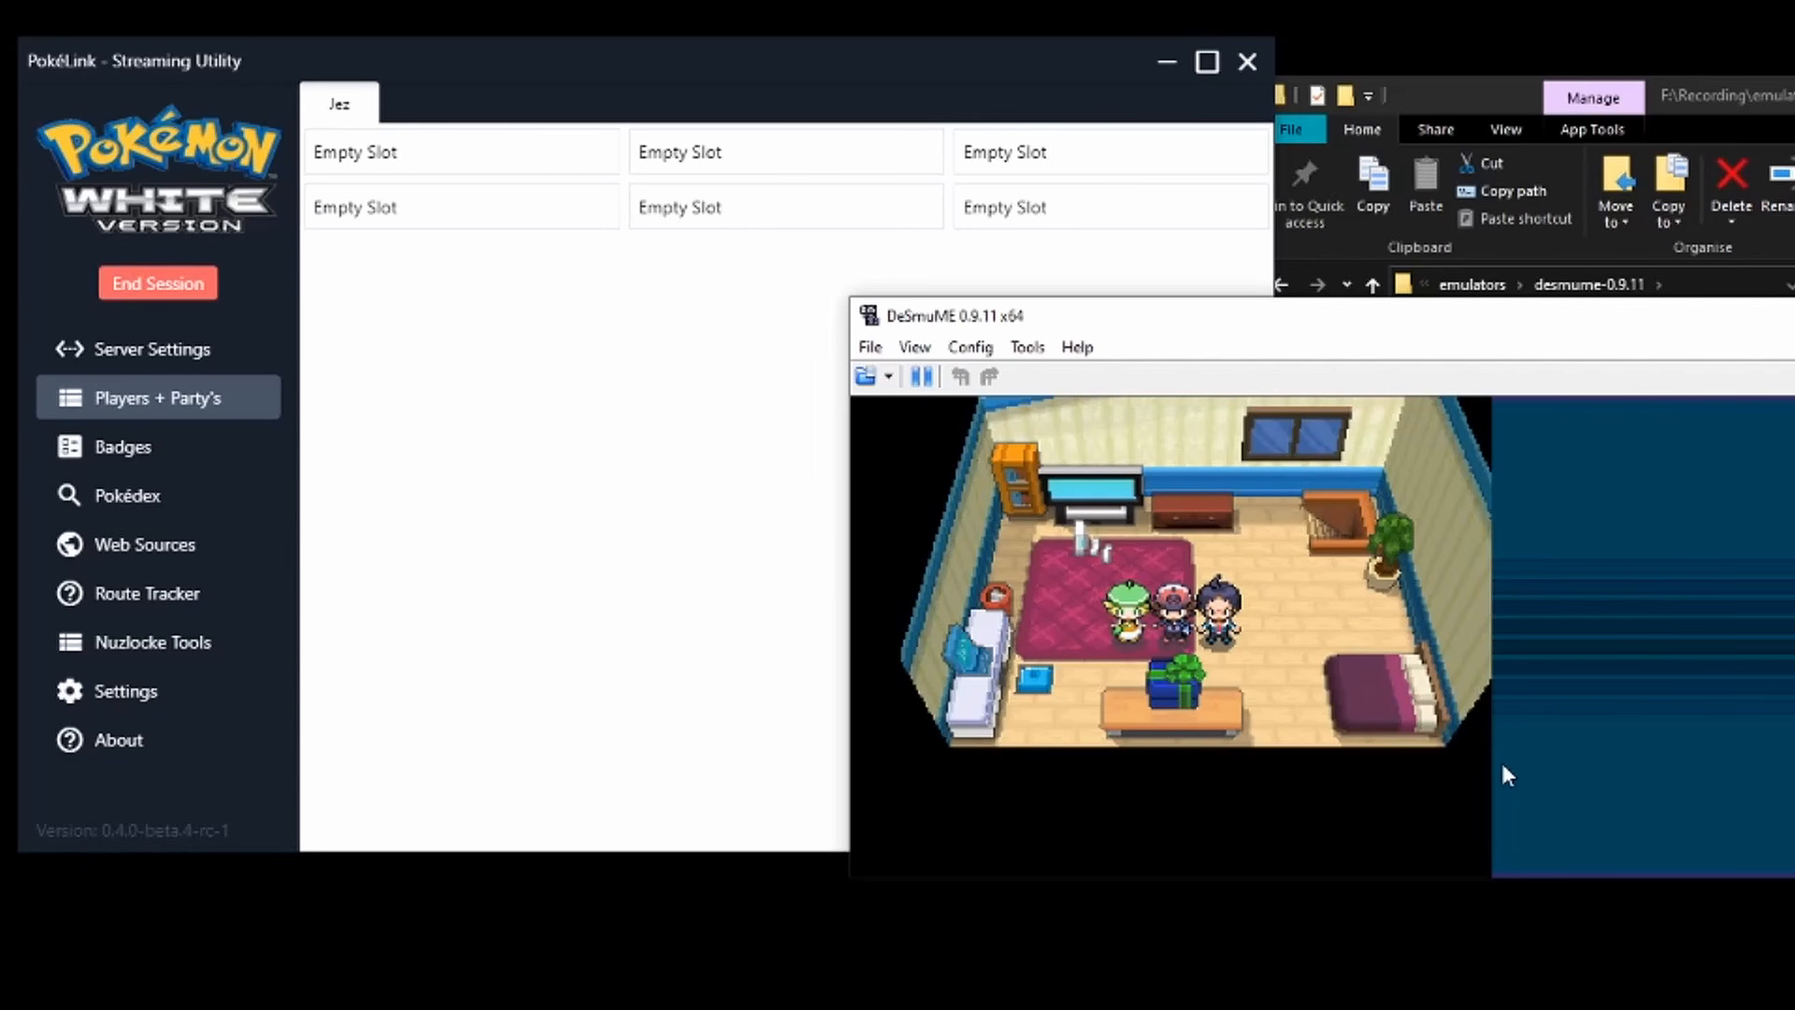
pyautogui.press('Down')
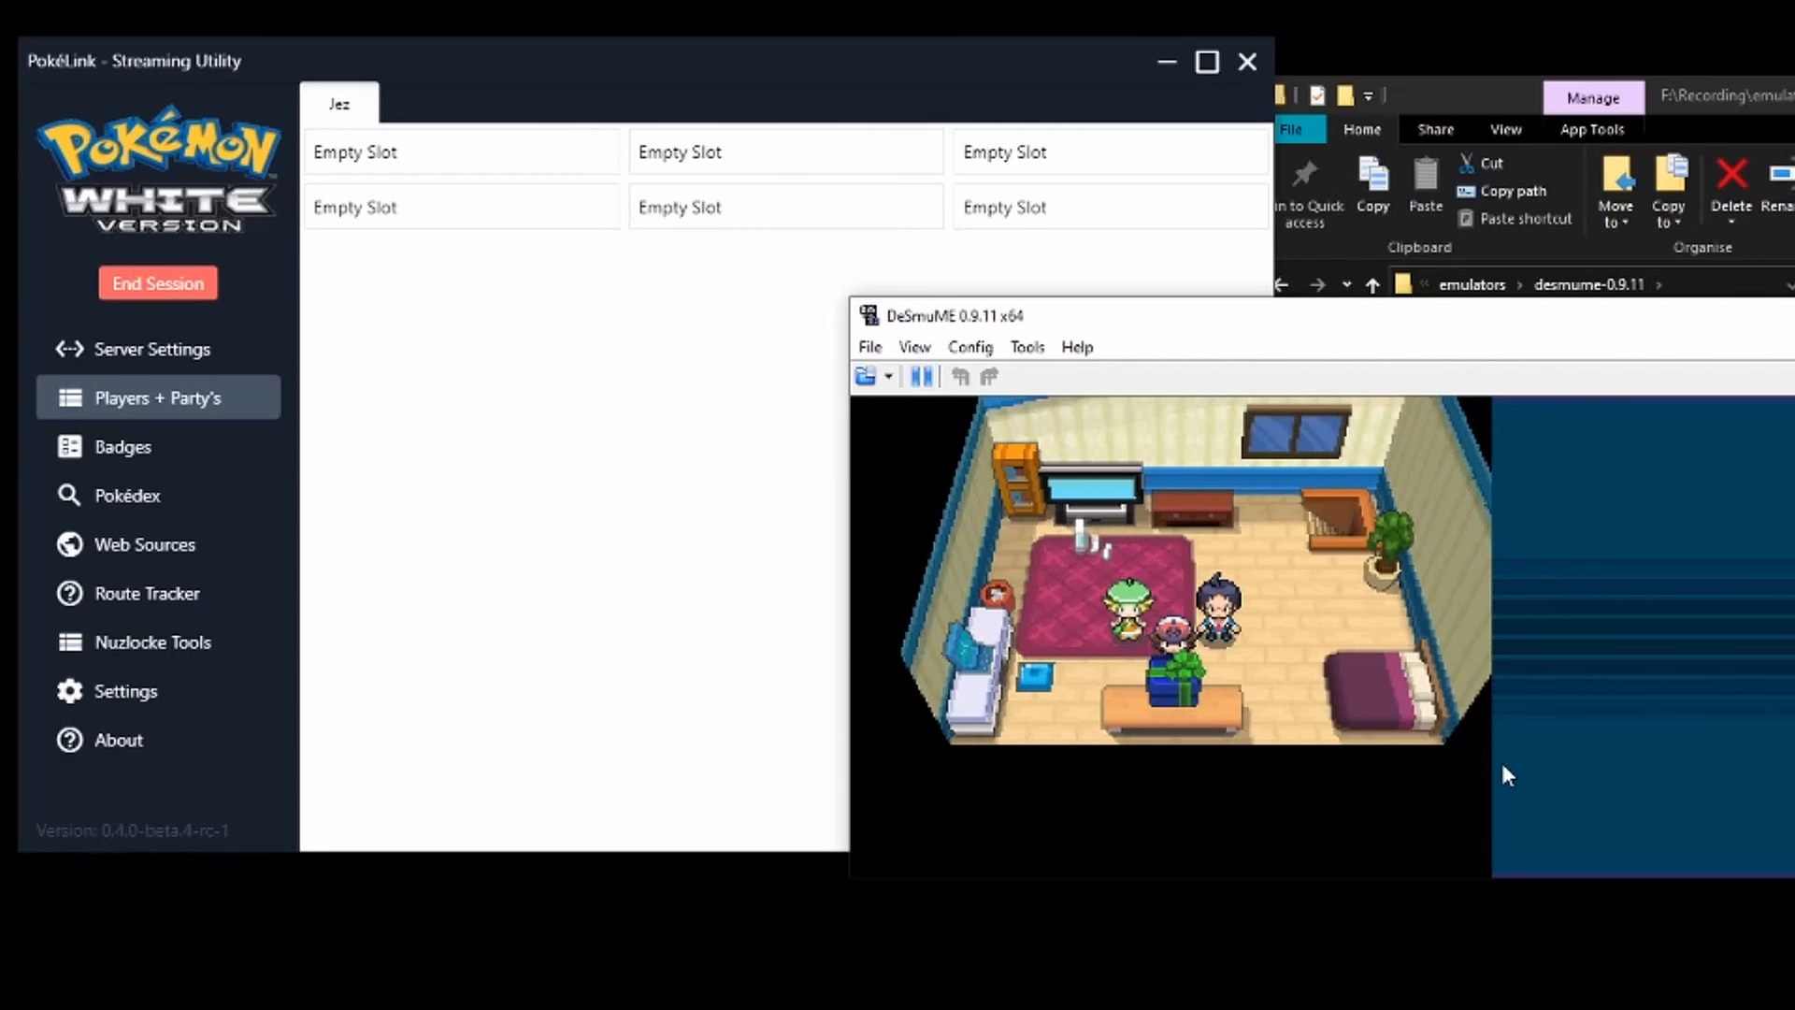
pyautogui.press('x')
pyautogui.press('x')
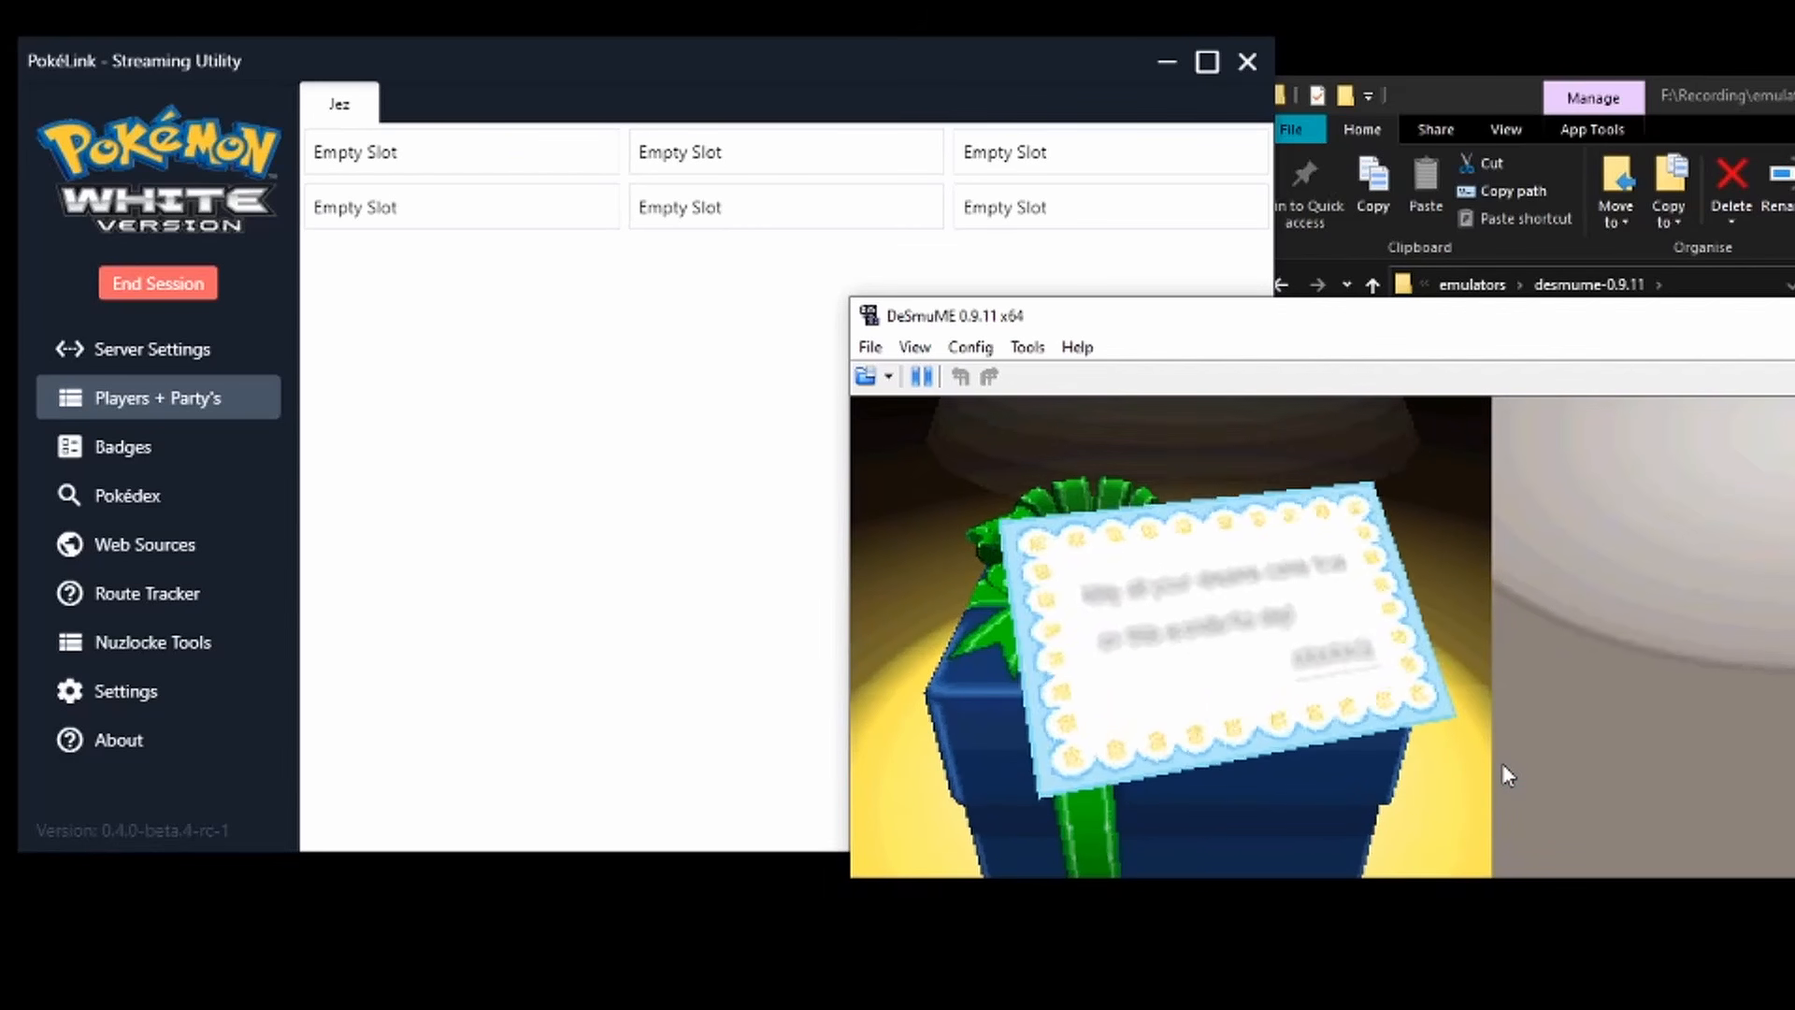
# Open the gift box, choose Snivy as the starter, and advance the dialogue until Bianca takes her Pokémon.
pyautogui.press('x')
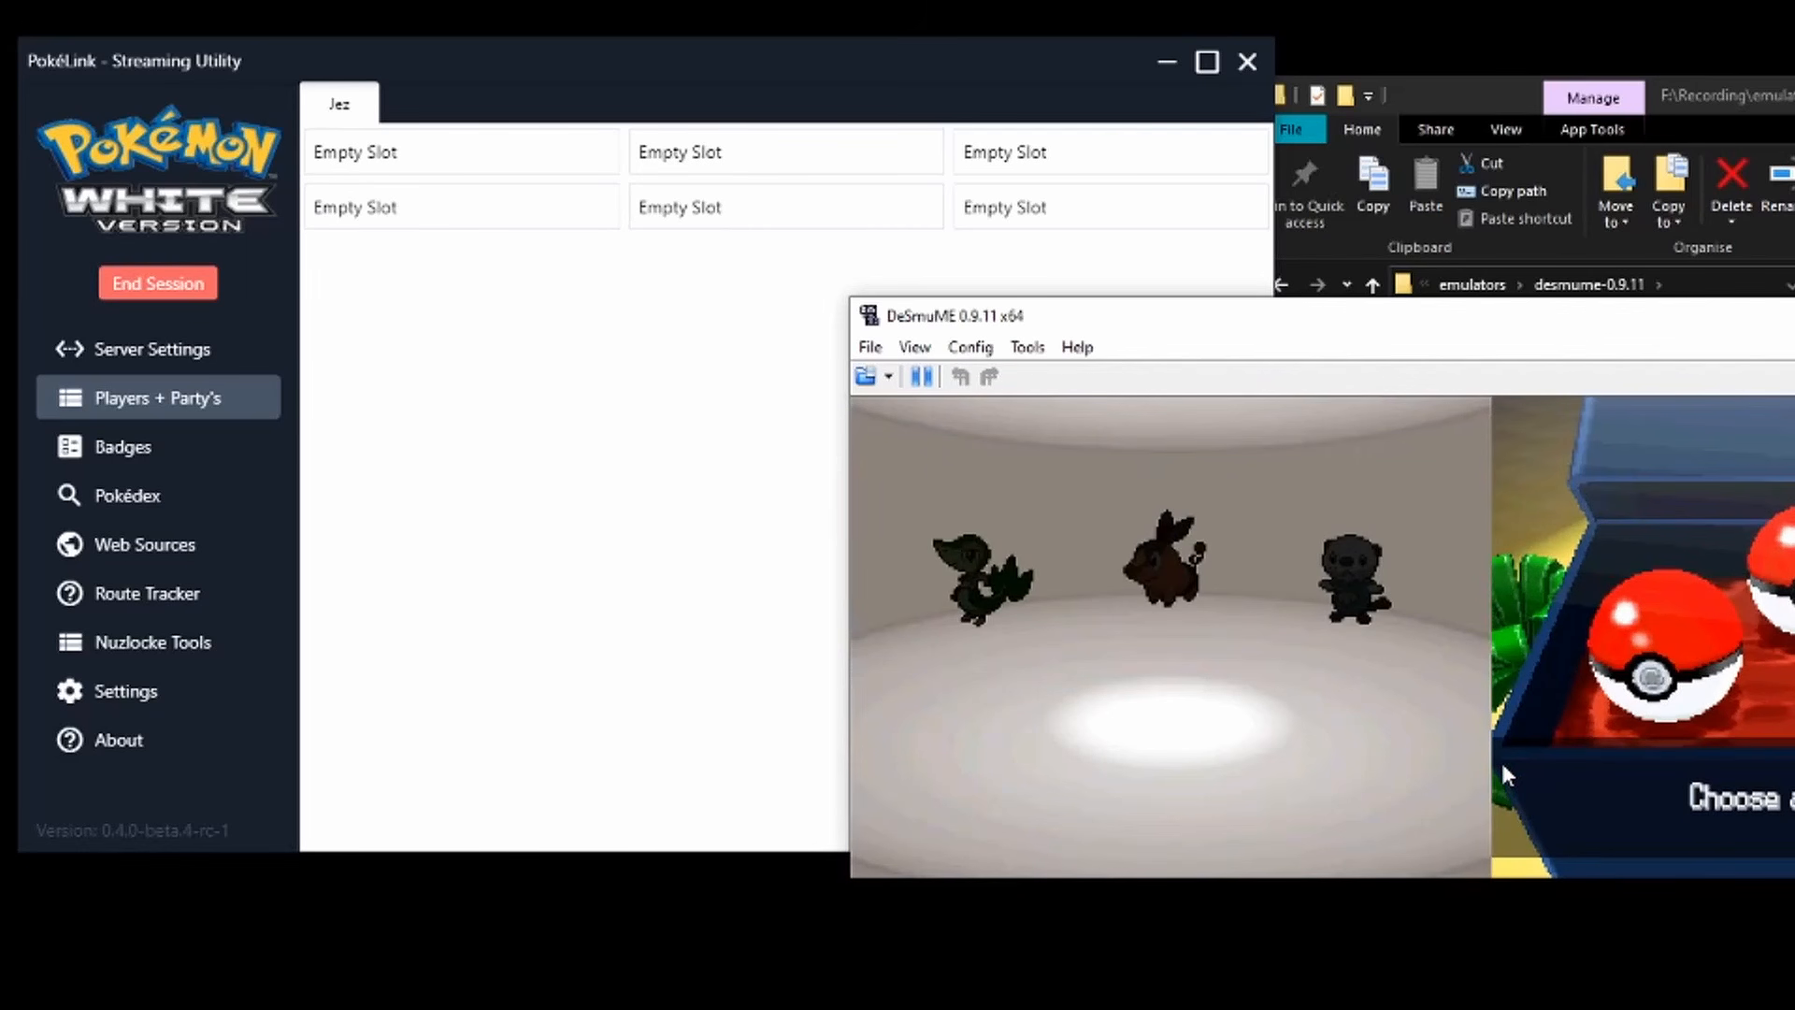
pyautogui.press('Left')
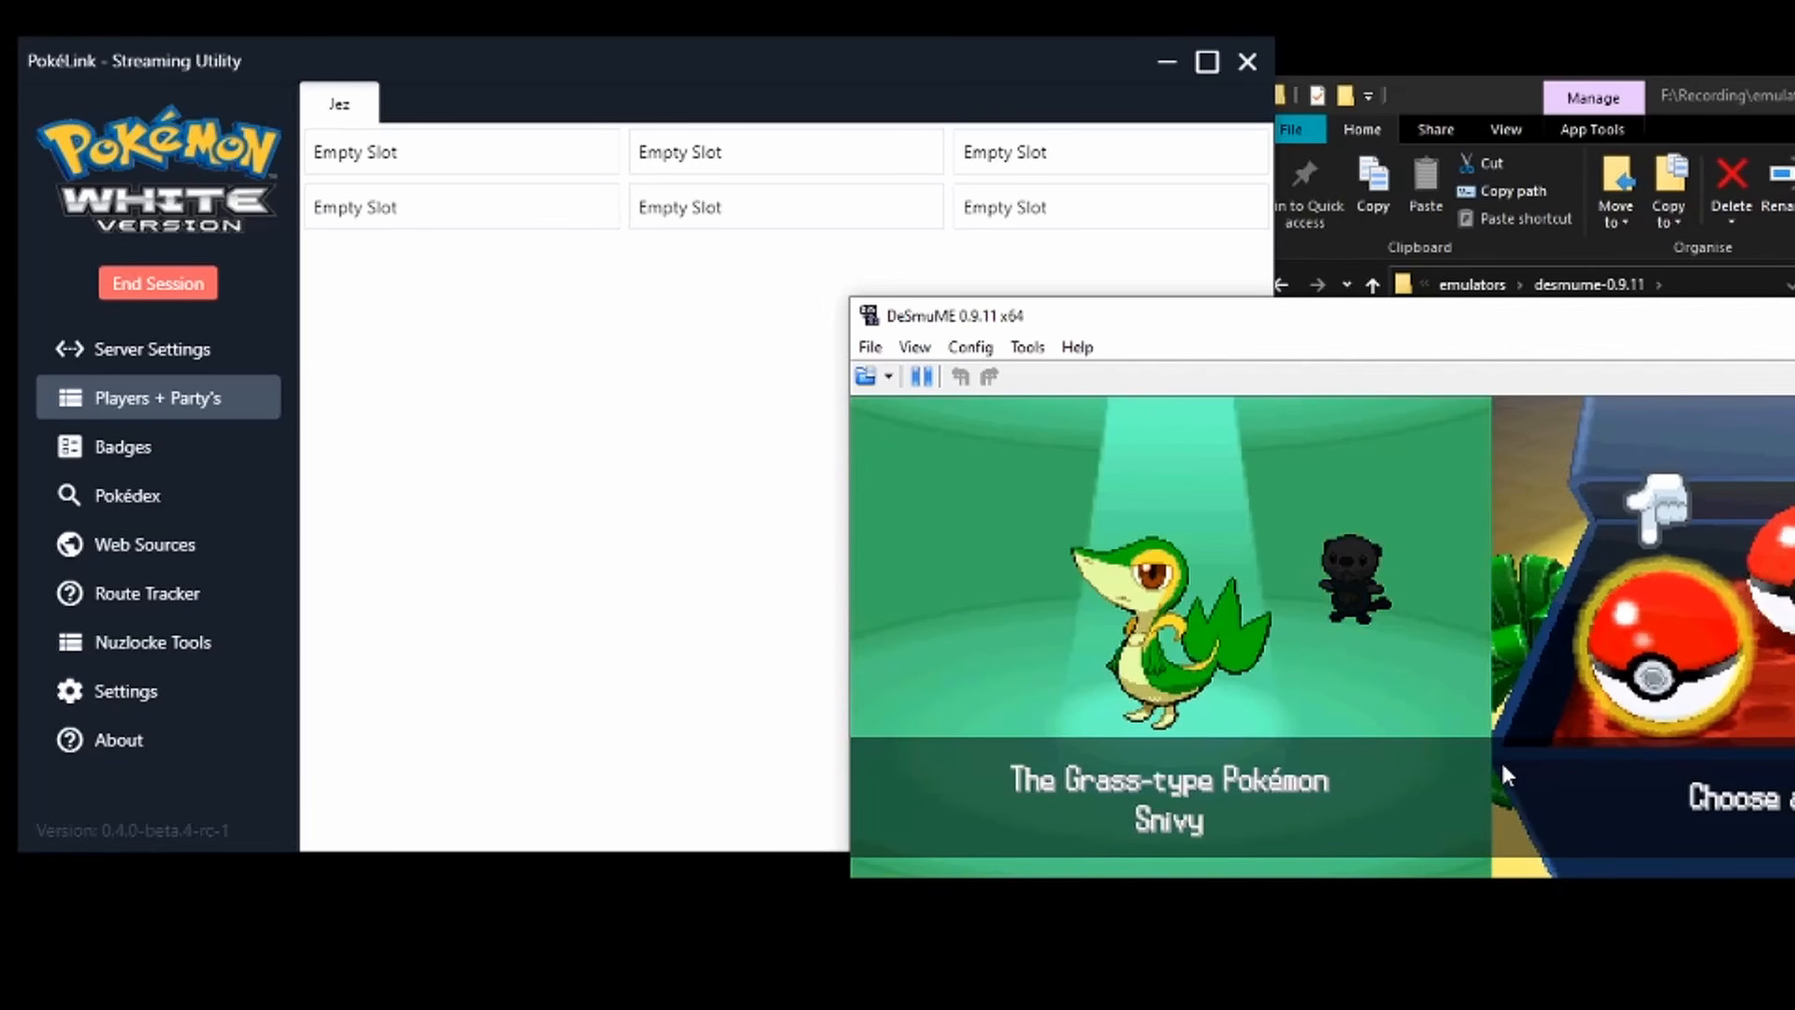
pyautogui.press('x')
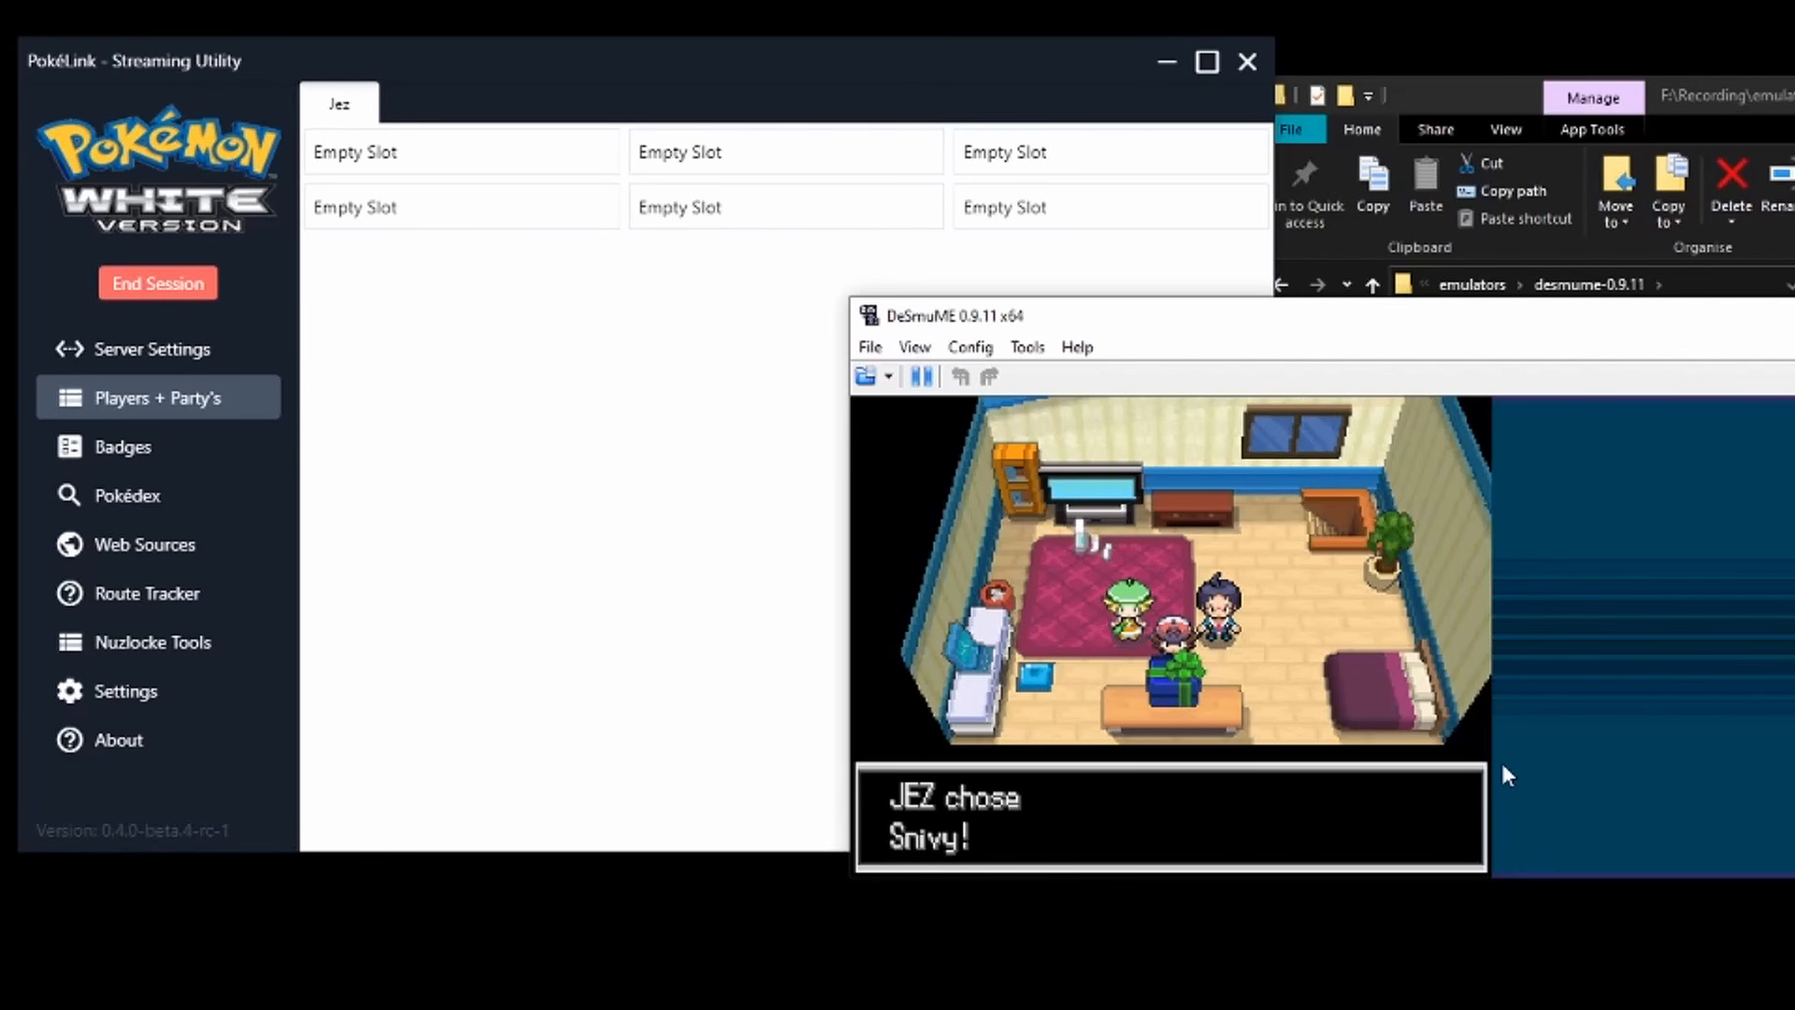
pyautogui.press('x')
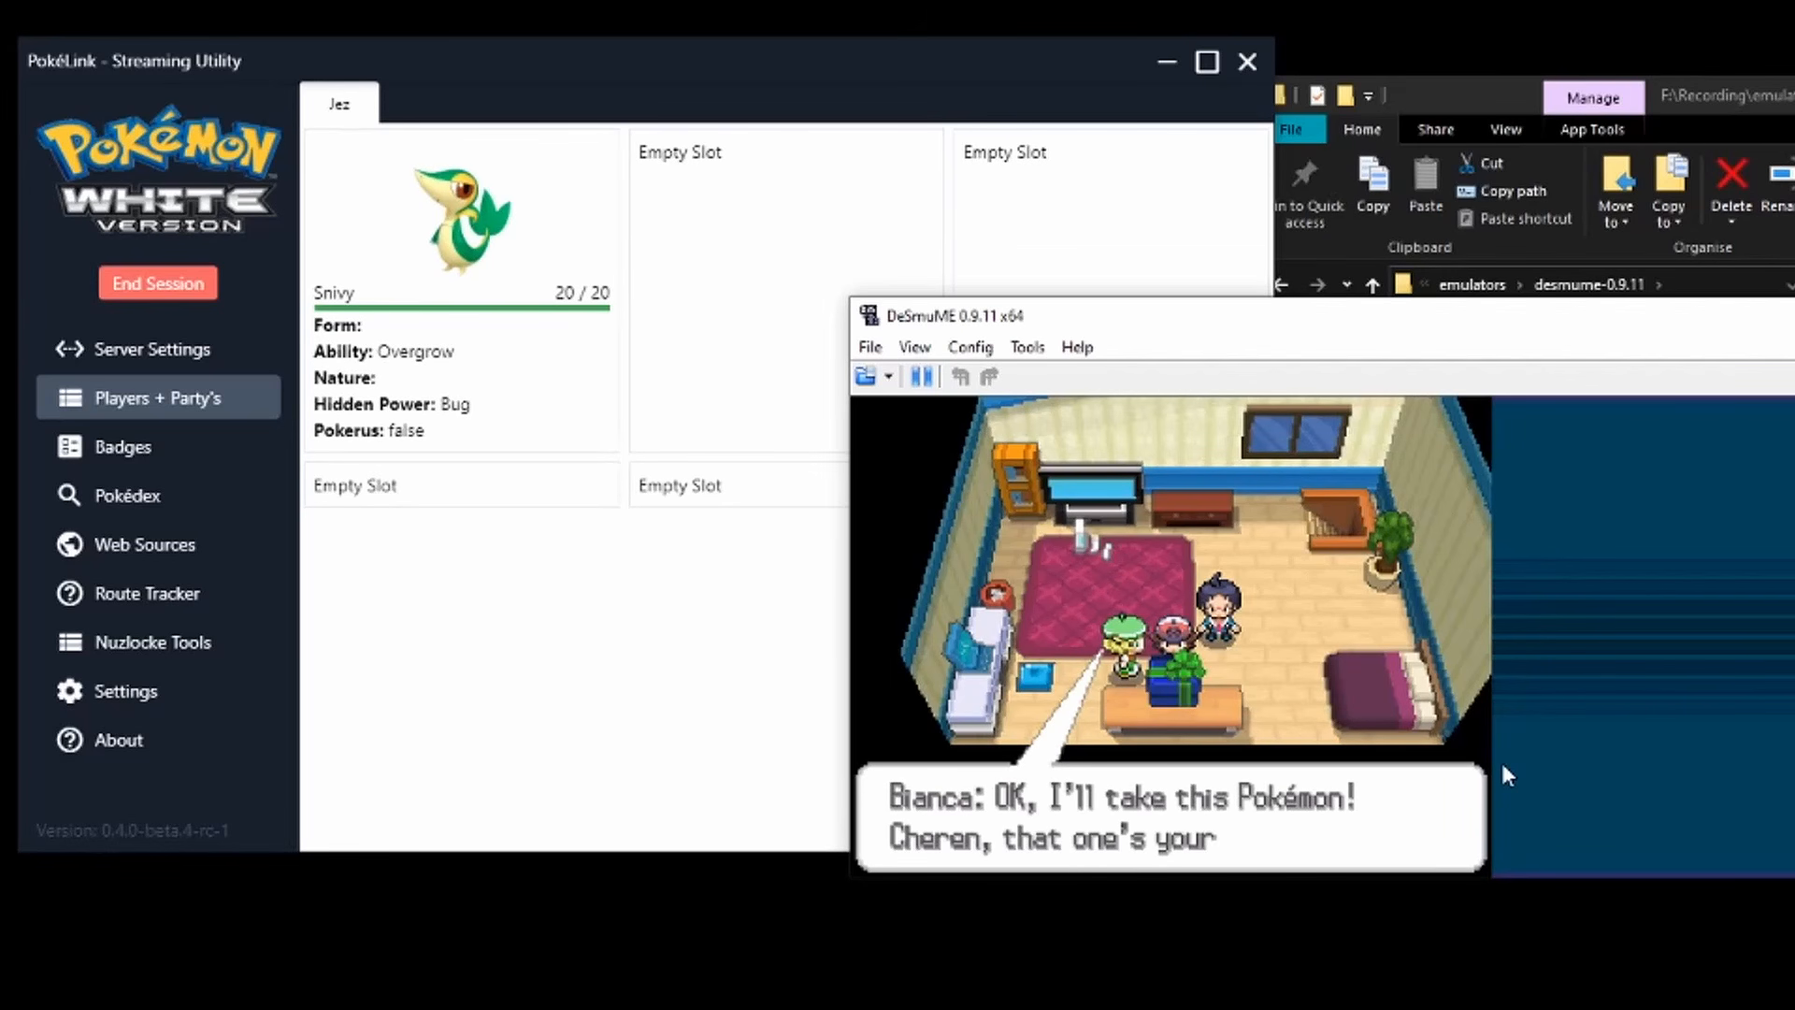
# Switch to PokéLink and enable EVs, IVs, level and held item in the party display options.
pyautogui.click(734, 571)
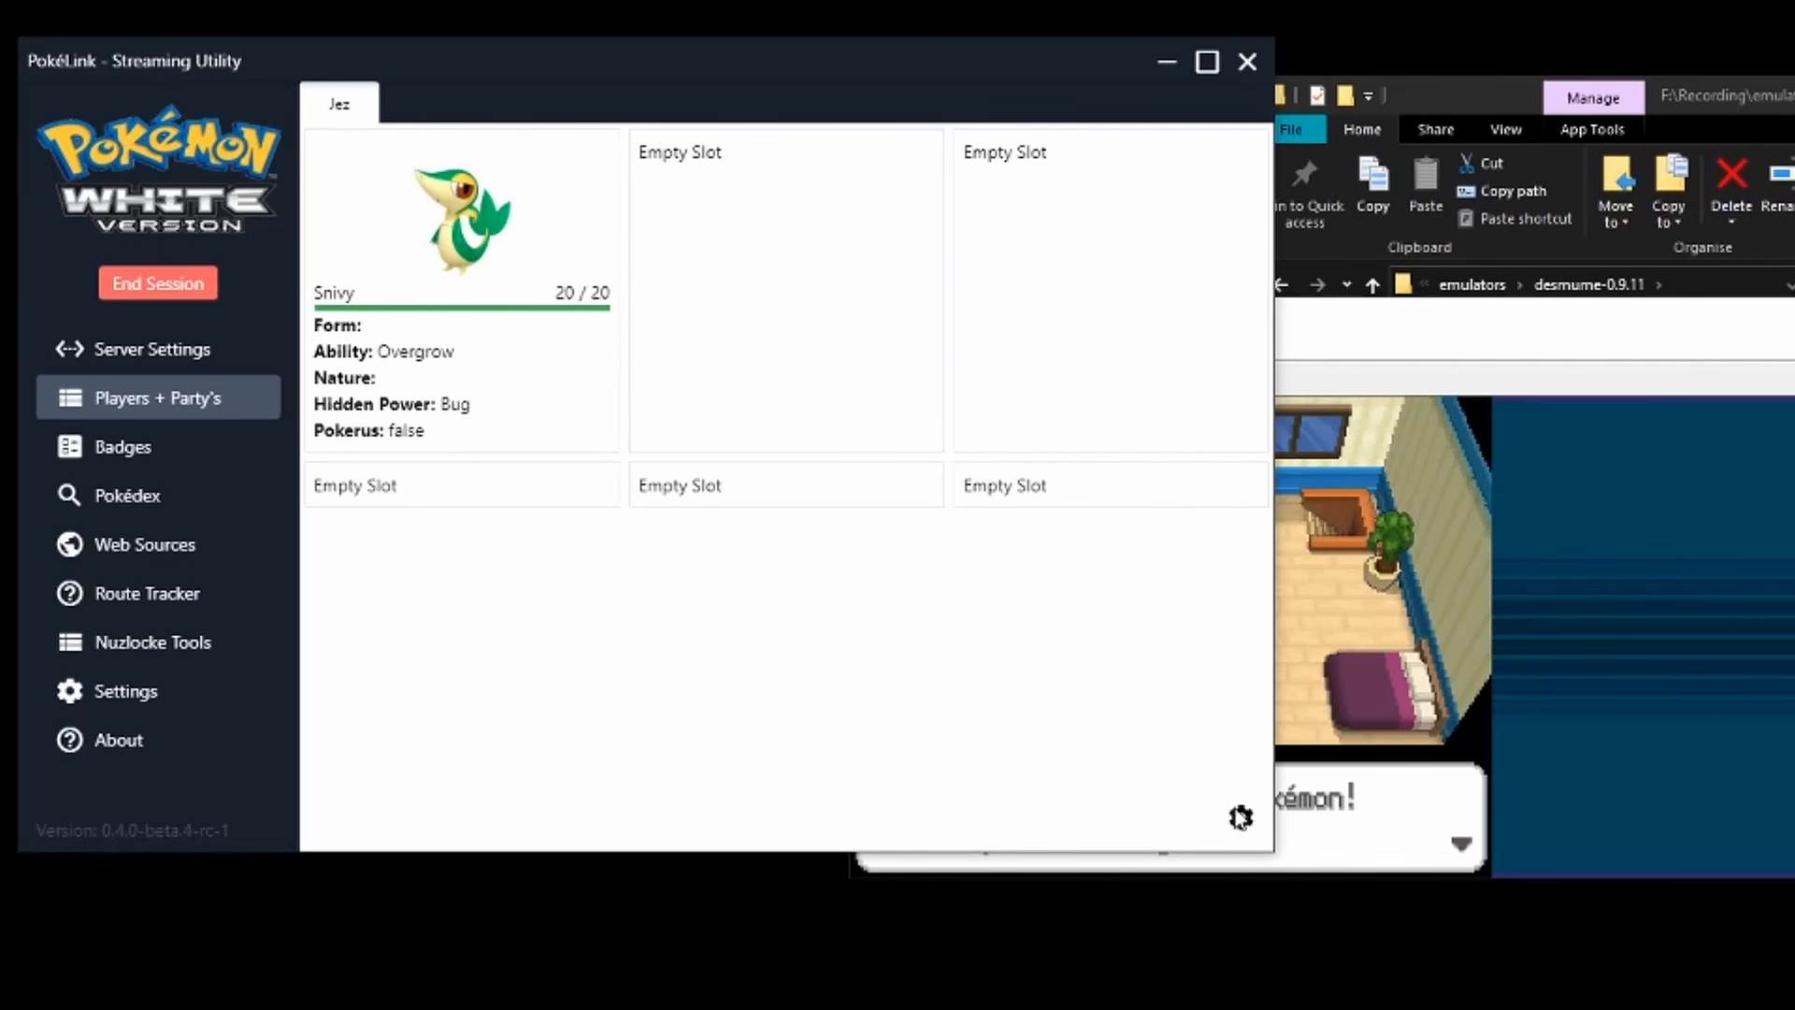
pyautogui.click(1241, 818)
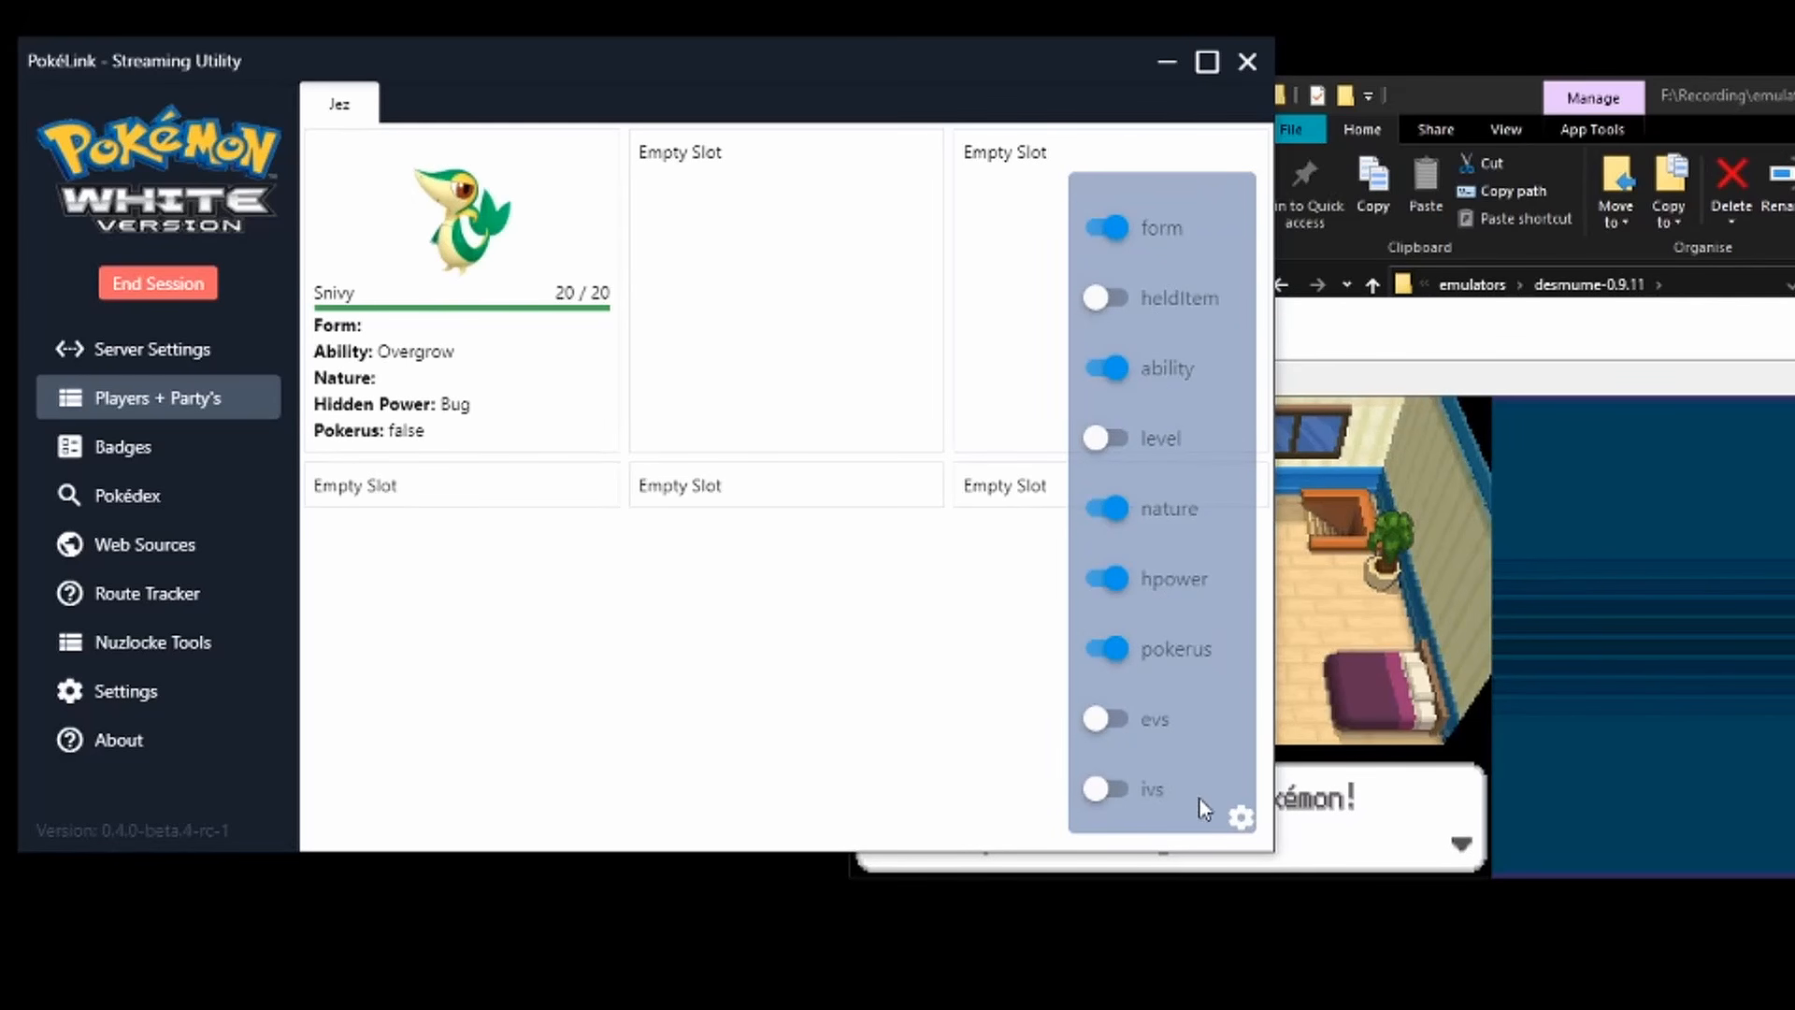
pyautogui.click(1151, 725)
pyautogui.click(1152, 792)
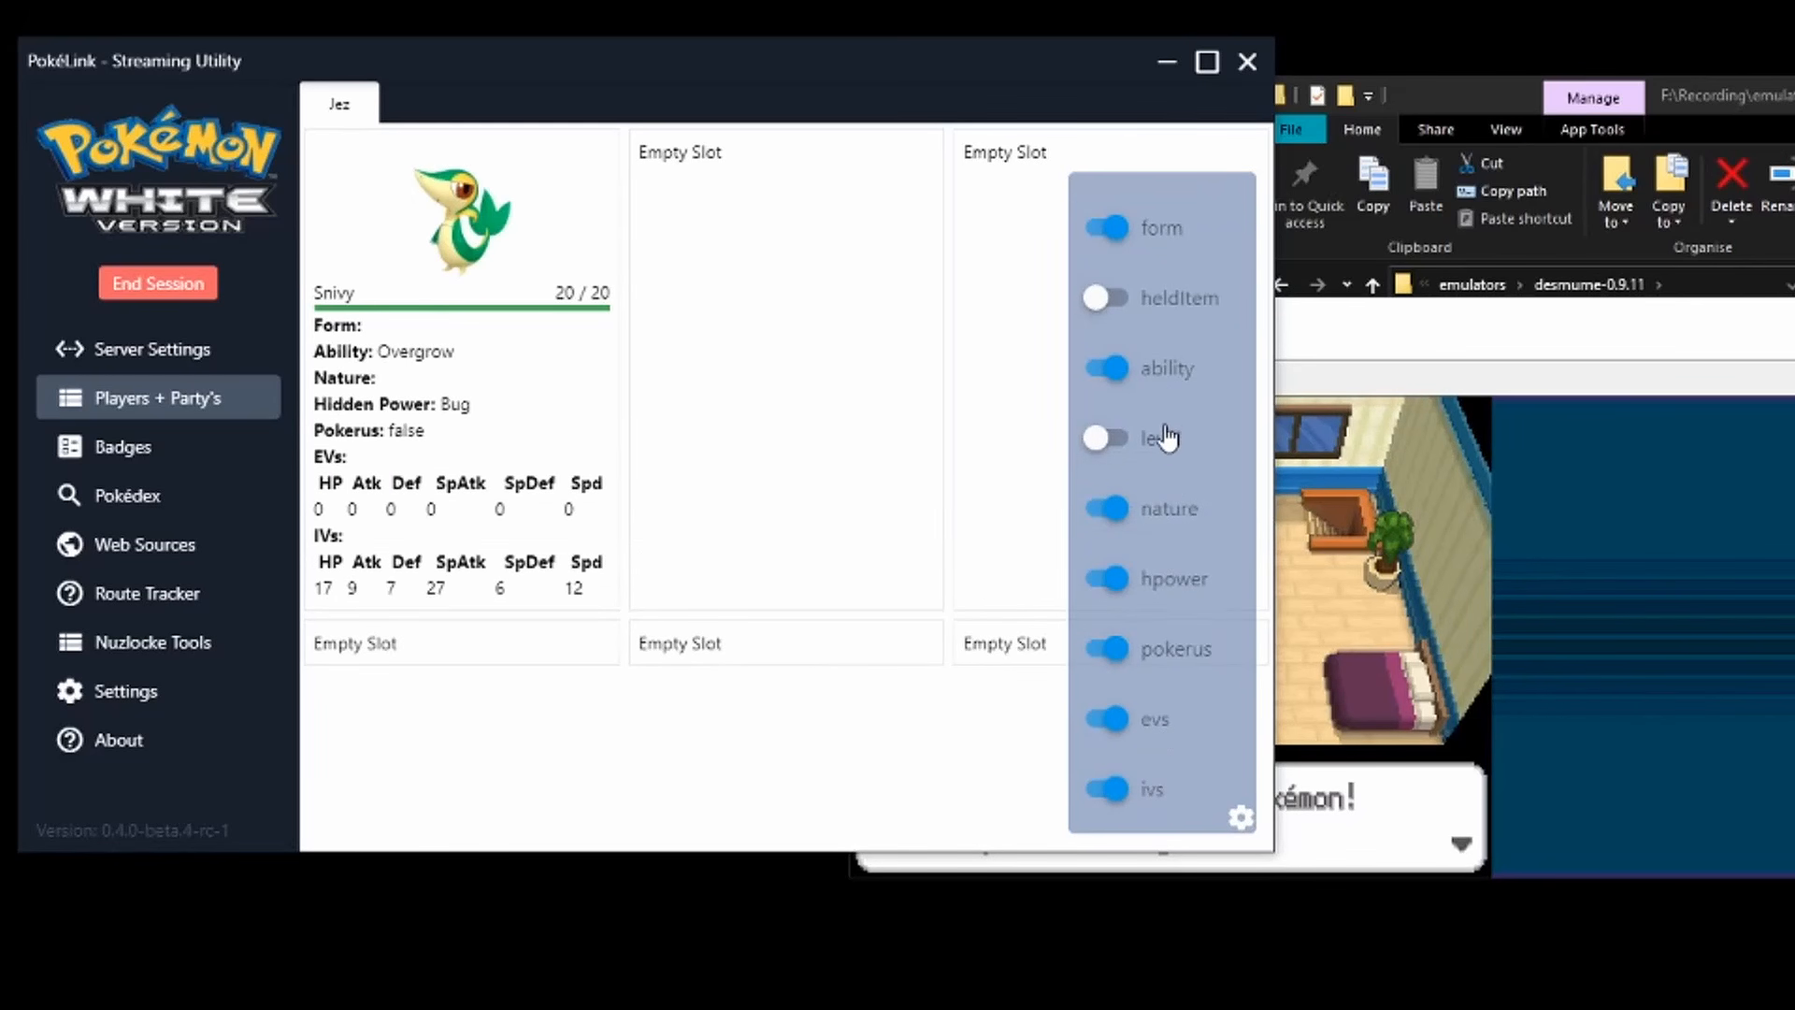
pyautogui.click(1162, 435)
pyautogui.click(1159, 300)
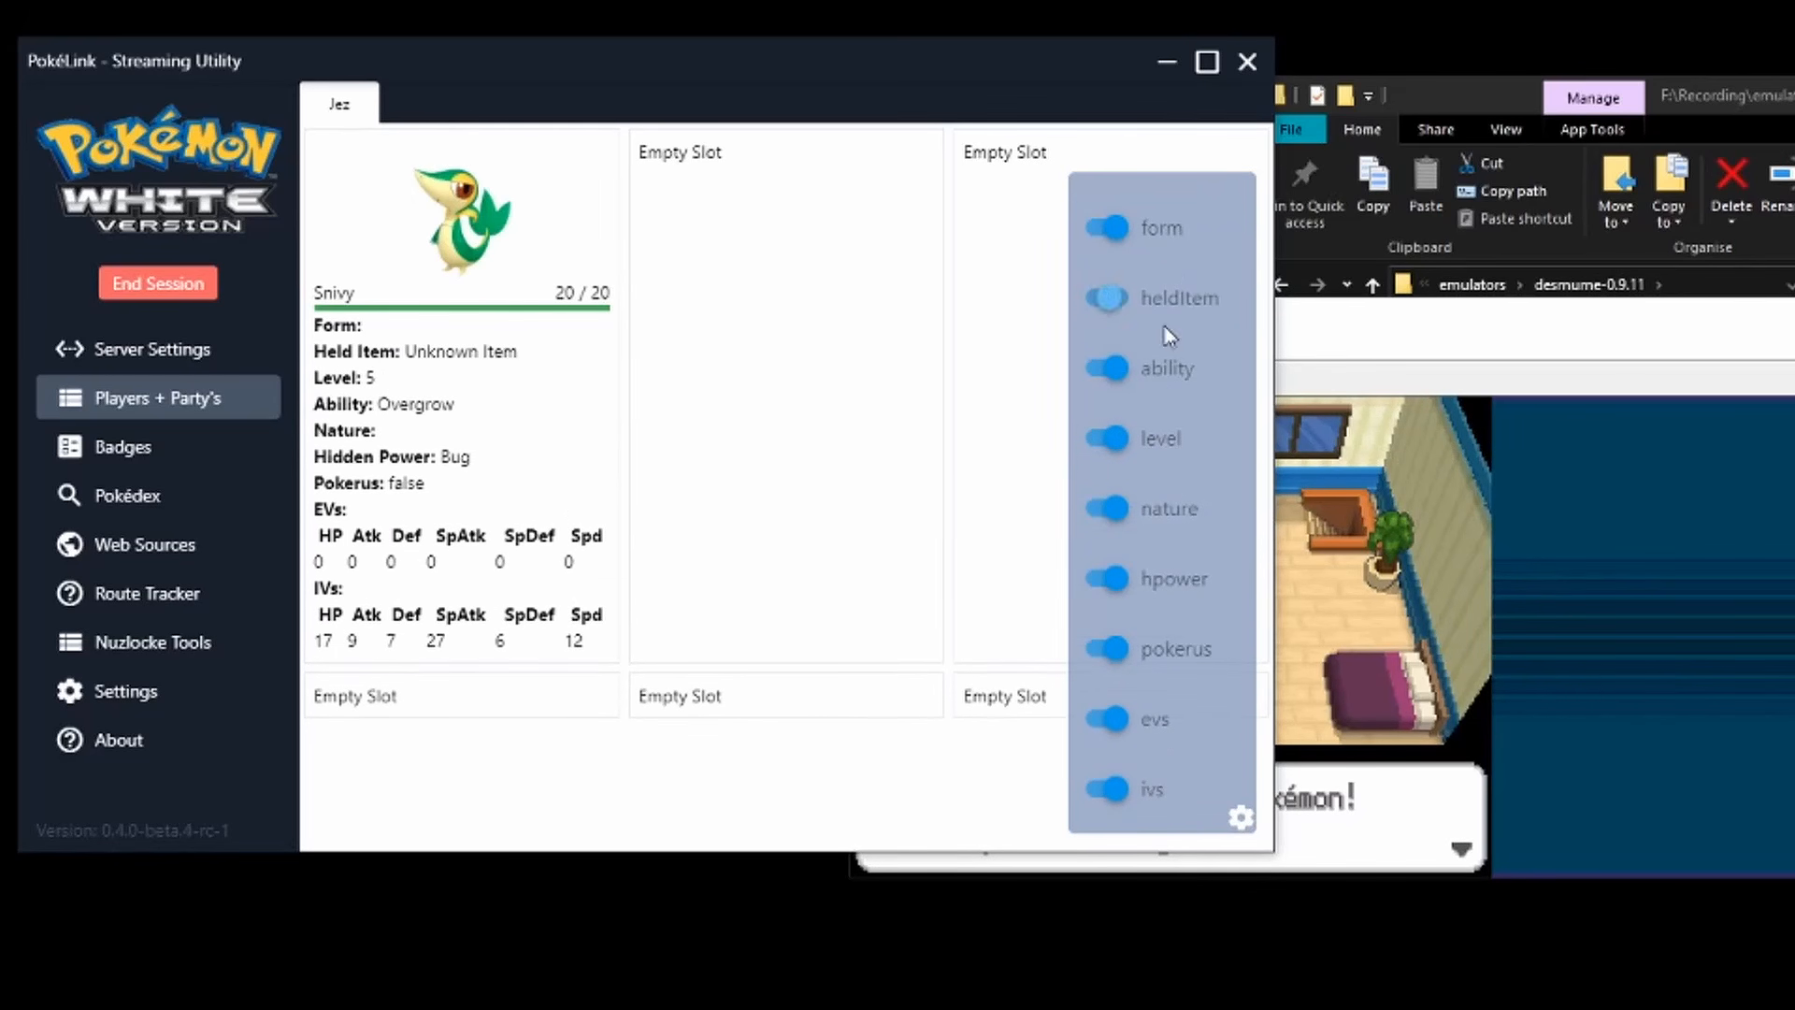
pyautogui.click(1241, 818)
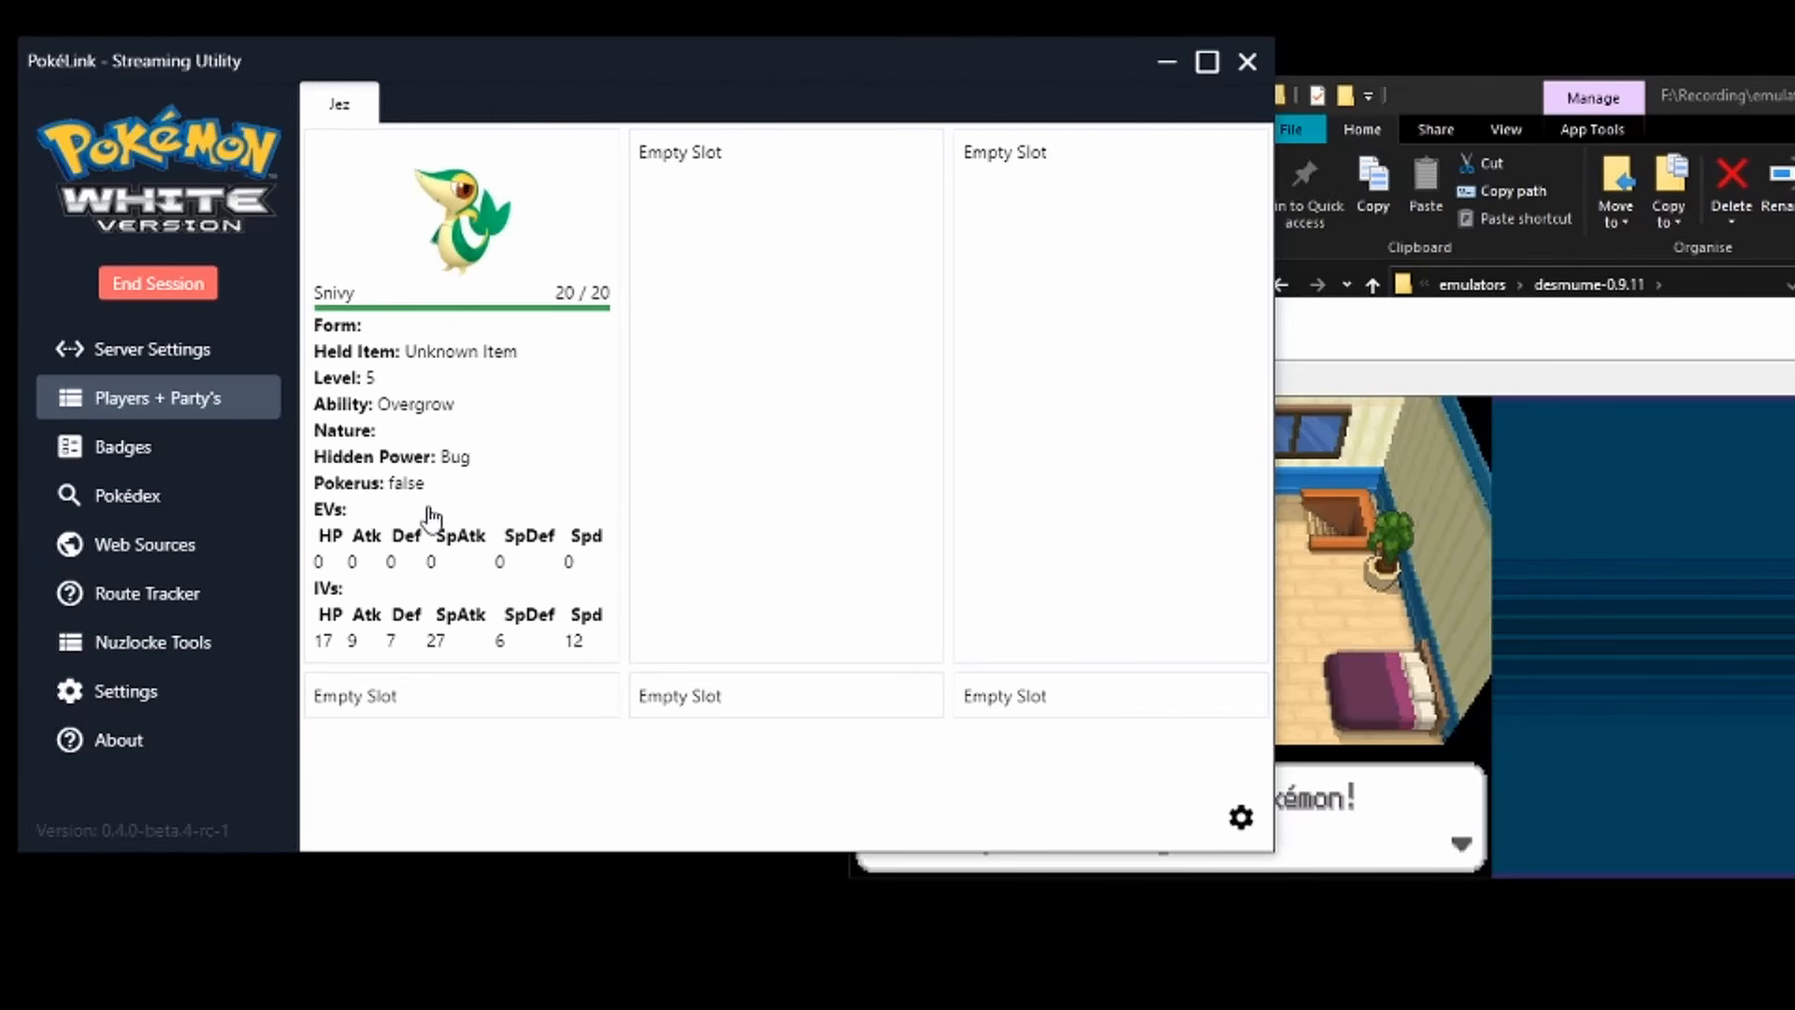
# Hide IVs, EVs, held item, form and nature in the party display, keeping ability shown.
pyautogui.click(1241, 818)
pyautogui.click(1106, 788)
pyautogui.click(1106, 717)
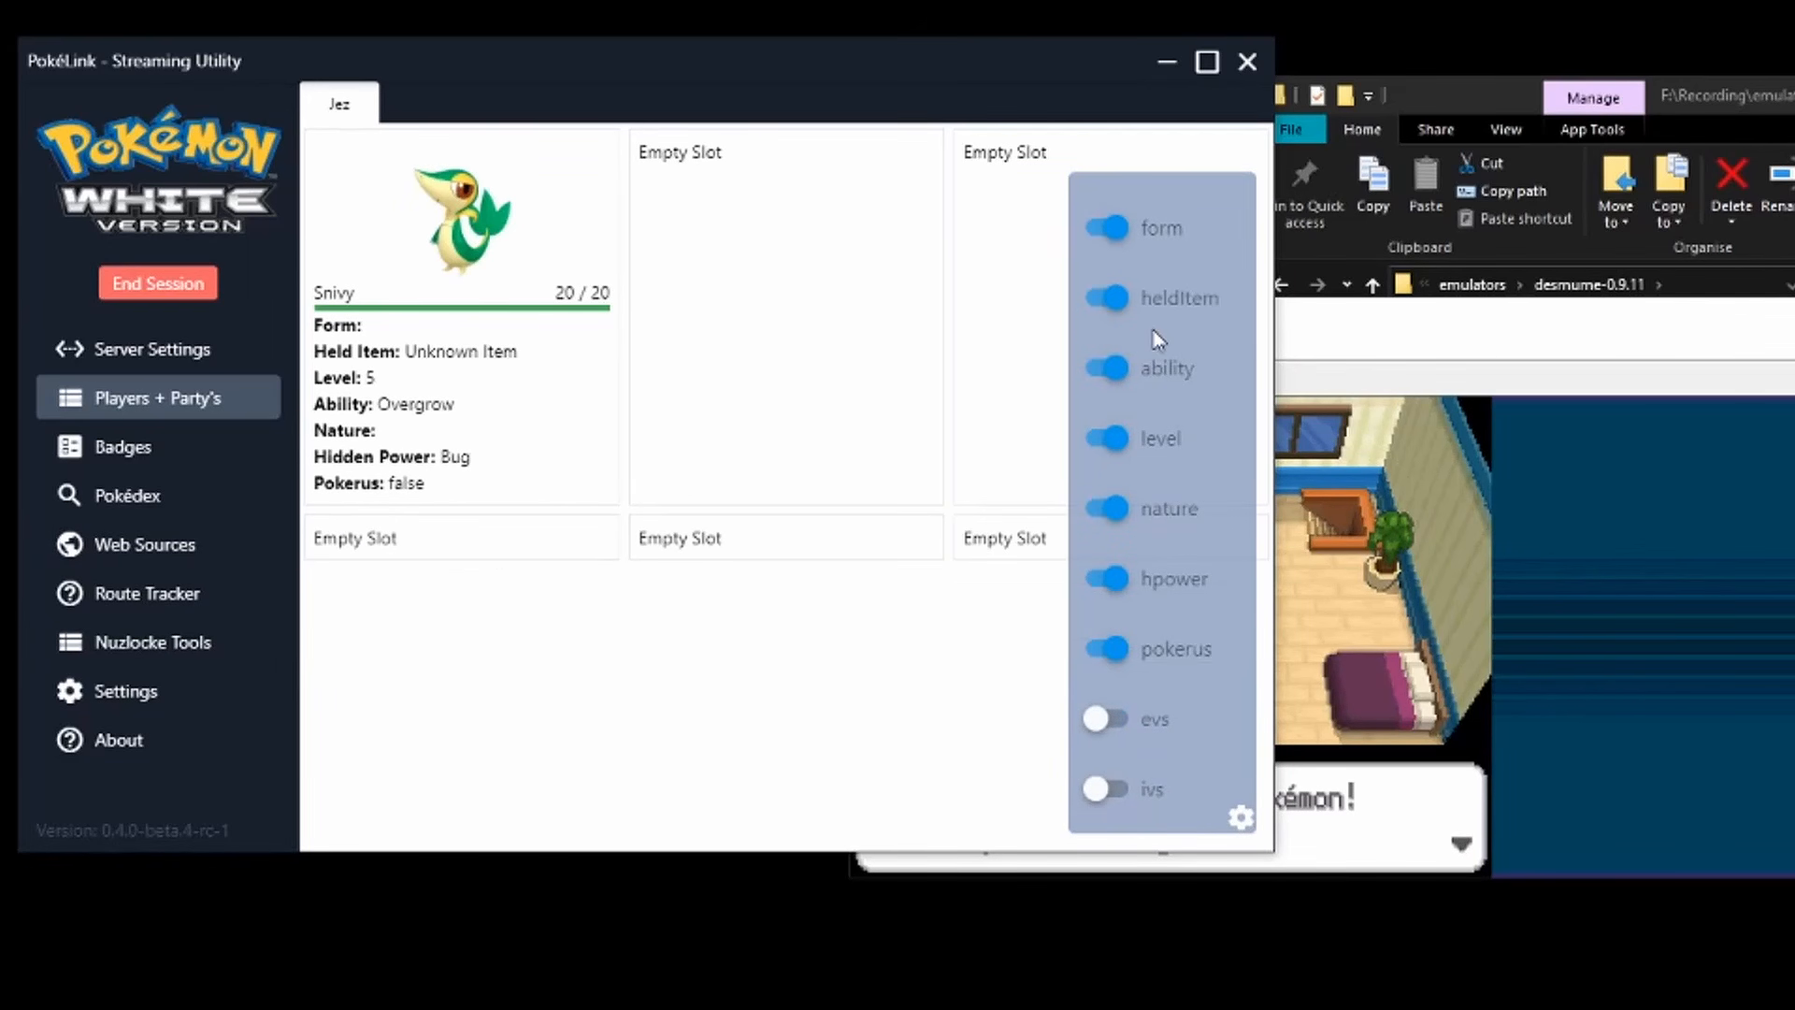
pyautogui.click(1159, 298)
pyautogui.click(1173, 369)
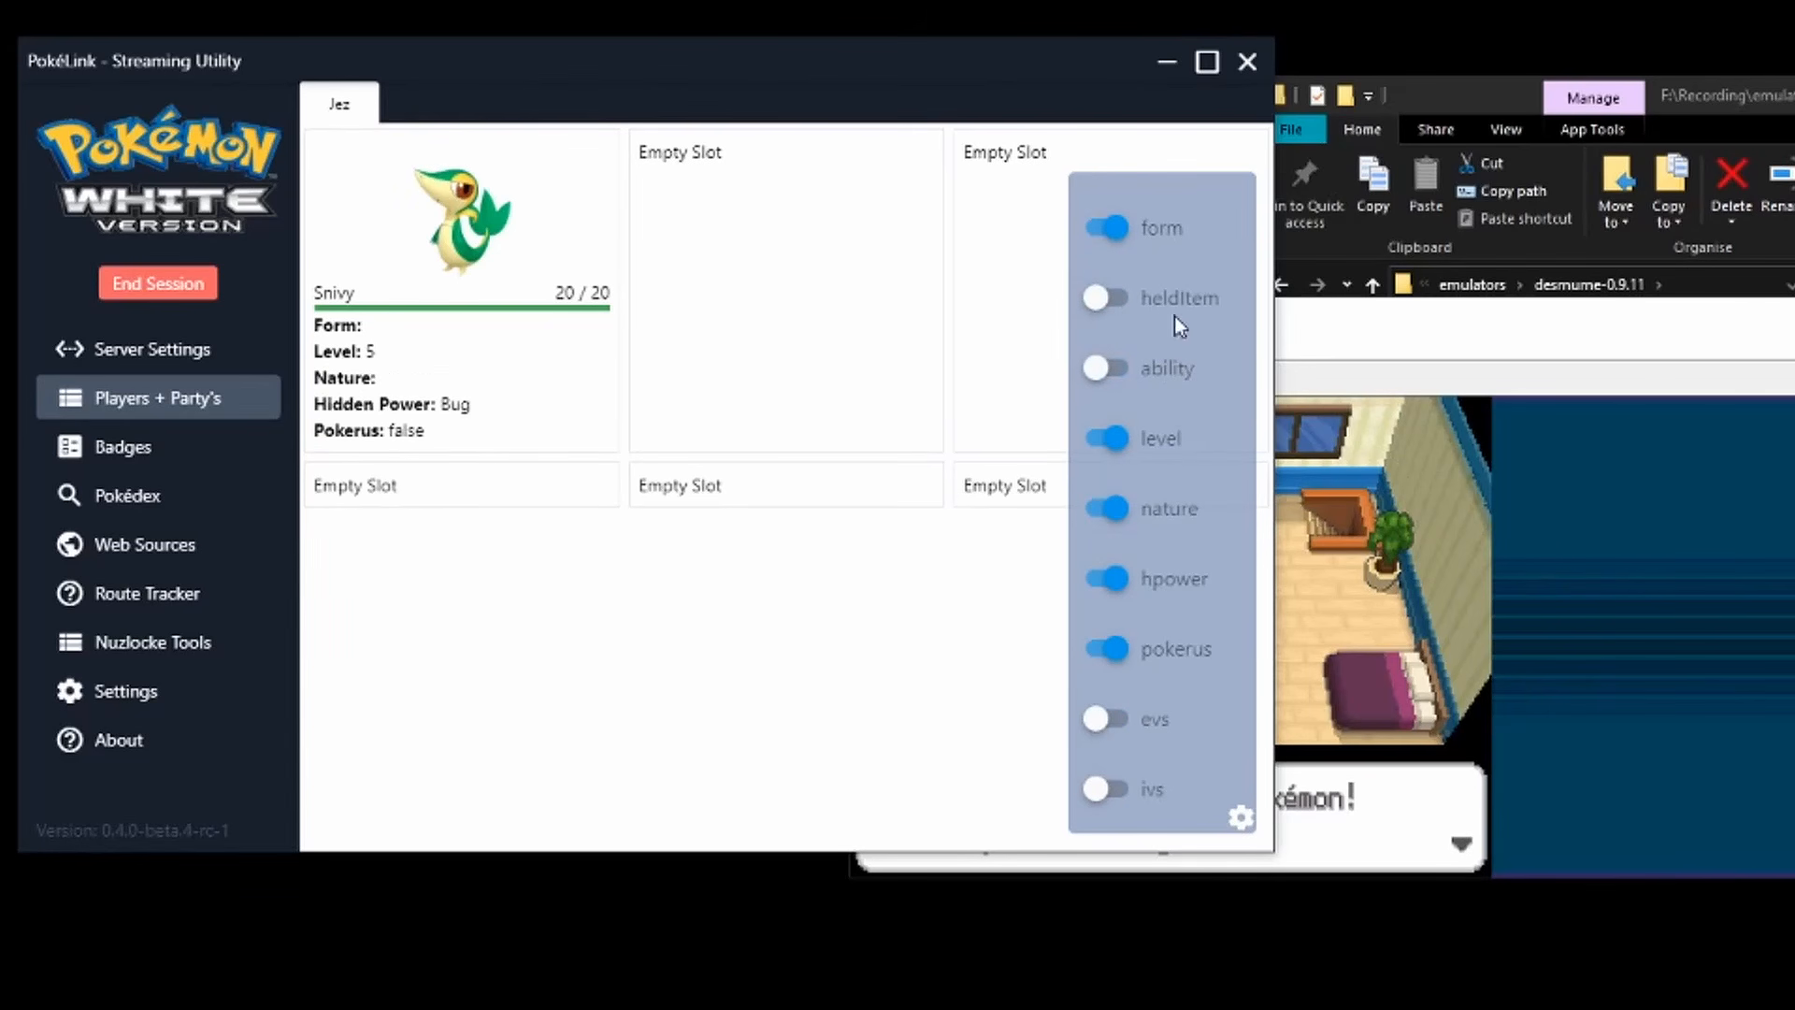
pyautogui.click(1168, 250)
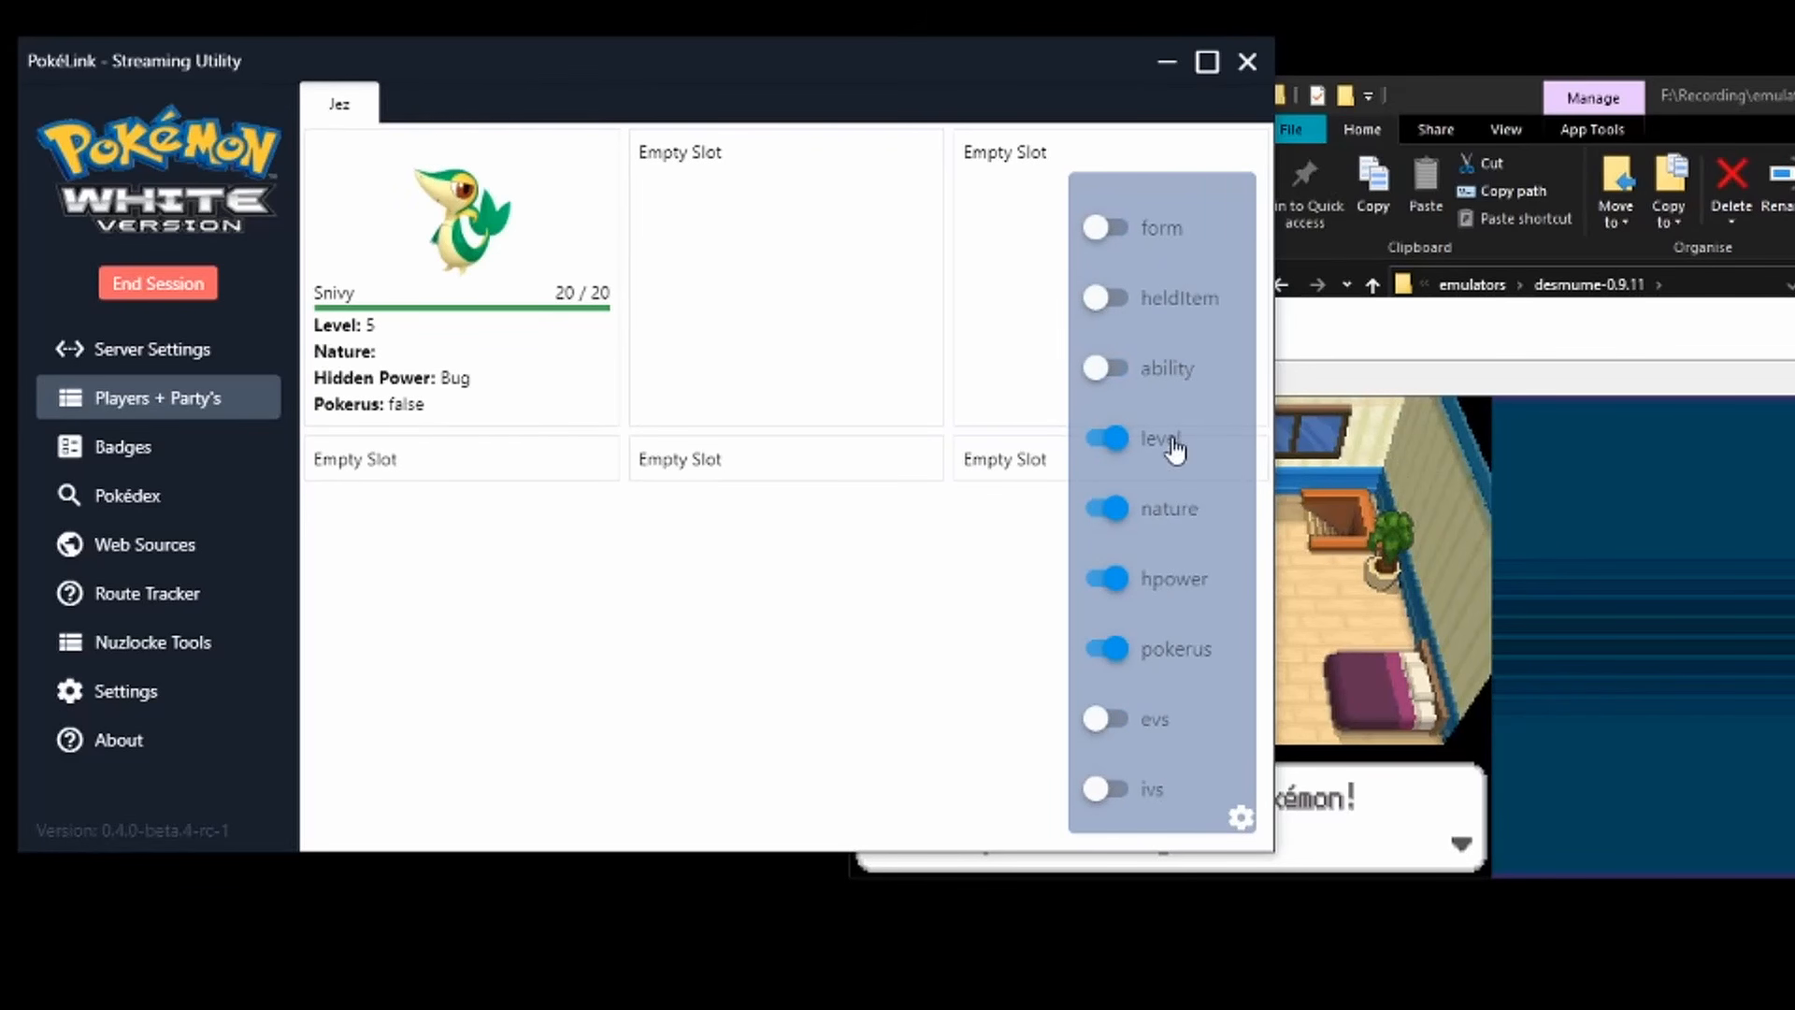
pyautogui.click(1169, 512)
pyautogui.click(1160, 371)
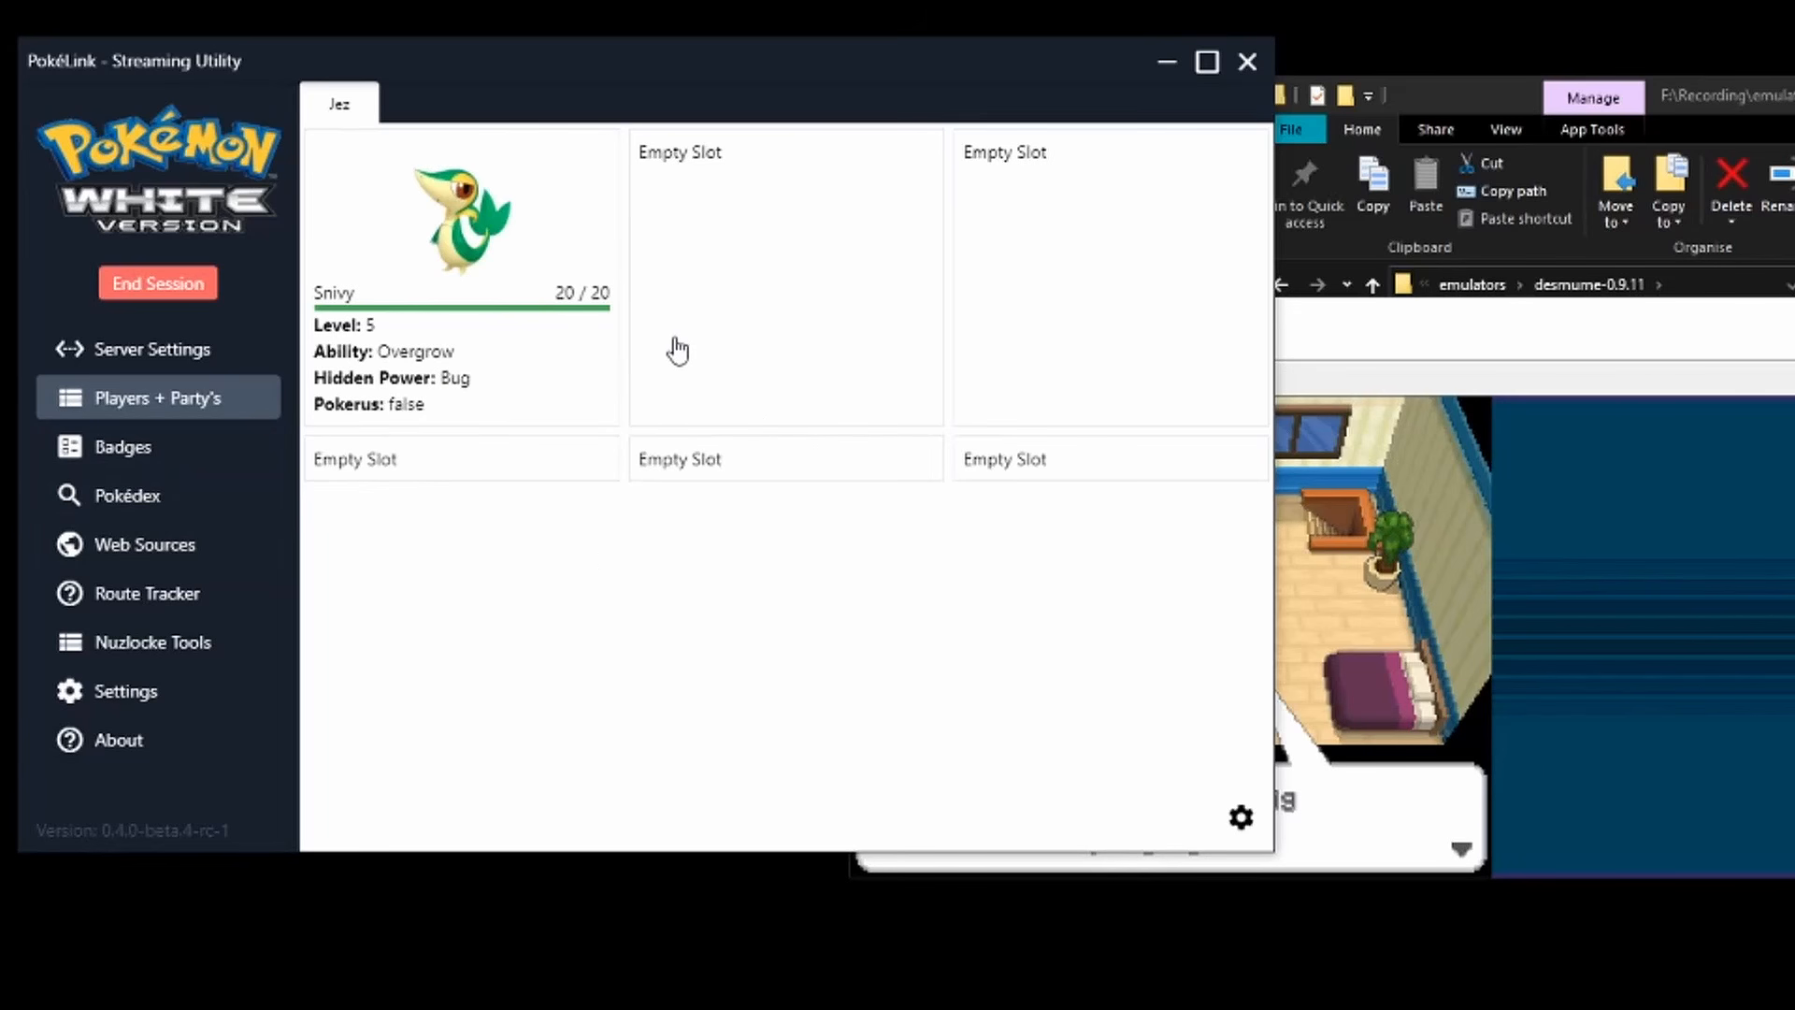
# Open the Badges page and activate all eight gym badges.
pyautogui.click(160, 453)
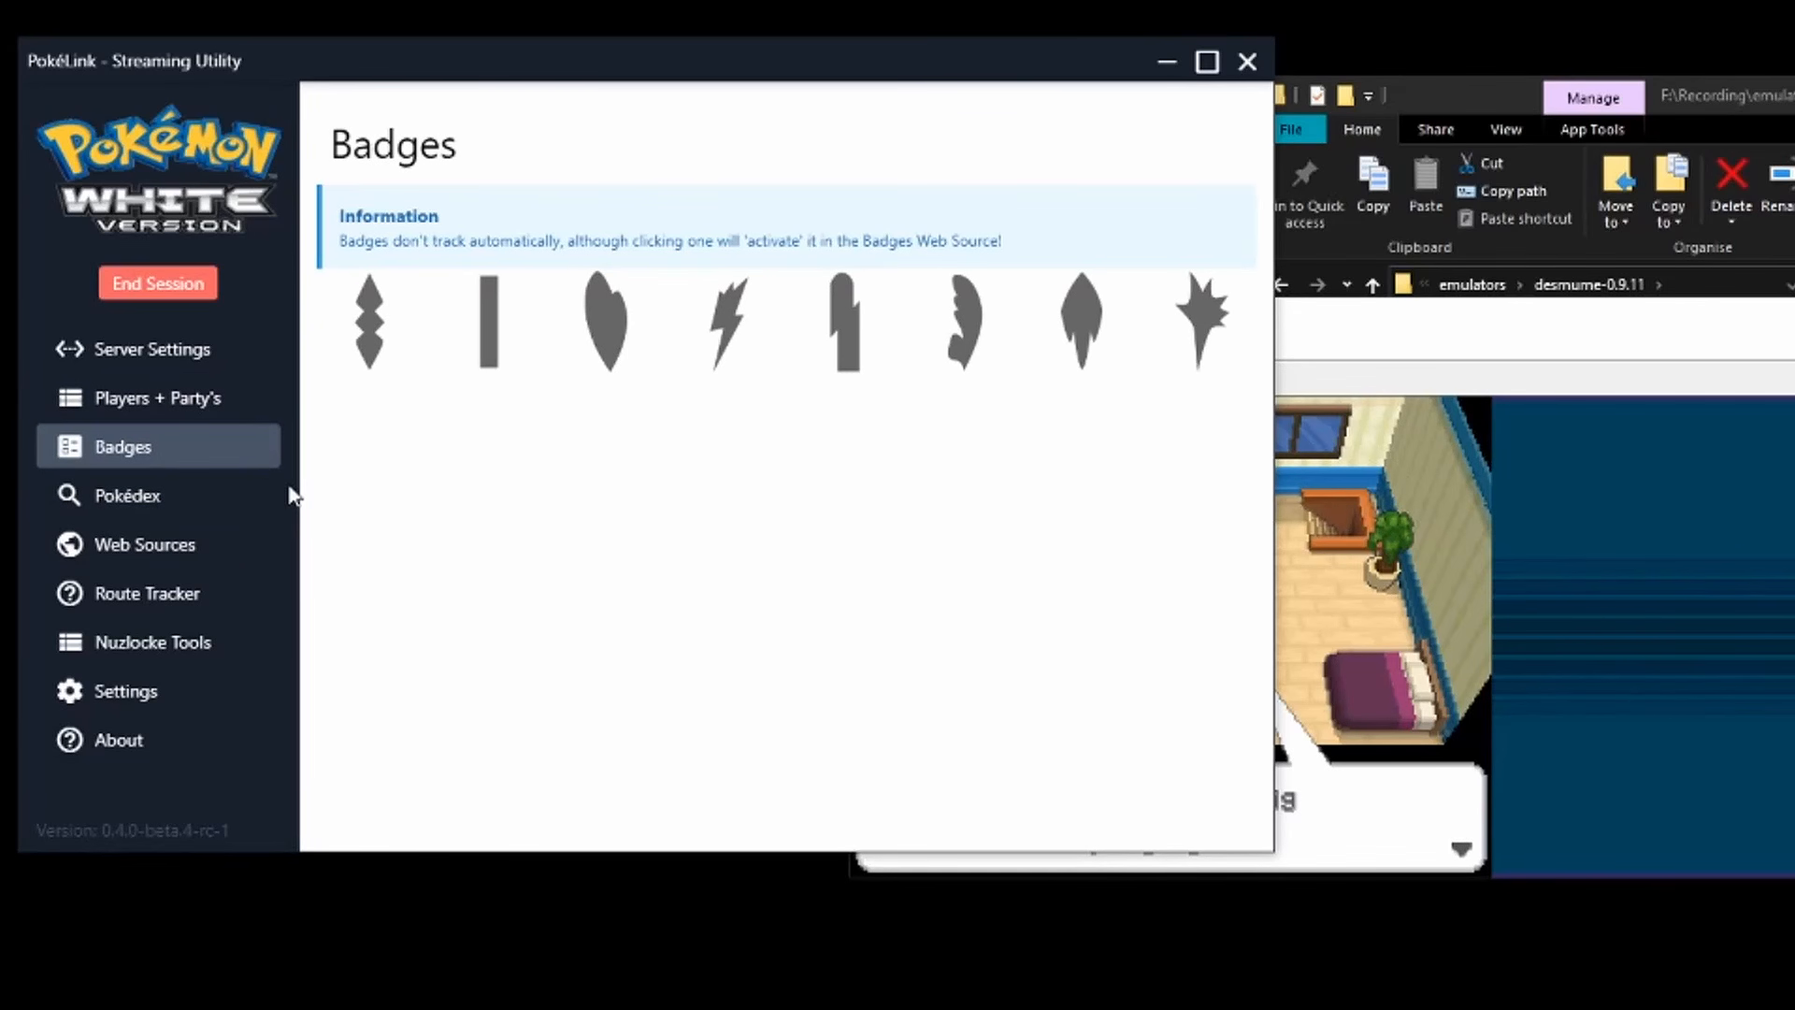
pyautogui.click(370, 342)
pyautogui.click(488, 321)
pyautogui.click(605, 322)
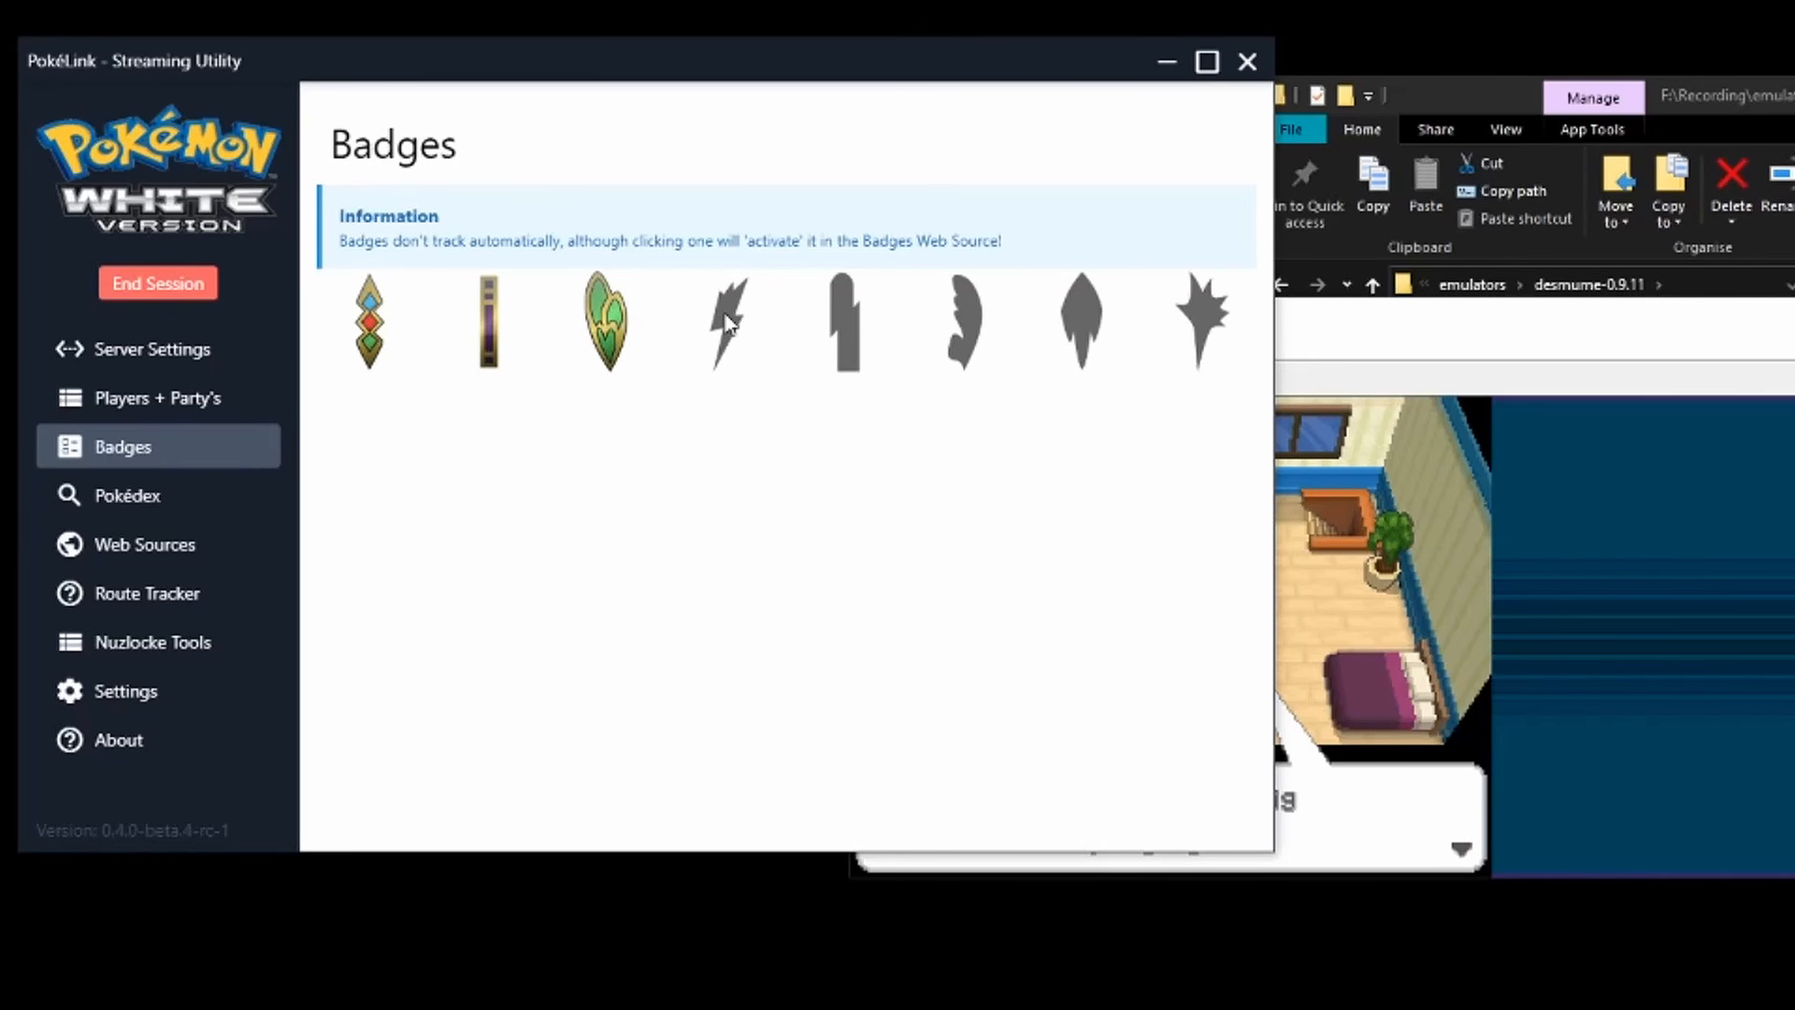
pyautogui.click(728, 321)
pyautogui.click(1080, 320)
pyautogui.click(1203, 309)
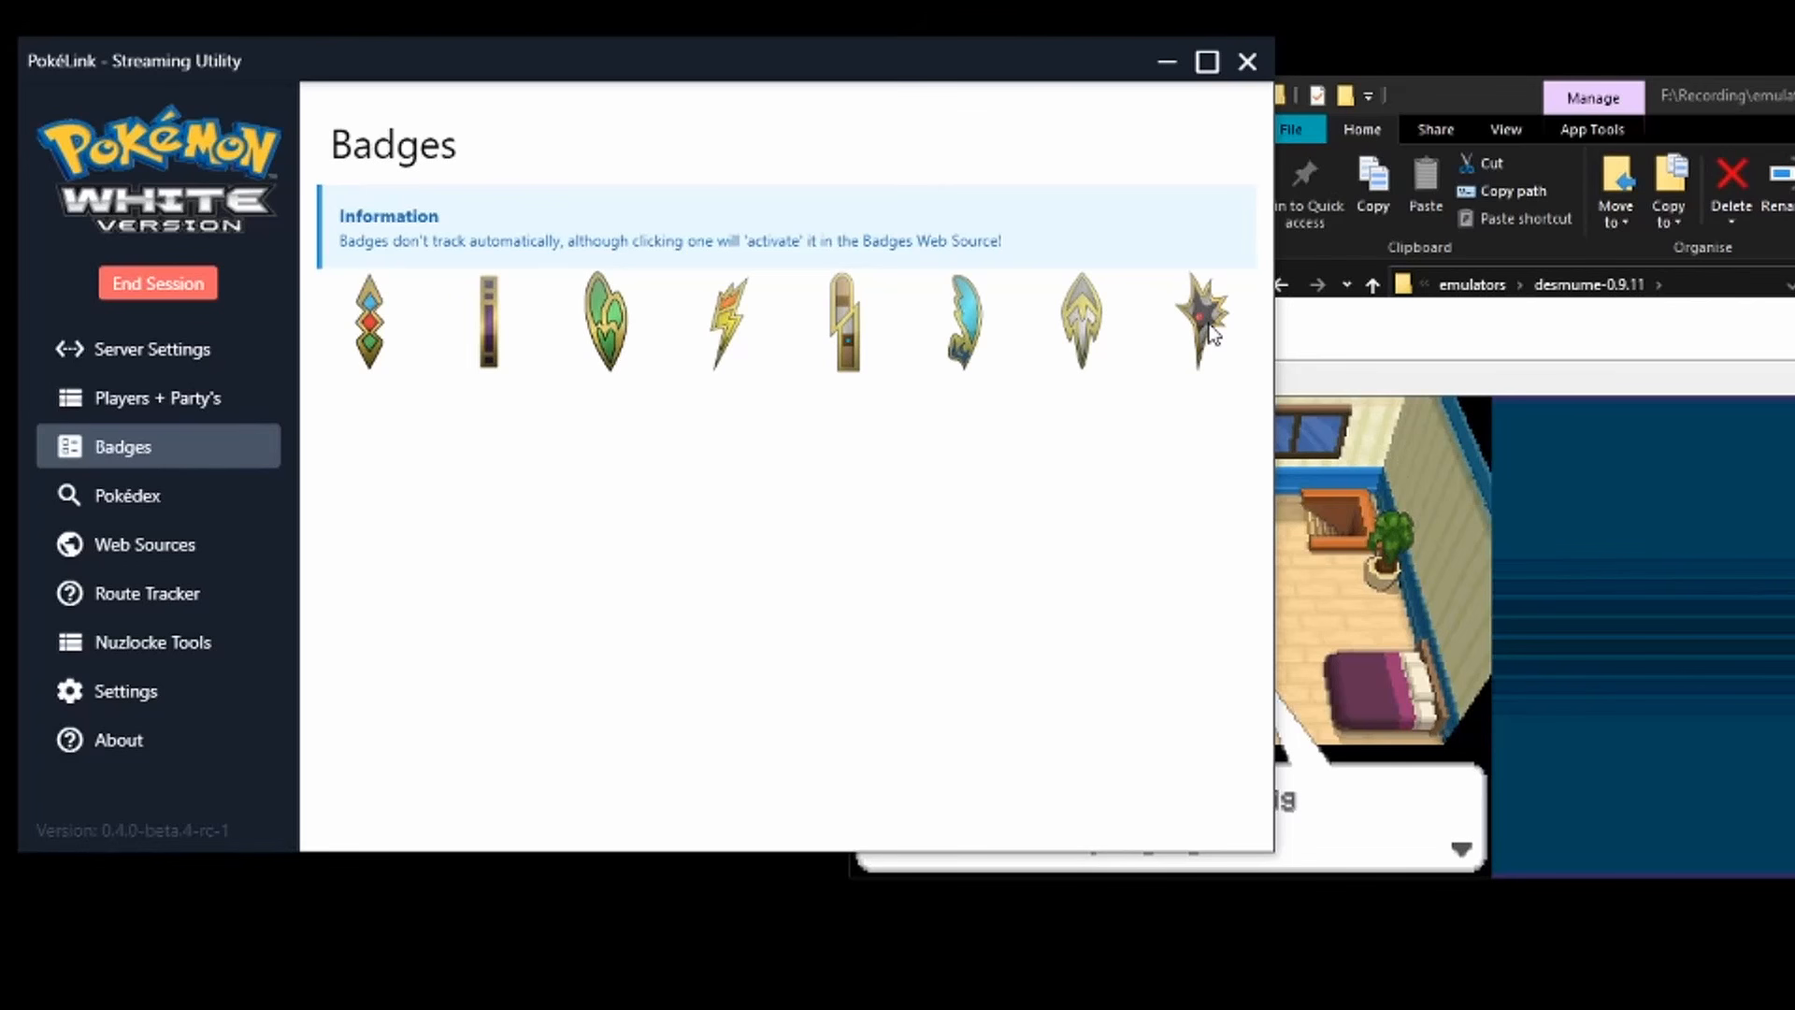
# Deactivate all eight gym badges again.
pyautogui.click(1197, 327)
pyautogui.click(1082, 322)
pyautogui.click(964, 322)
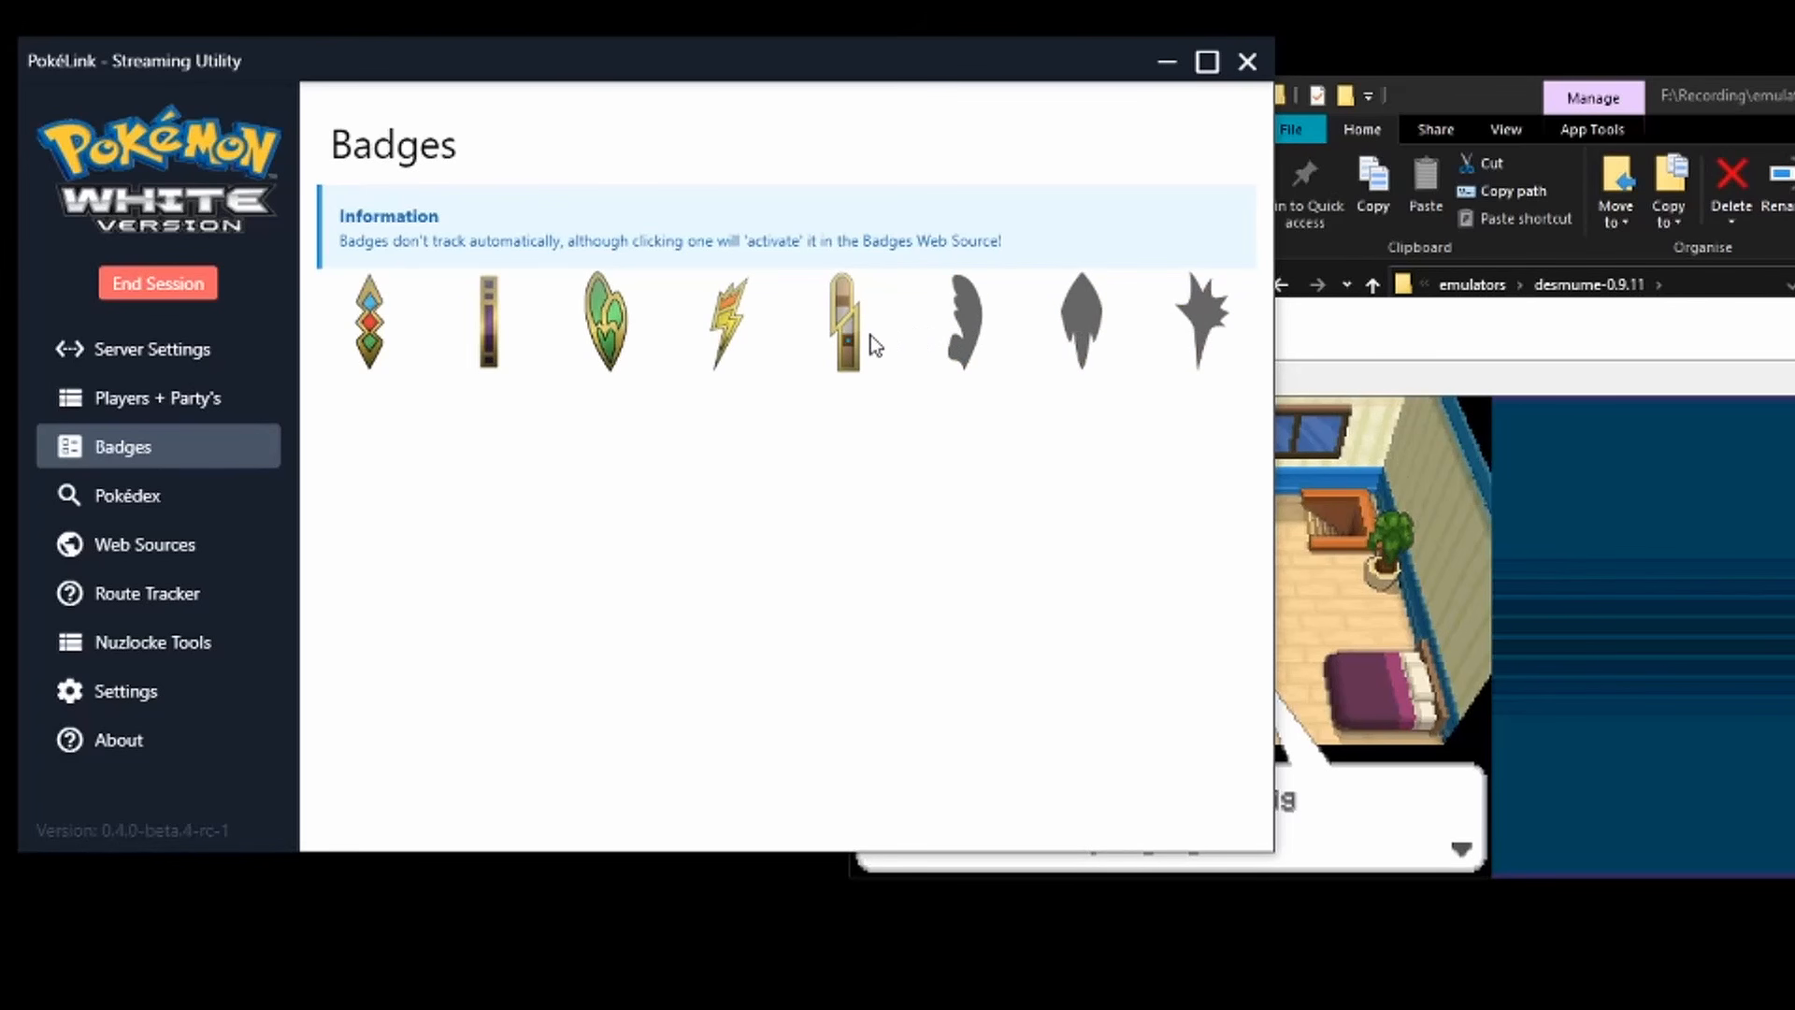
pyautogui.click(574, 297)
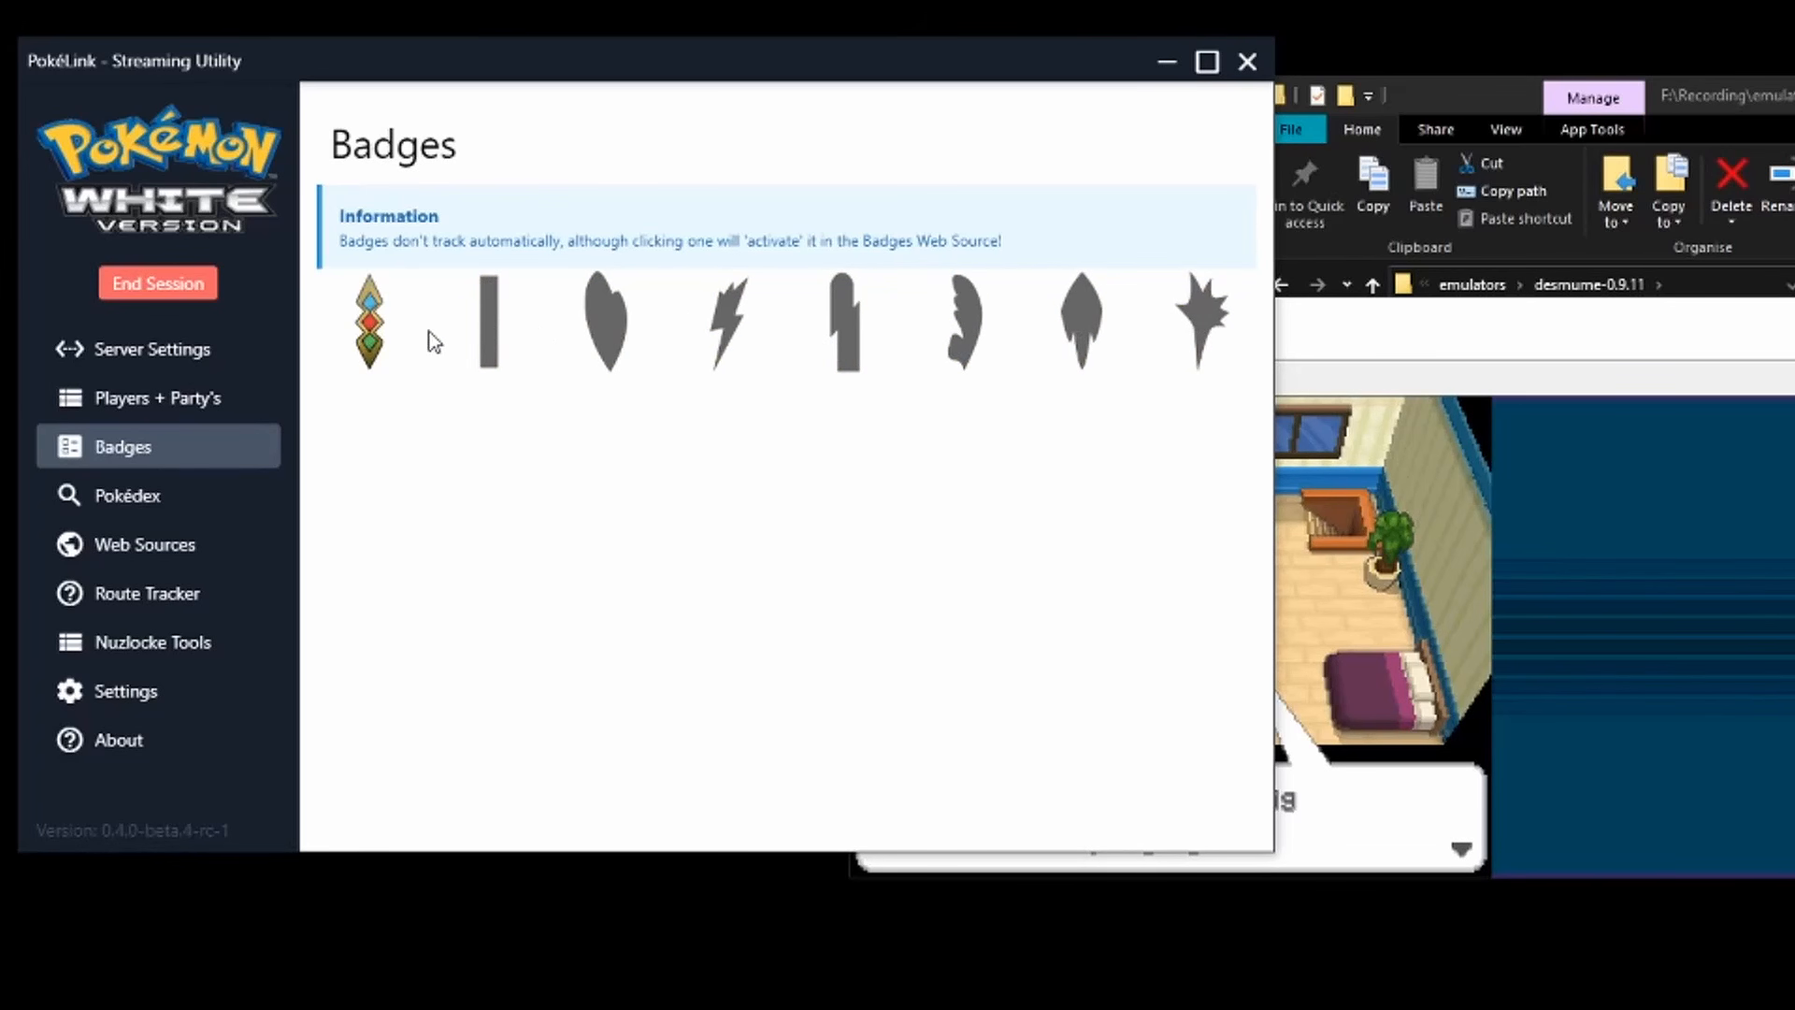
pyautogui.click(375, 327)
# Open the Pokédex and look up the species Charizard.
pyautogui.click(143, 499)
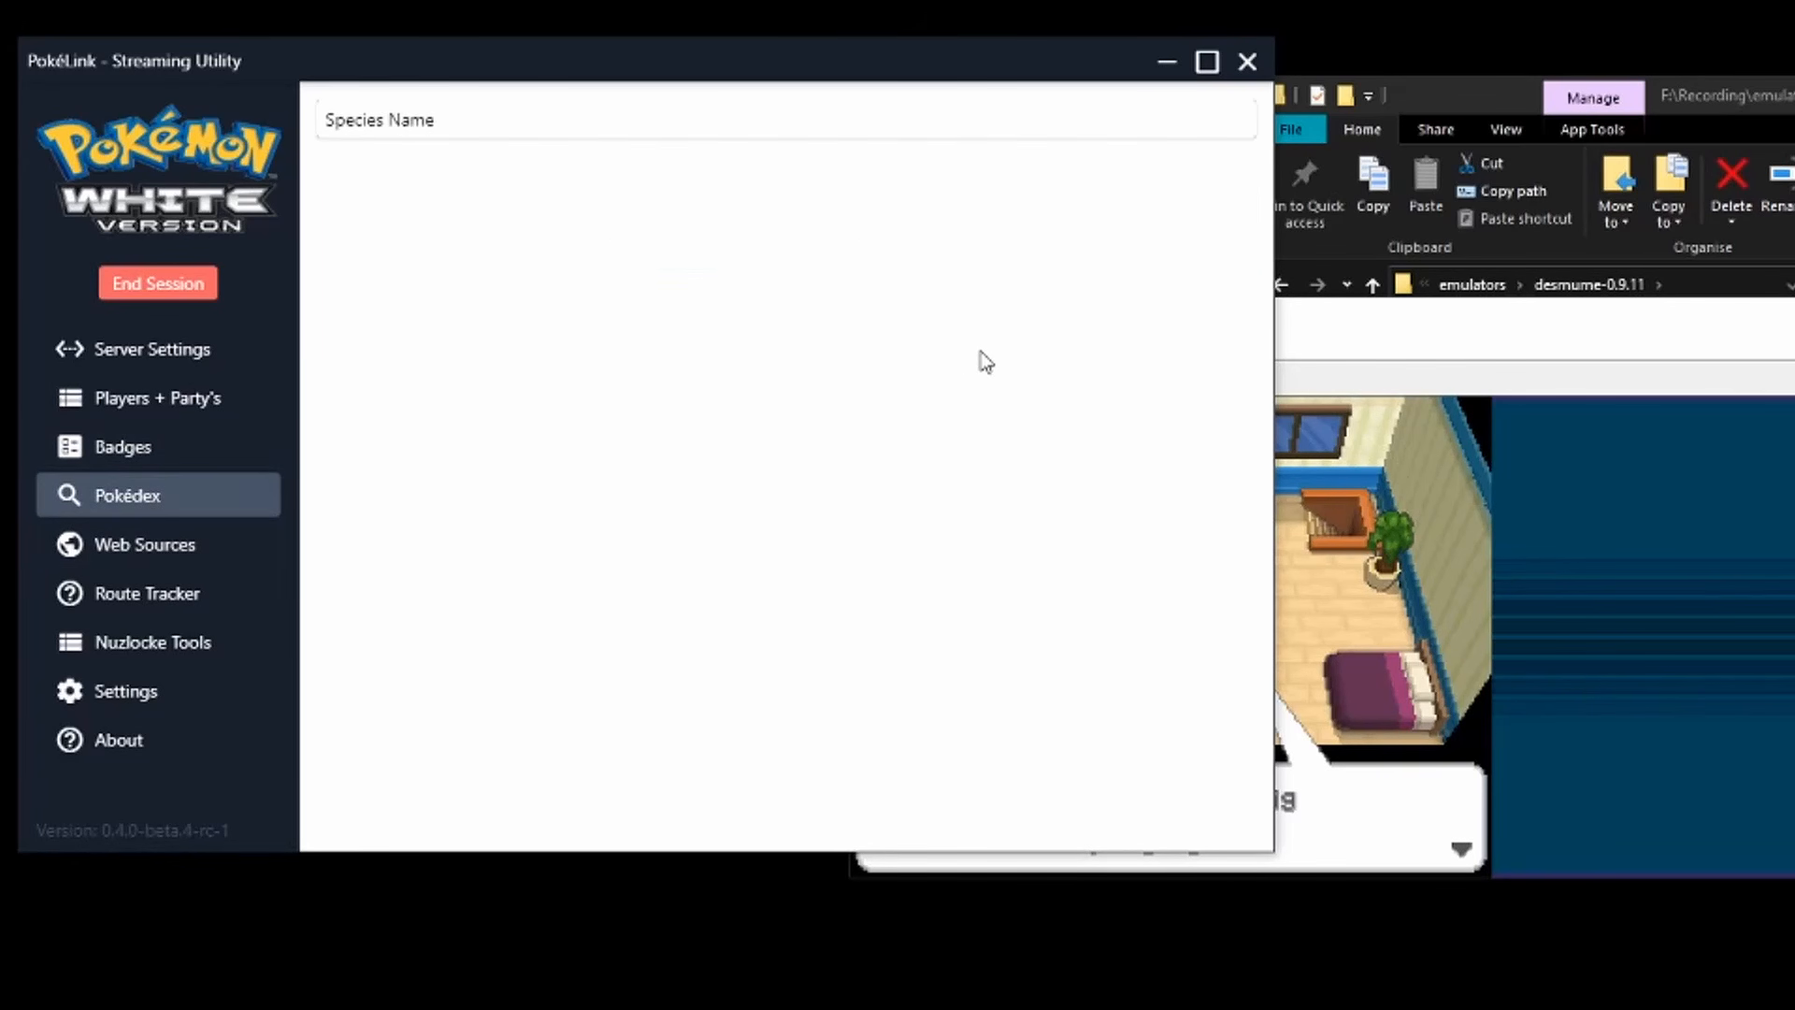
pyautogui.click(692, 122)
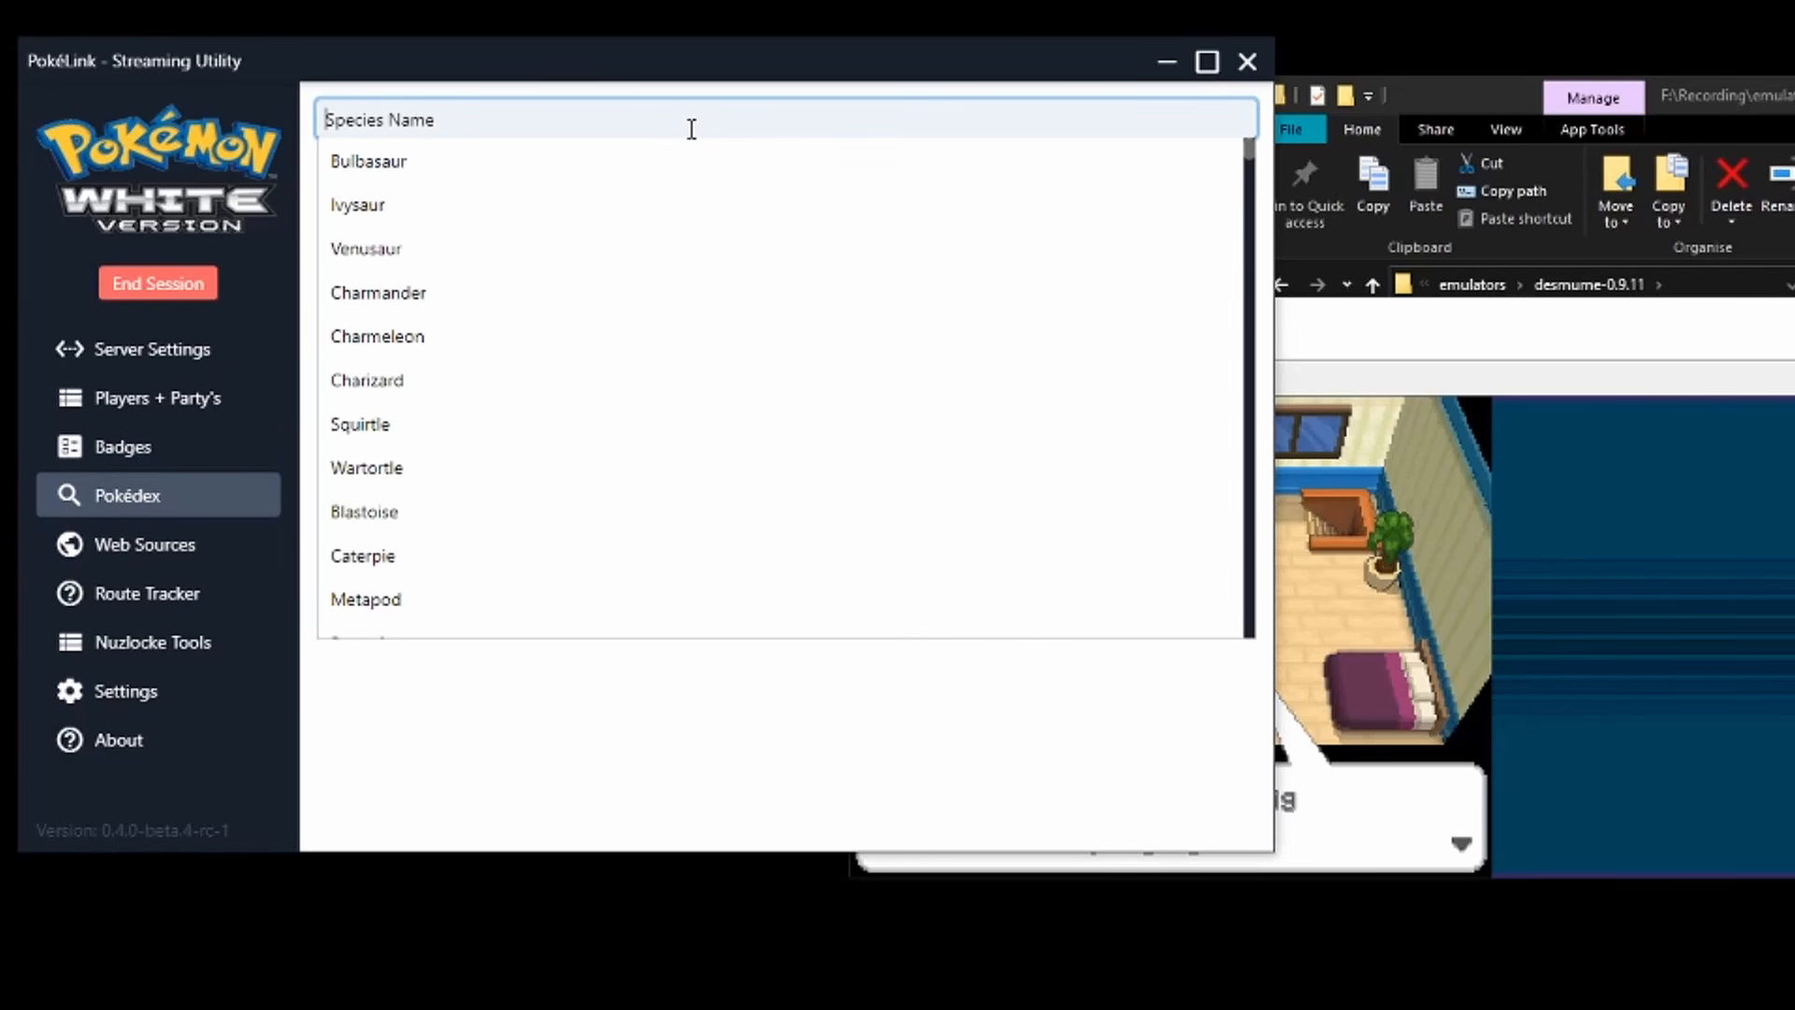
pyautogui.press('Down')
pyautogui.press('Down')
pyautogui.press('Down')
pyautogui.press('Down')
pyautogui.press('Down')
pyautogui.press('Down')
pyautogui.press('Return')
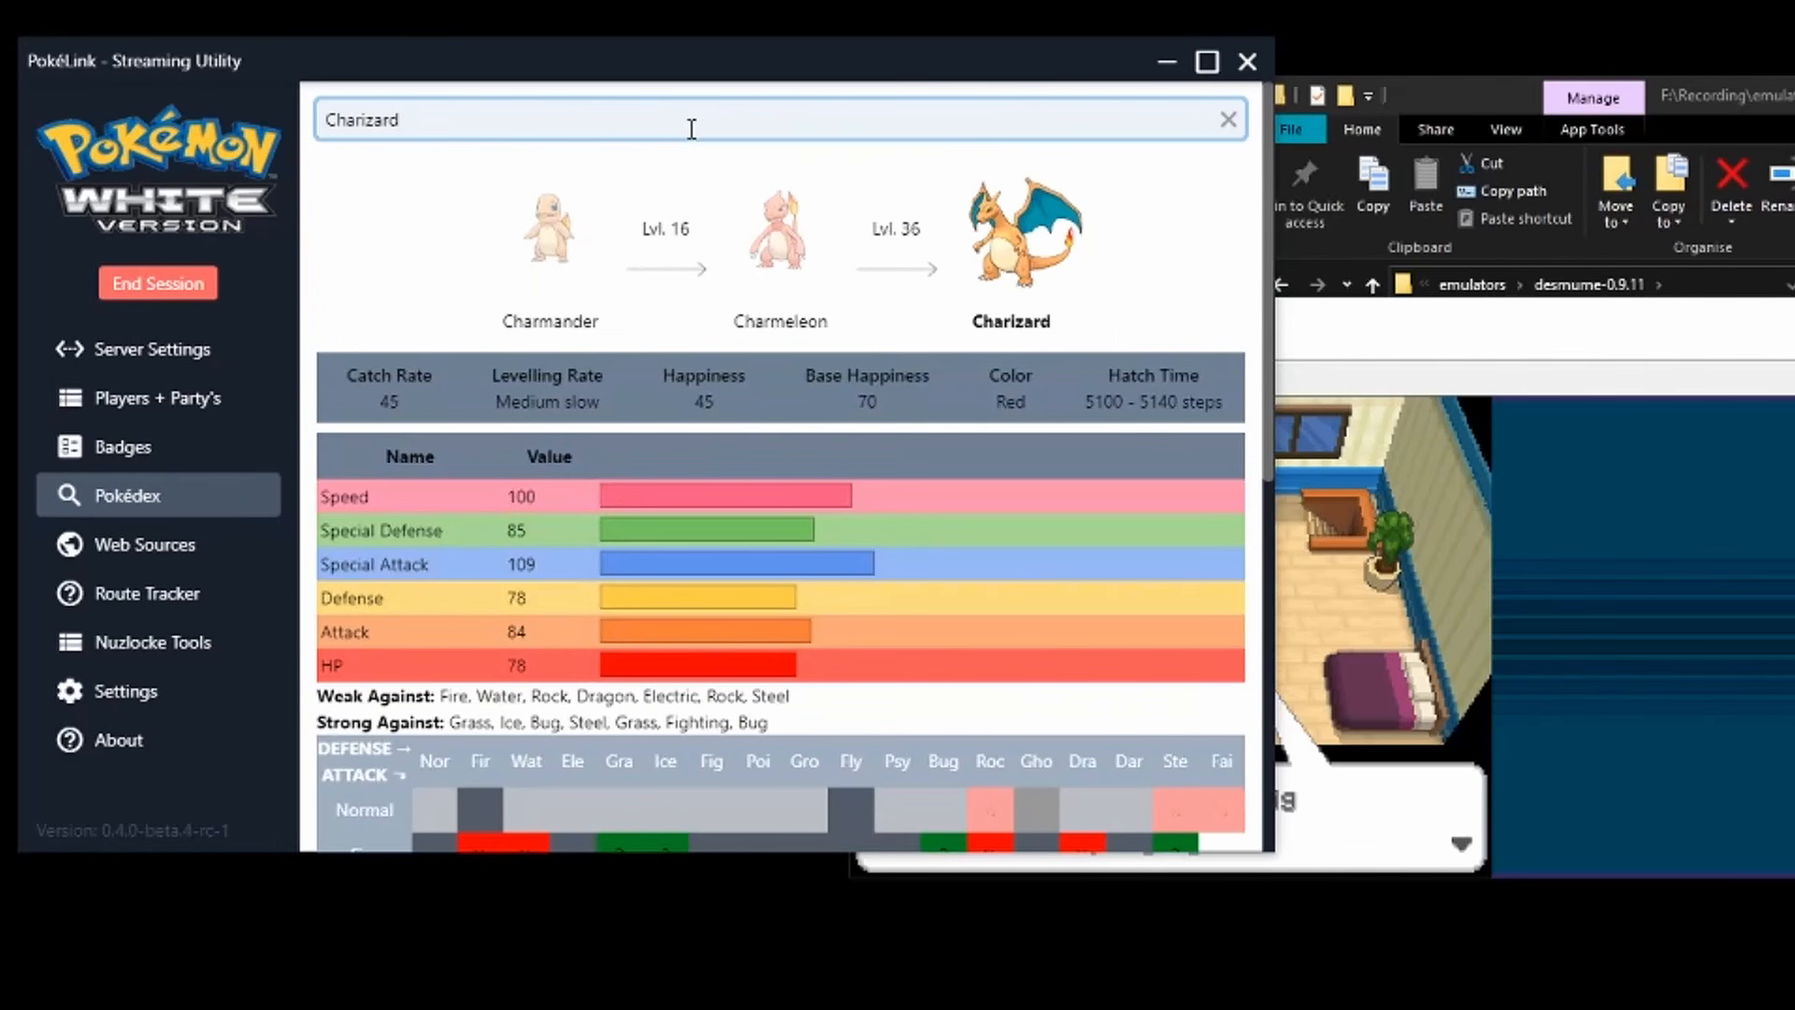
# Maximize the PokéLink window and examine Charizard's base stats and type effectiveness chart.
pyautogui.click(1207, 62)
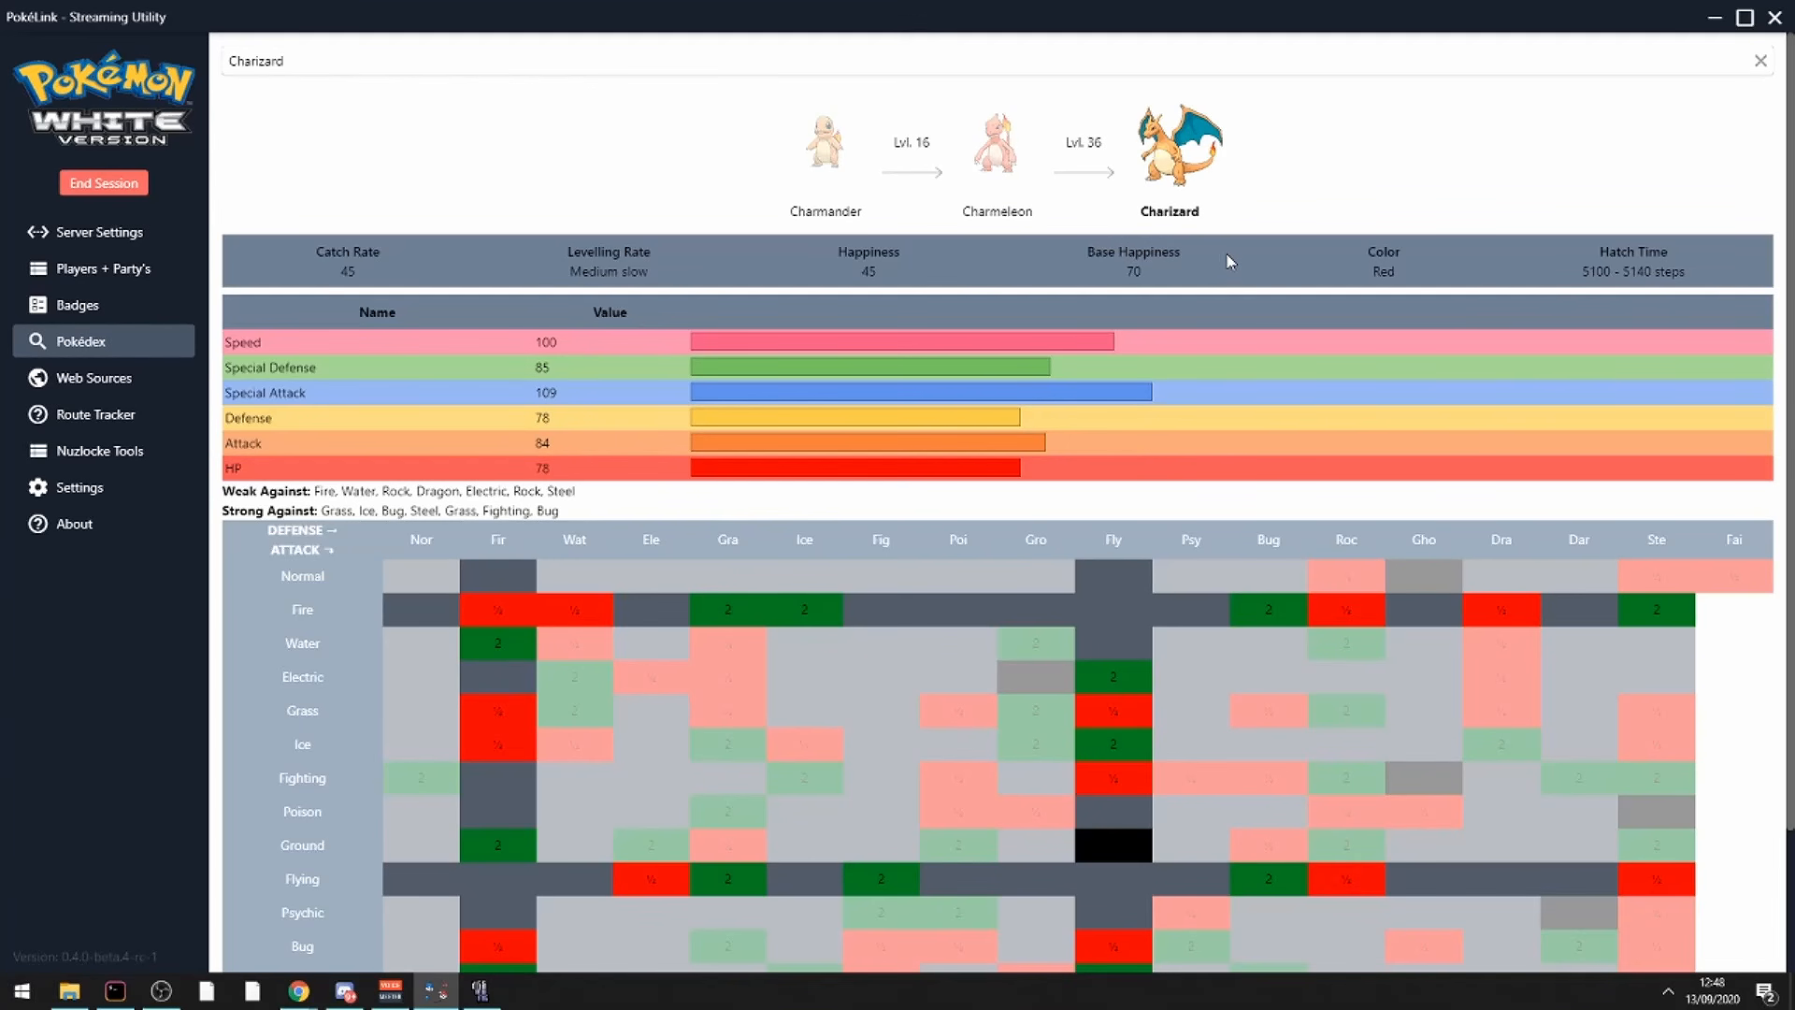
pyautogui.scroll(-2, 565, 304)
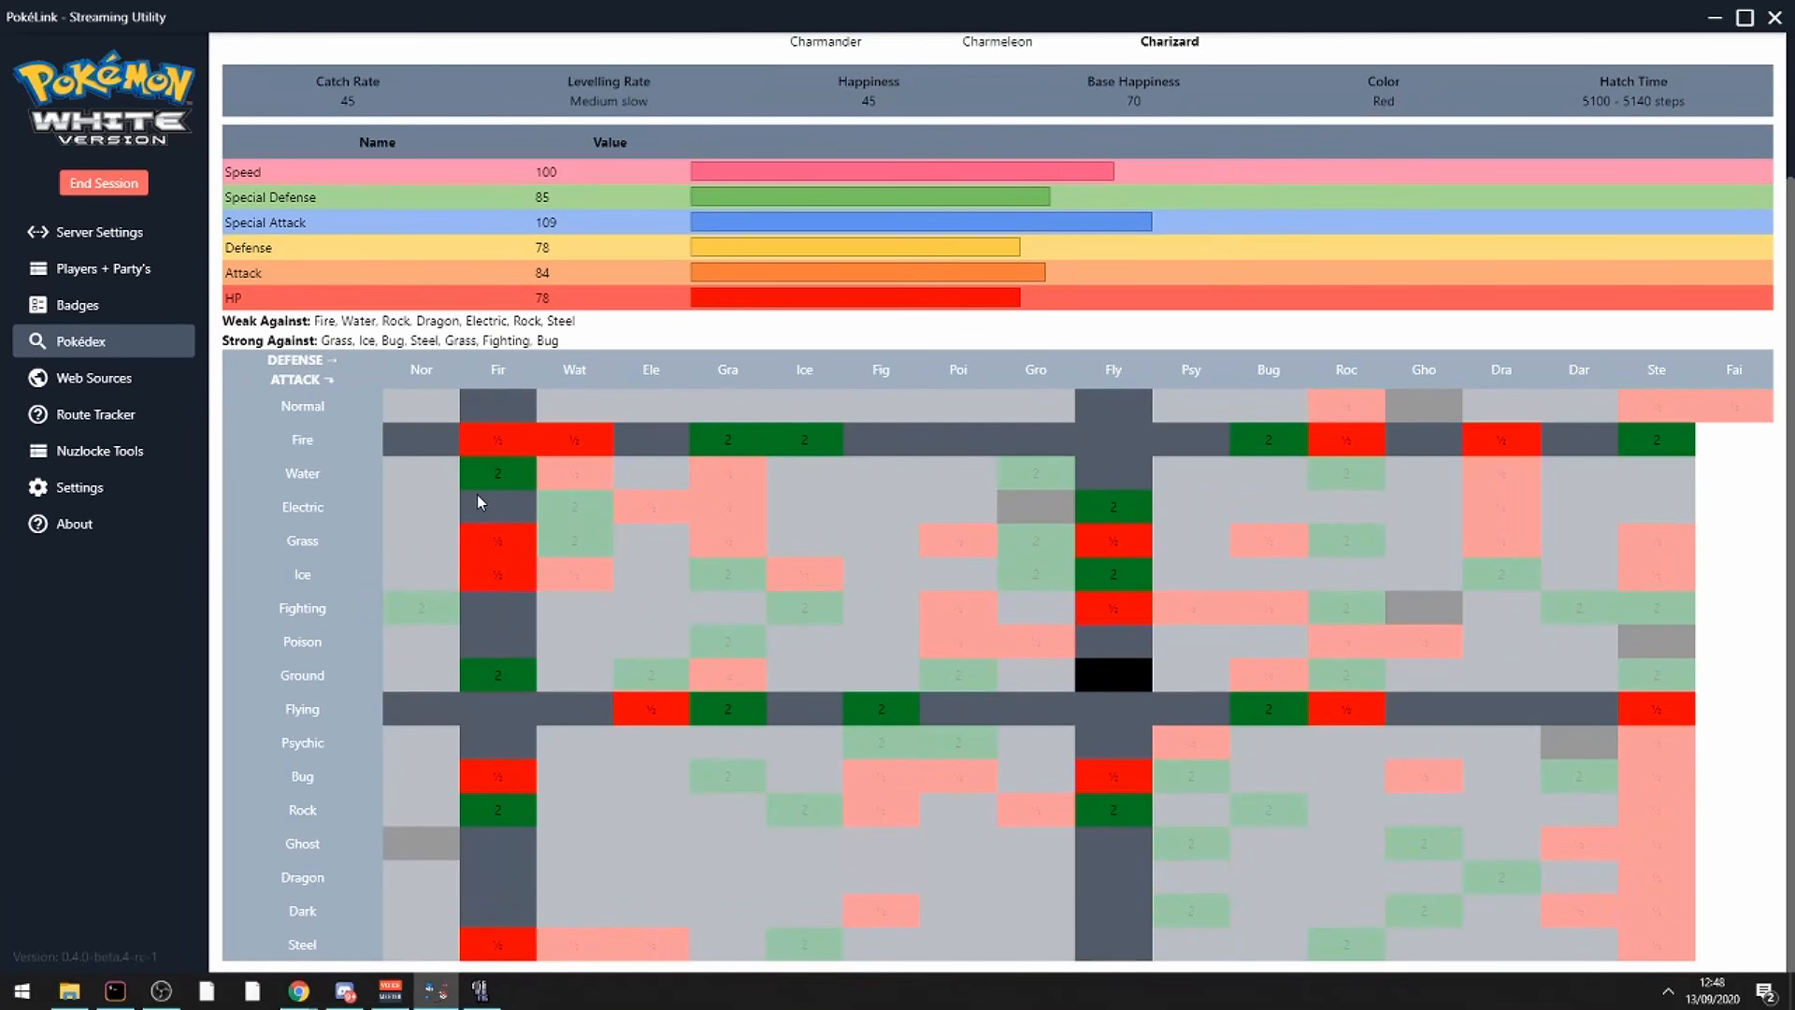
pyautogui.moveTo(480, 503)
# Open Web Sources and browse the available overlay themes without selecting one.
pyautogui.click(91, 379)
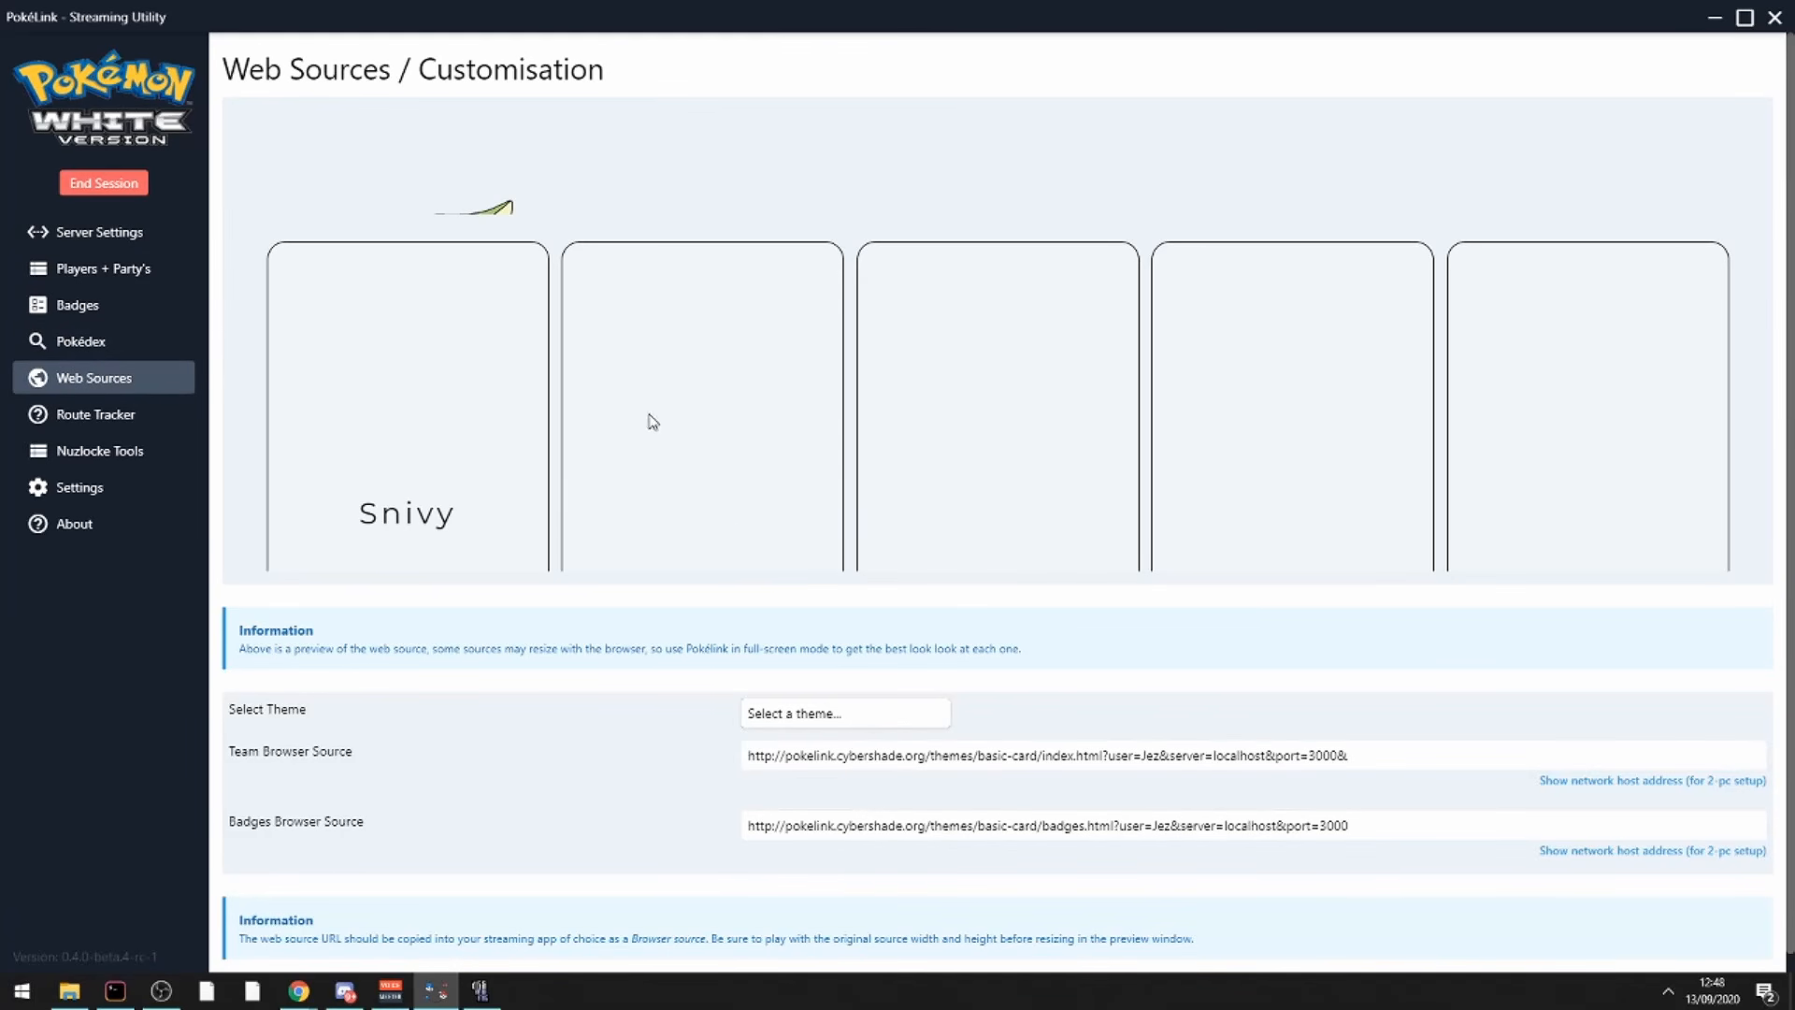
pyautogui.scroll(-1, 764, 324)
pyautogui.scroll(1, 764, 325)
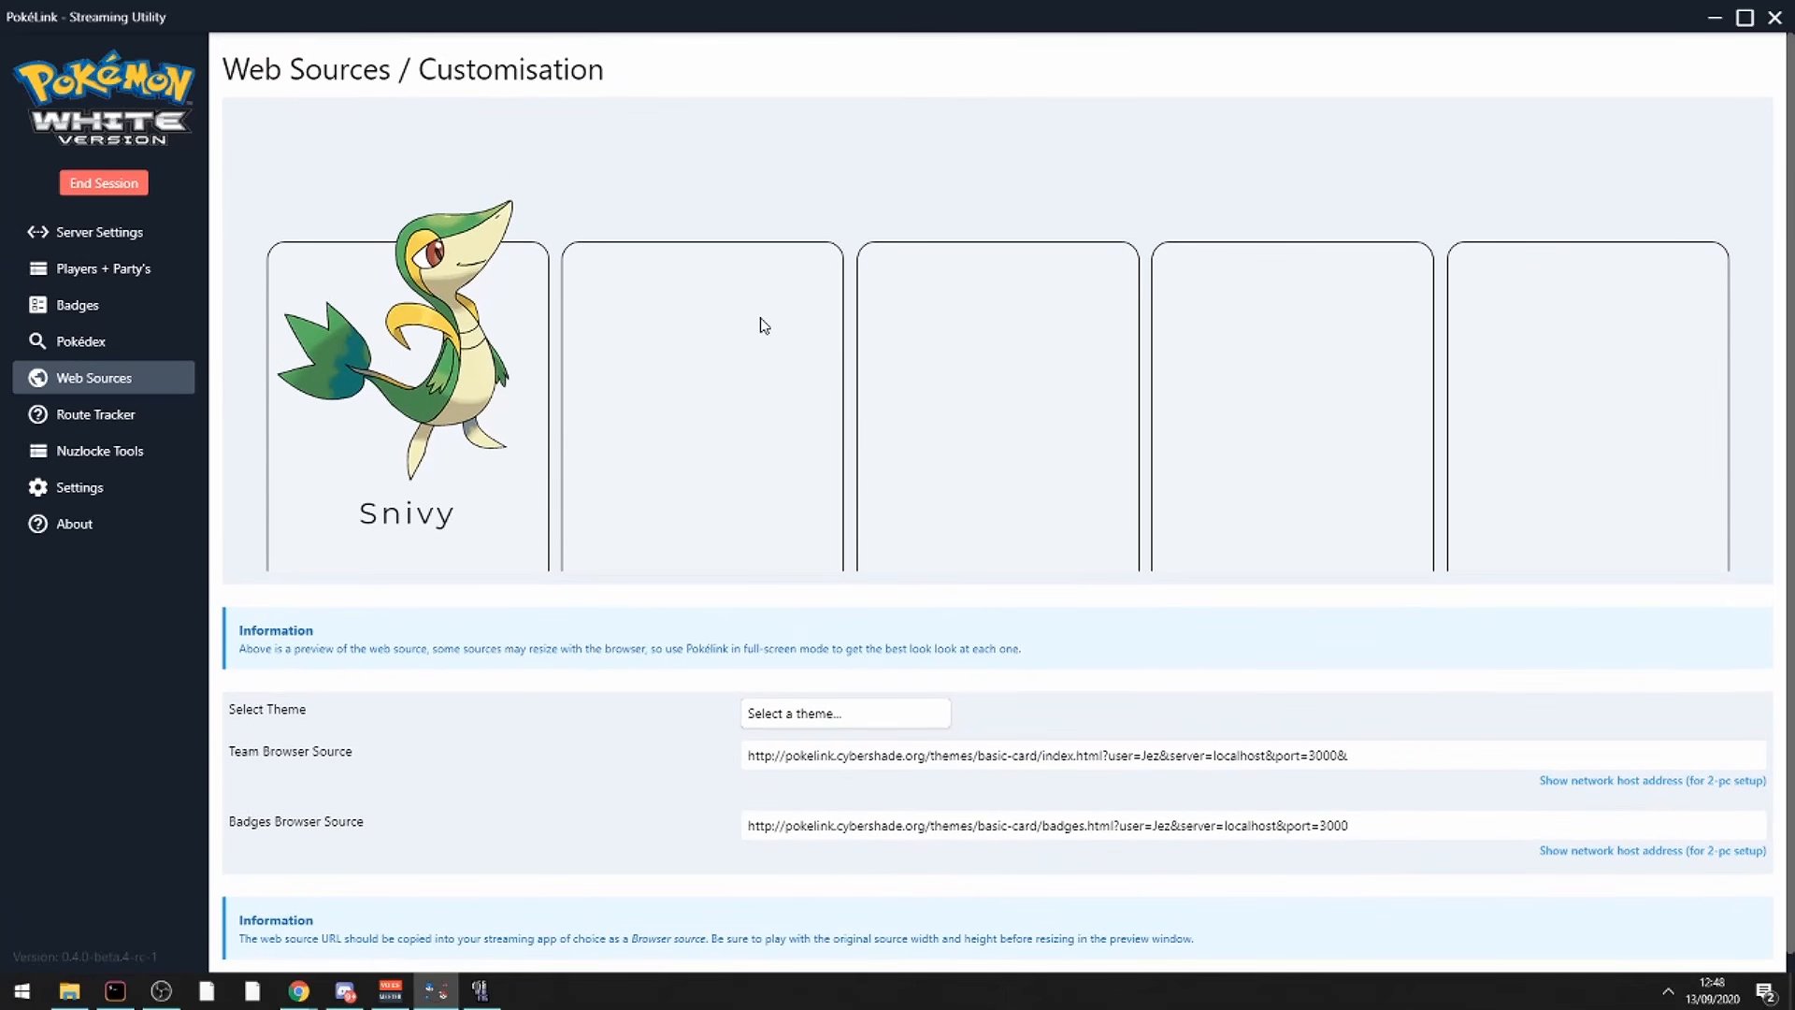
pyautogui.click(914, 725)
pyautogui.scroll(-3, 1173, 675)
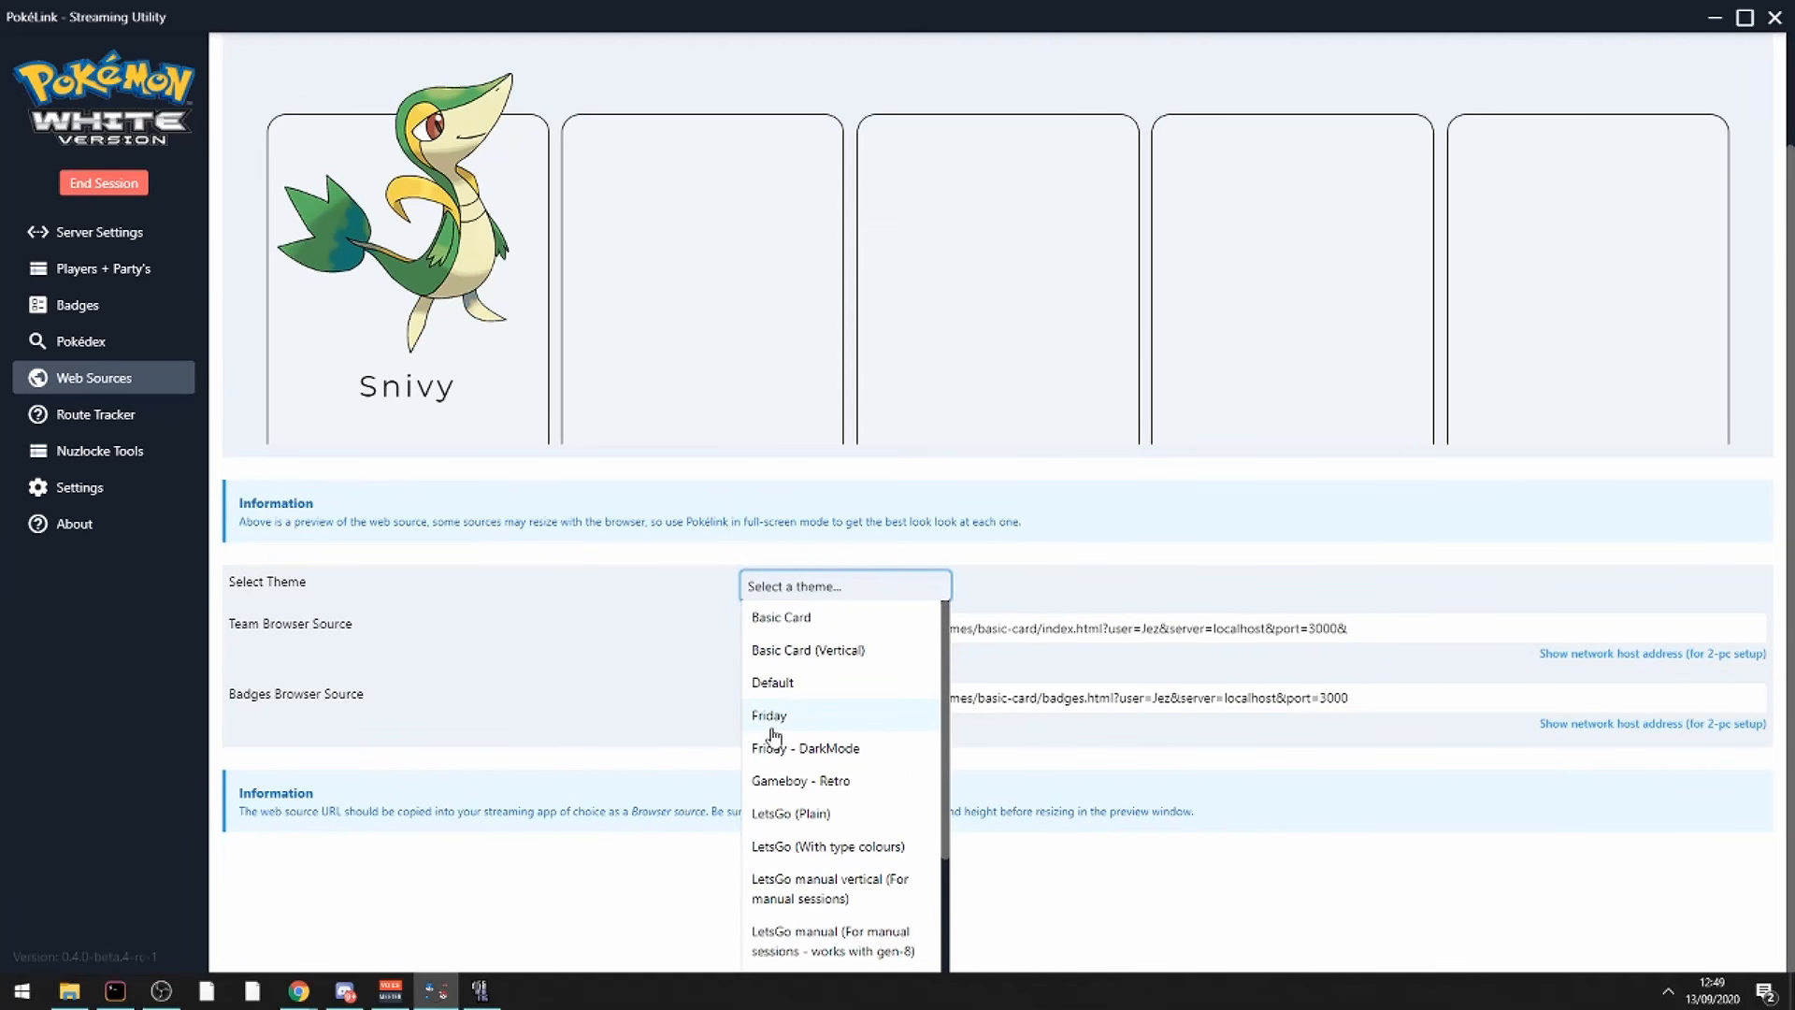
pyautogui.scroll(-2, 842, 776)
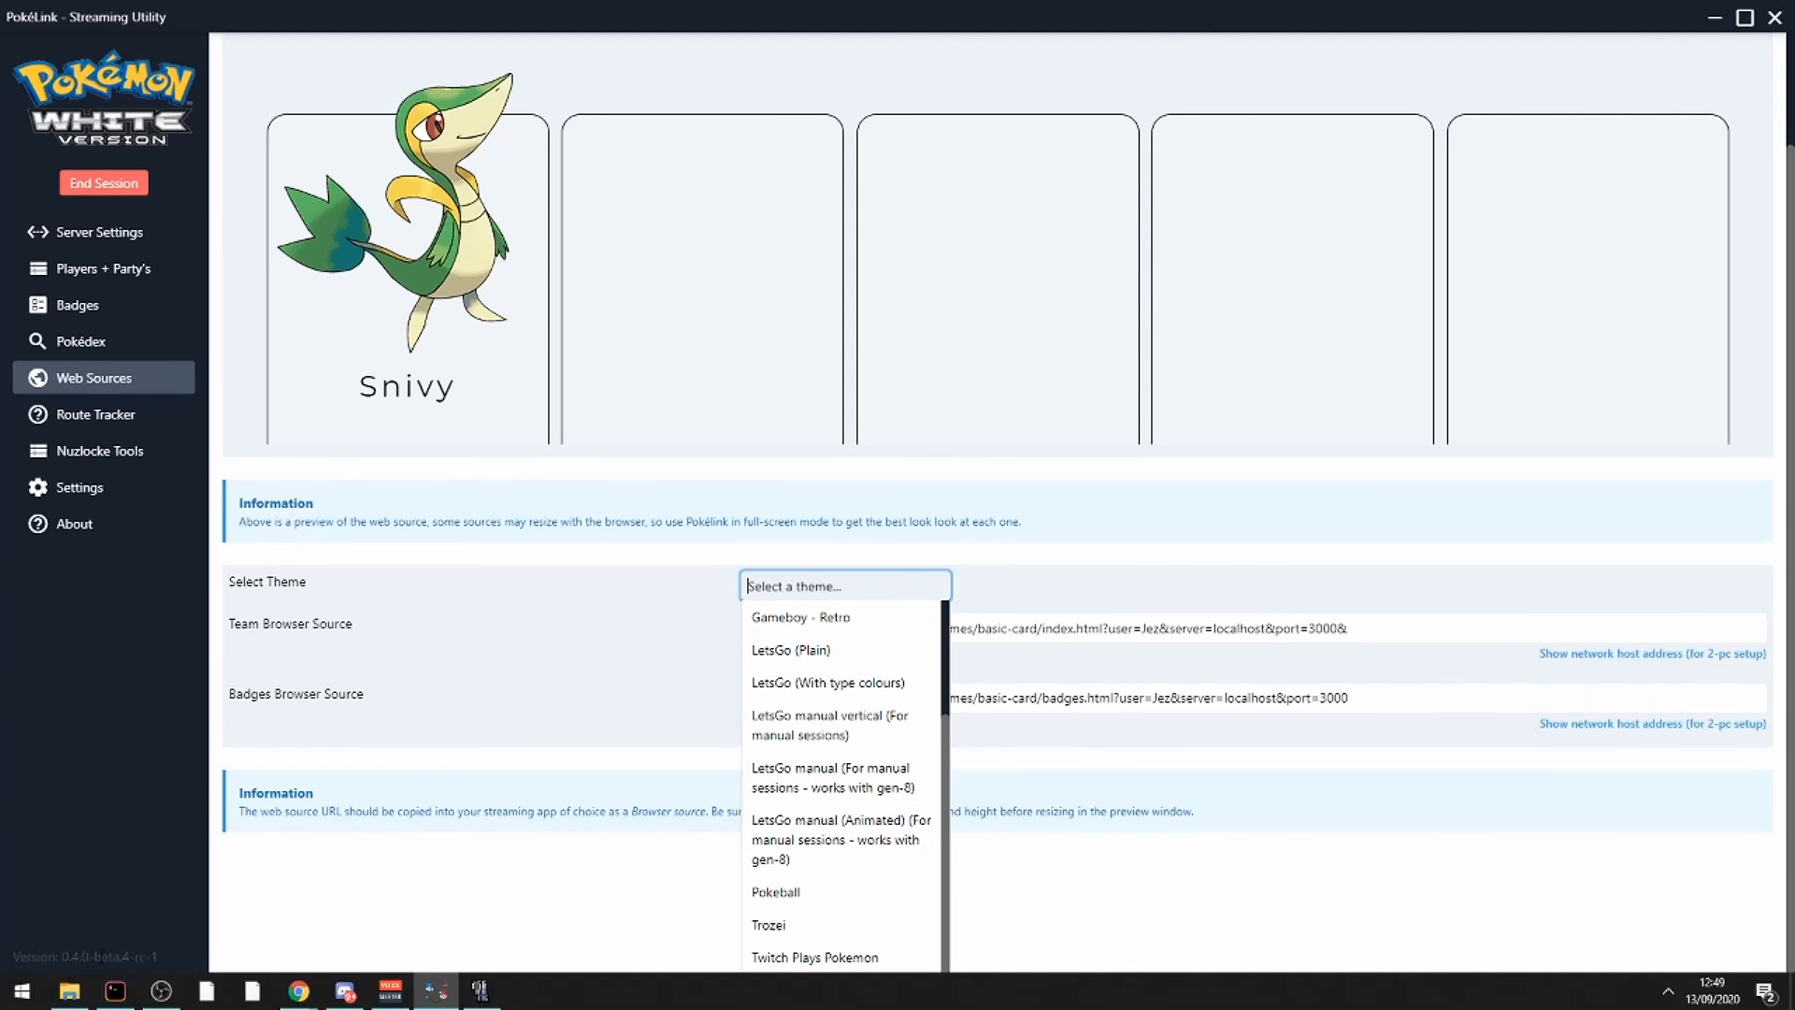
pyautogui.moveTo(102, 957); pyautogui.dragTo(208, 969)
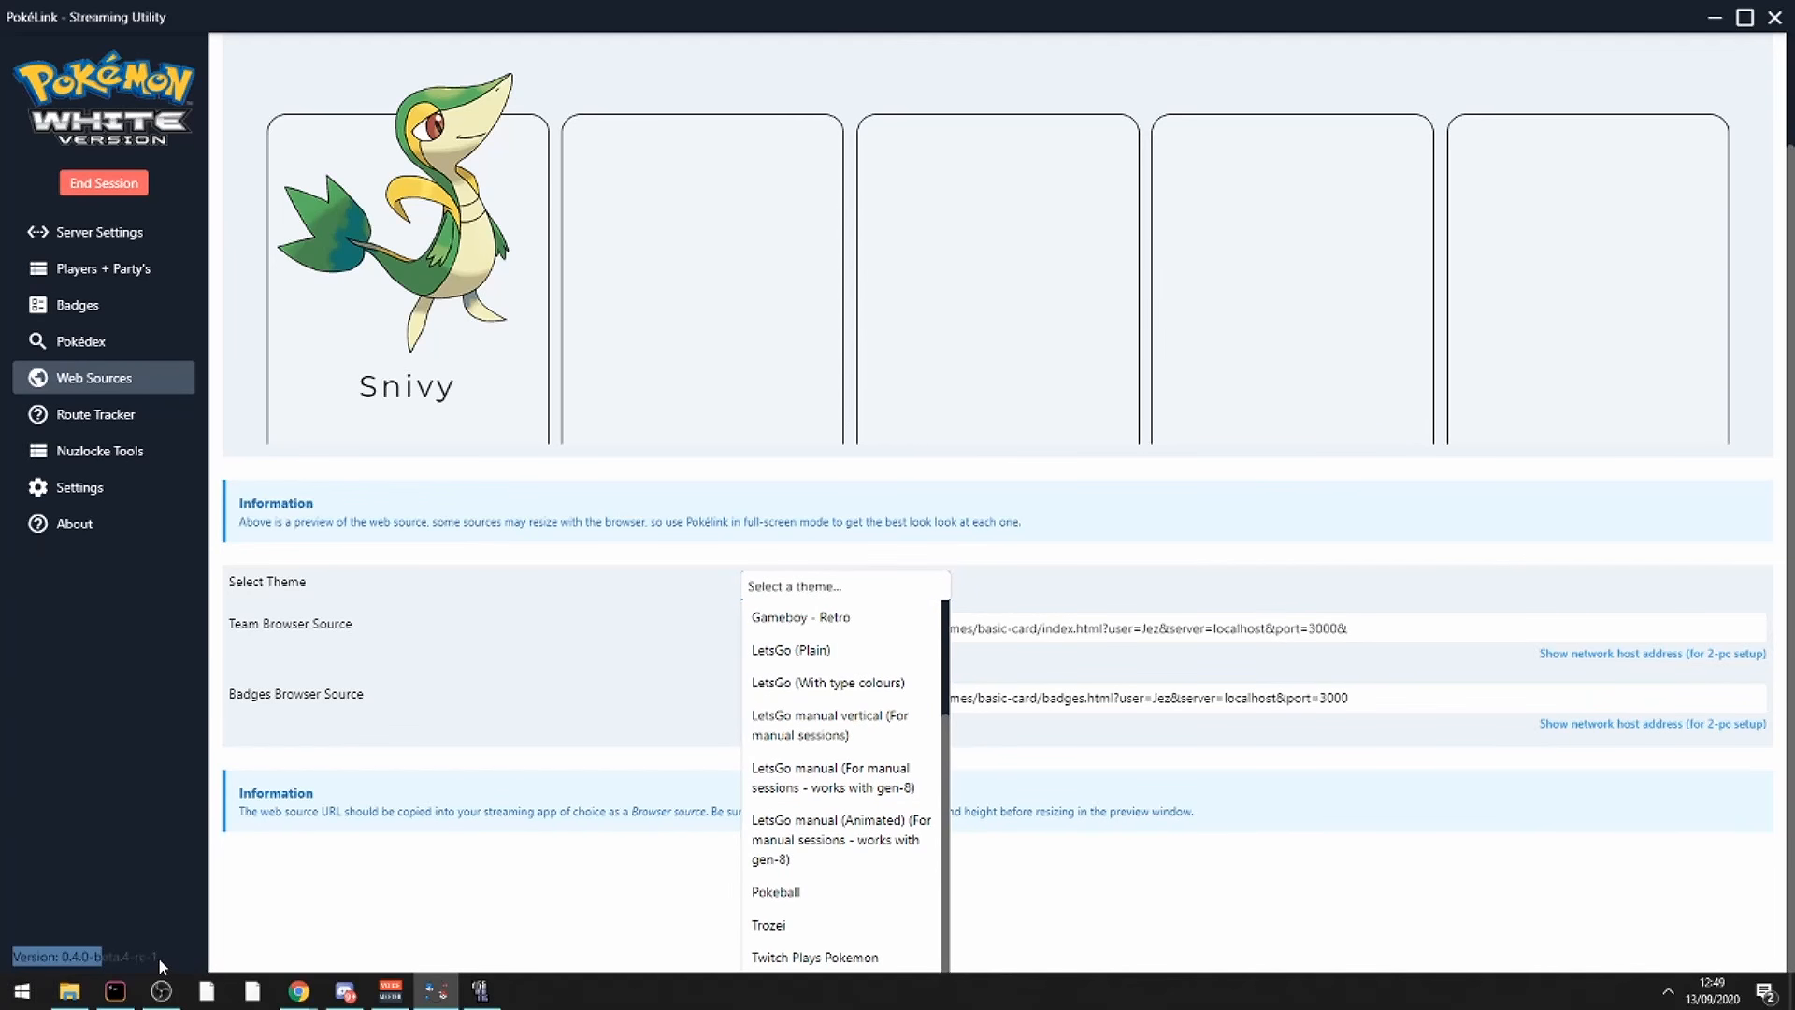
pyautogui.click(161, 966)
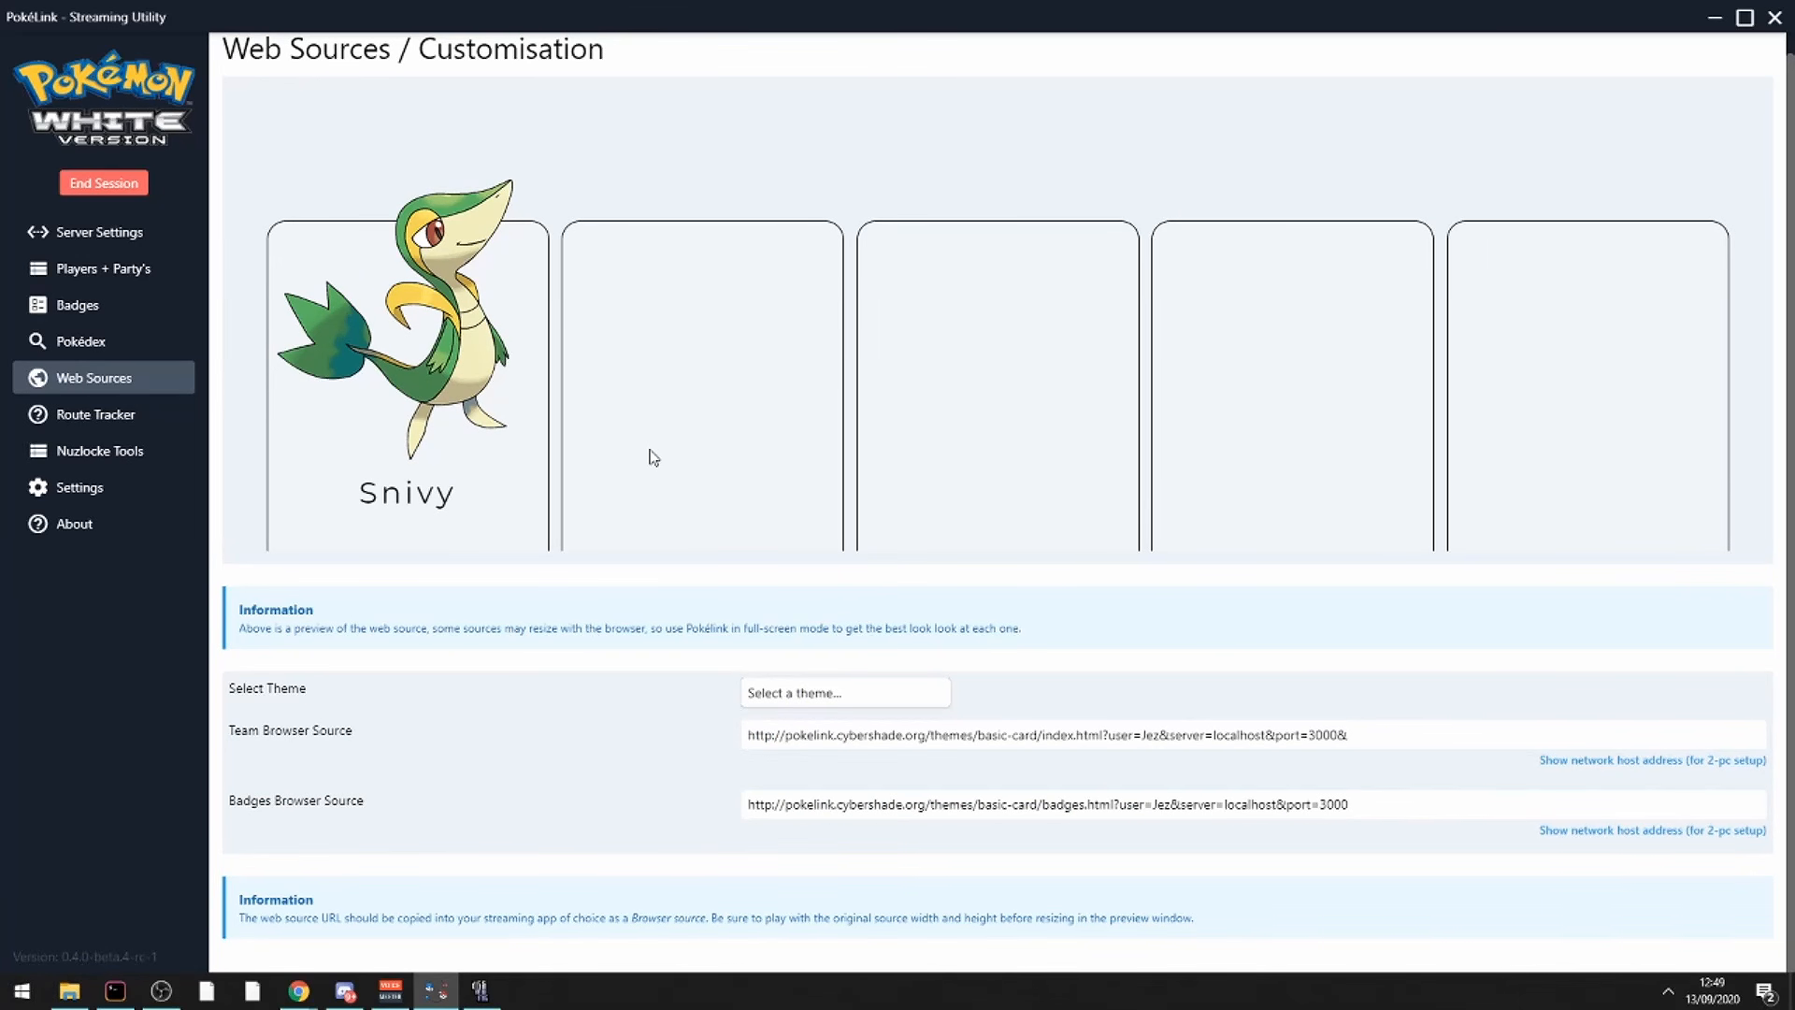
pyautogui.scroll(1, 564, 251)
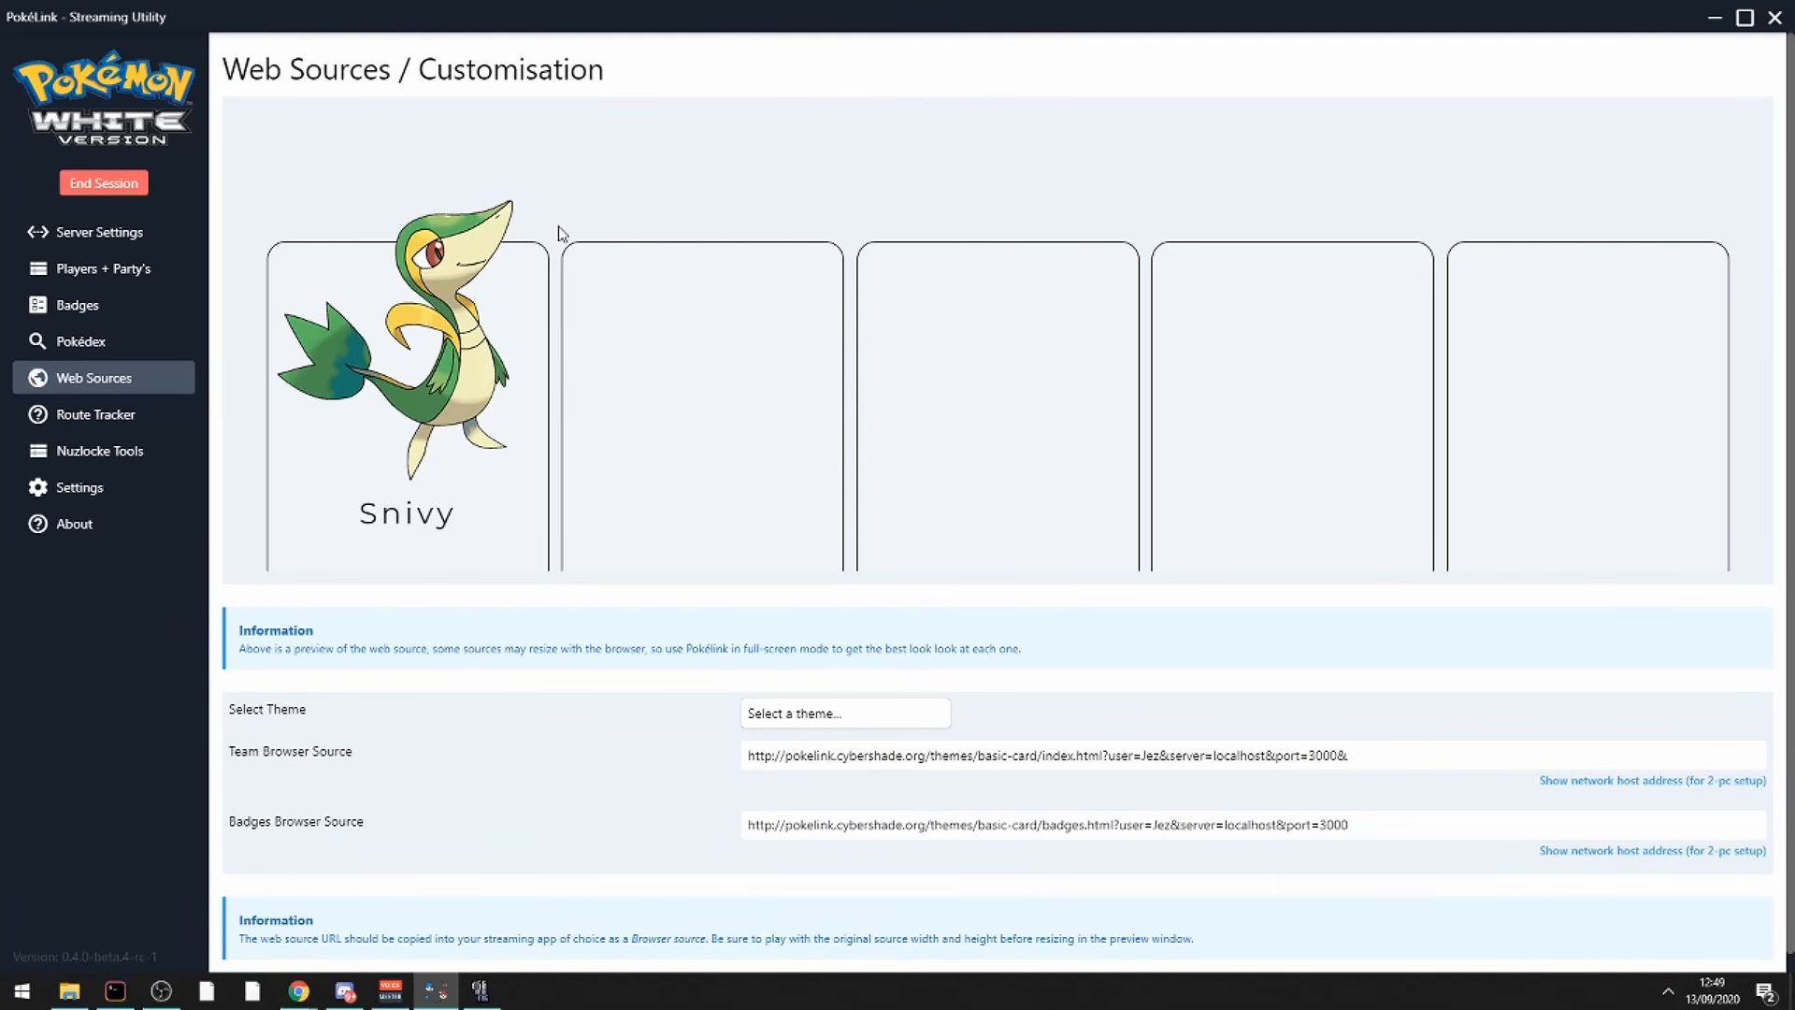
# Apply the LetsGo (Plain) theme and examine the Snivy card in the web source preview.
pyautogui.click(905, 715)
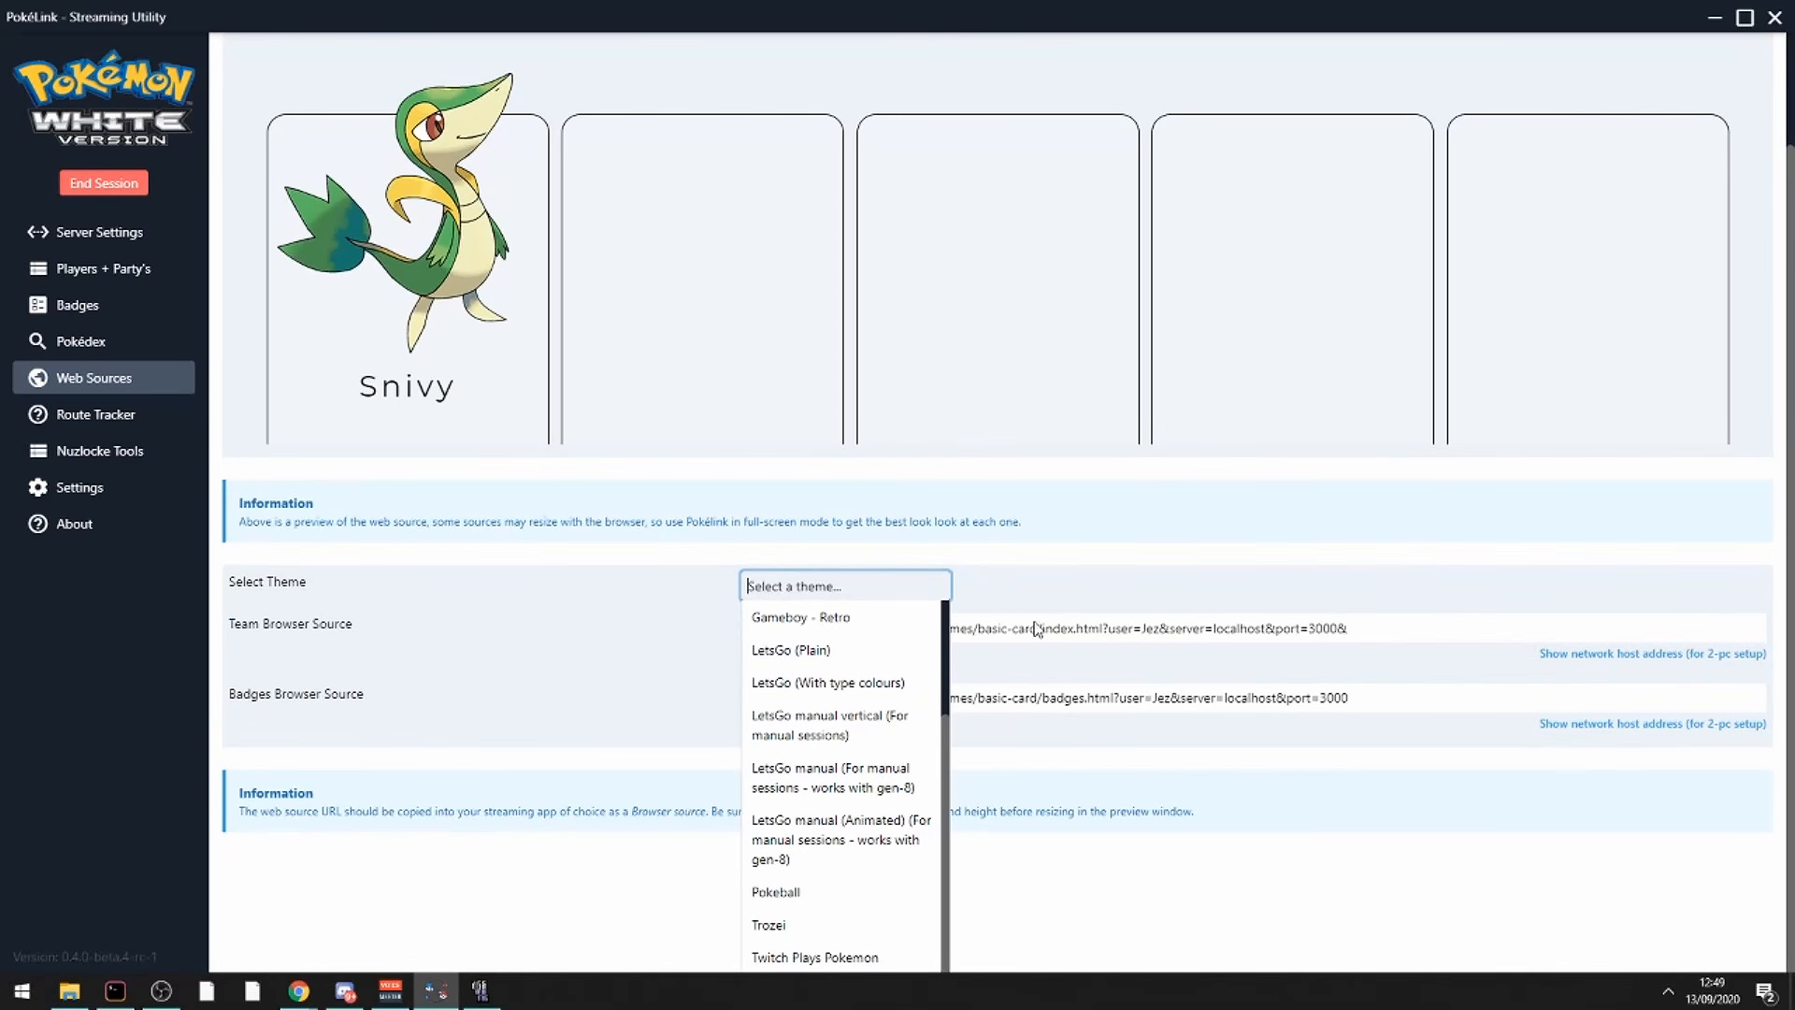
pyautogui.scroll(2, 797, 906)
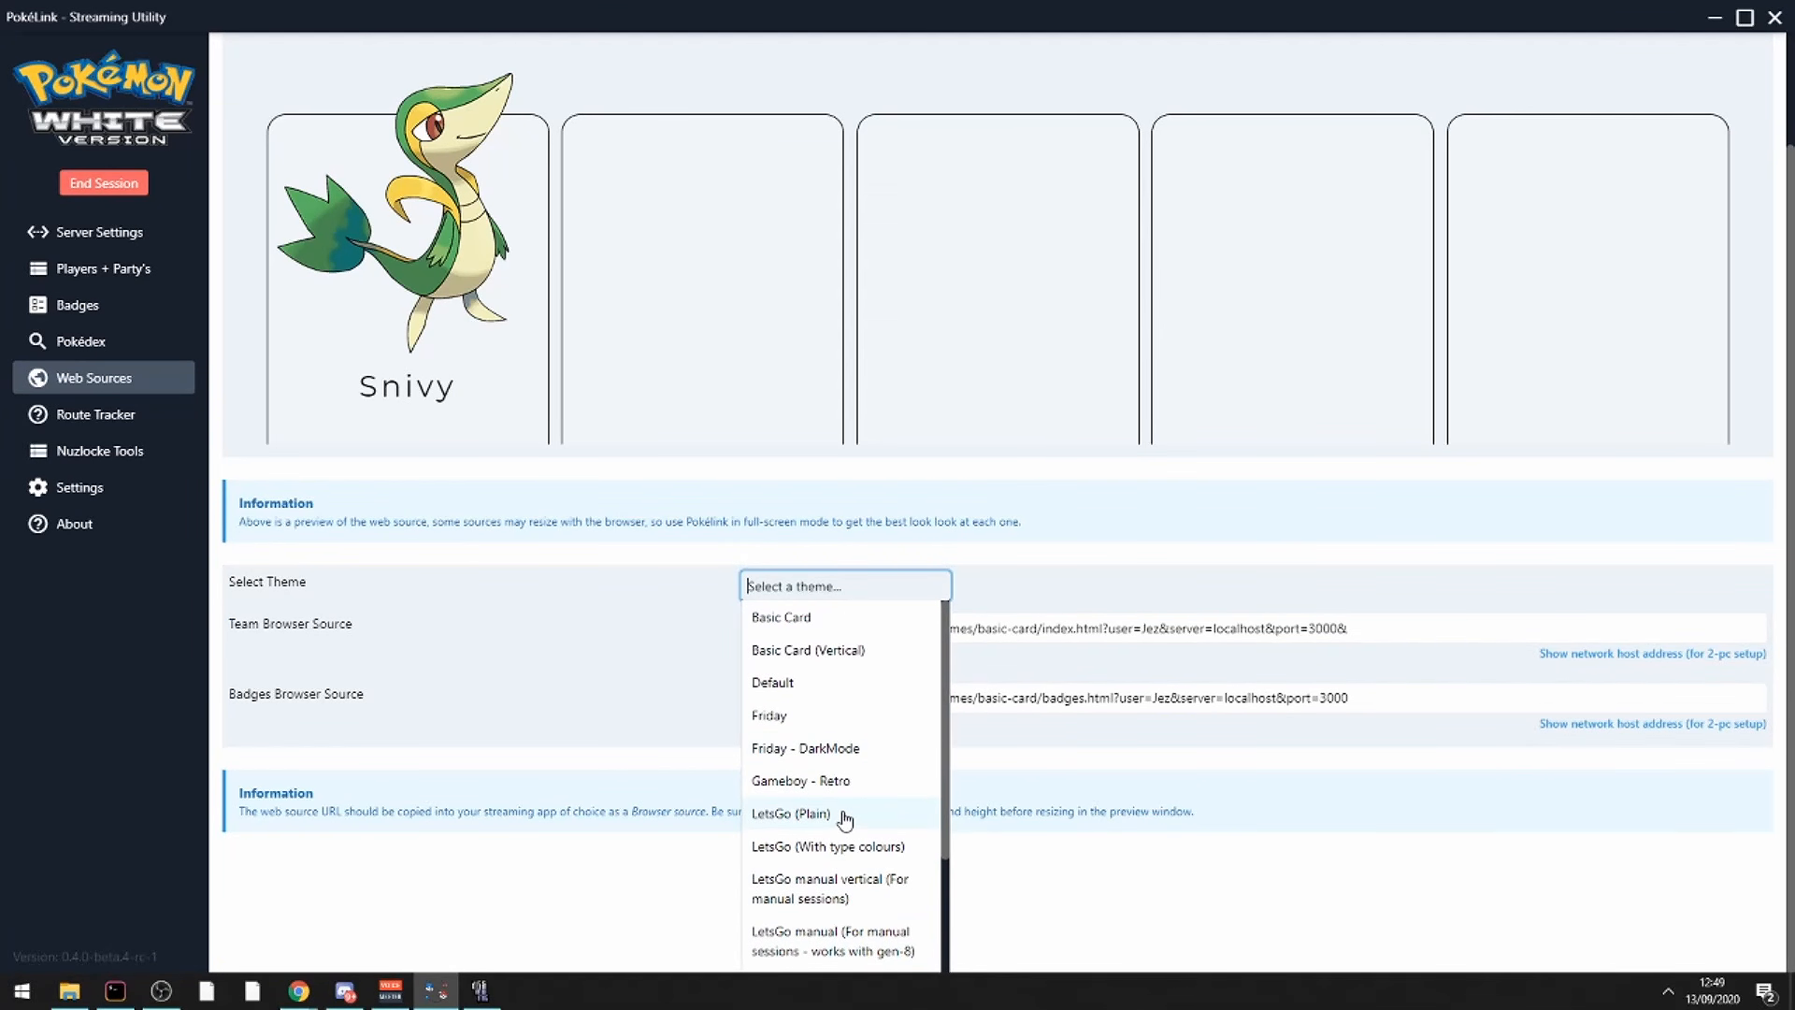
pyautogui.click(845, 819)
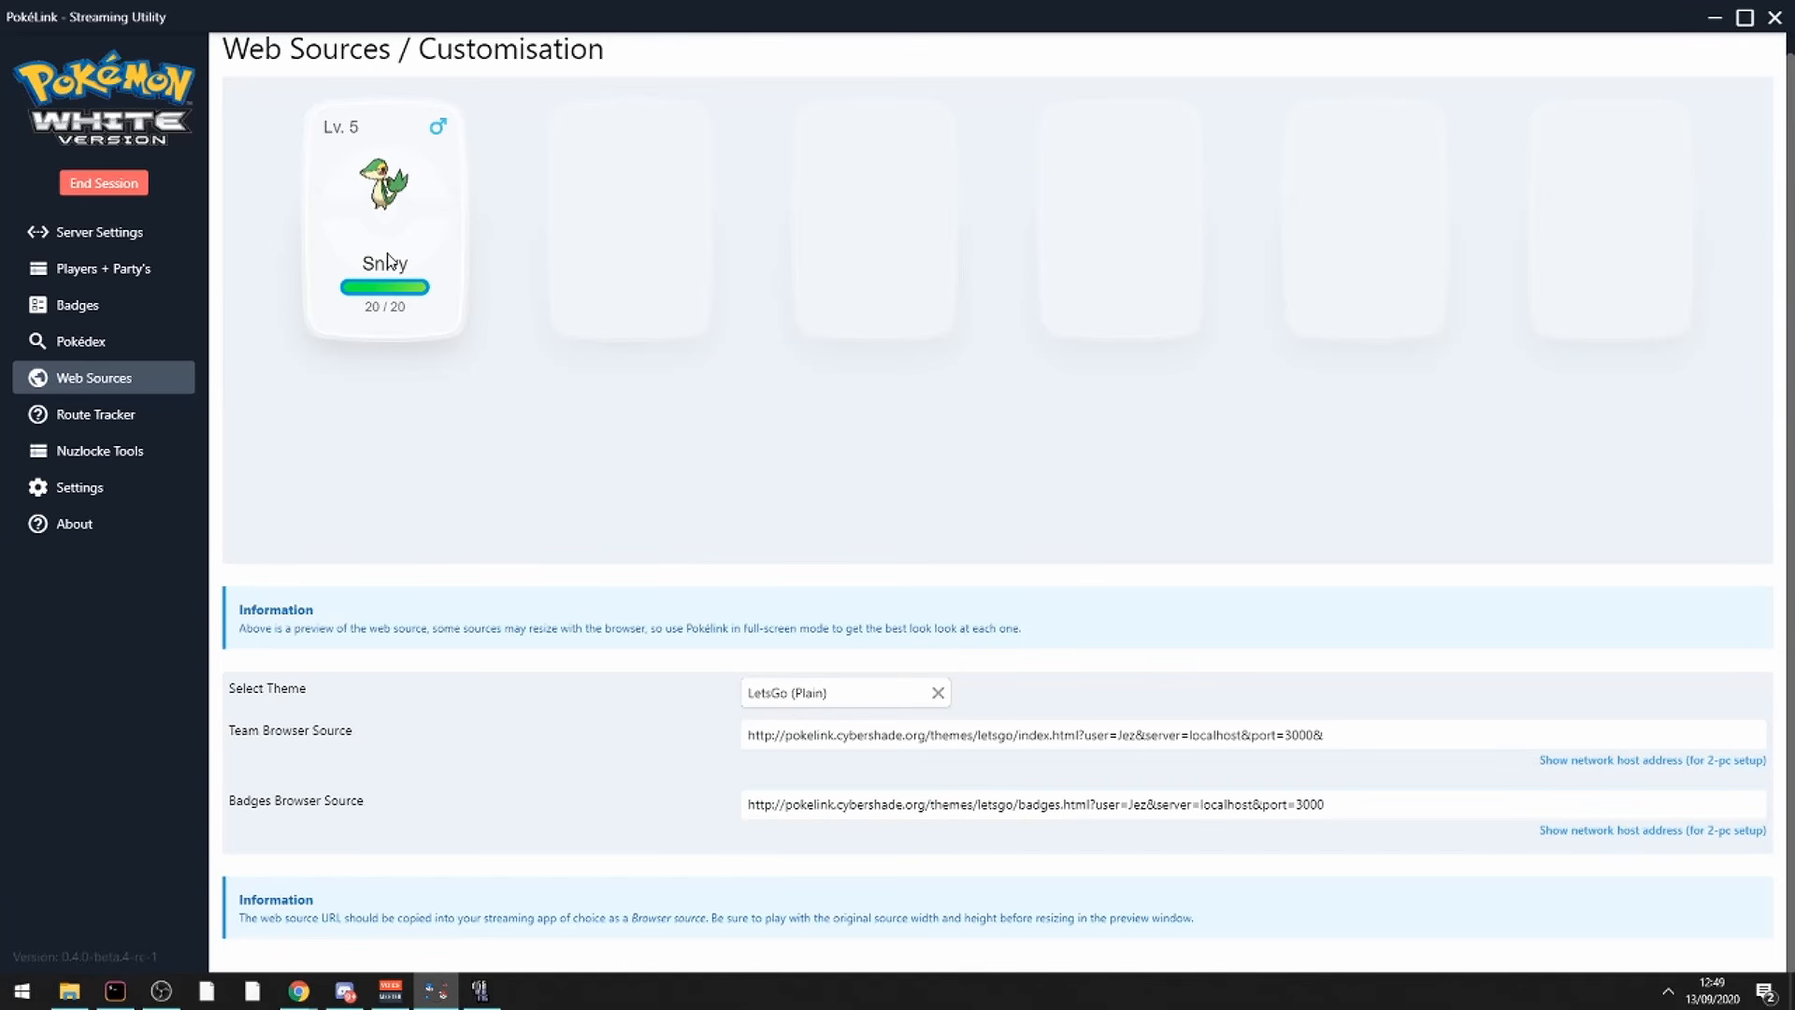
pyautogui.moveTo(323, 119); pyautogui.dragTo(438, 310)
pyautogui.click(438, 311)
pyautogui.moveTo(313, 135); pyautogui.dragTo(422, 332)
pyautogui.click(424, 335)
# Change the theme to LetsGo (With type colours) and examine the coloured Snivy card in the preview.
pyautogui.click(870, 692)
pyautogui.click(937, 692)
pyautogui.click(894, 693)
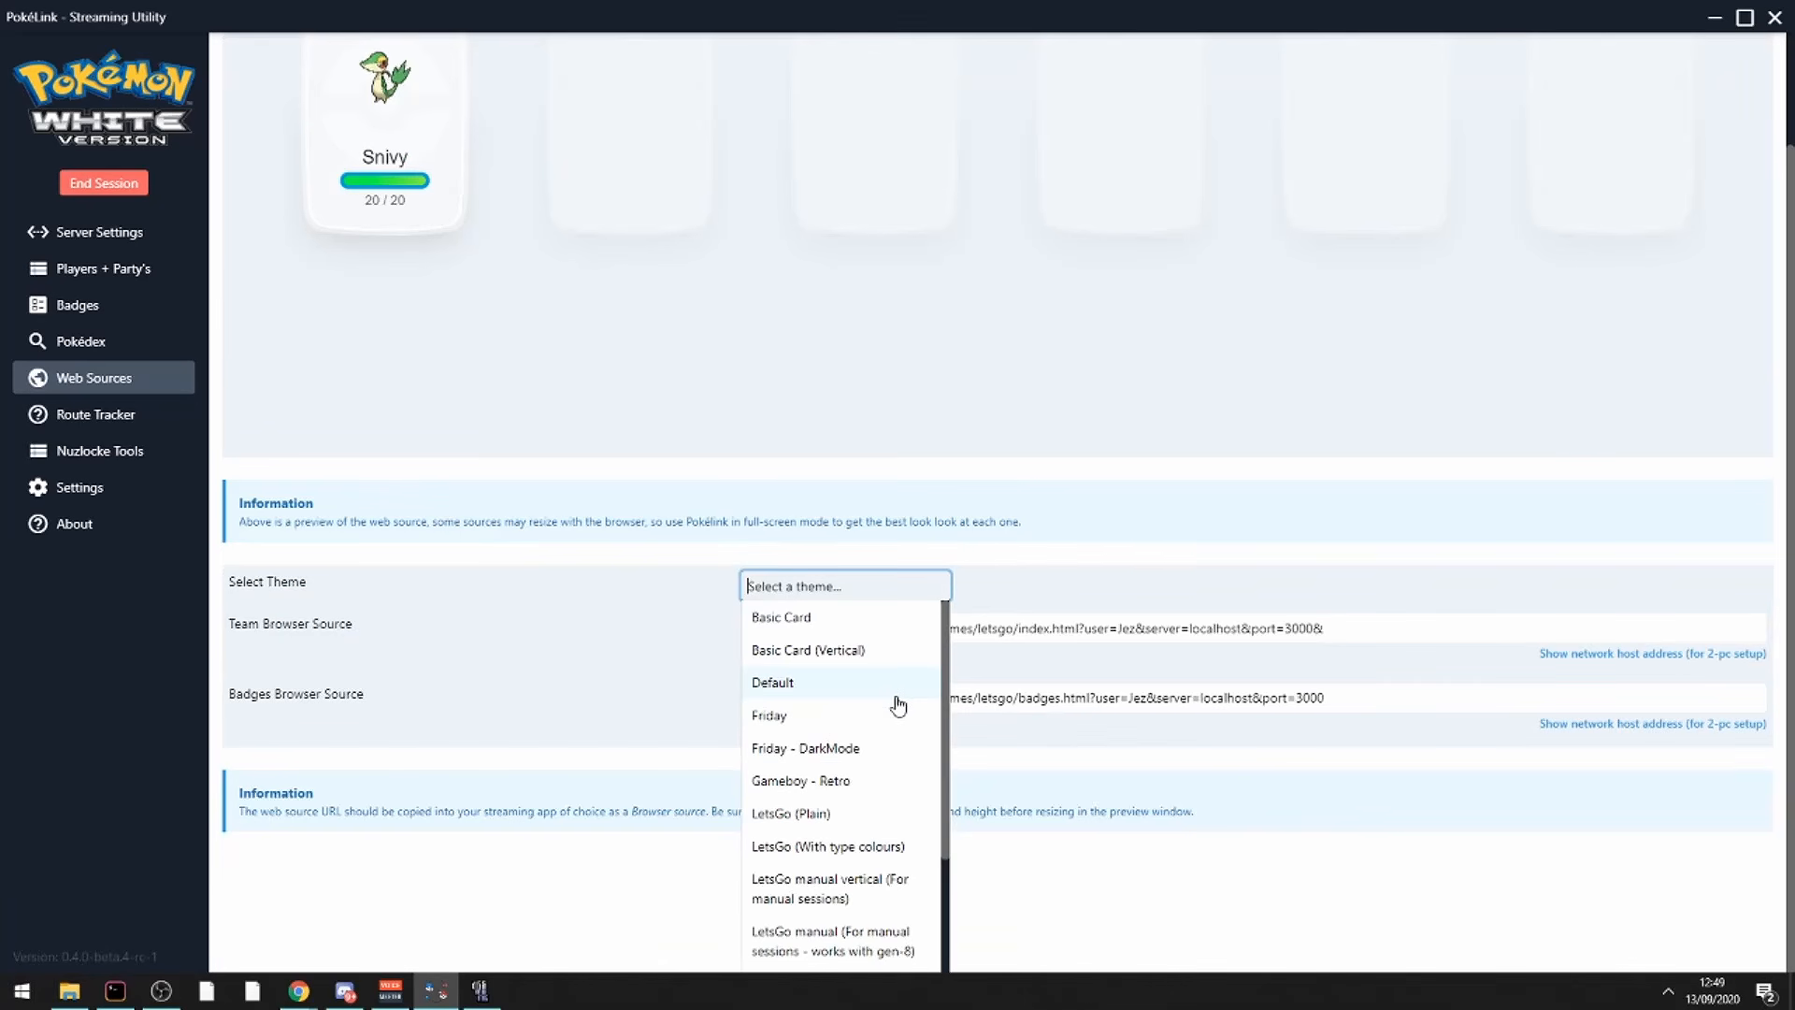
pyautogui.click(889, 847)
pyautogui.moveTo(337, 129); pyautogui.dragTo(478, 361)
pyautogui.moveTo(449, 154)
pyautogui.mouseDown()
pyautogui.moveTo(455, 140)
pyautogui.moveTo(448, 169)
pyautogui.mouseUp()
pyautogui.click(449, 176)
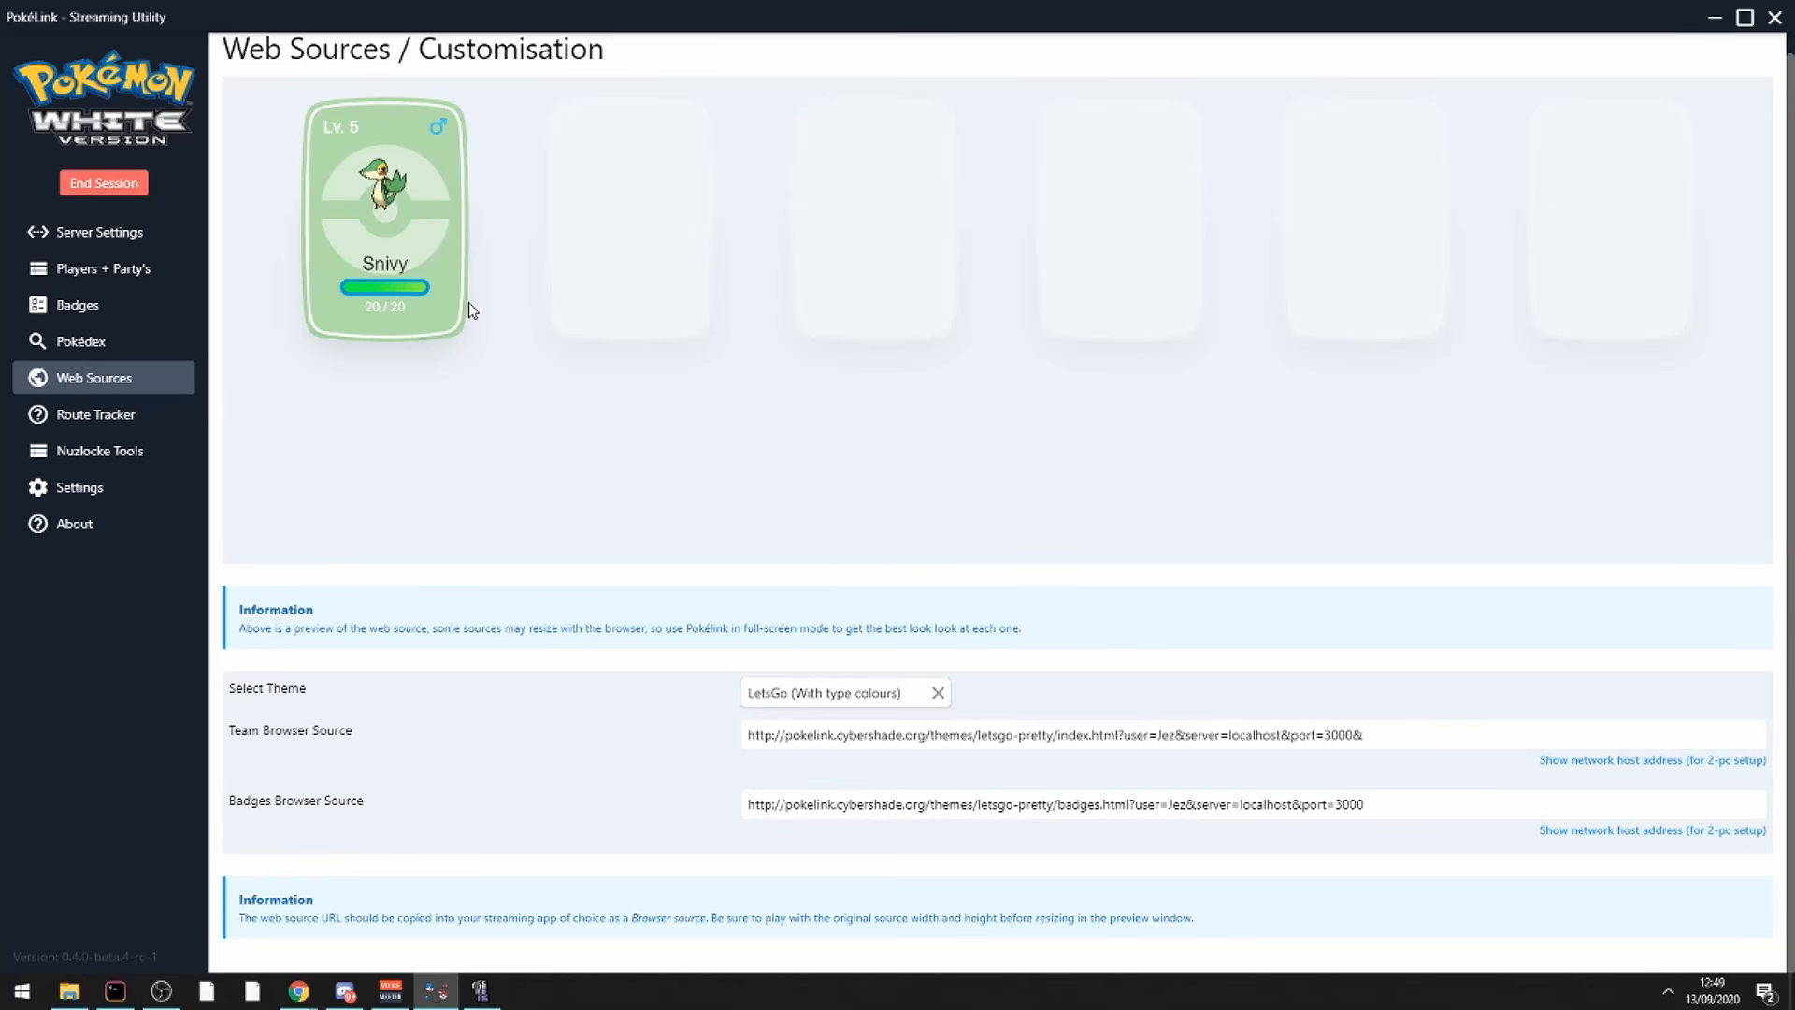
# Copy the team browser source URL for the LetsGo (With type colours) theme.
pyautogui.click(1393, 735)
pyautogui.click(801, 744)
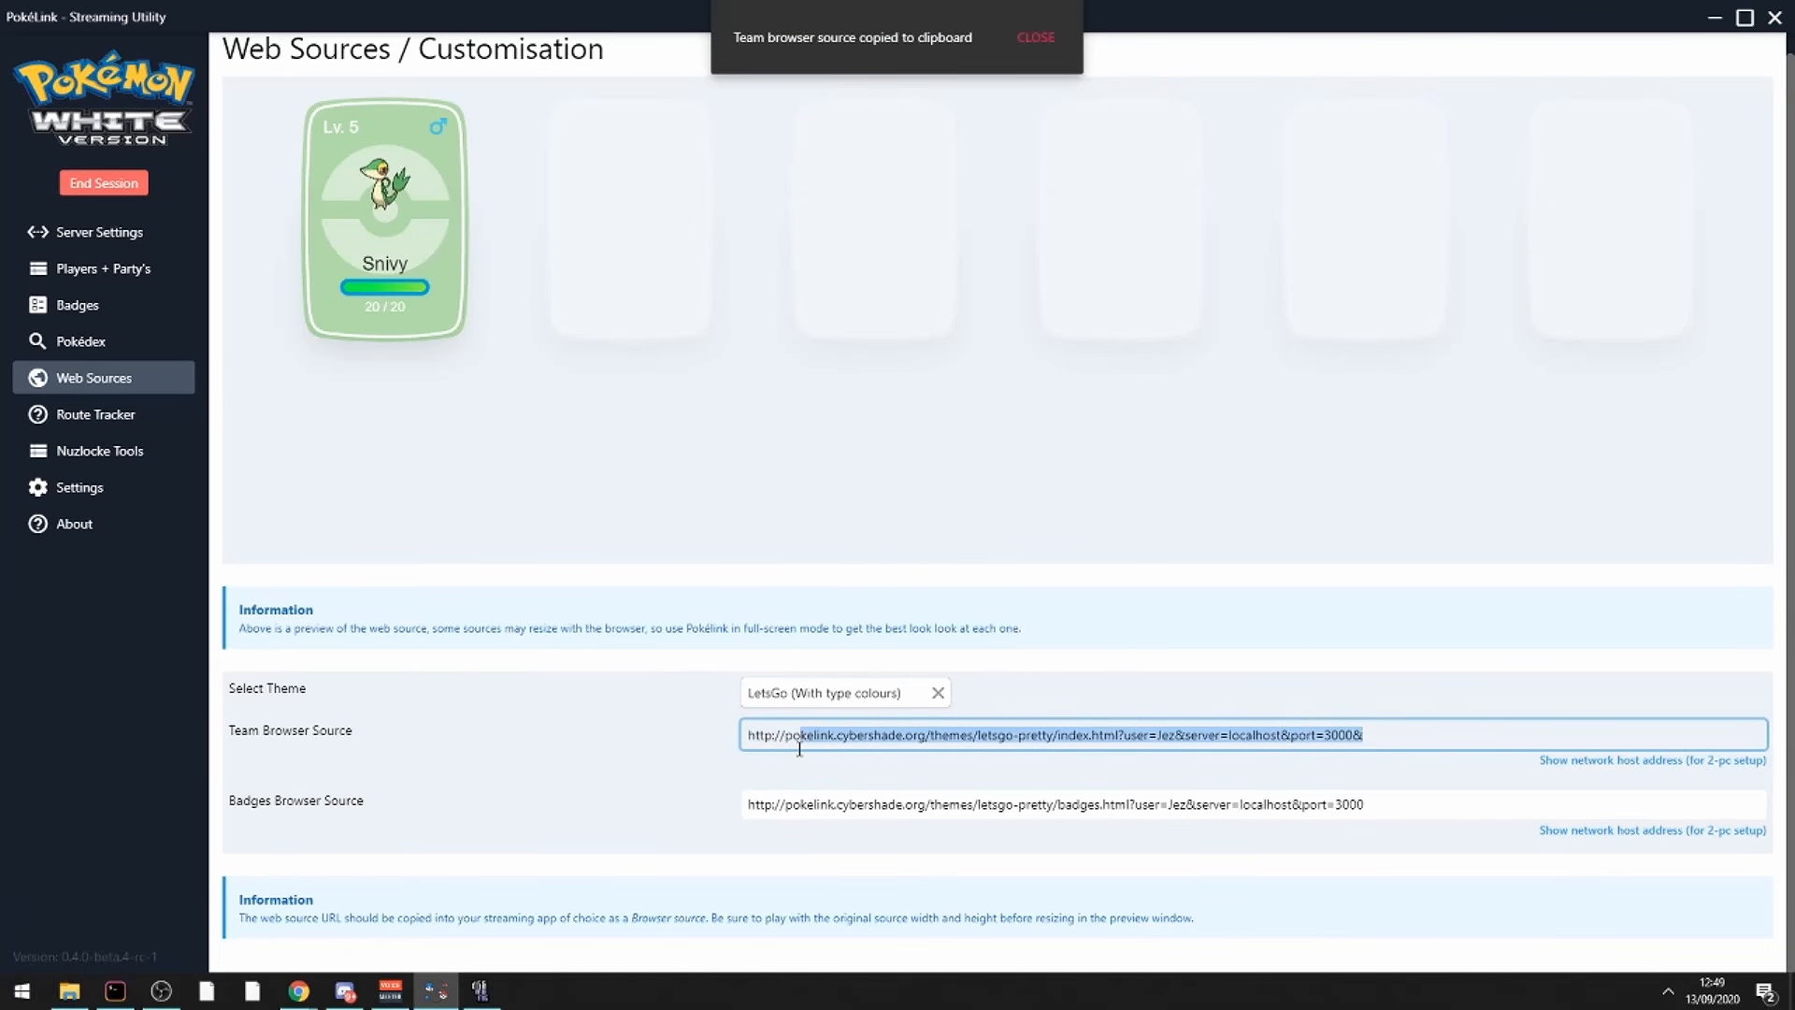
pyautogui.click(760, 747)
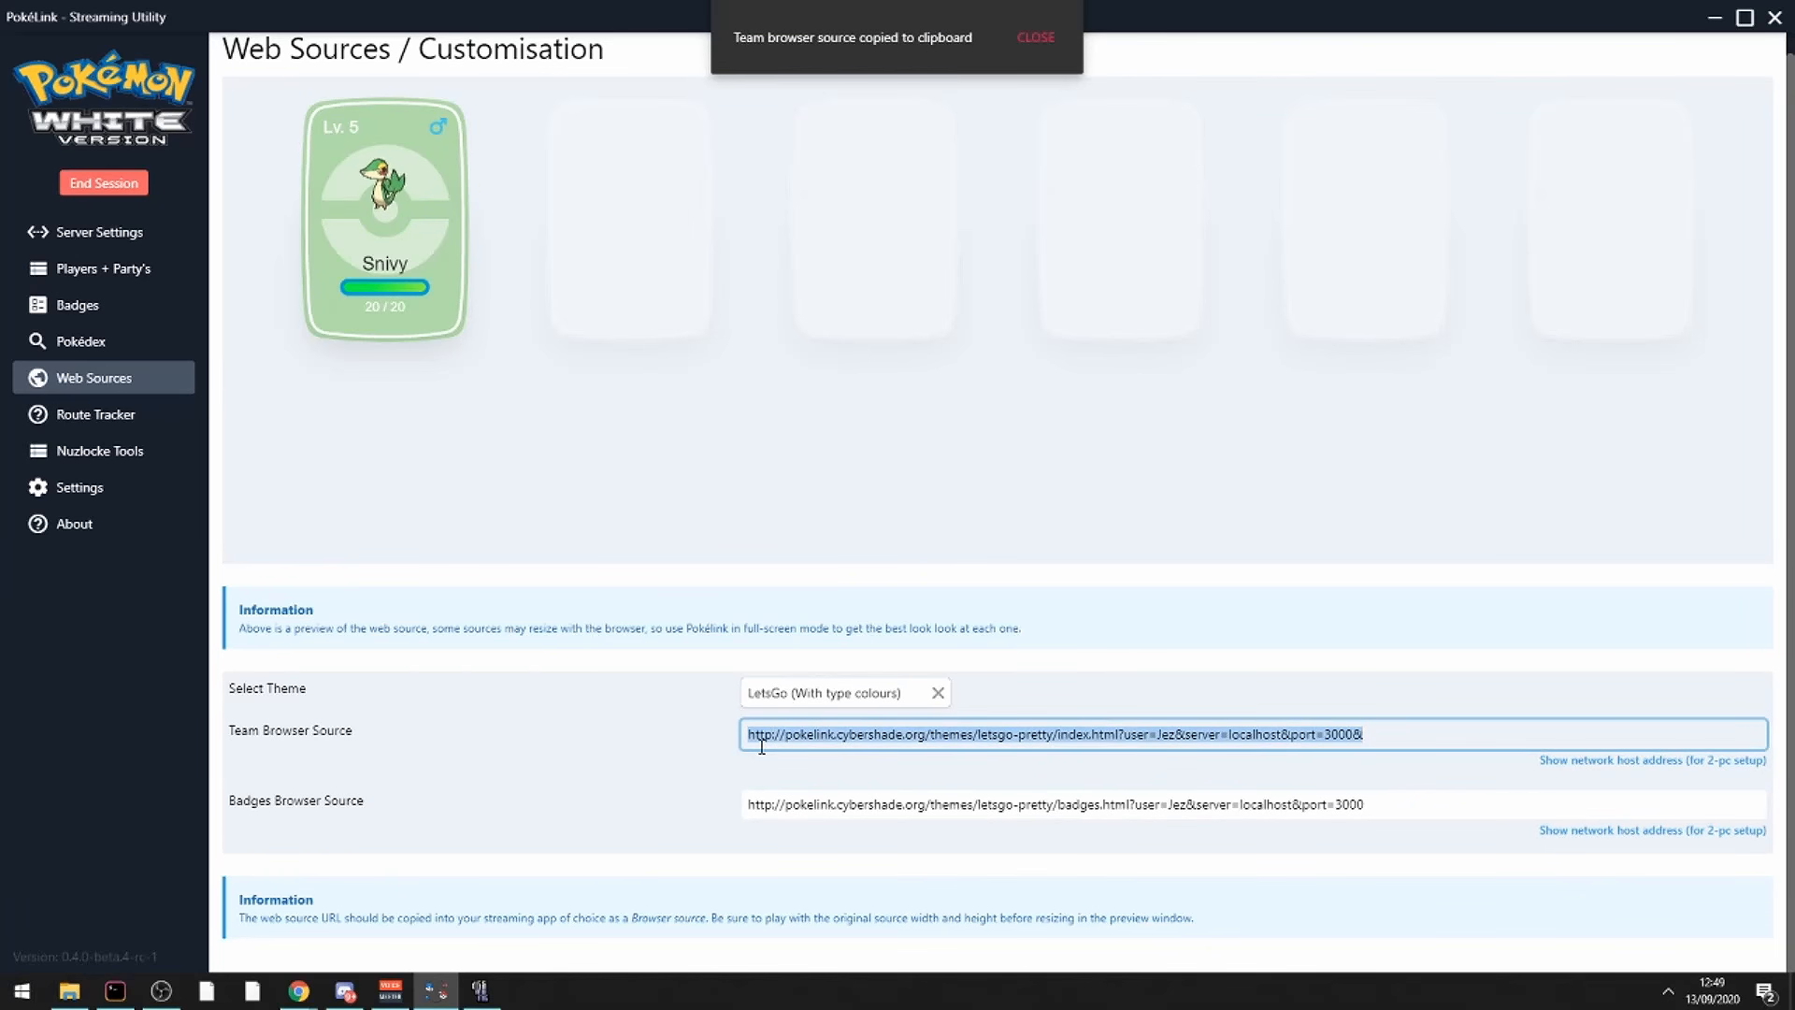
pyautogui.click(1099, 727)
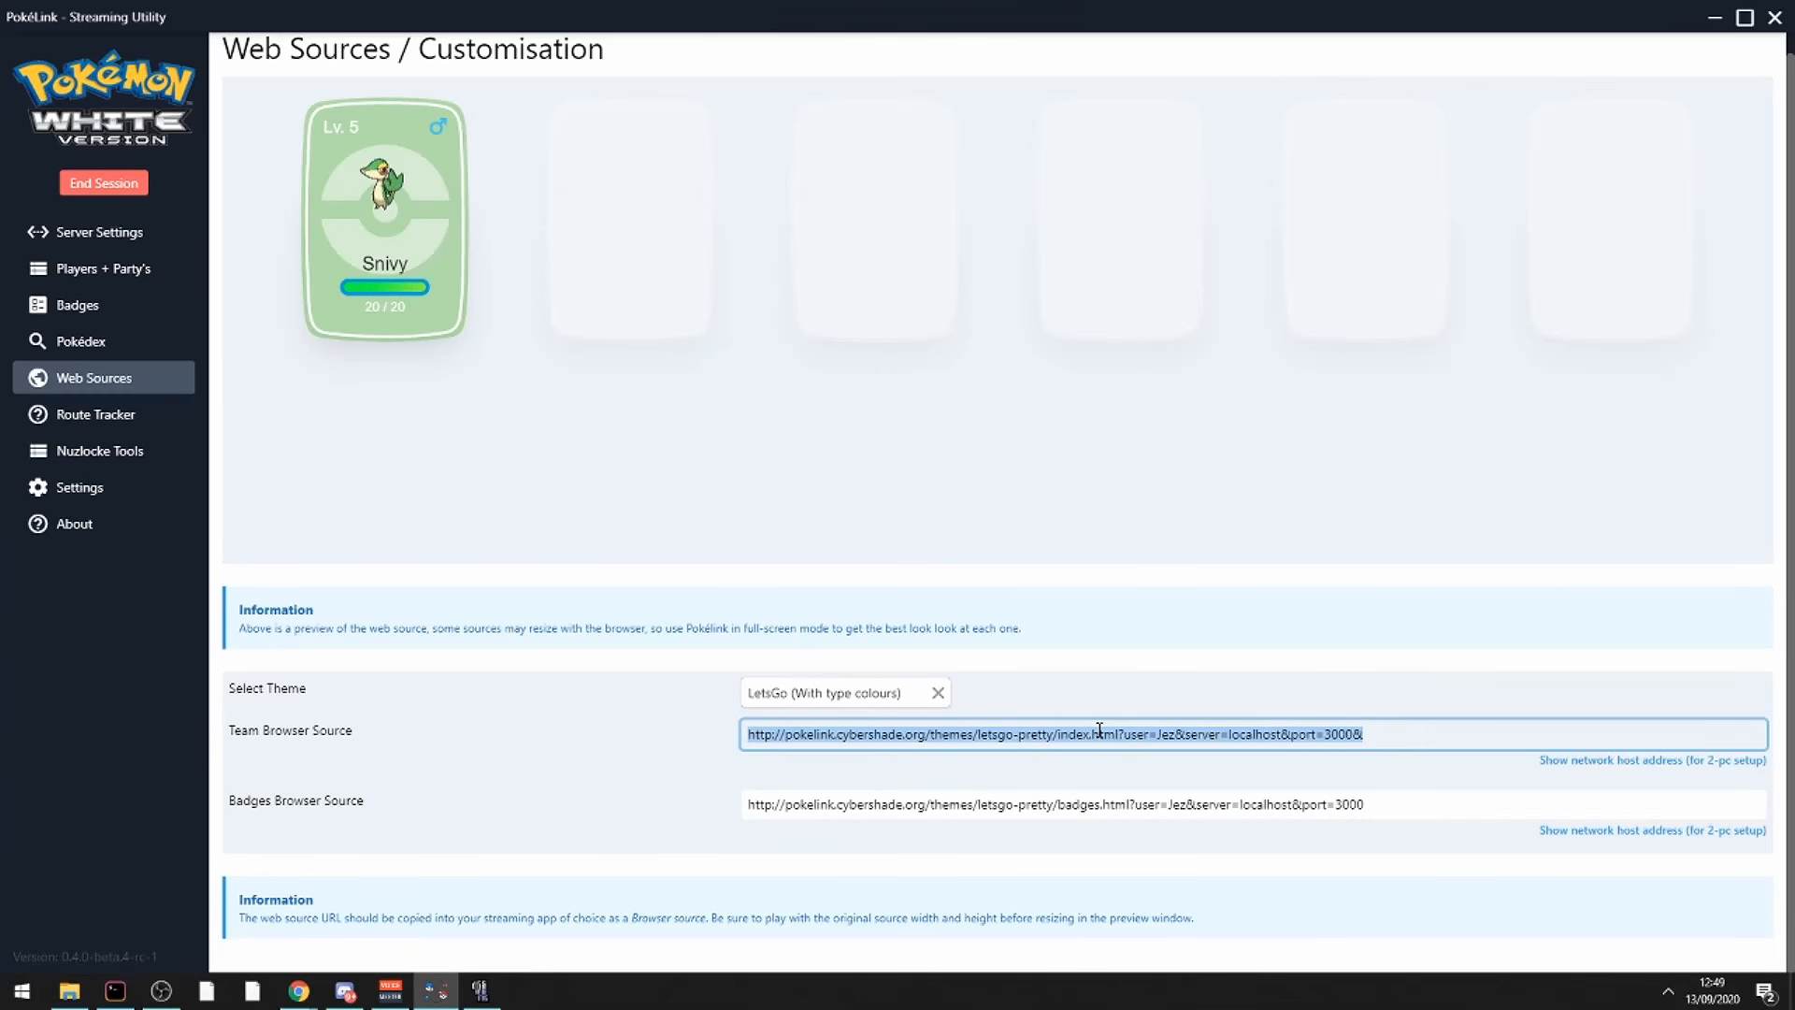
# Change the web source theme to Pokeball and examine its party preview.
pyautogui.click(938, 693)
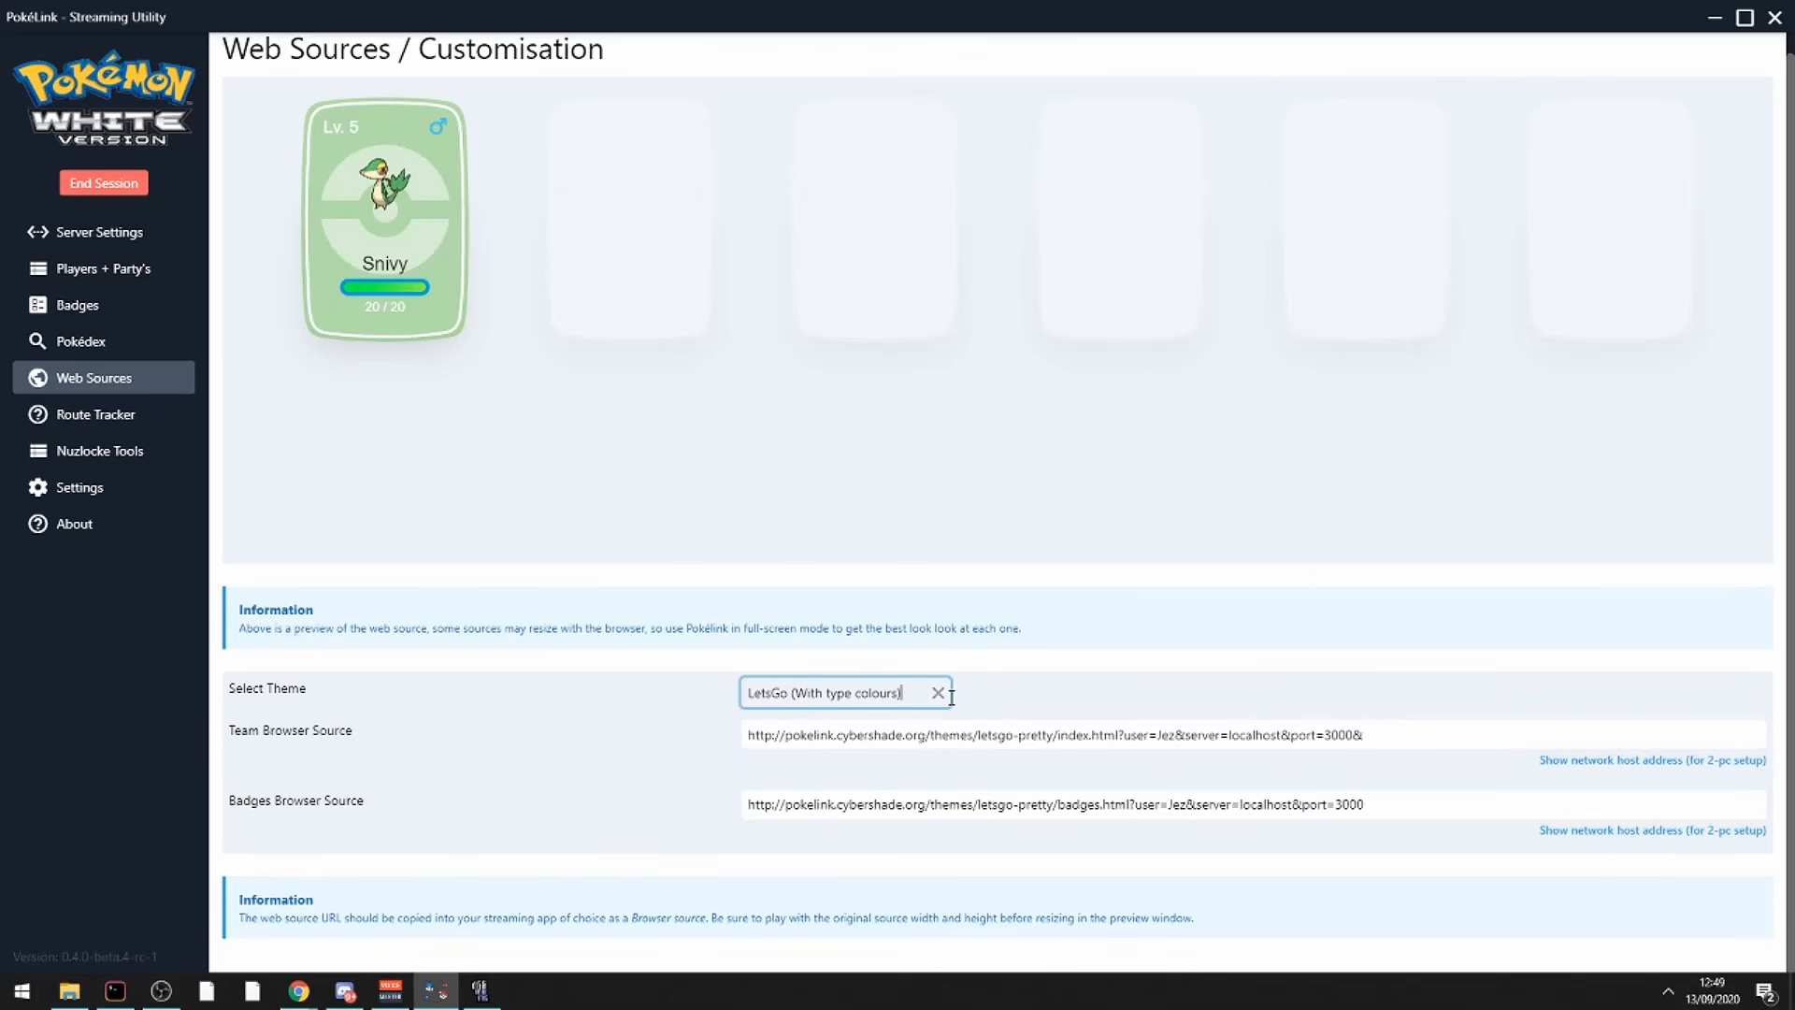
pyautogui.click(917, 691)
pyautogui.scroll(-5, 886, 768)
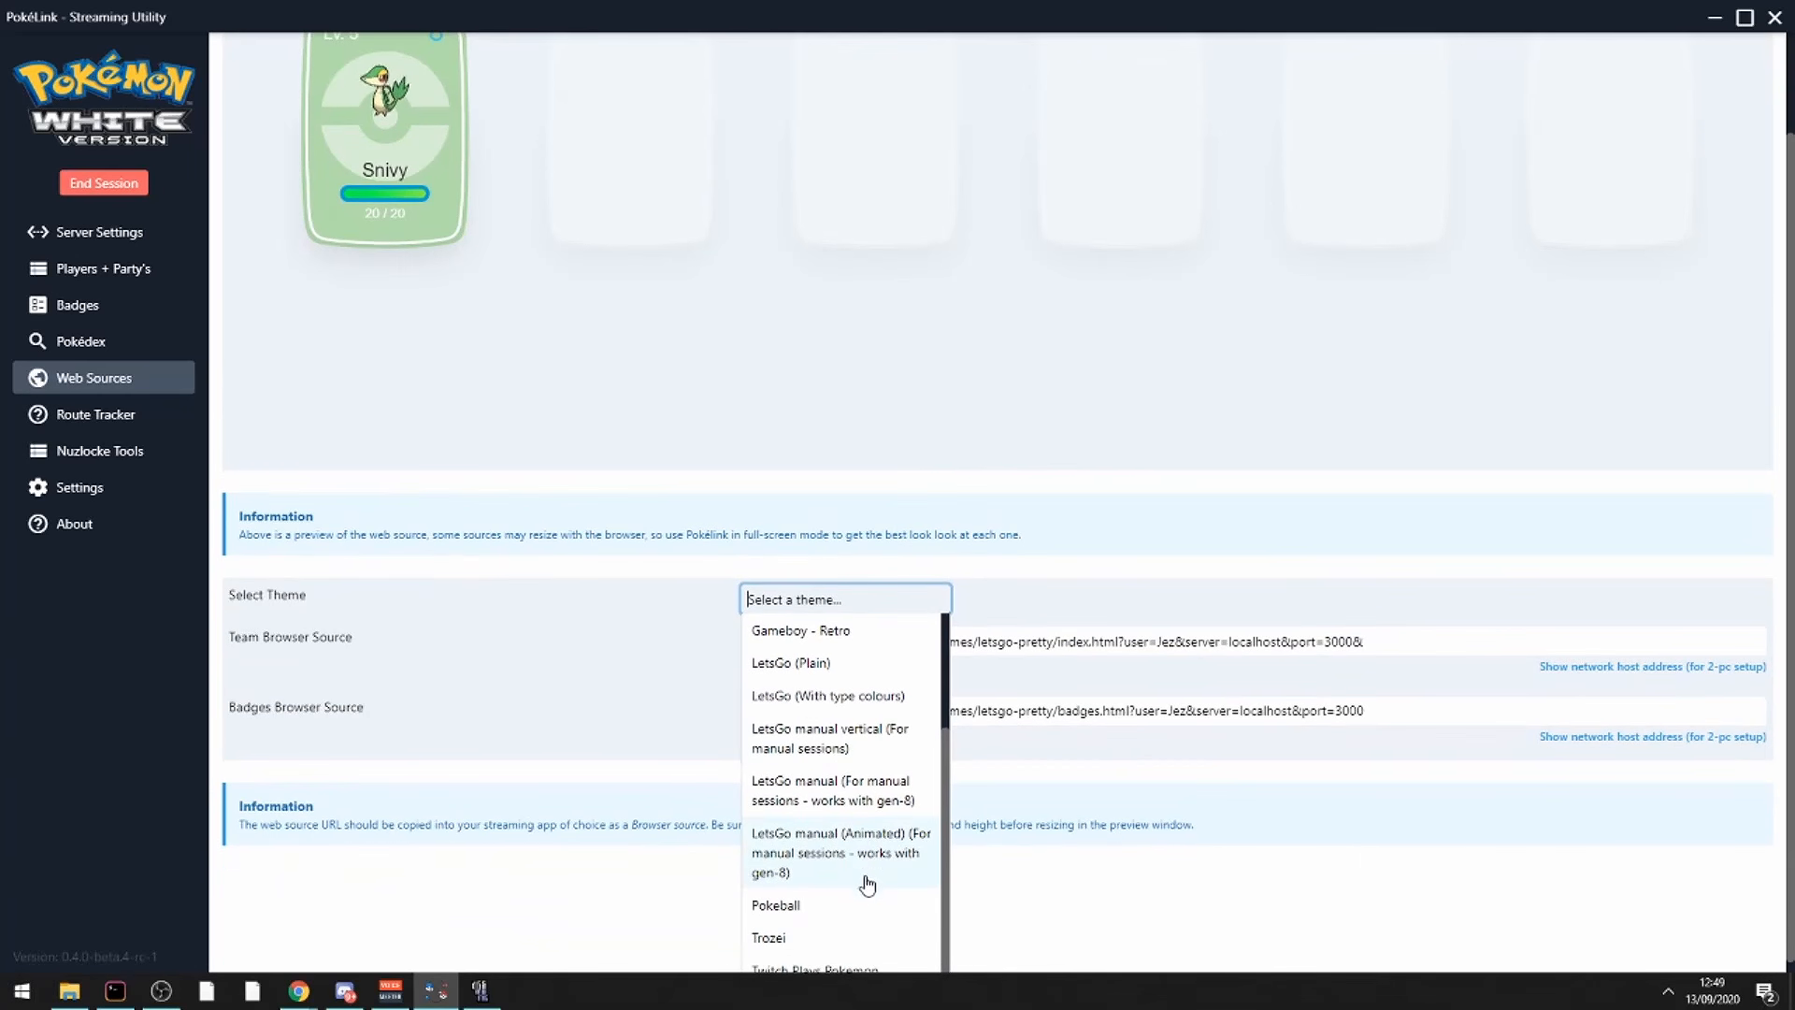
pyautogui.click(841, 892)
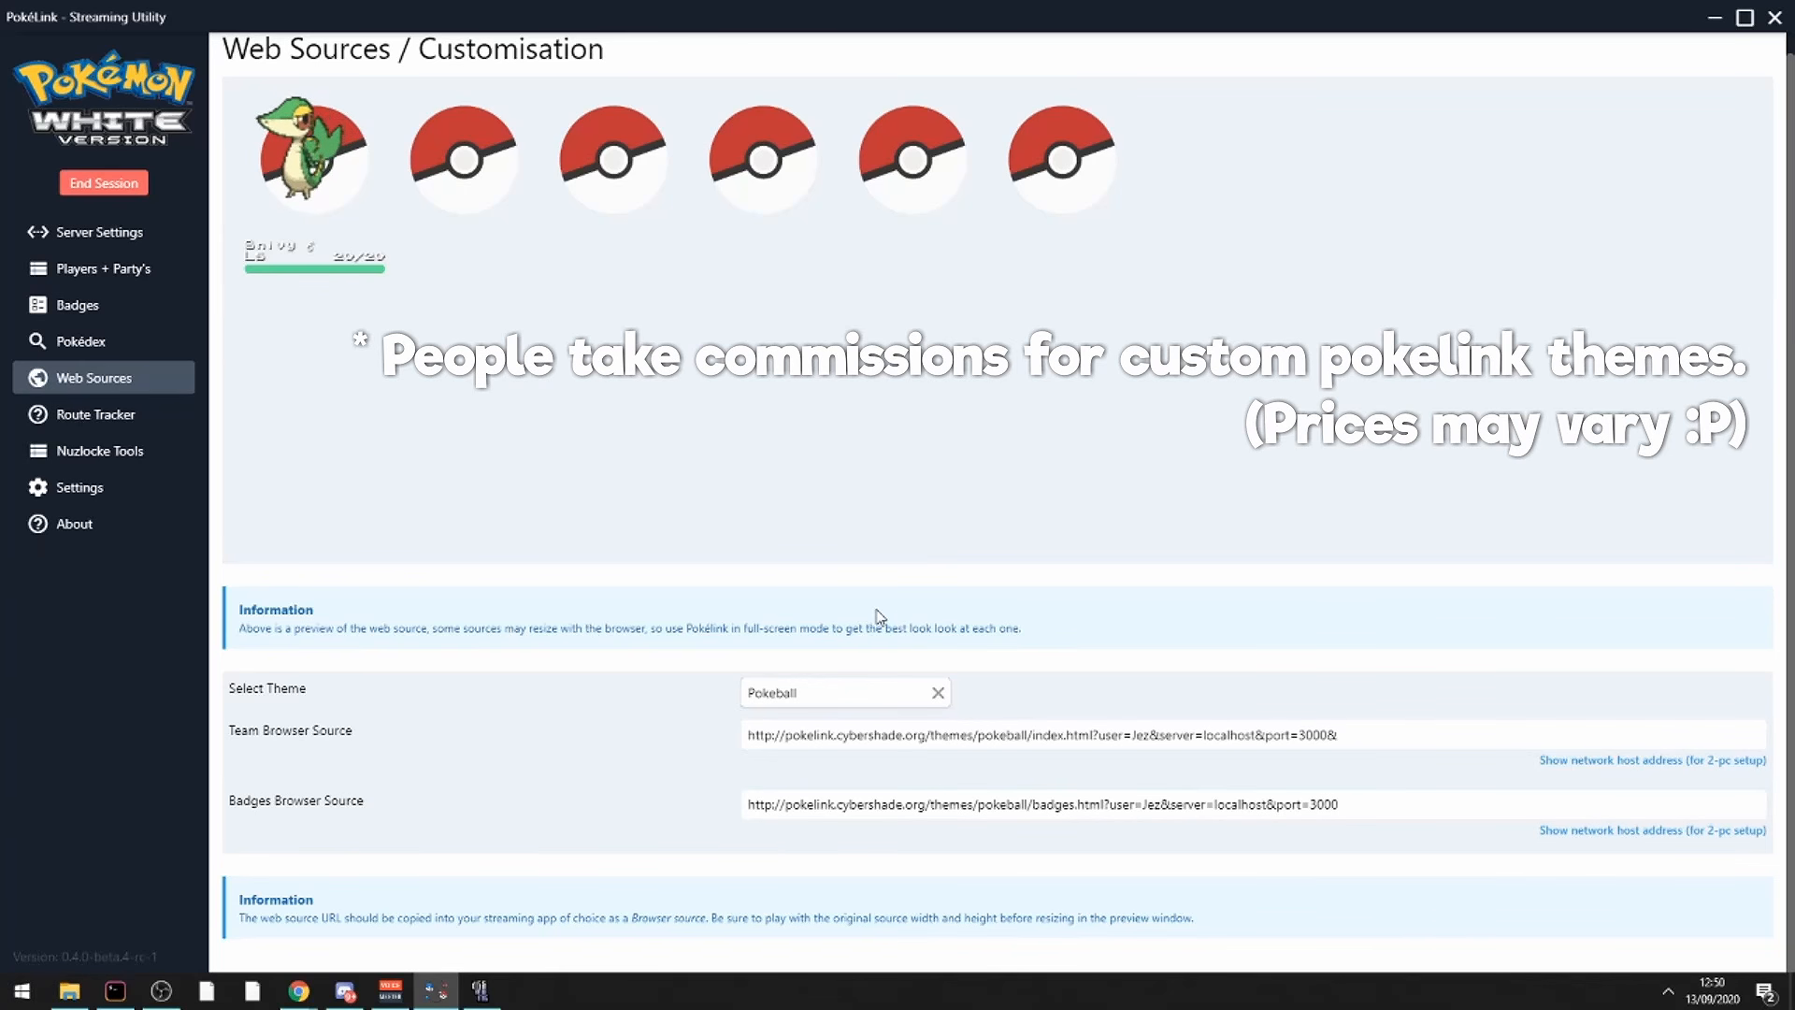
# Change the web source theme to Friday and select the badges browser source URL.
pyautogui.click(930, 703)
pyautogui.scroll(-3, 892, 758)
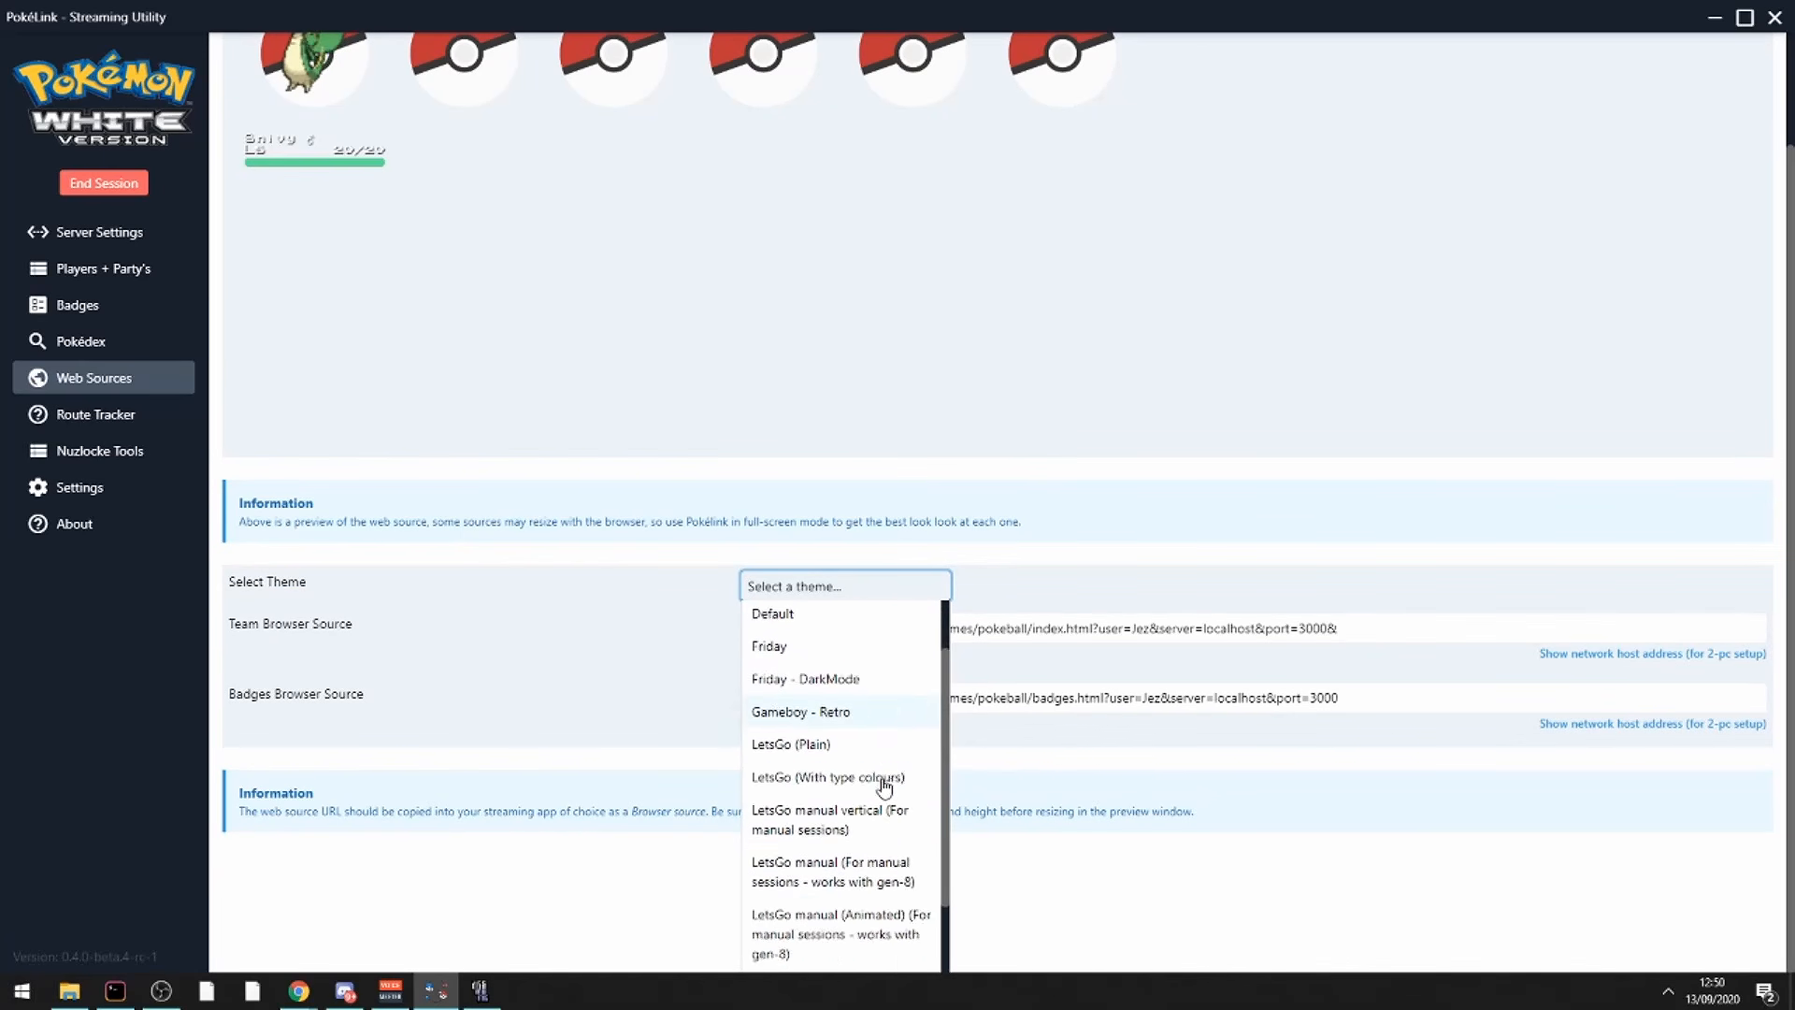
pyautogui.scroll(3, 829, 917)
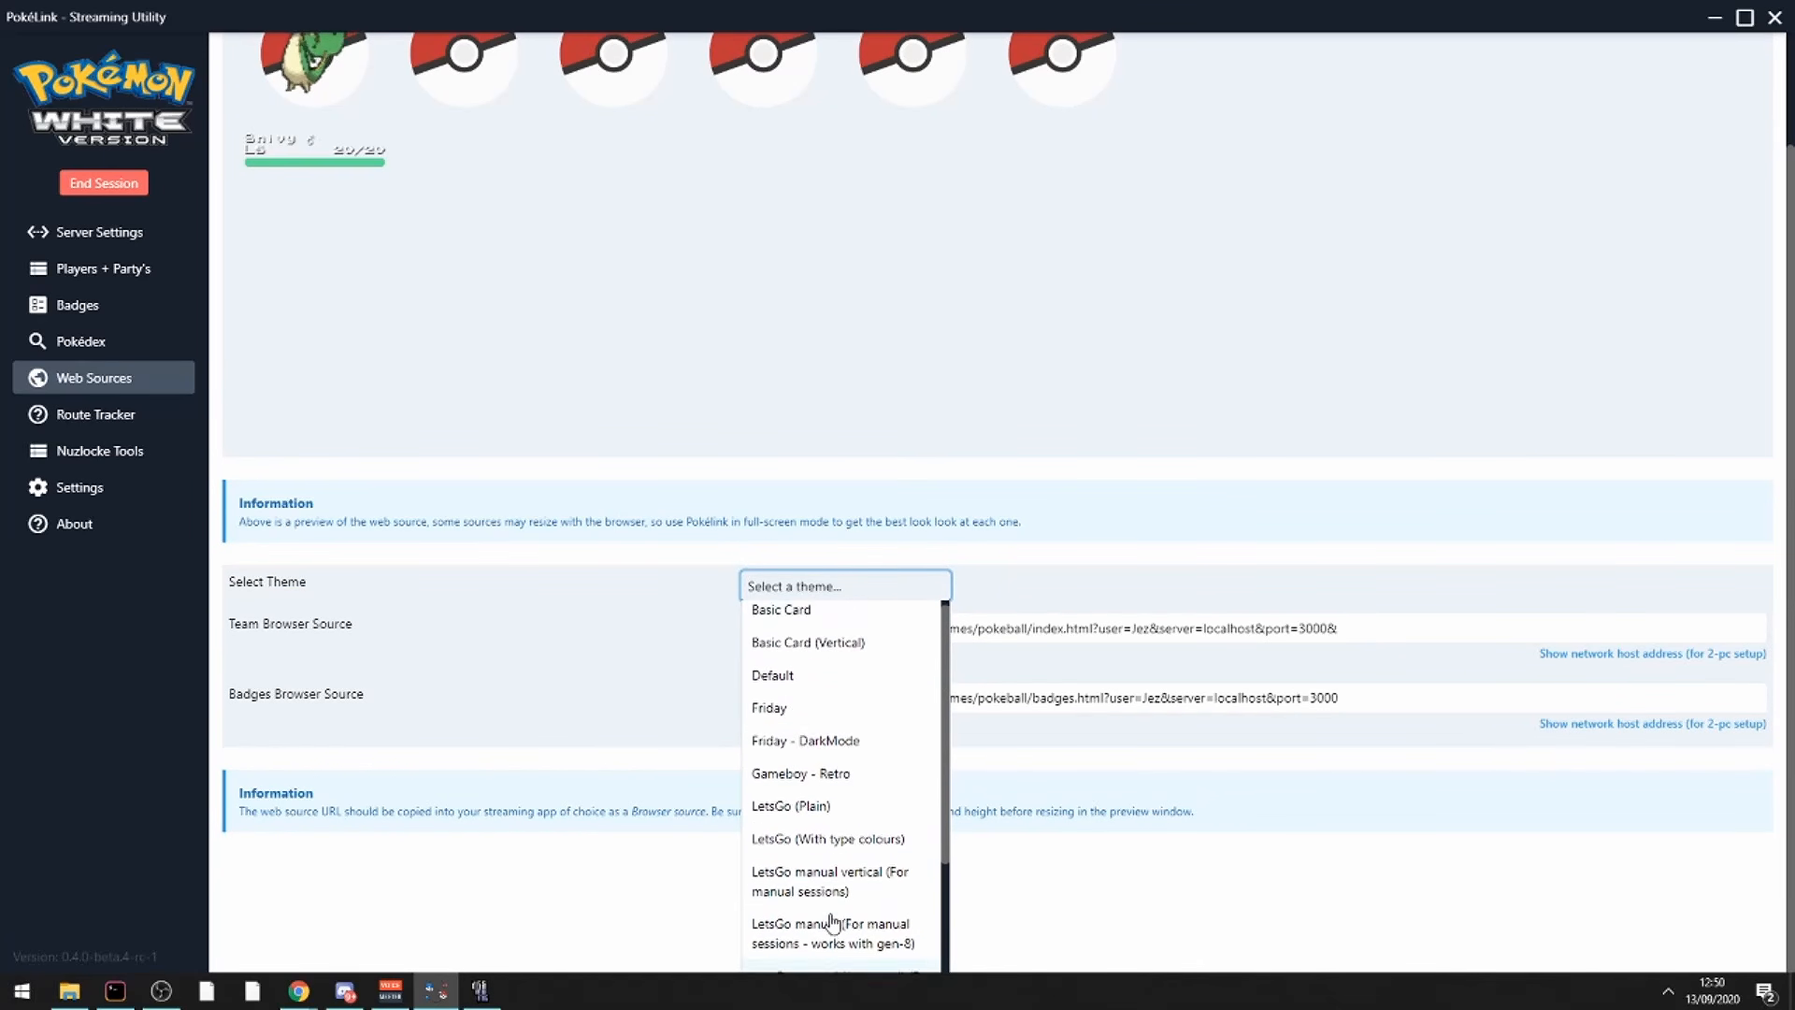
pyautogui.click(854, 721)
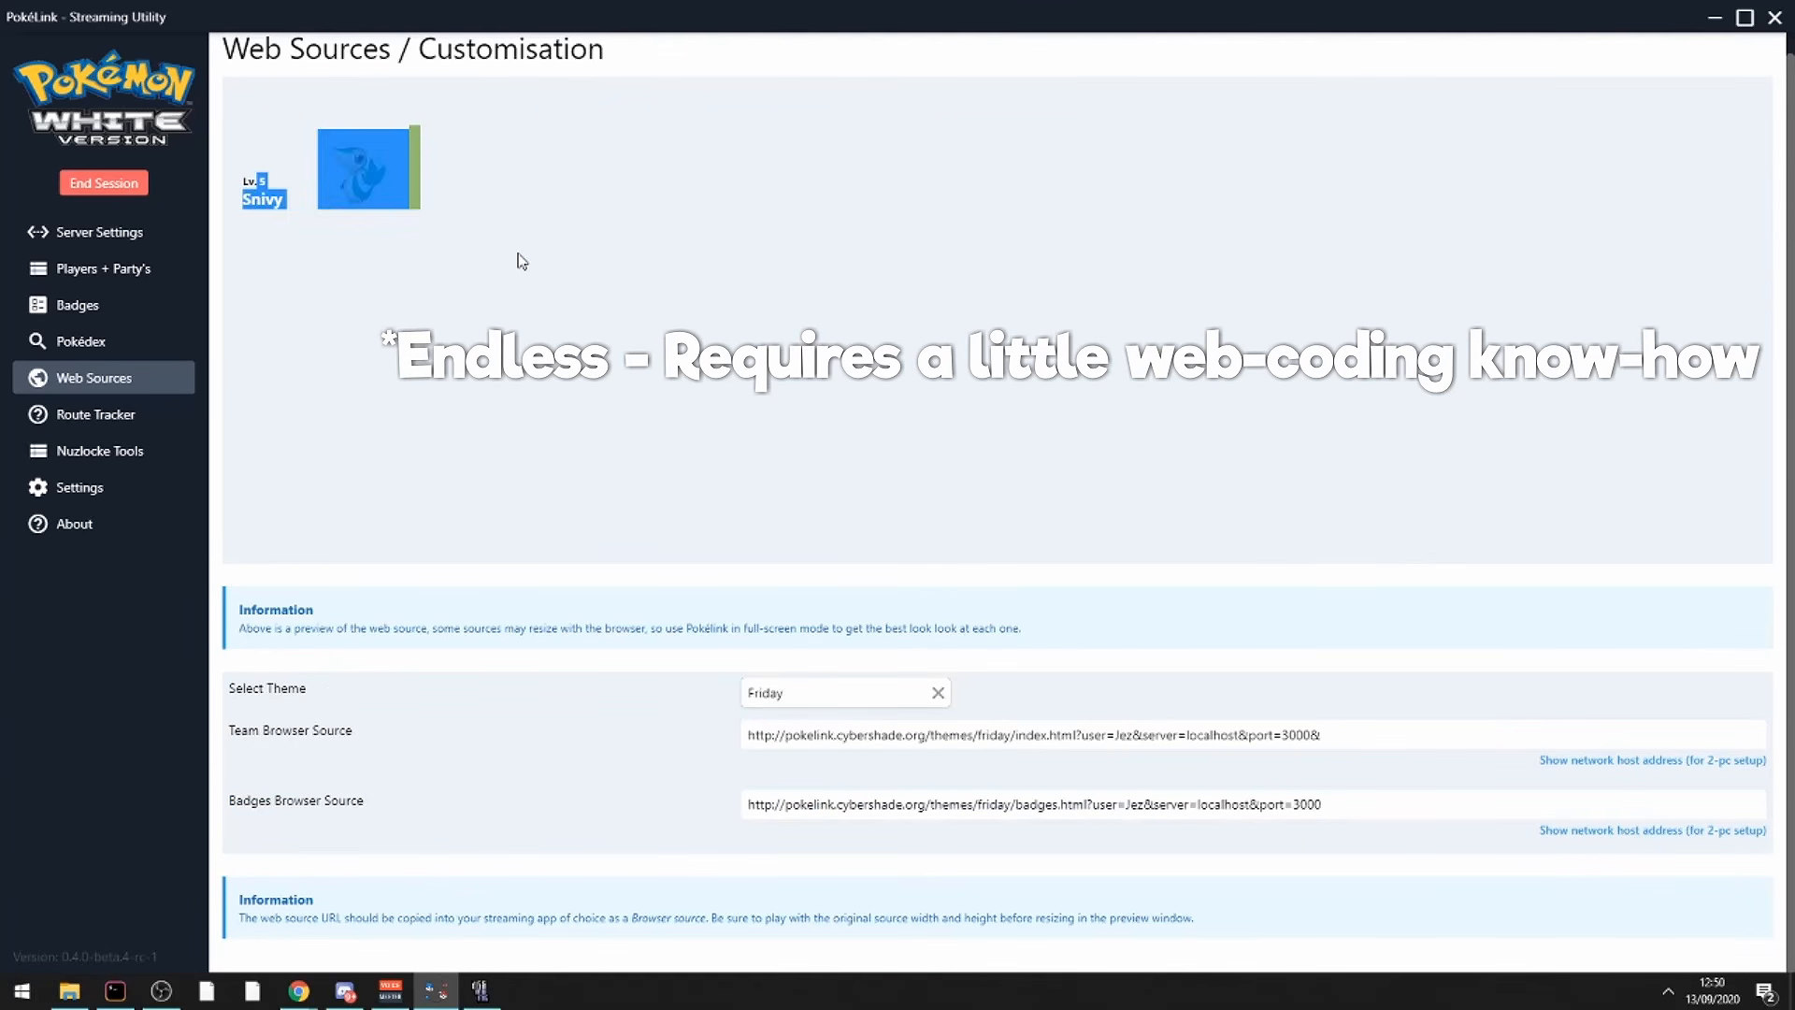
pyautogui.click(1370, 814)
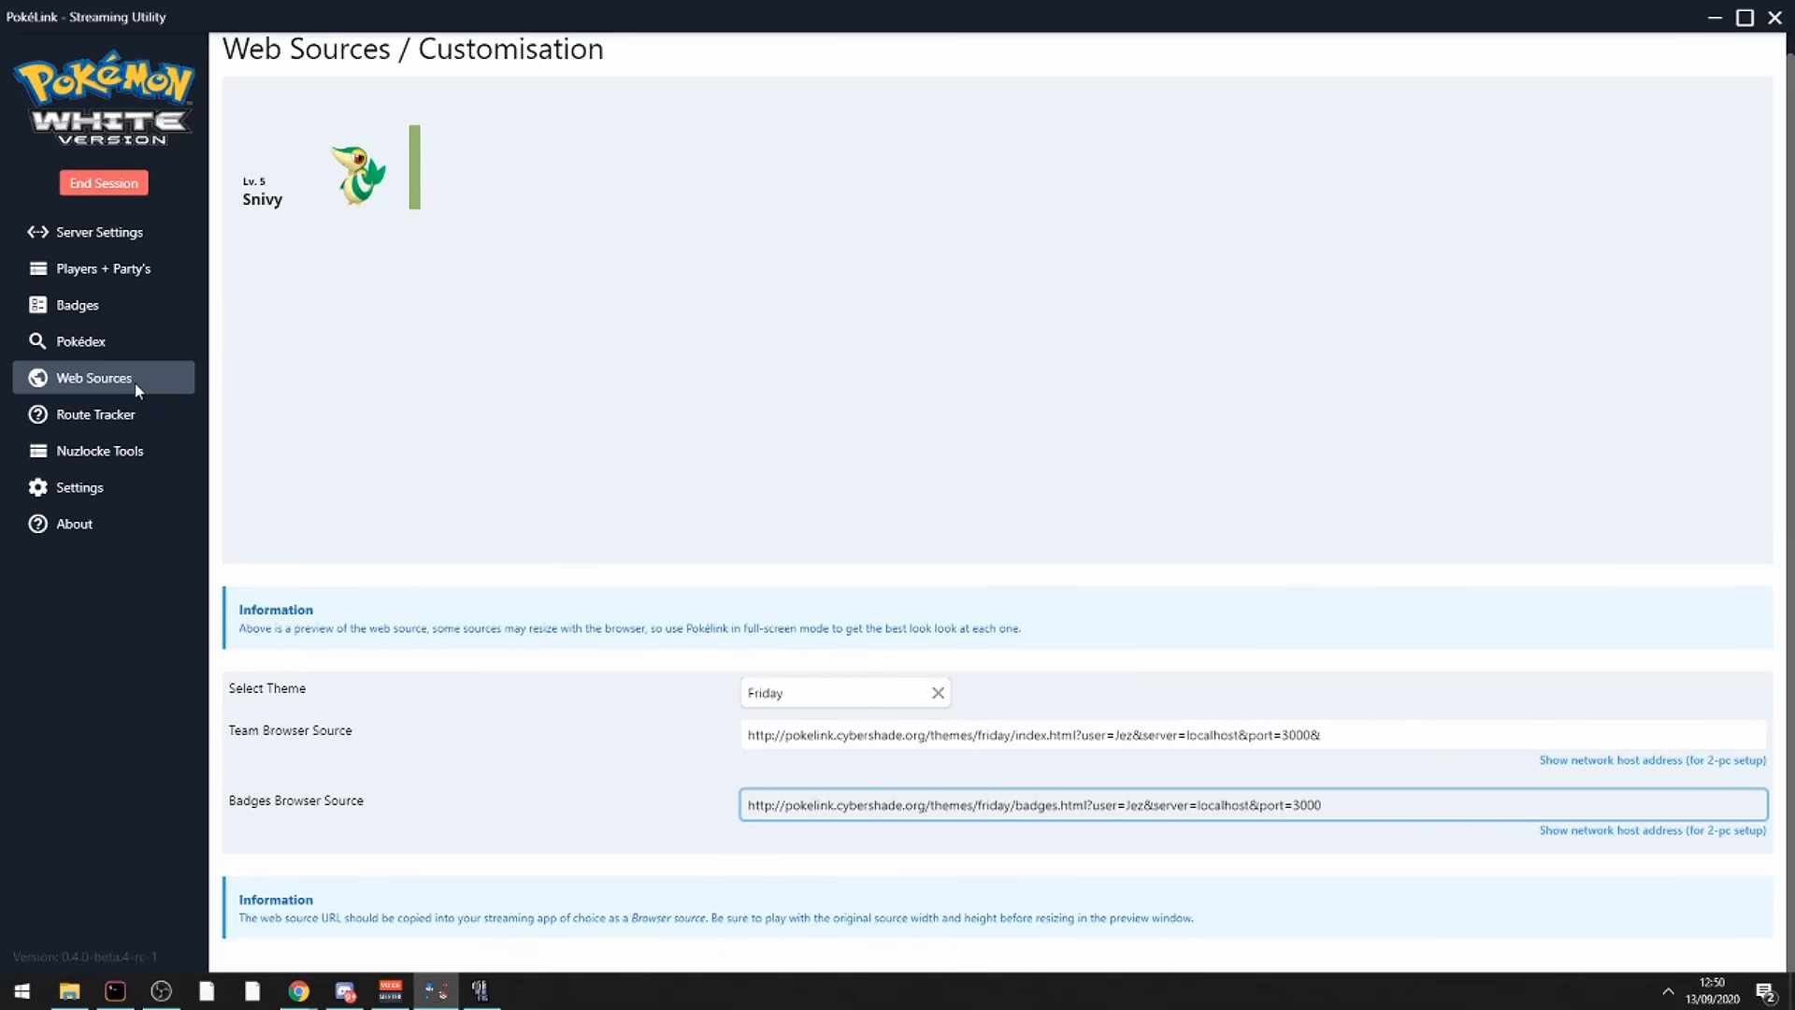
# Open the Route Tracker and look through the full list of routes.
pyautogui.click(116, 420)
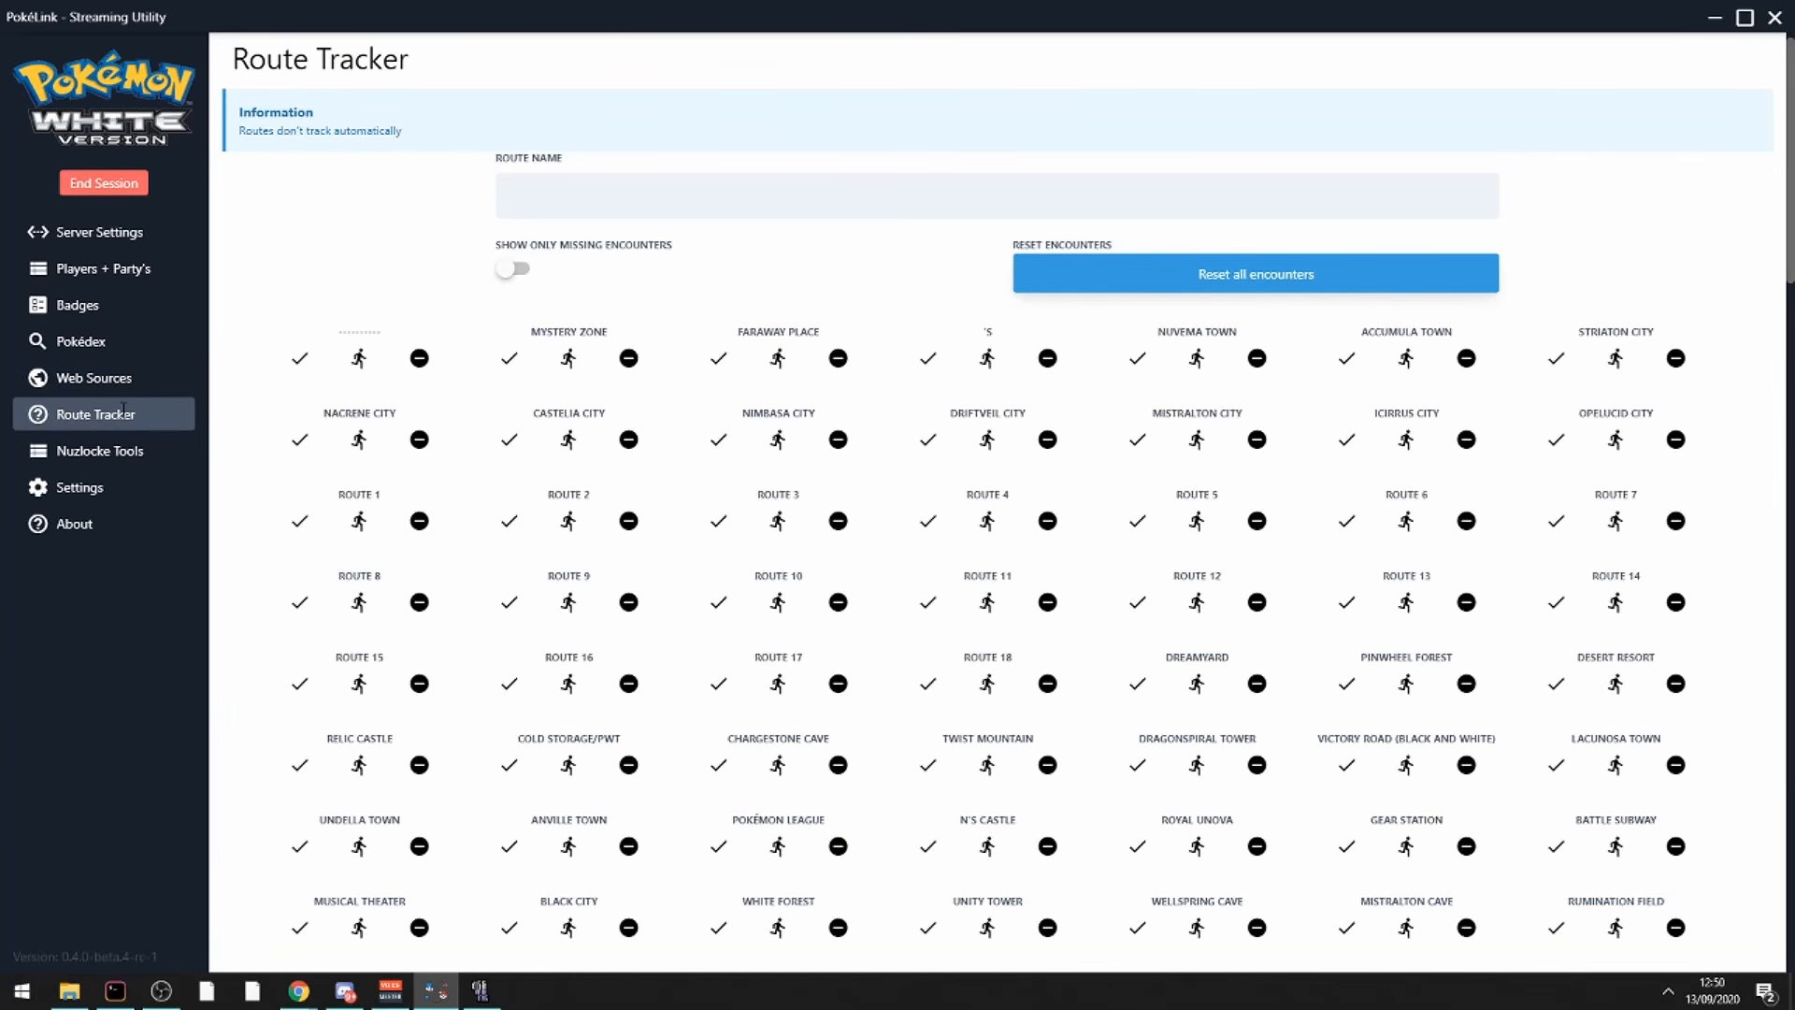
pyautogui.click(635, 203)
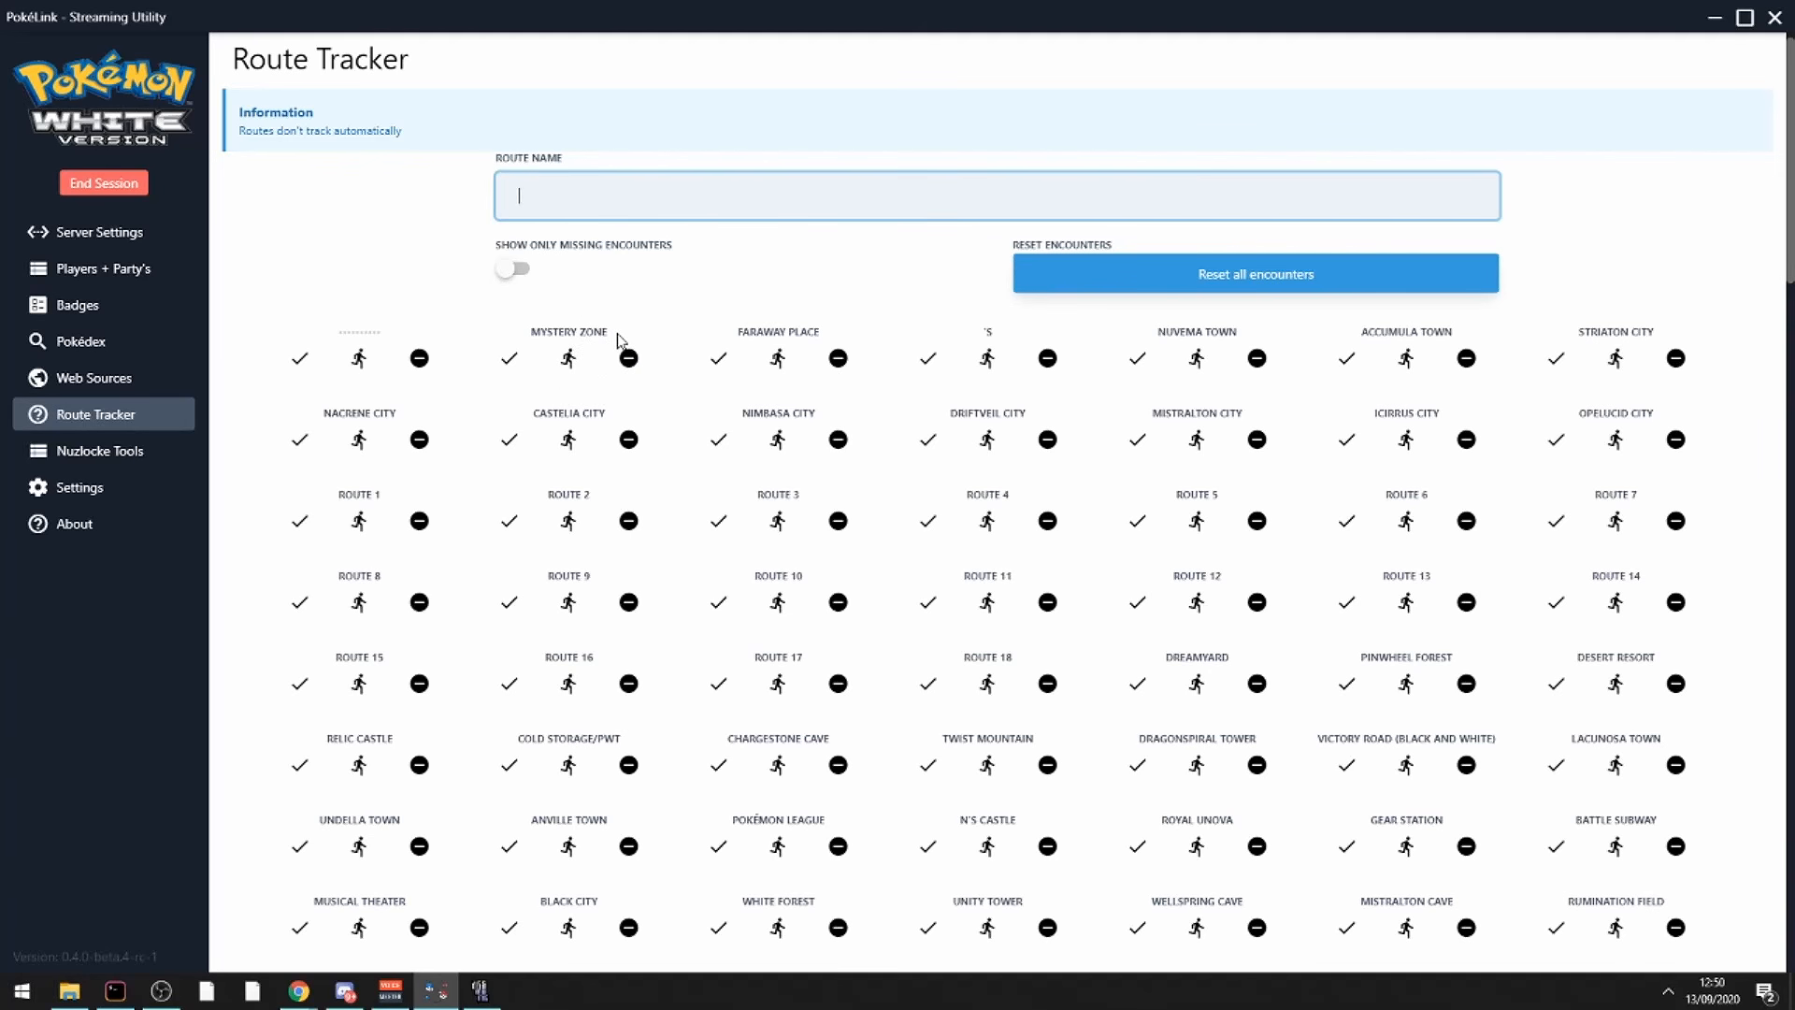
pyautogui.scroll(-20, 670, 342)
pyautogui.scroll(20, 742, 389)
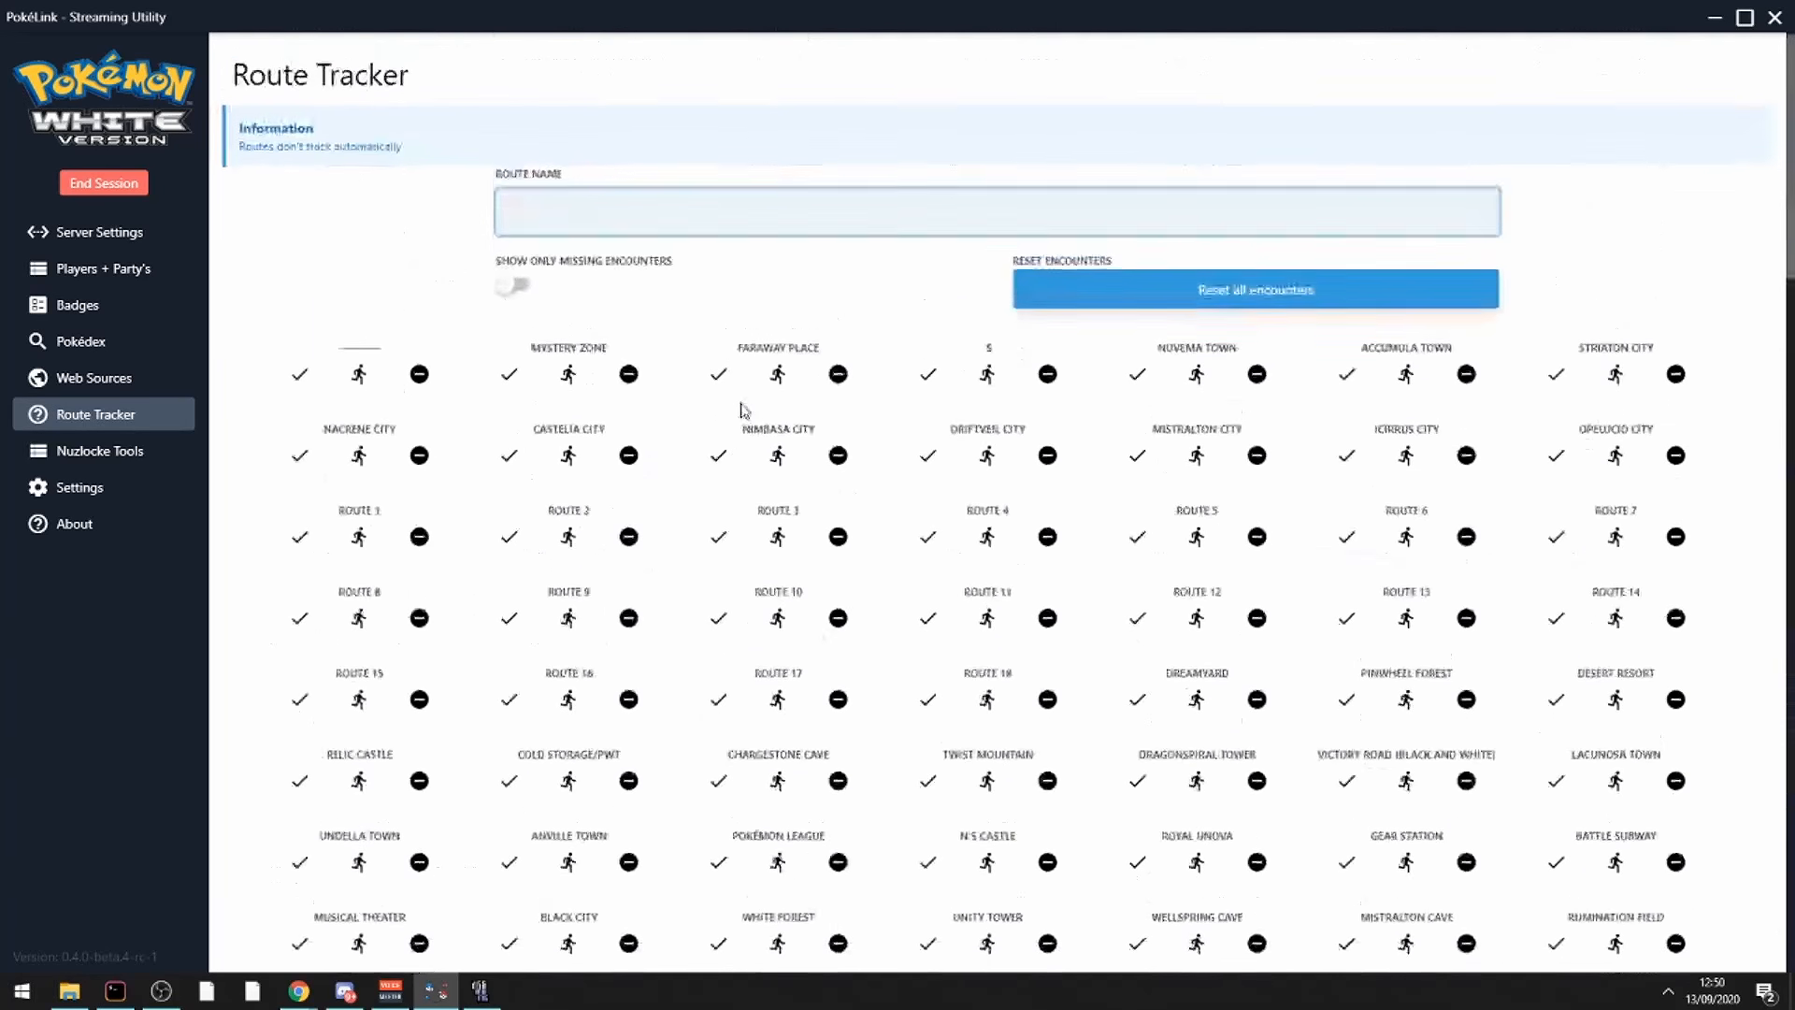
# Try the three encounter statuses on Mystery Zone: caught, escaped and killed.
pyautogui.click(510, 378)
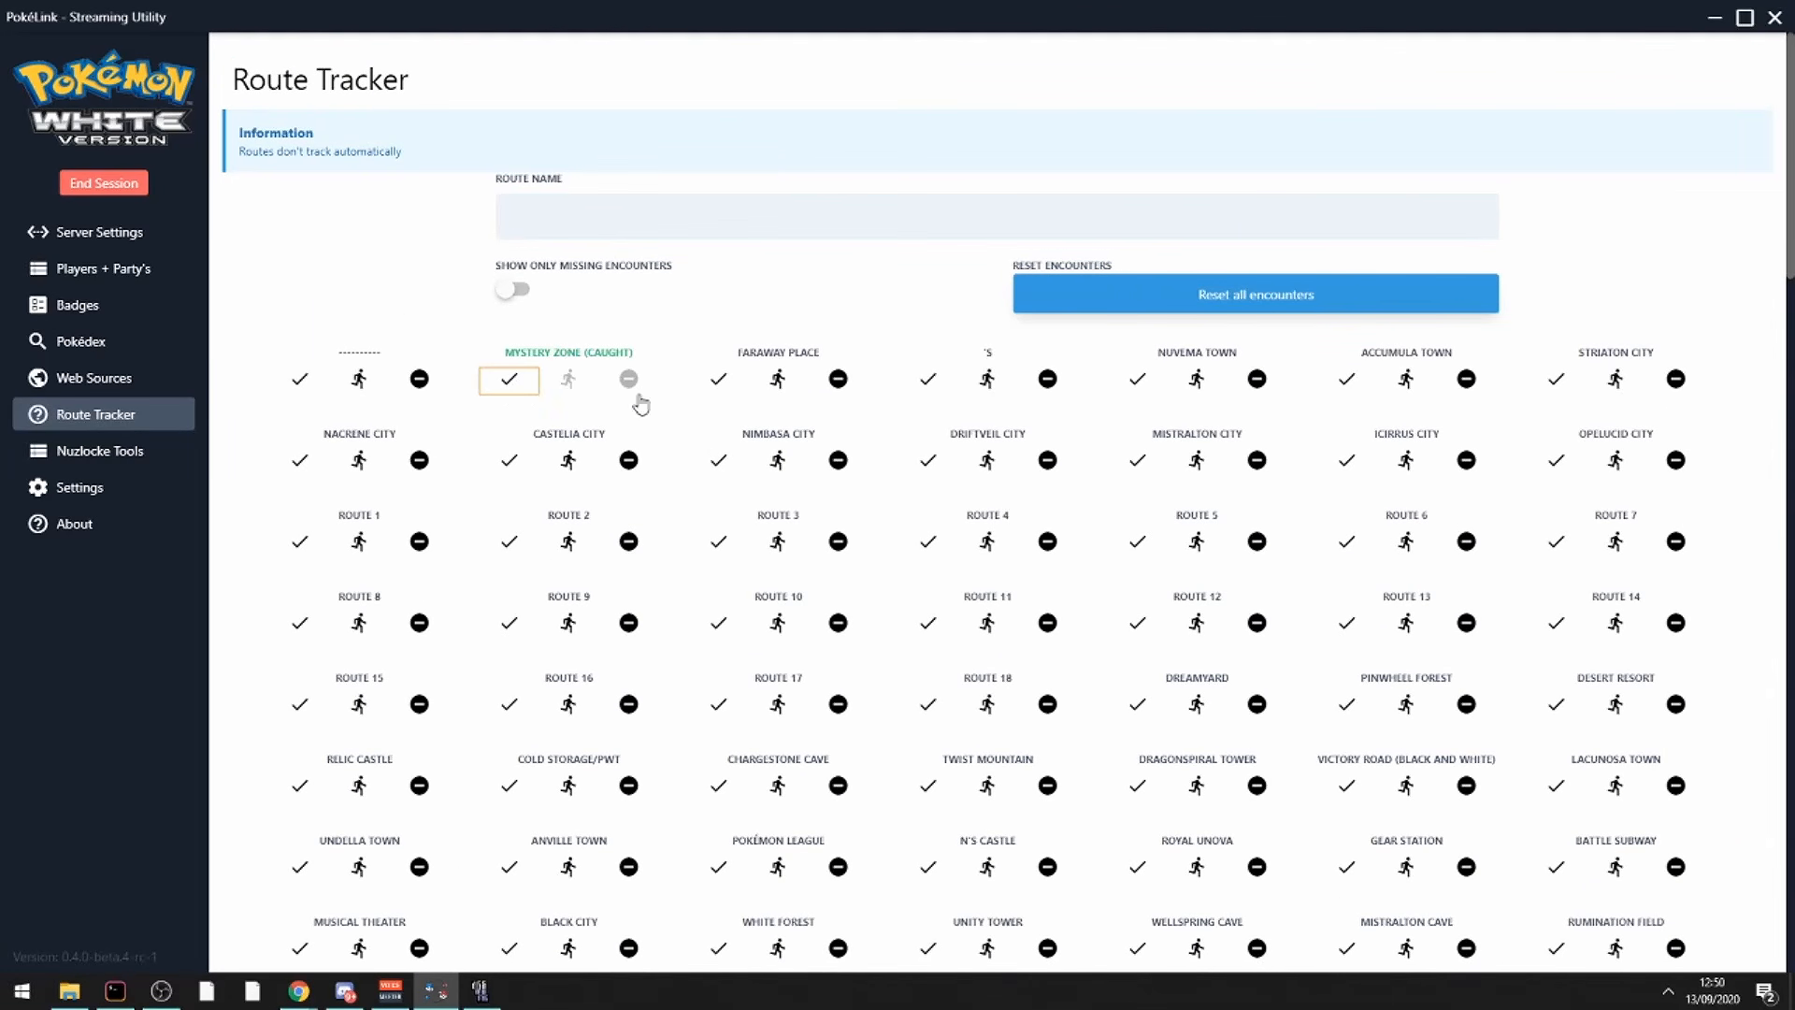
pyautogui.click(567, 380)
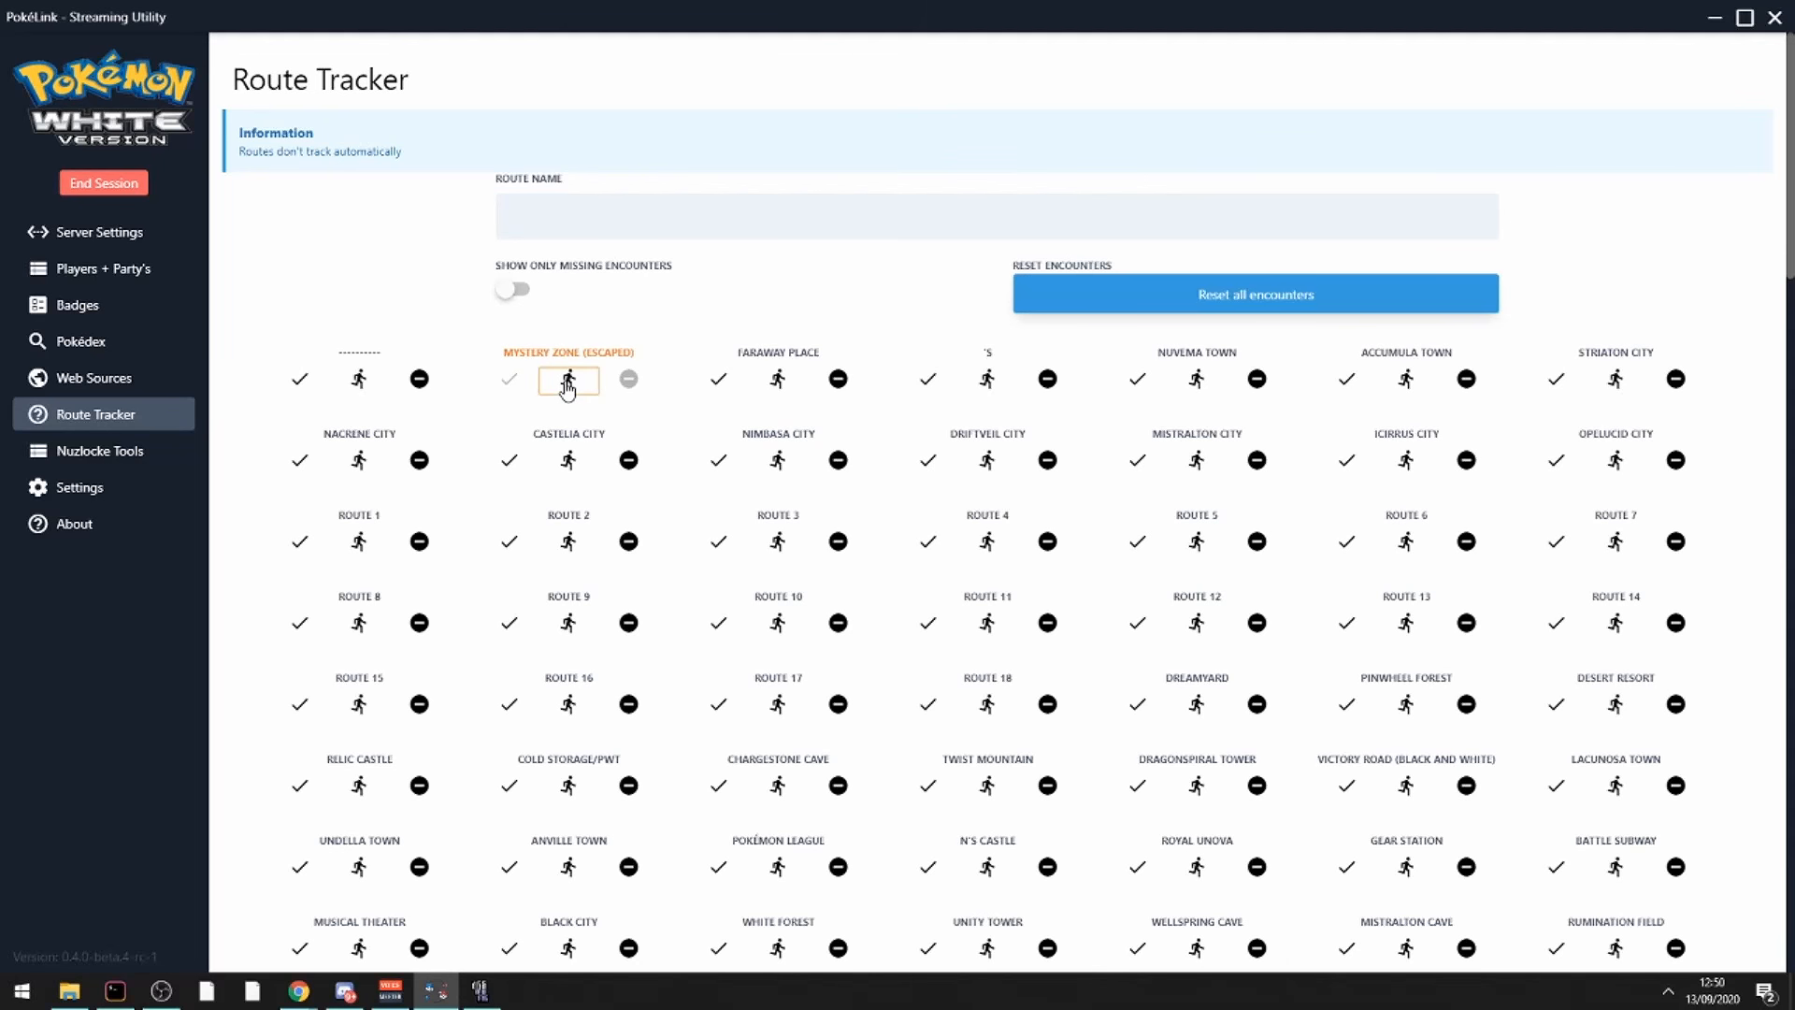
pyautogui.click(631, 383)
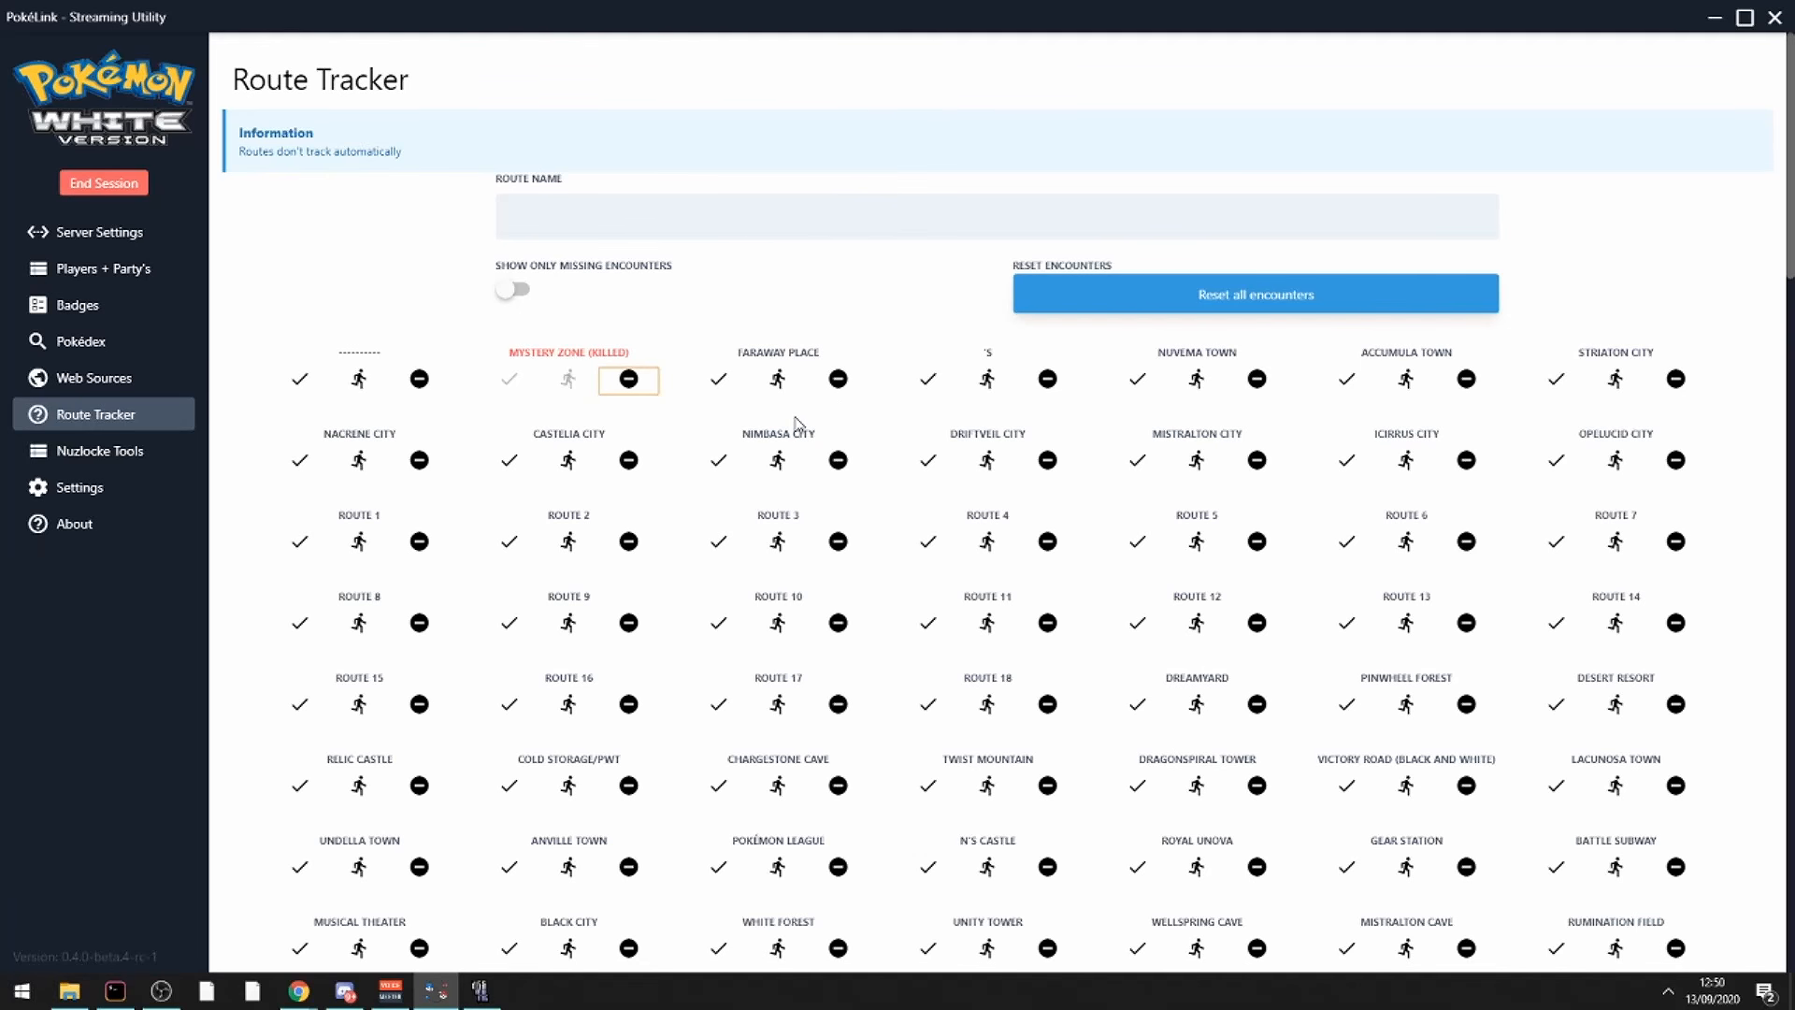
# Filter the routes by "town" and mark Nuvema Town and Lacunosa Town as caught.
pyautogui.click(810, 219)
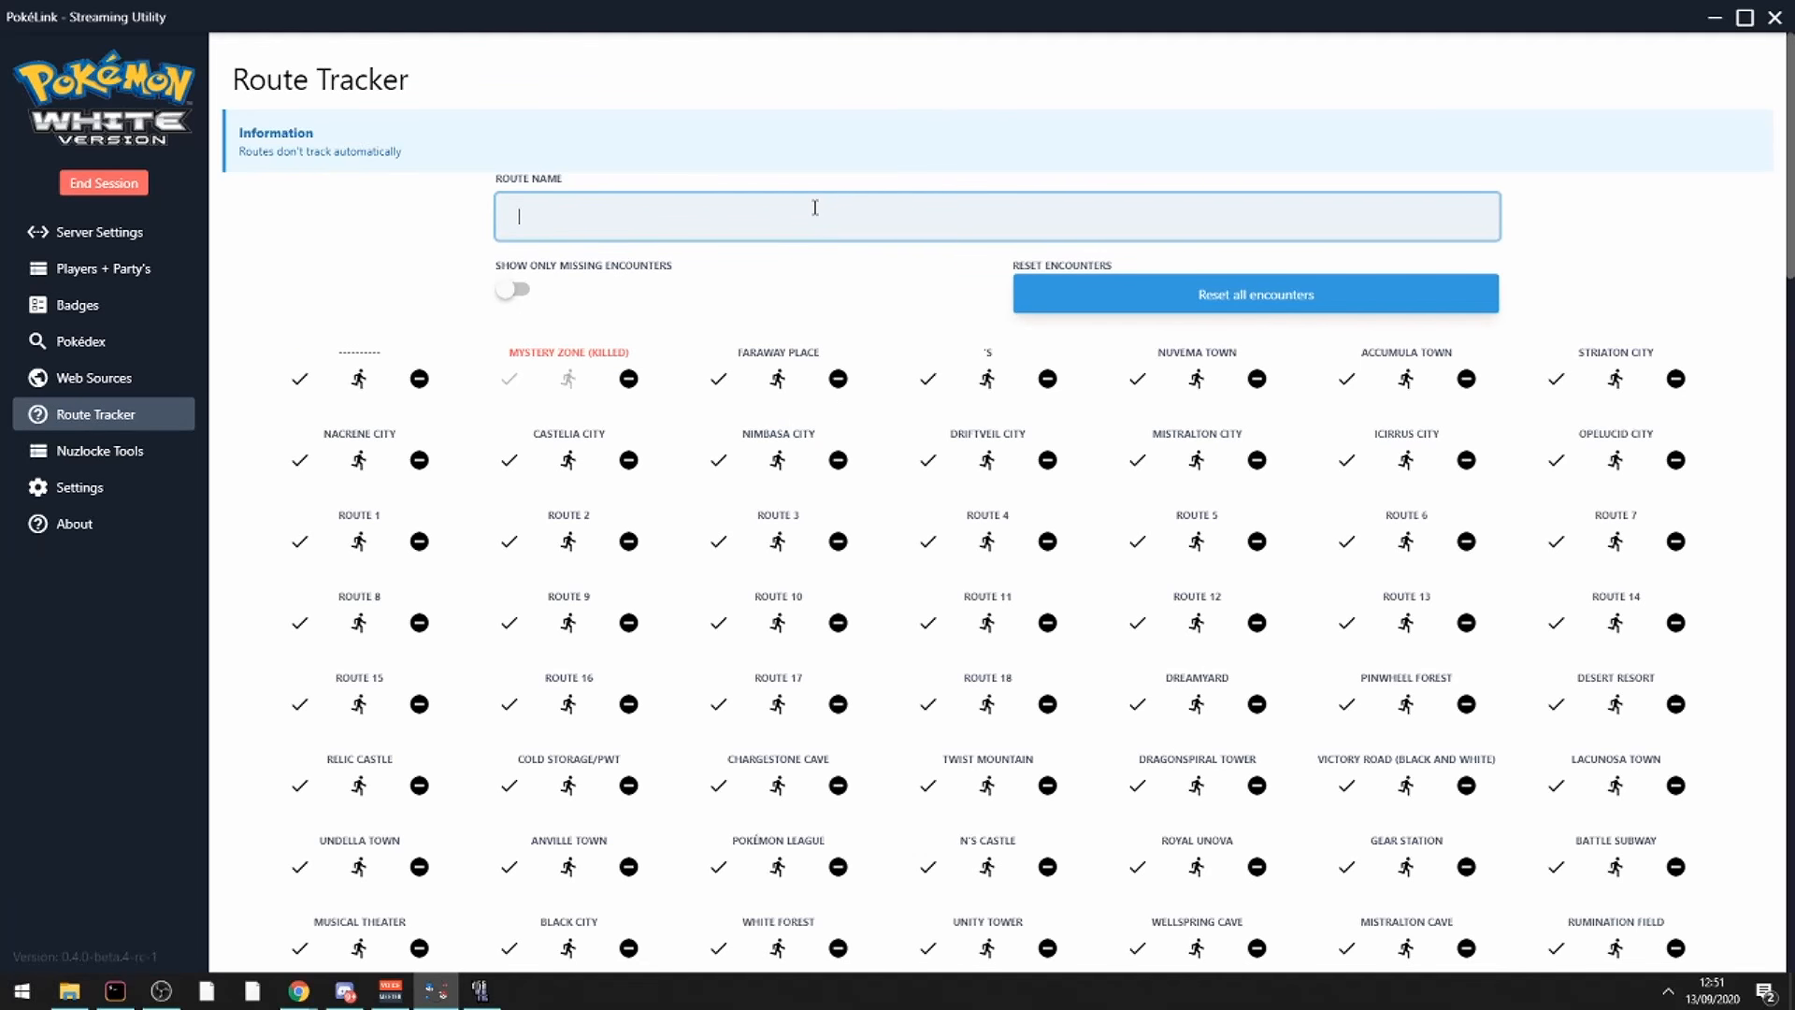
pyautogui.write('town')
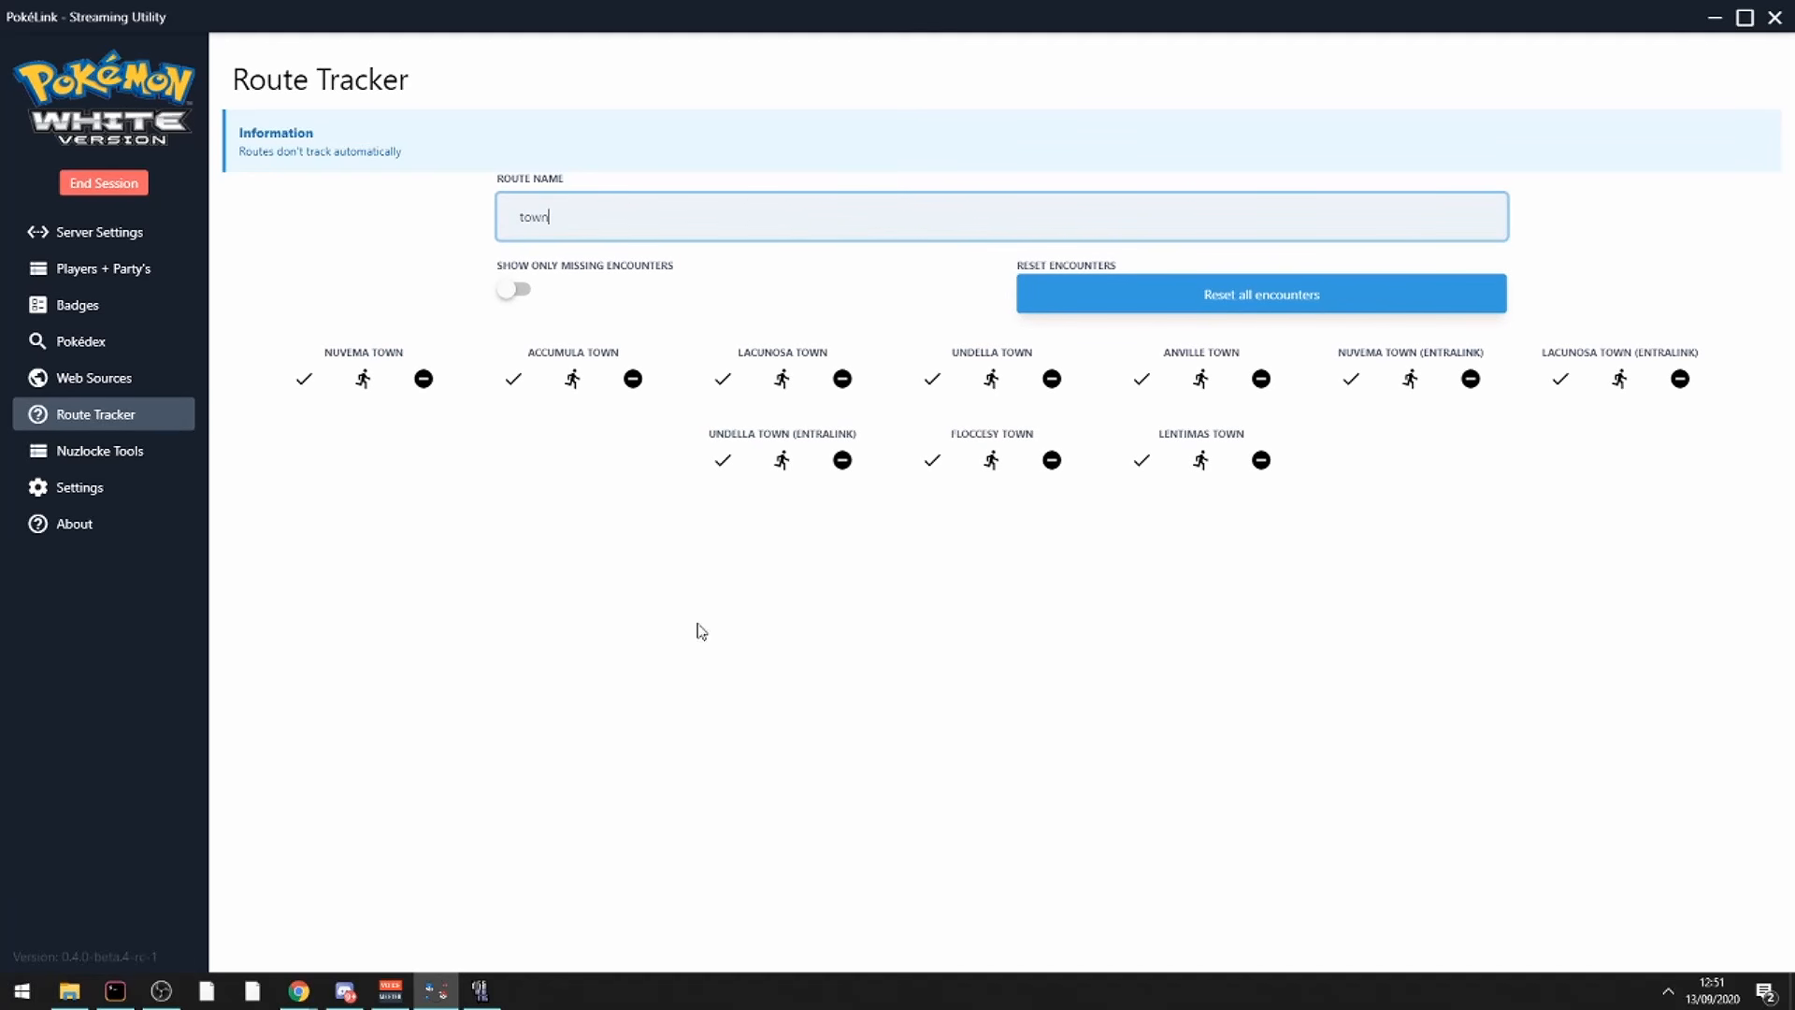
pyautogui.click(305, 379)
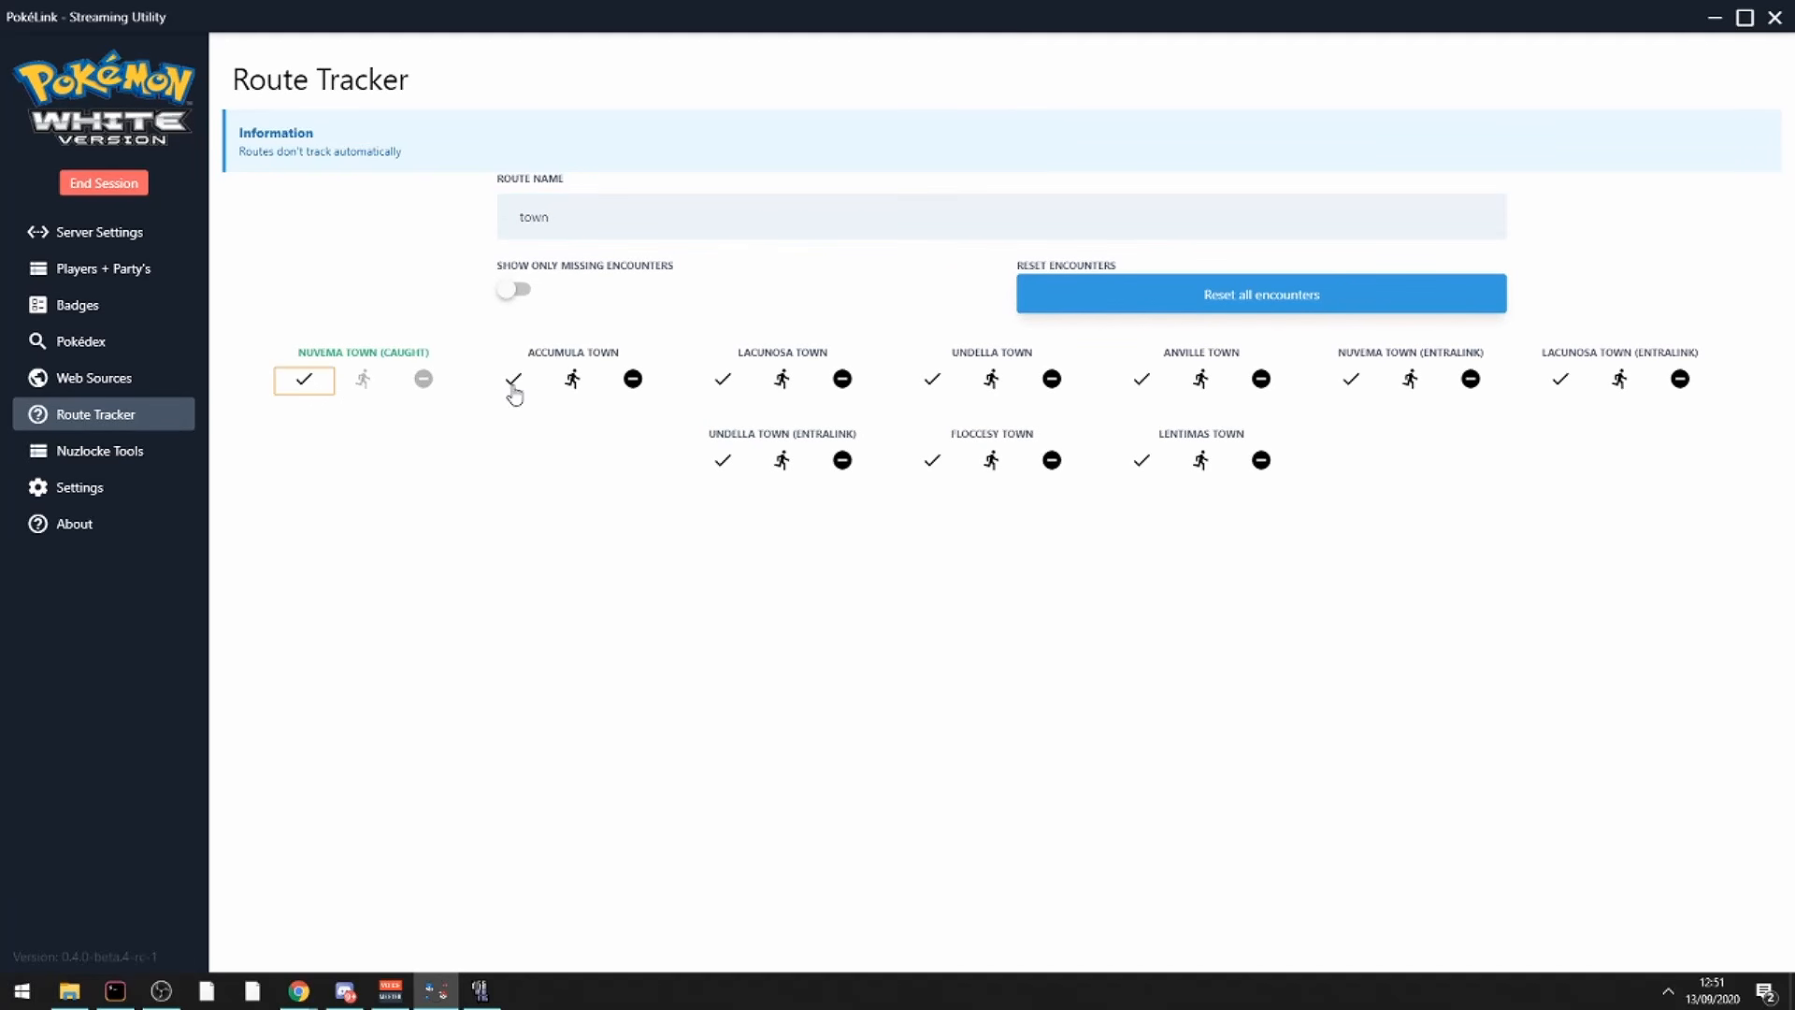
pyautogui.click(725, 380)
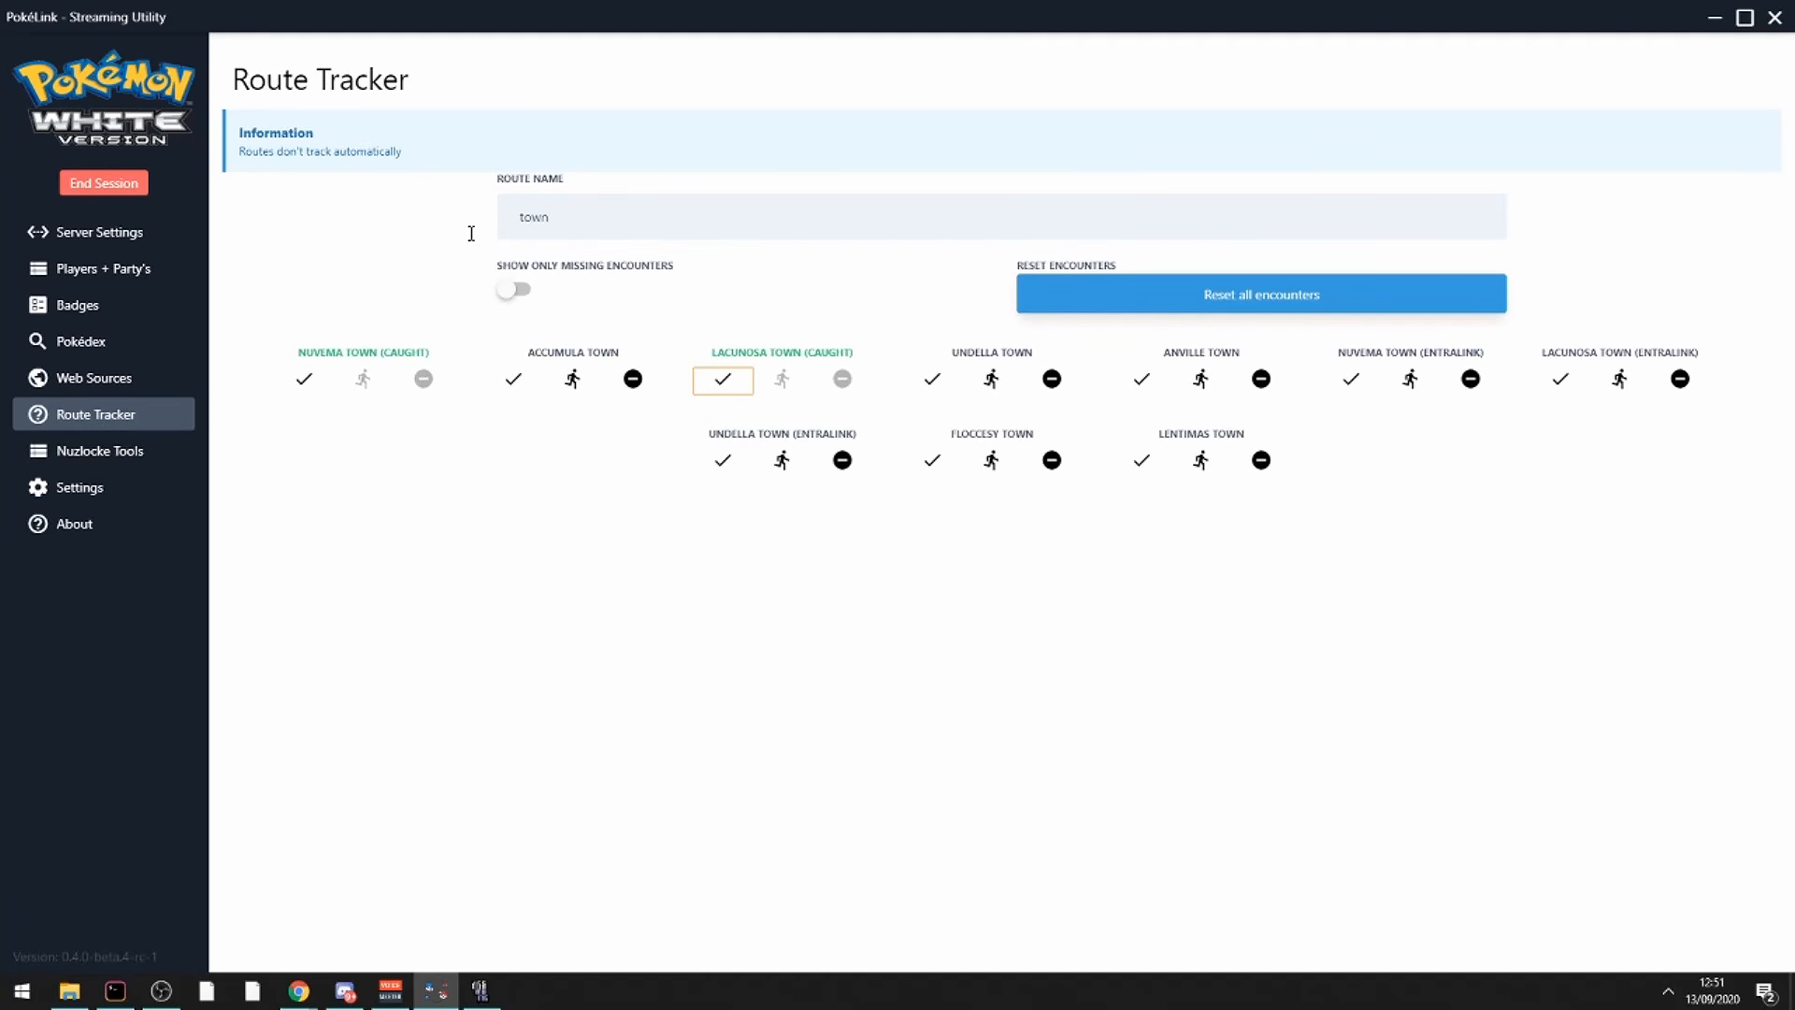
# Try showing only missing encounters, restore the display of all encounters, and clear the route name filter.
pyautogui.click(515, 292)
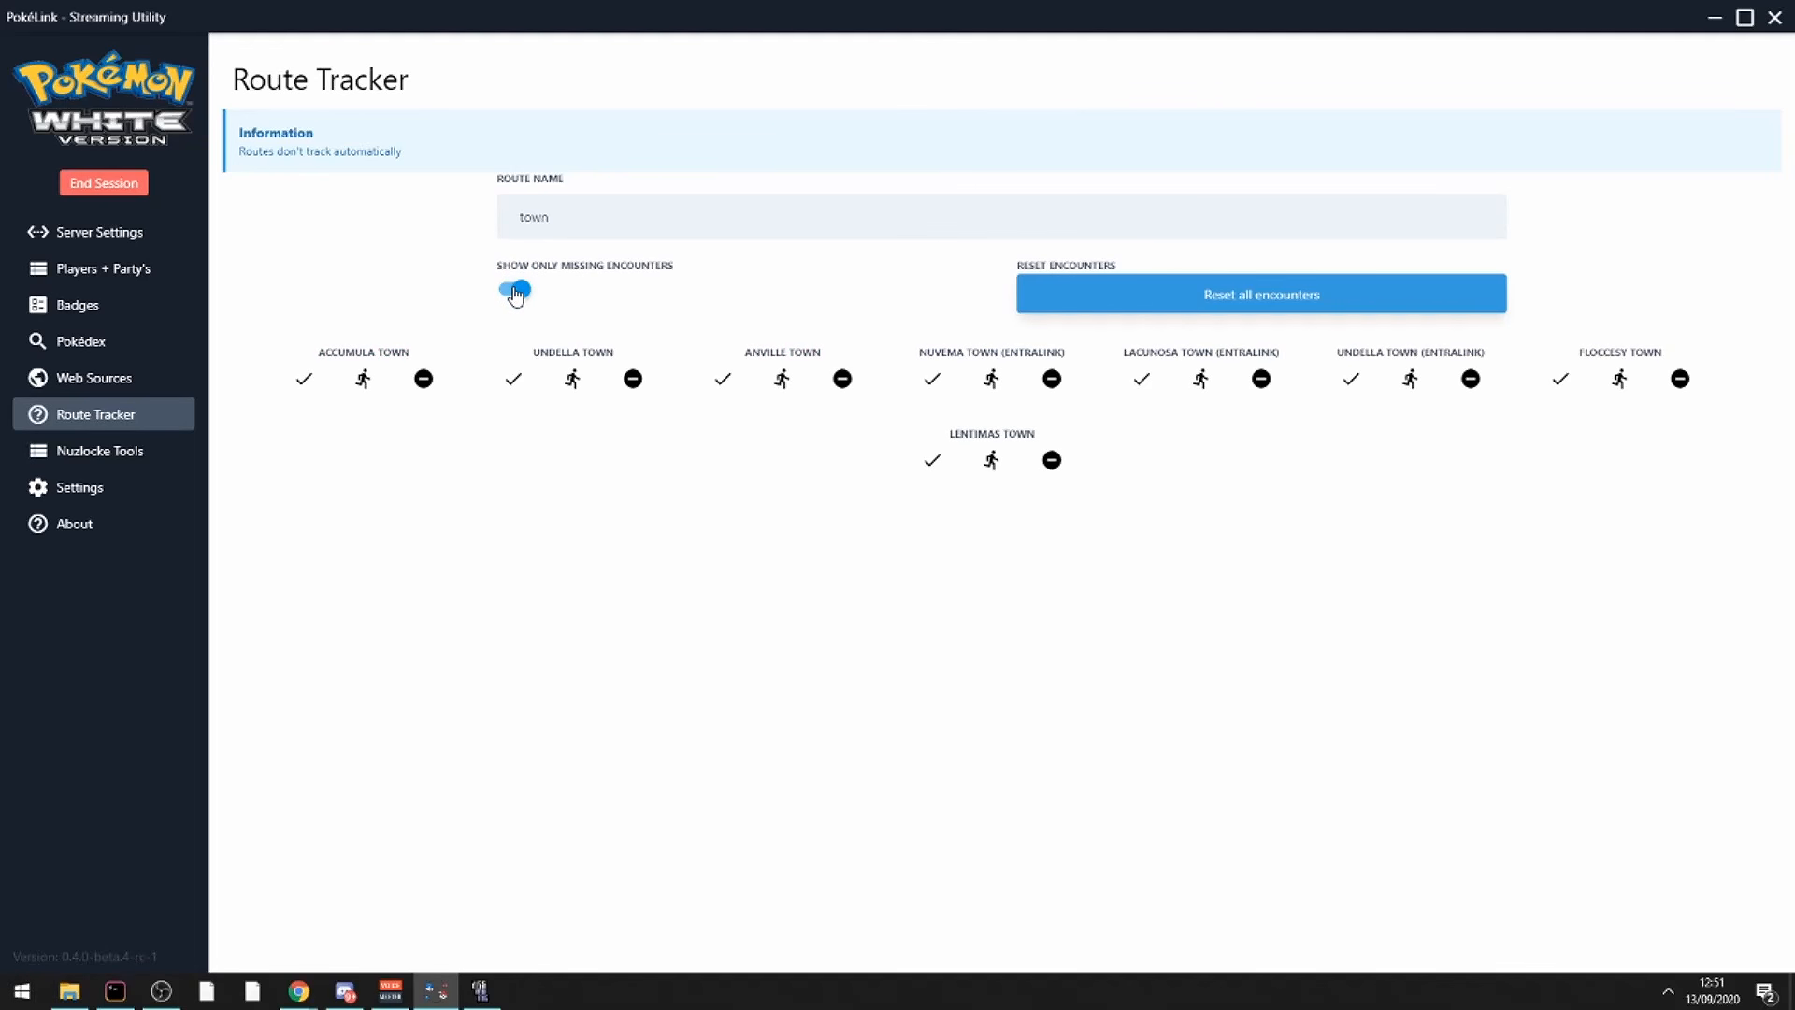
pyautogui.click(519, 290)
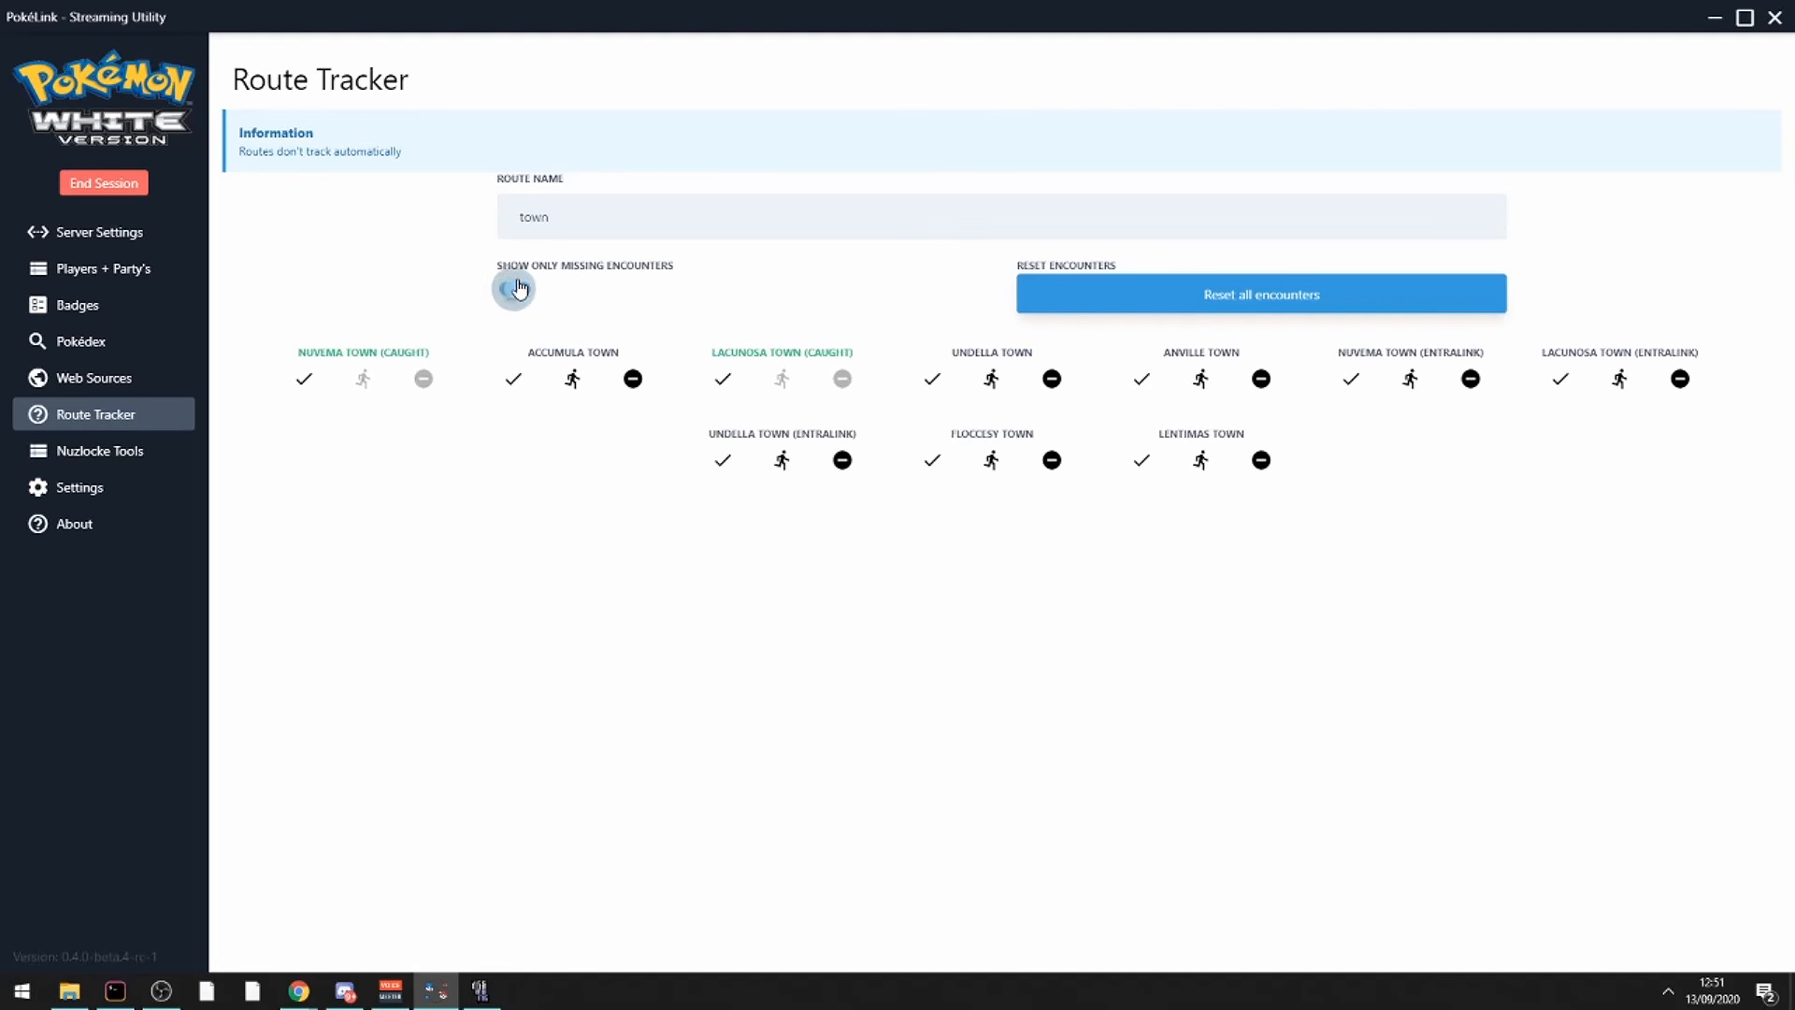
pyautogui.click(520, 290)
pyautogui.click(520, 290)
pyautogui.click(520, 290)
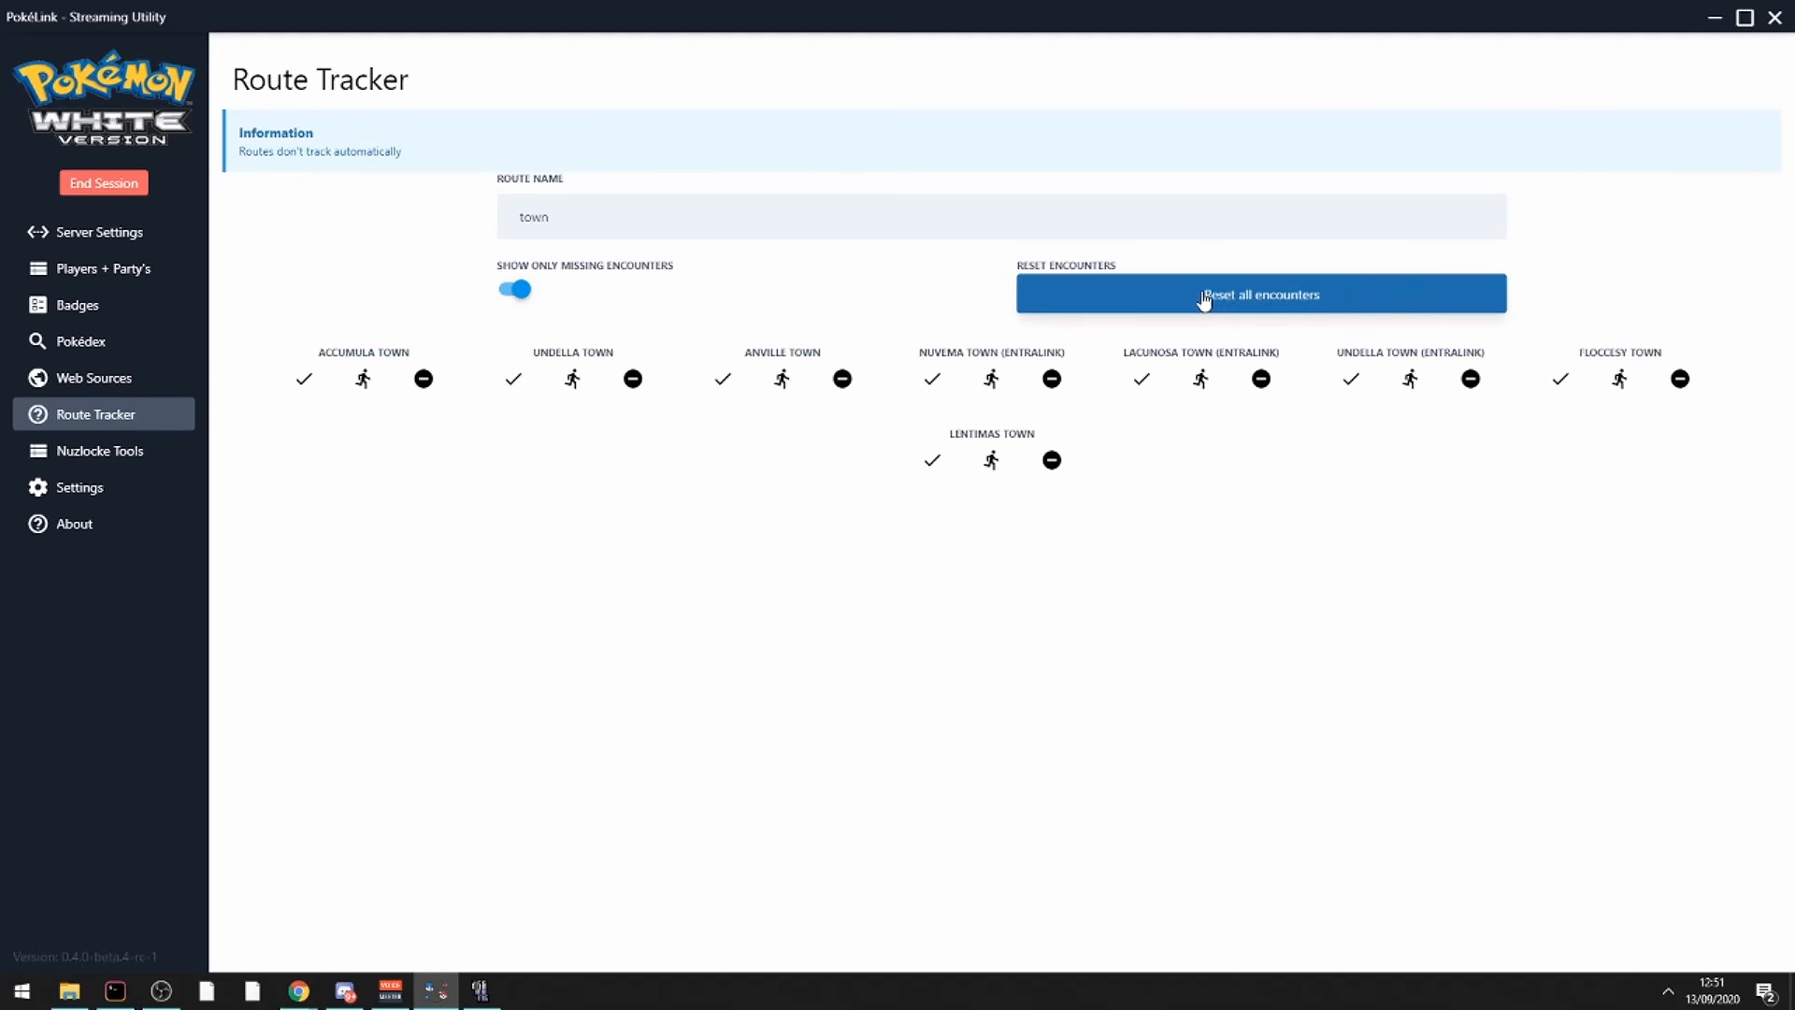
pyautogui.click(542, 299)
pyautogui.click(720, 208)
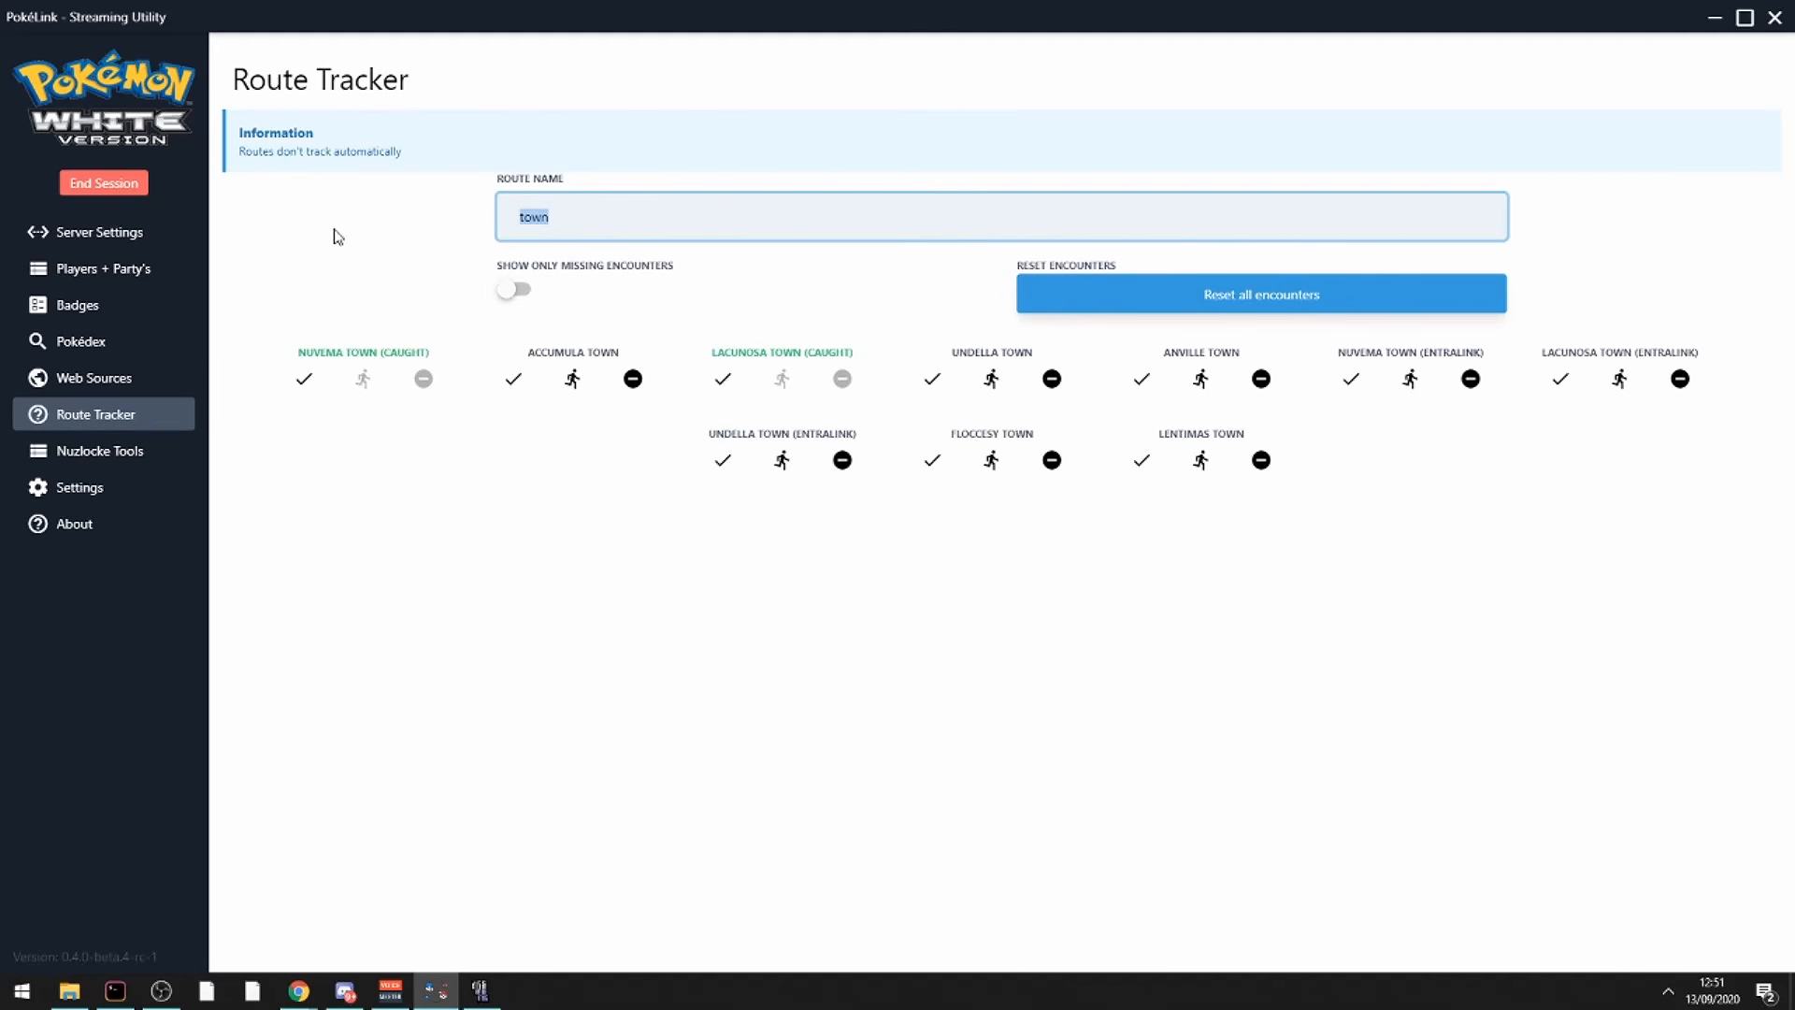
pyautogui.press('BackSpace')
# Mark Faraway Place, 'S and Driftveil City as escaped and Nimbasa City as caught, and reset all encounters.
pyautogui.click(778, 379)
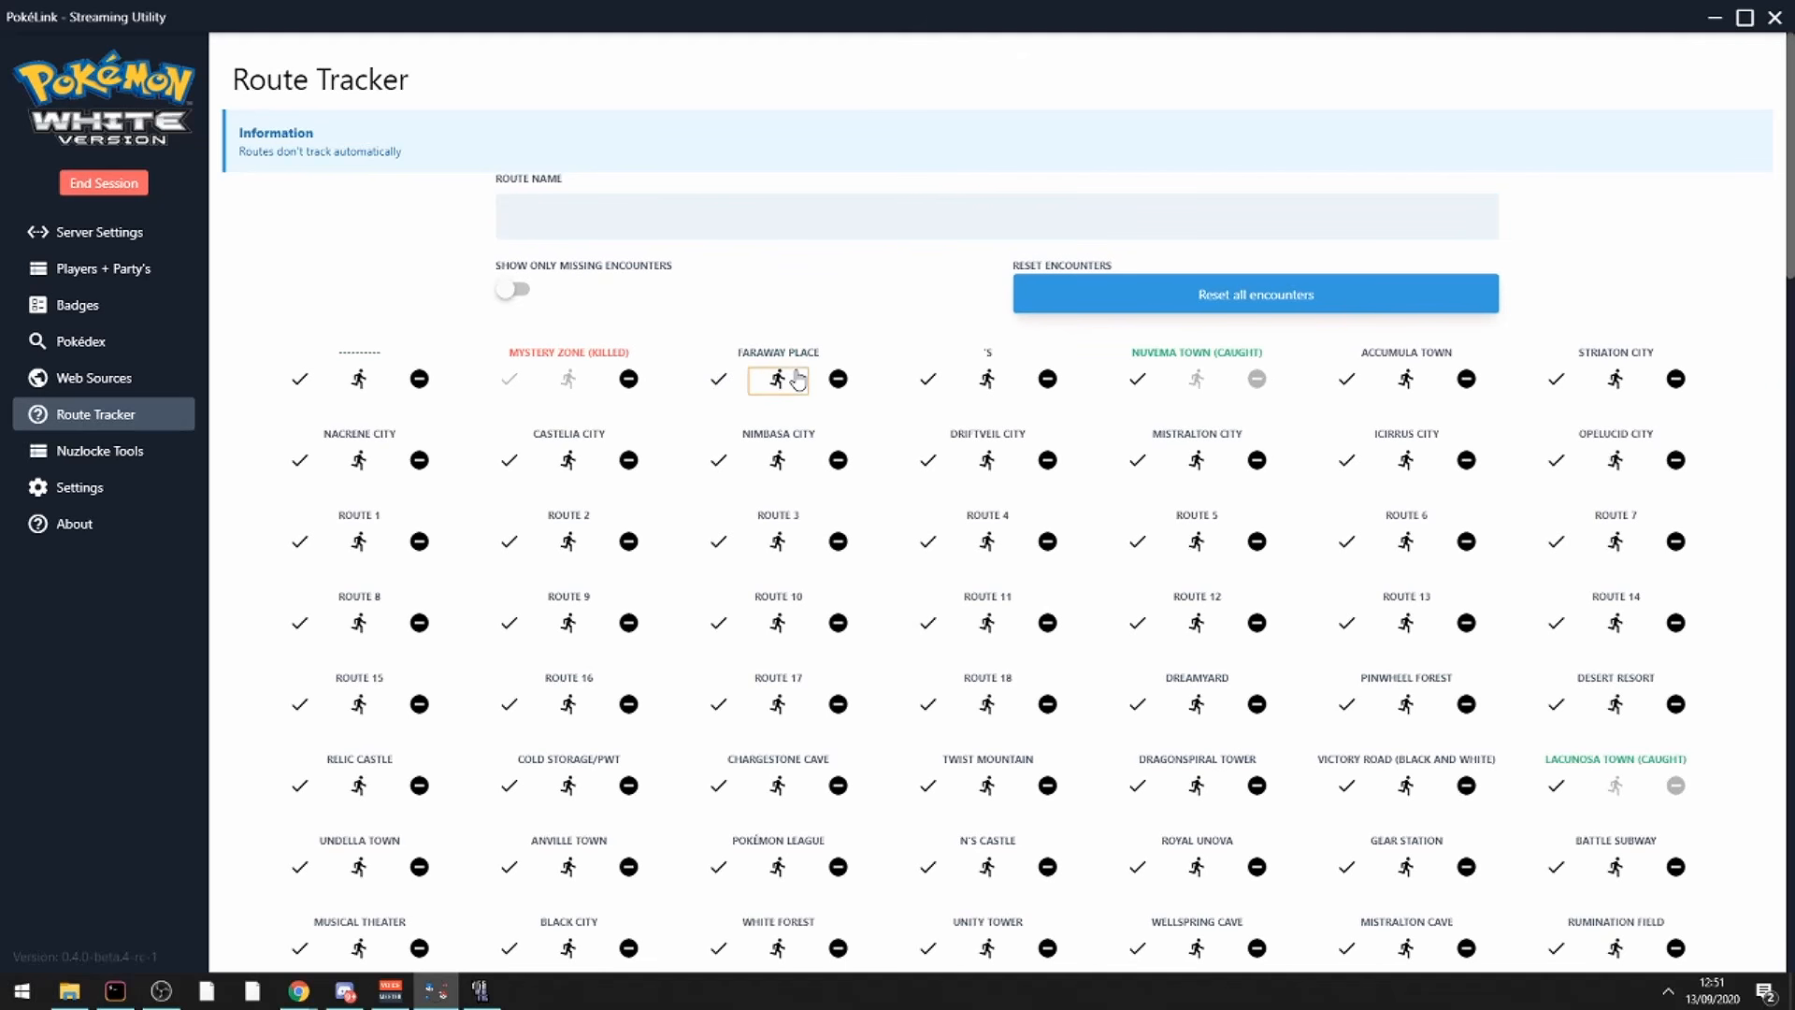
pyautogui.click(988, 379)
pyautogui.click(987, 460)
pyautogui.click(718, 460)
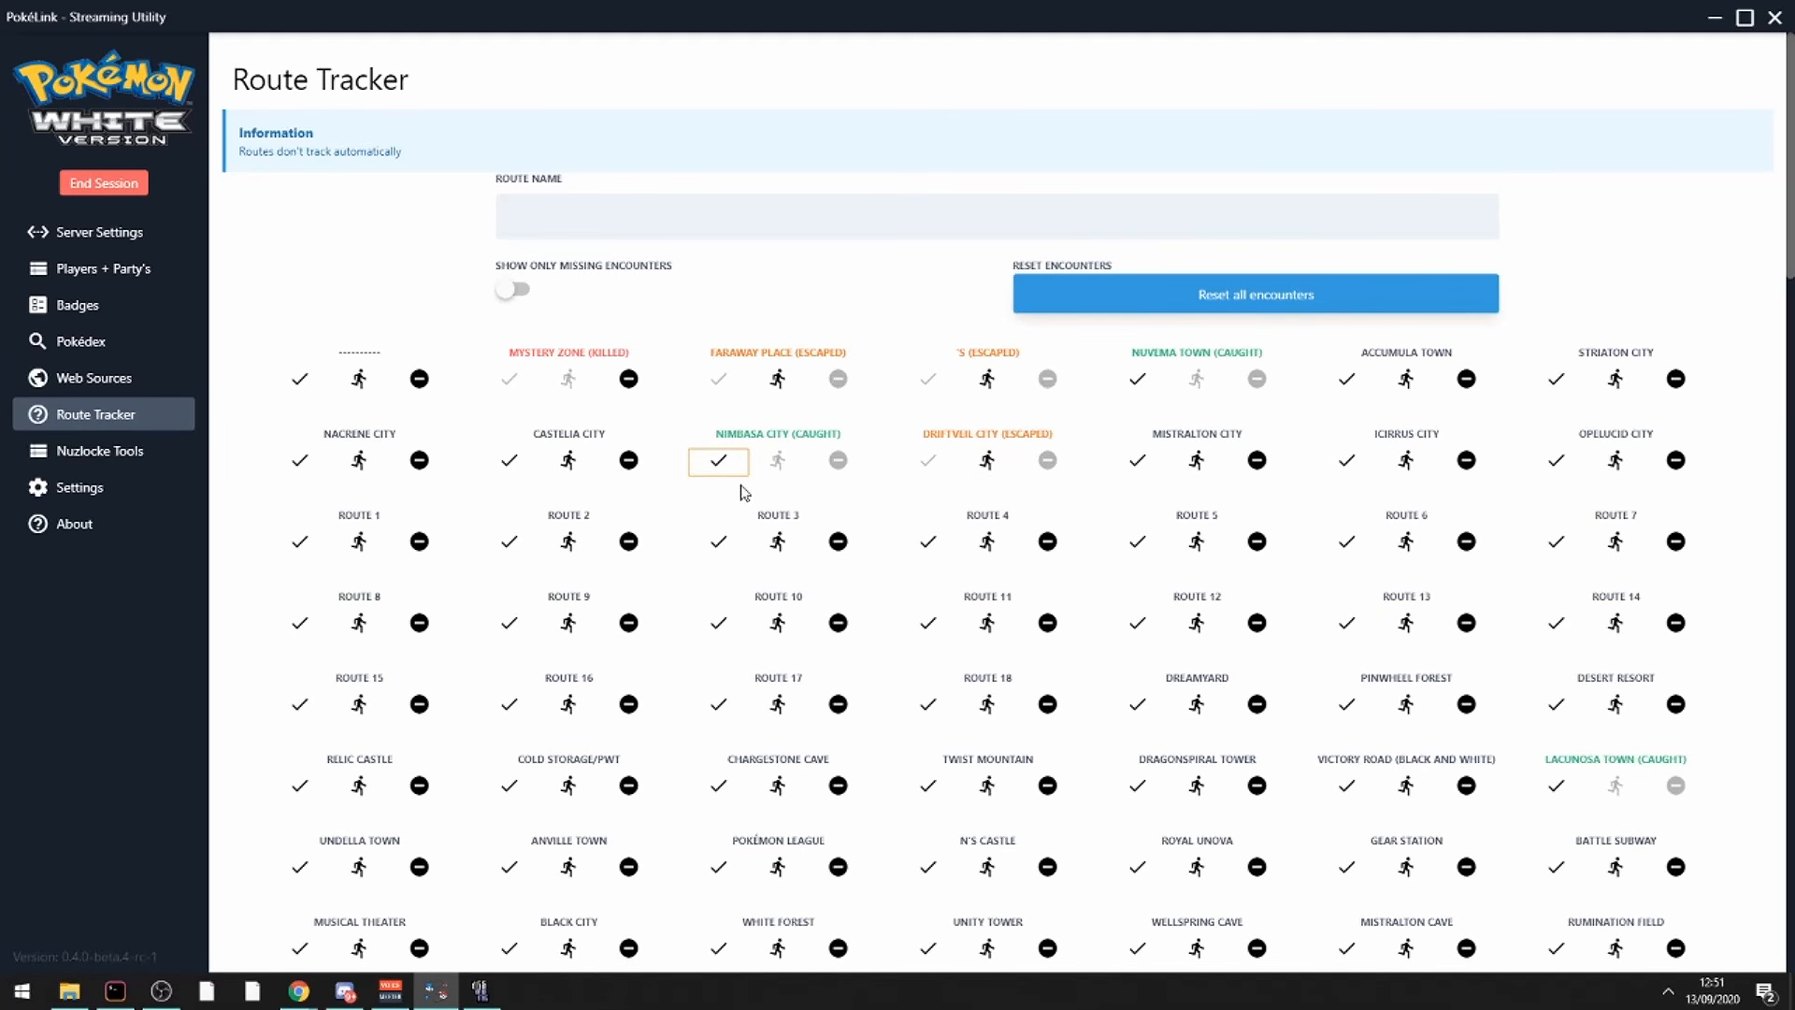
pyautogui.click(1214, 297)
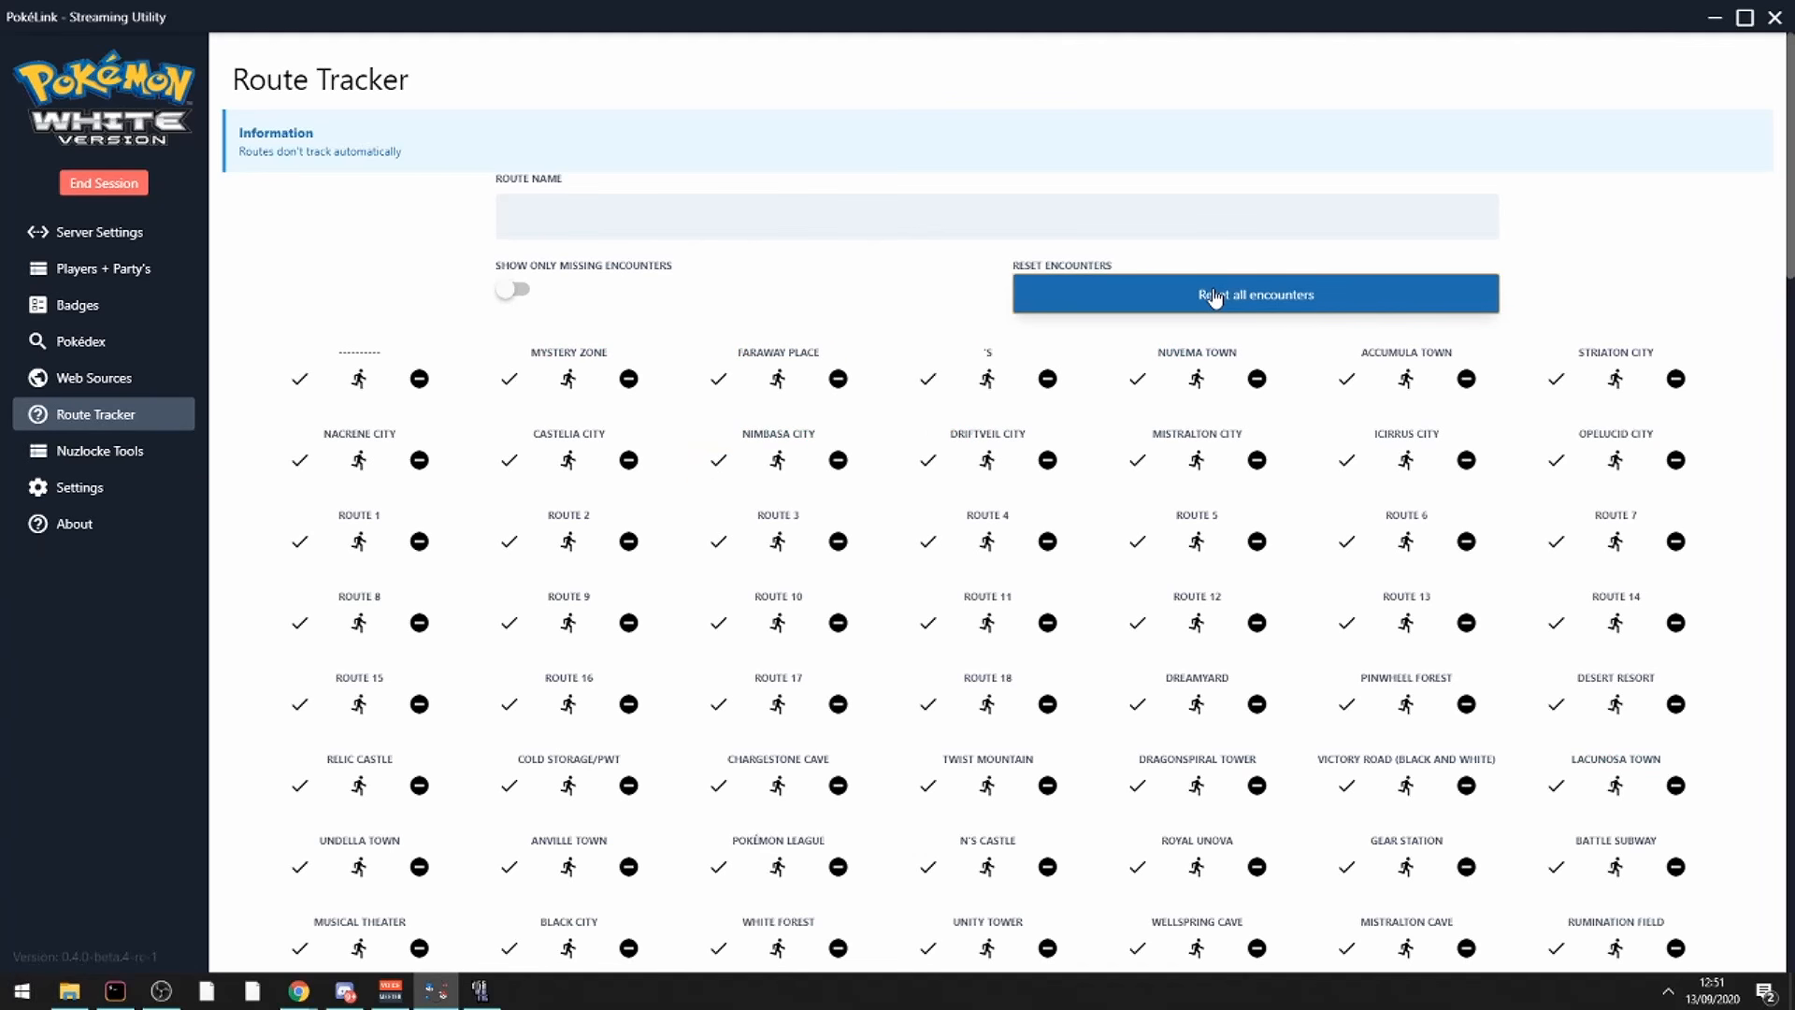
# Open the PokéLink settings and examine the session's emulator and ROM locations.
pyautogui.click(99, 489)
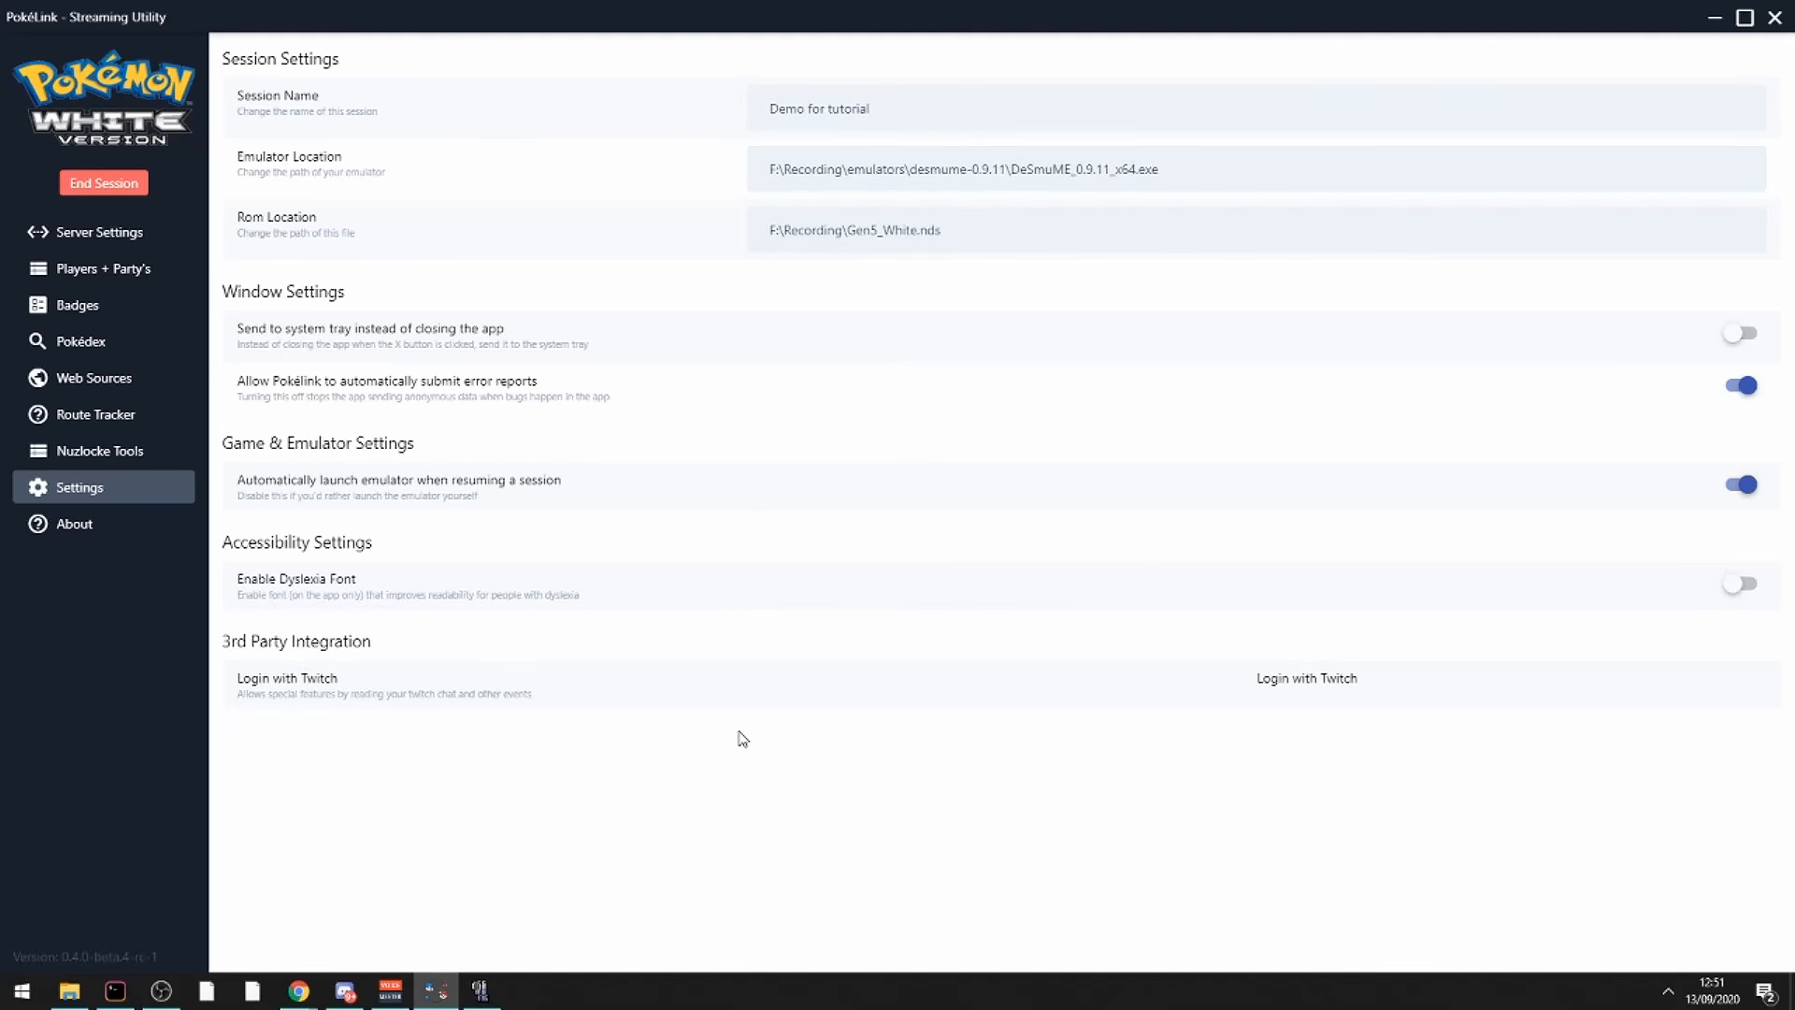
pyautogui.moveTo(1220, 164); pyautogui.dragTo(736, 200)
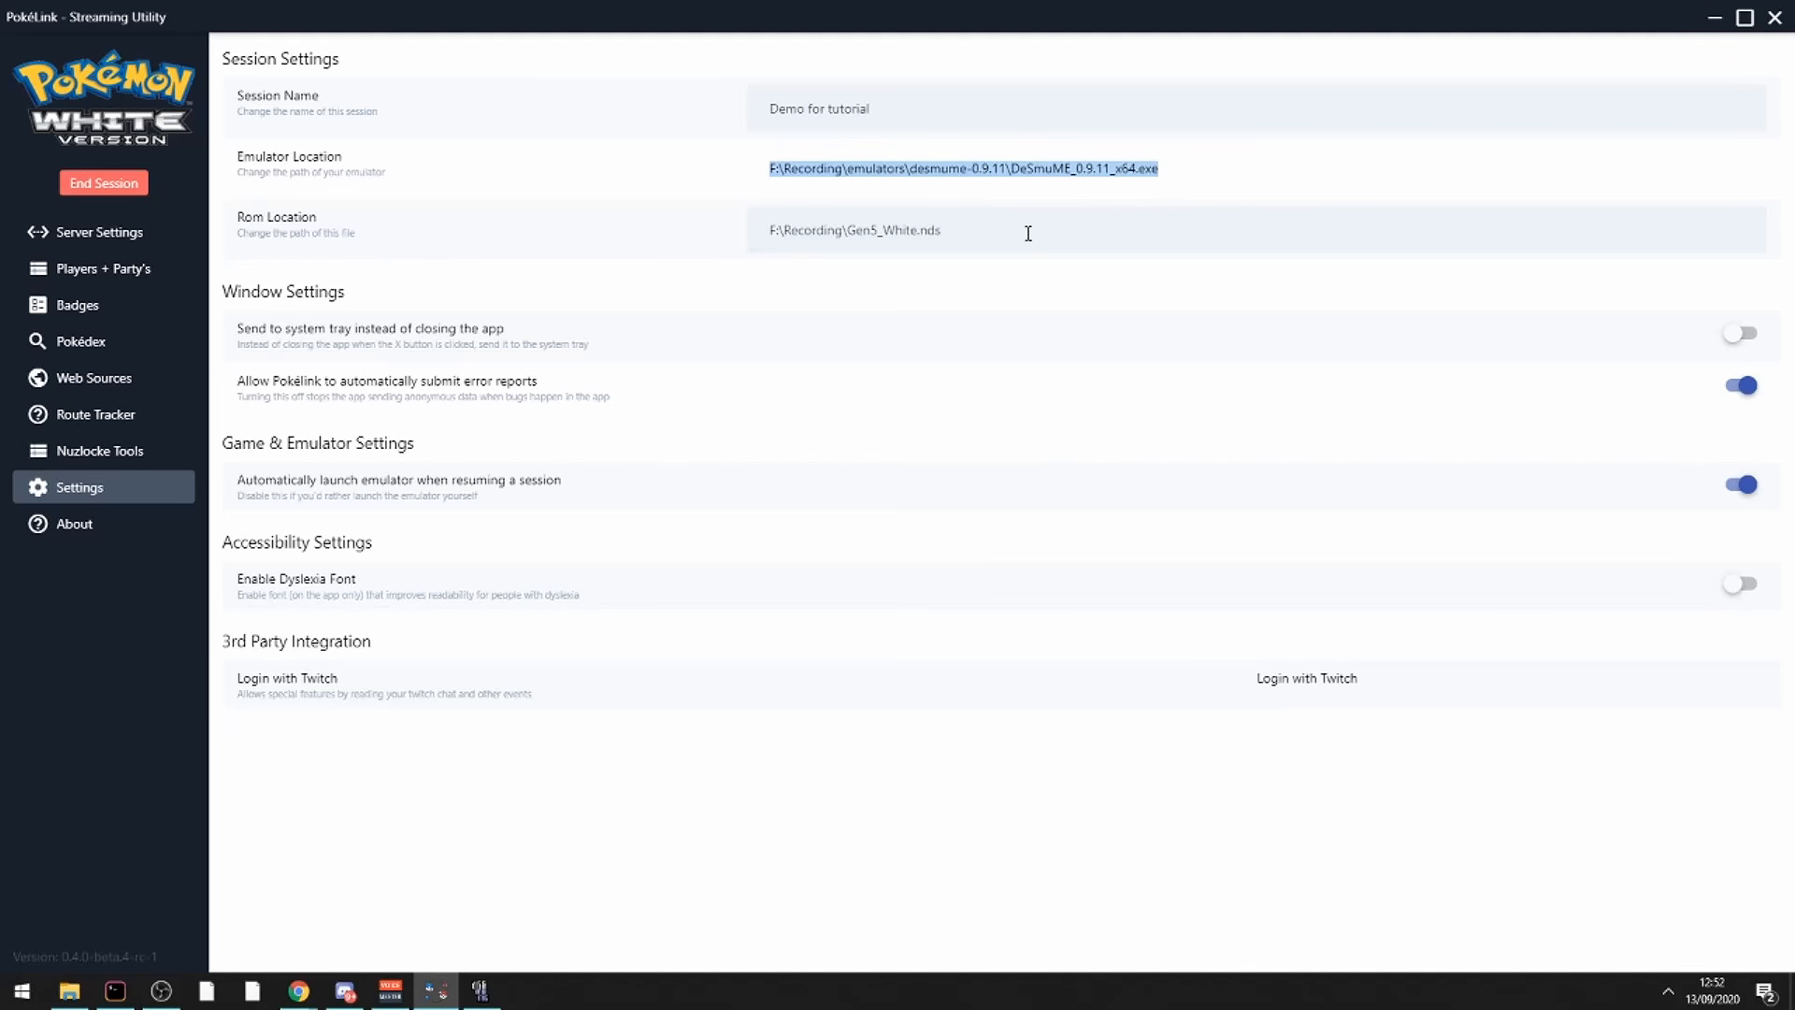
pyautogui.moveTo(1028, 233); pyautogui.dragTo(709, 233)
pyautogui.click(703, 808)
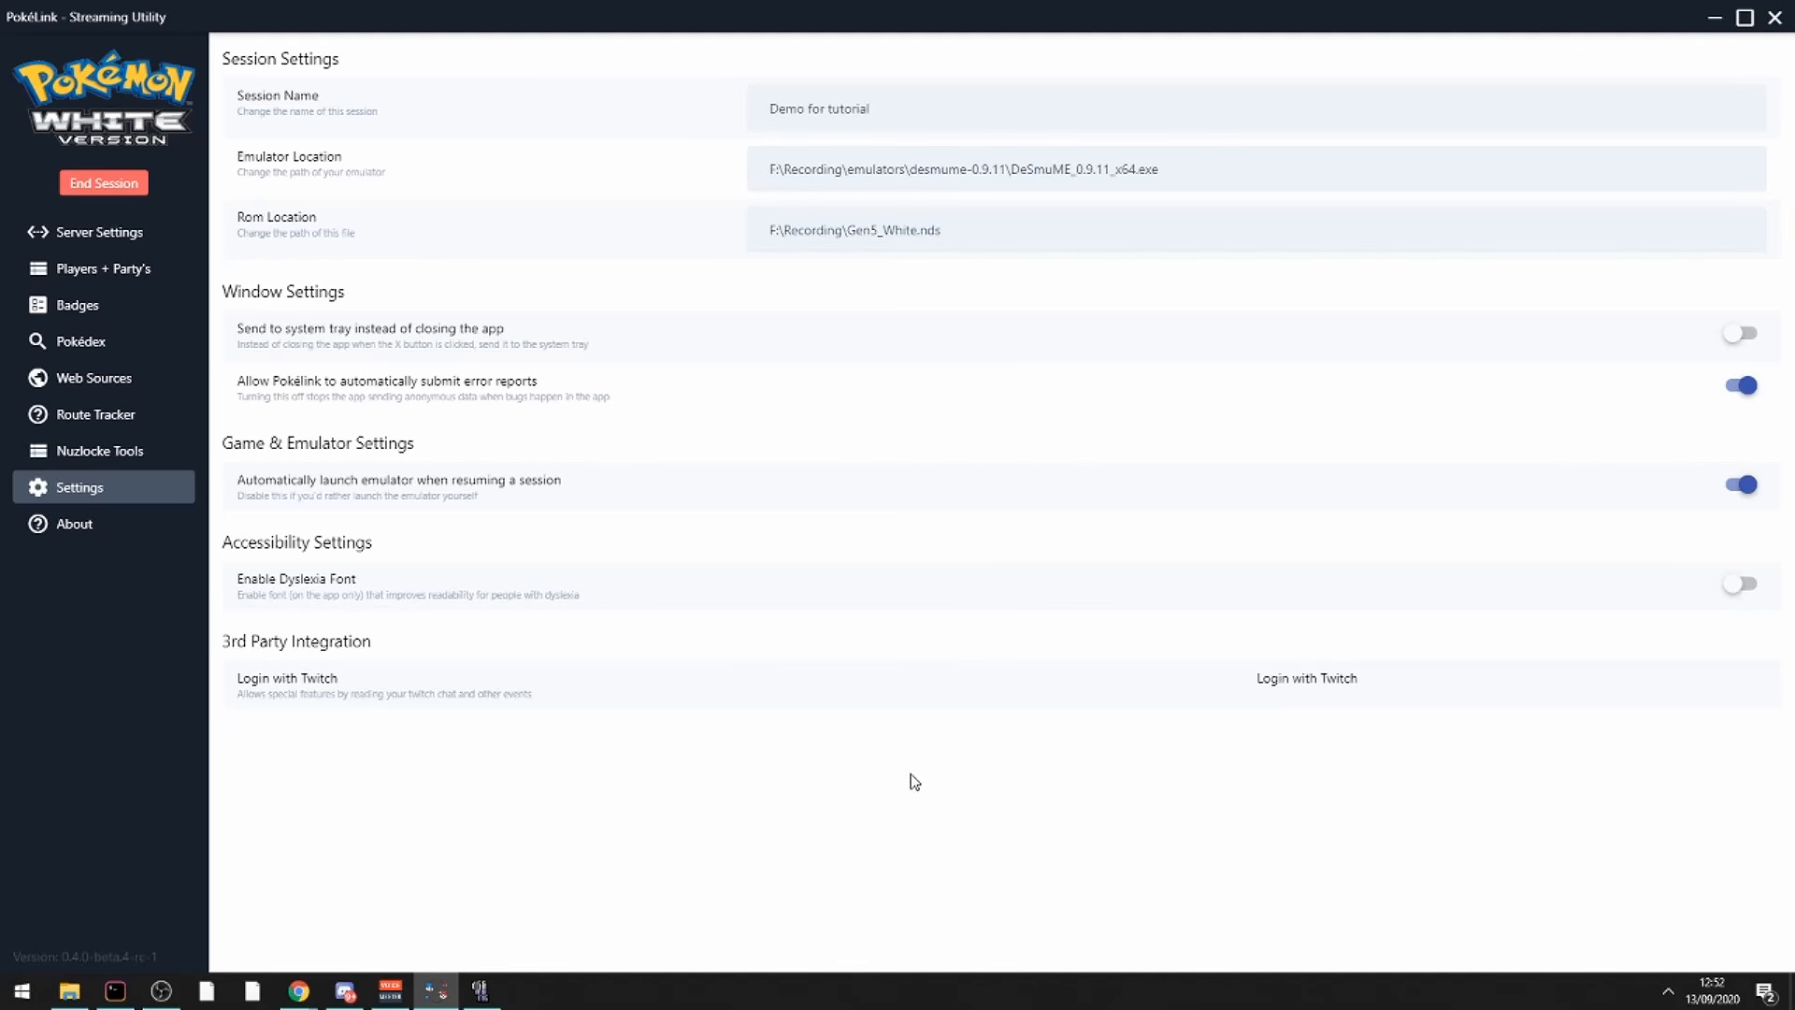
# Switch to DeSmuME, advance the dialogue, save the game state to slot 2 and close the emulator.
pyautogui.click(481, 989)
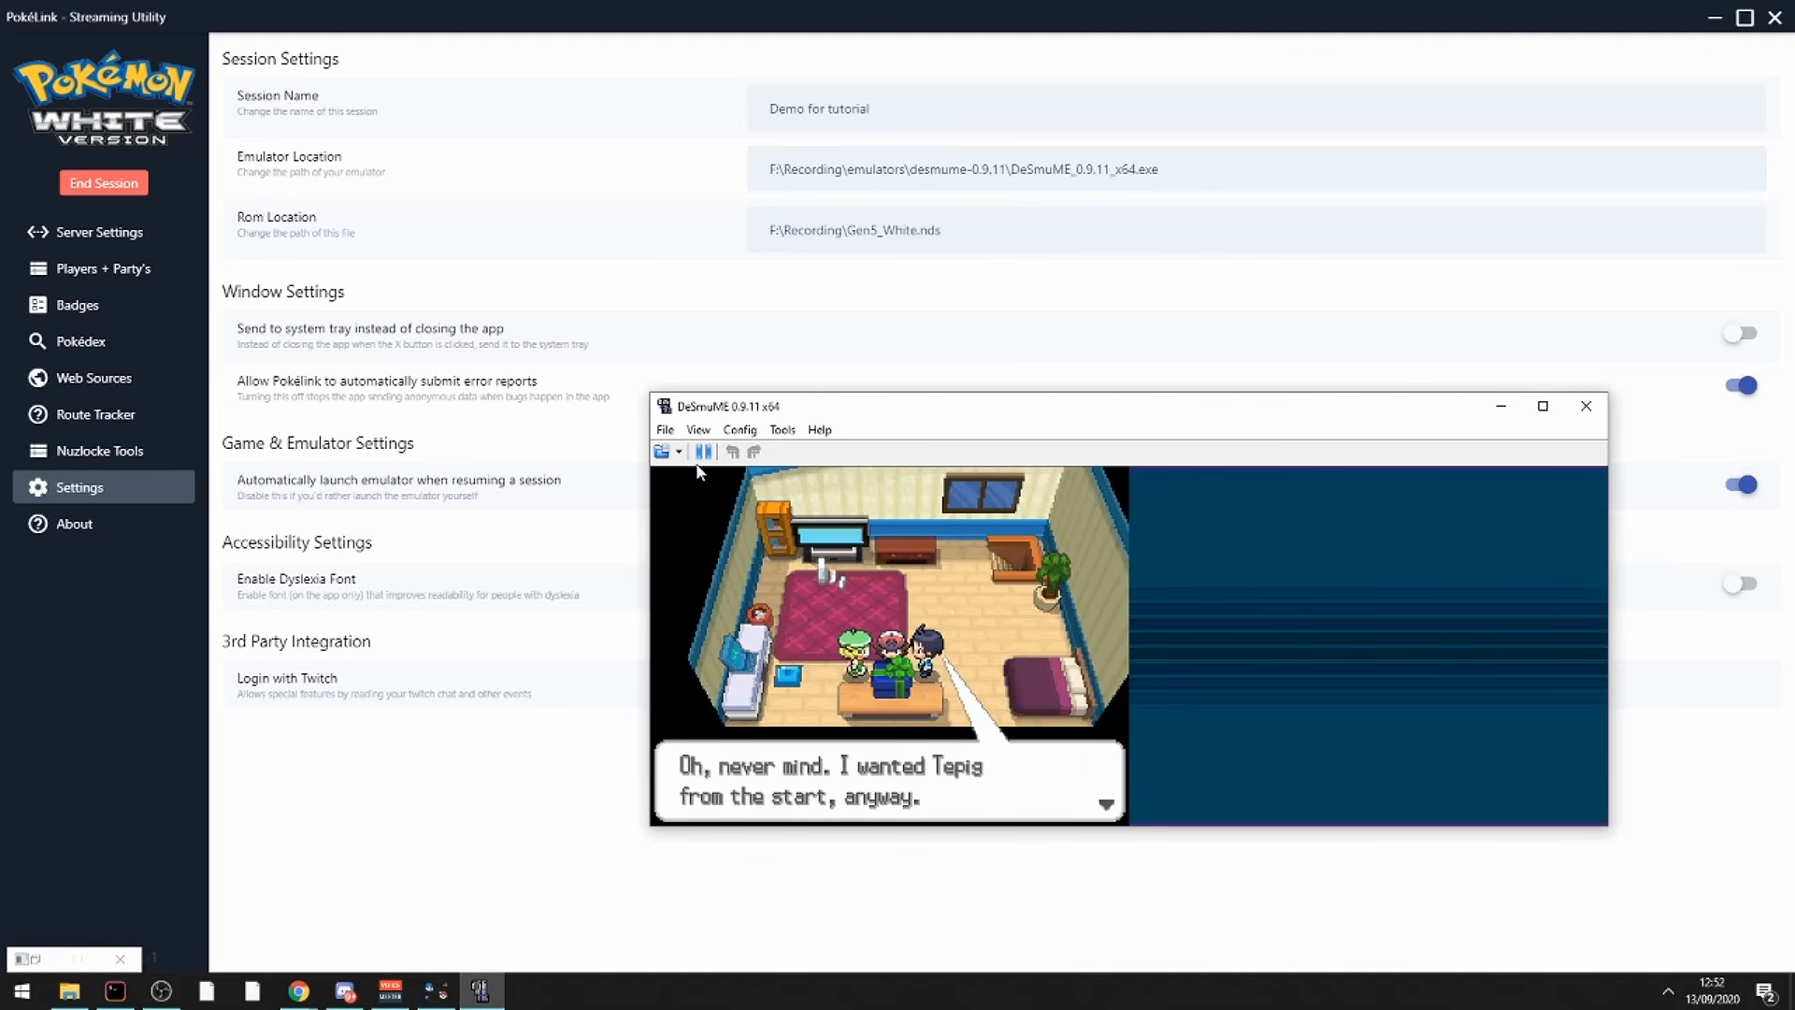
pyautogui.press('x')
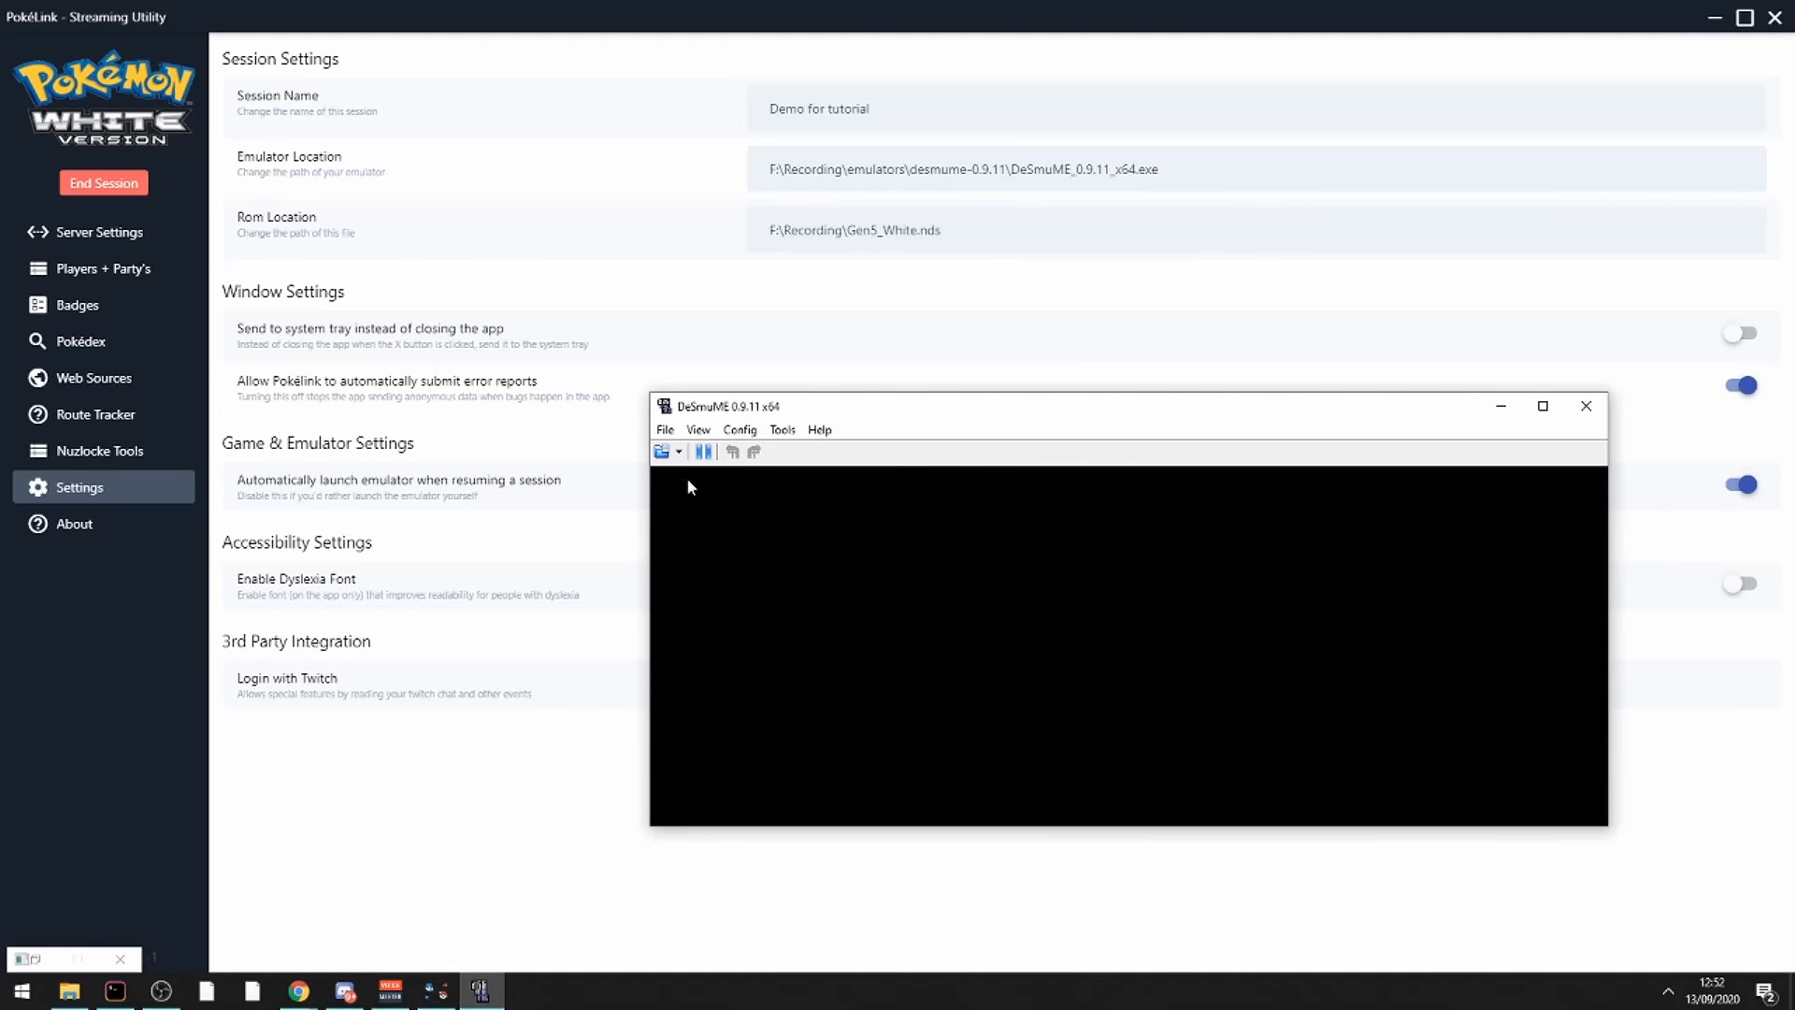
pyautogui.click(665, 429)
pyautogui.moveTo(720, 606)
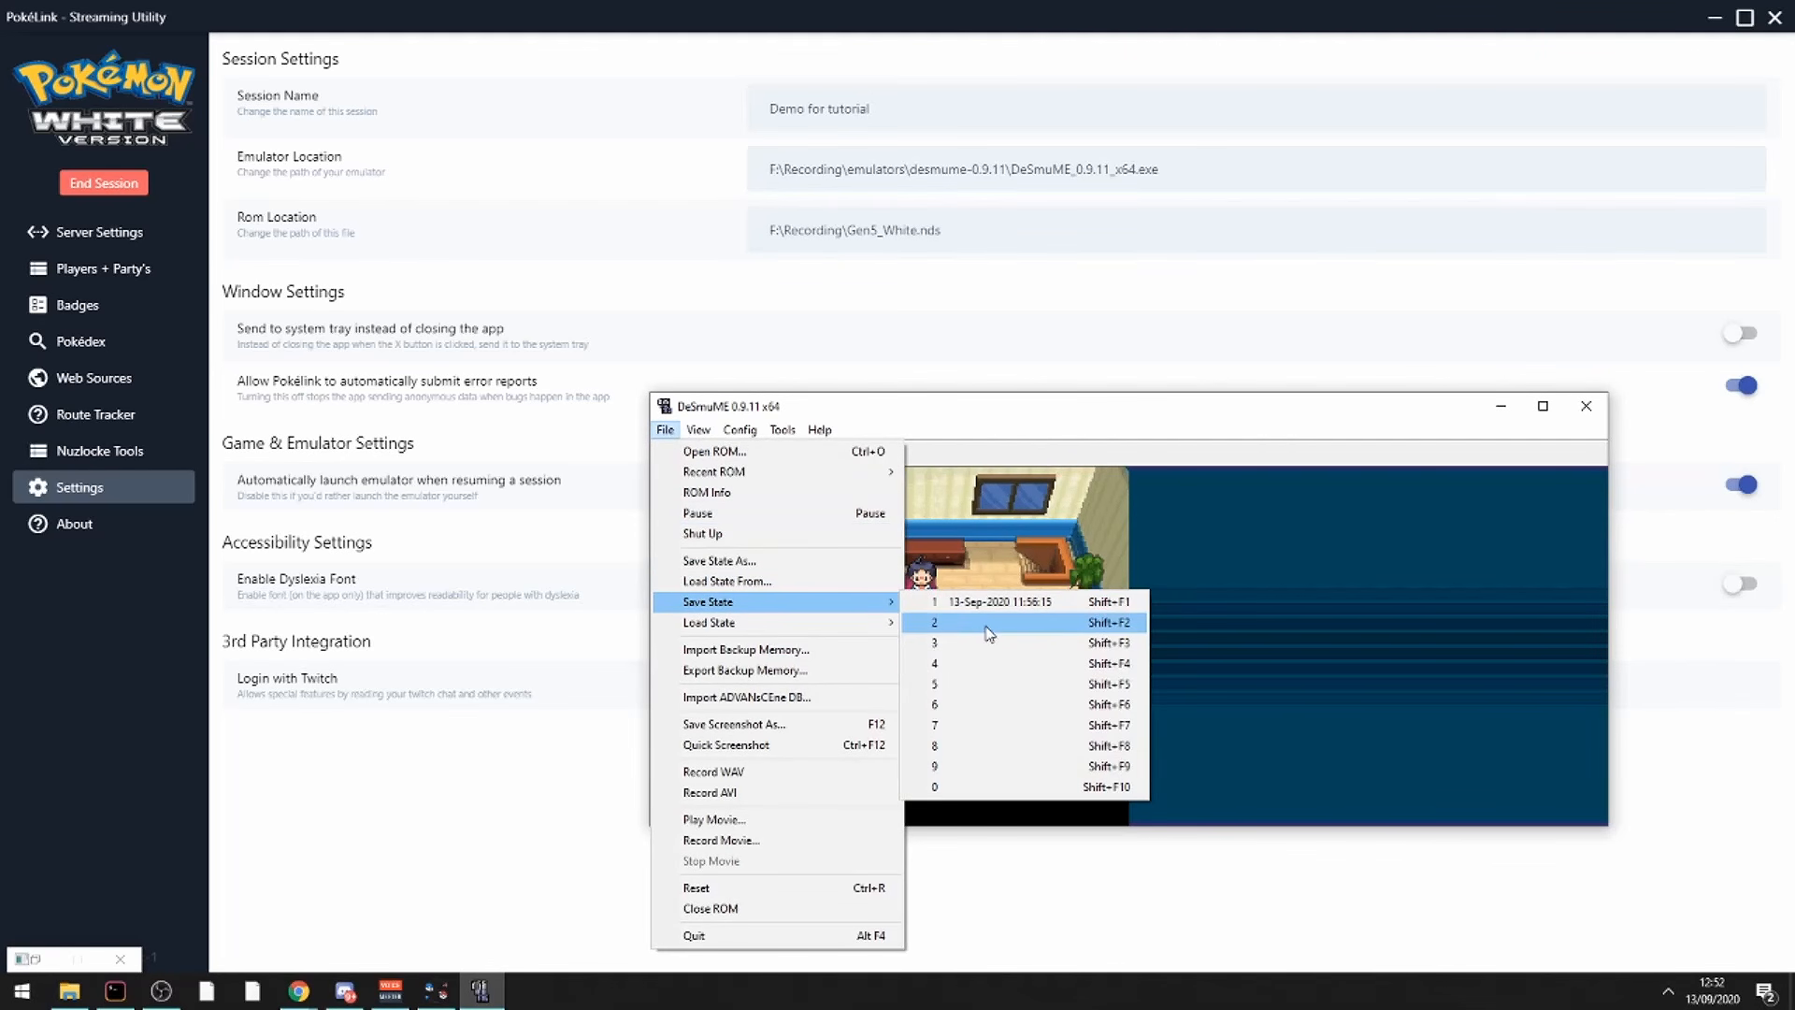
pyautogui.click(987, 625)
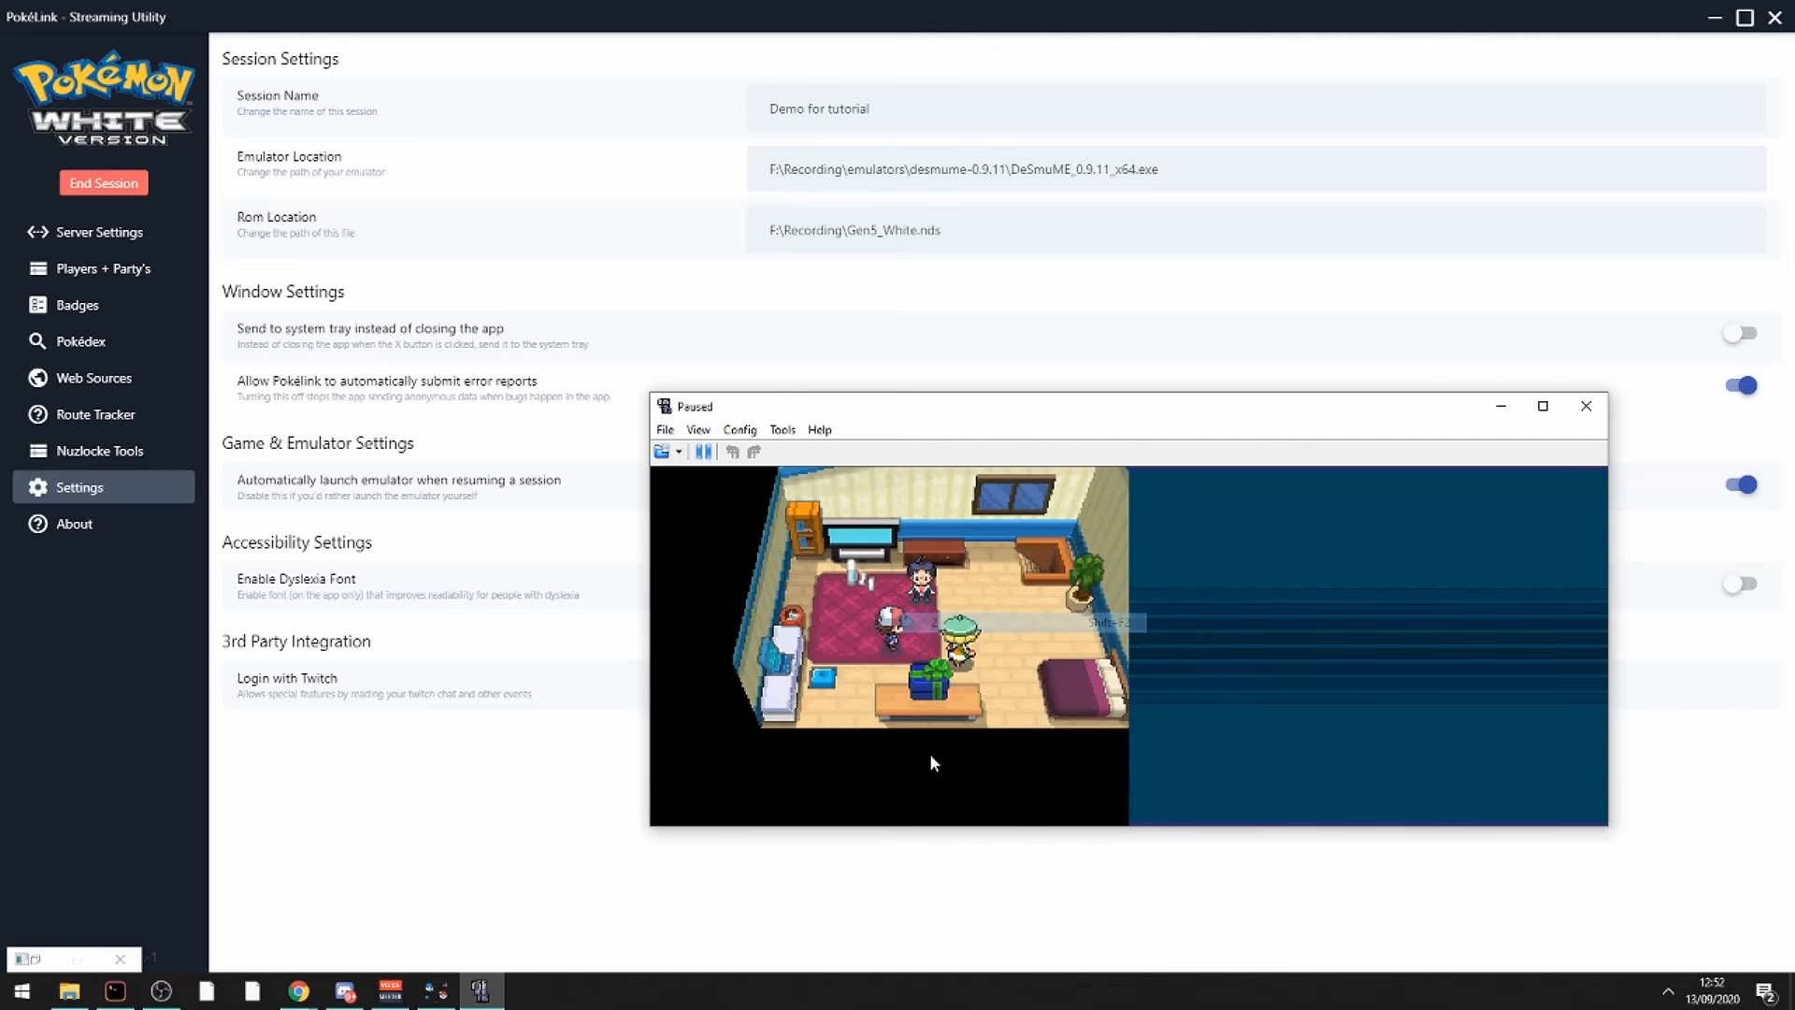
pyautogui.click(1585, 406)
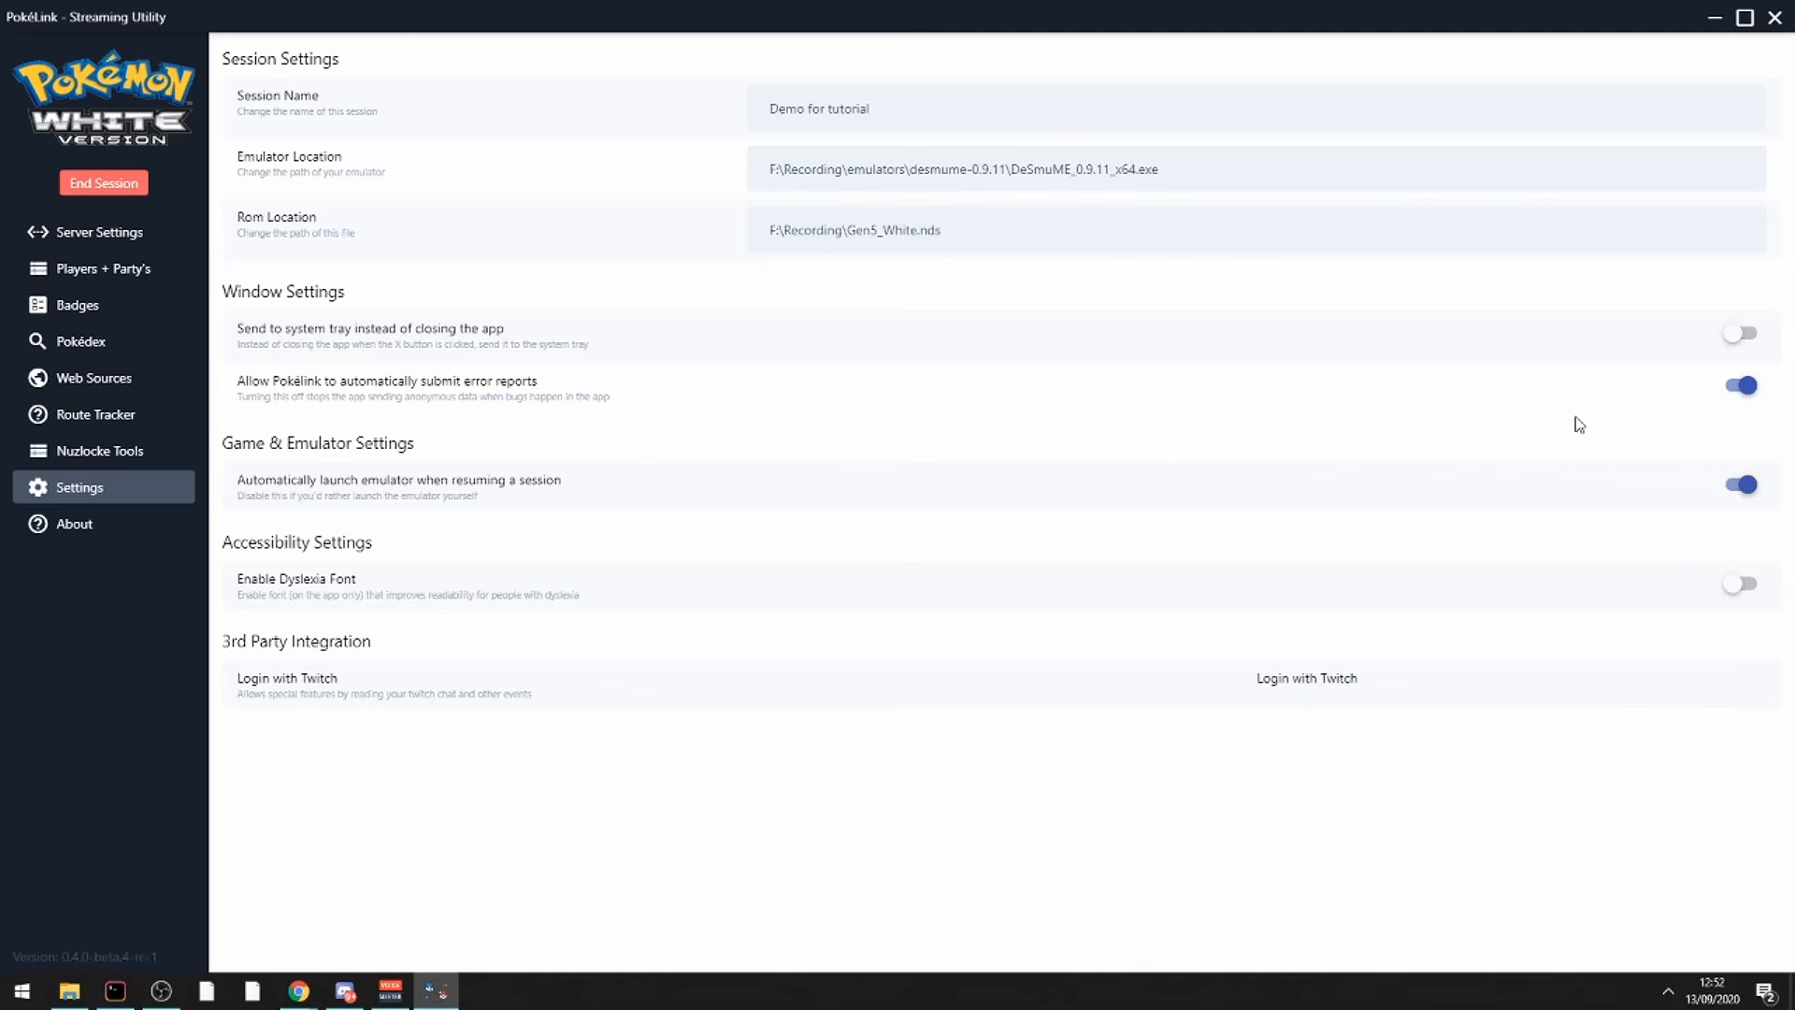
# End the current session, reduce the PokéLink window from full screen and minimise the file explorer window behind it.
pyautogui.click(125, 190)
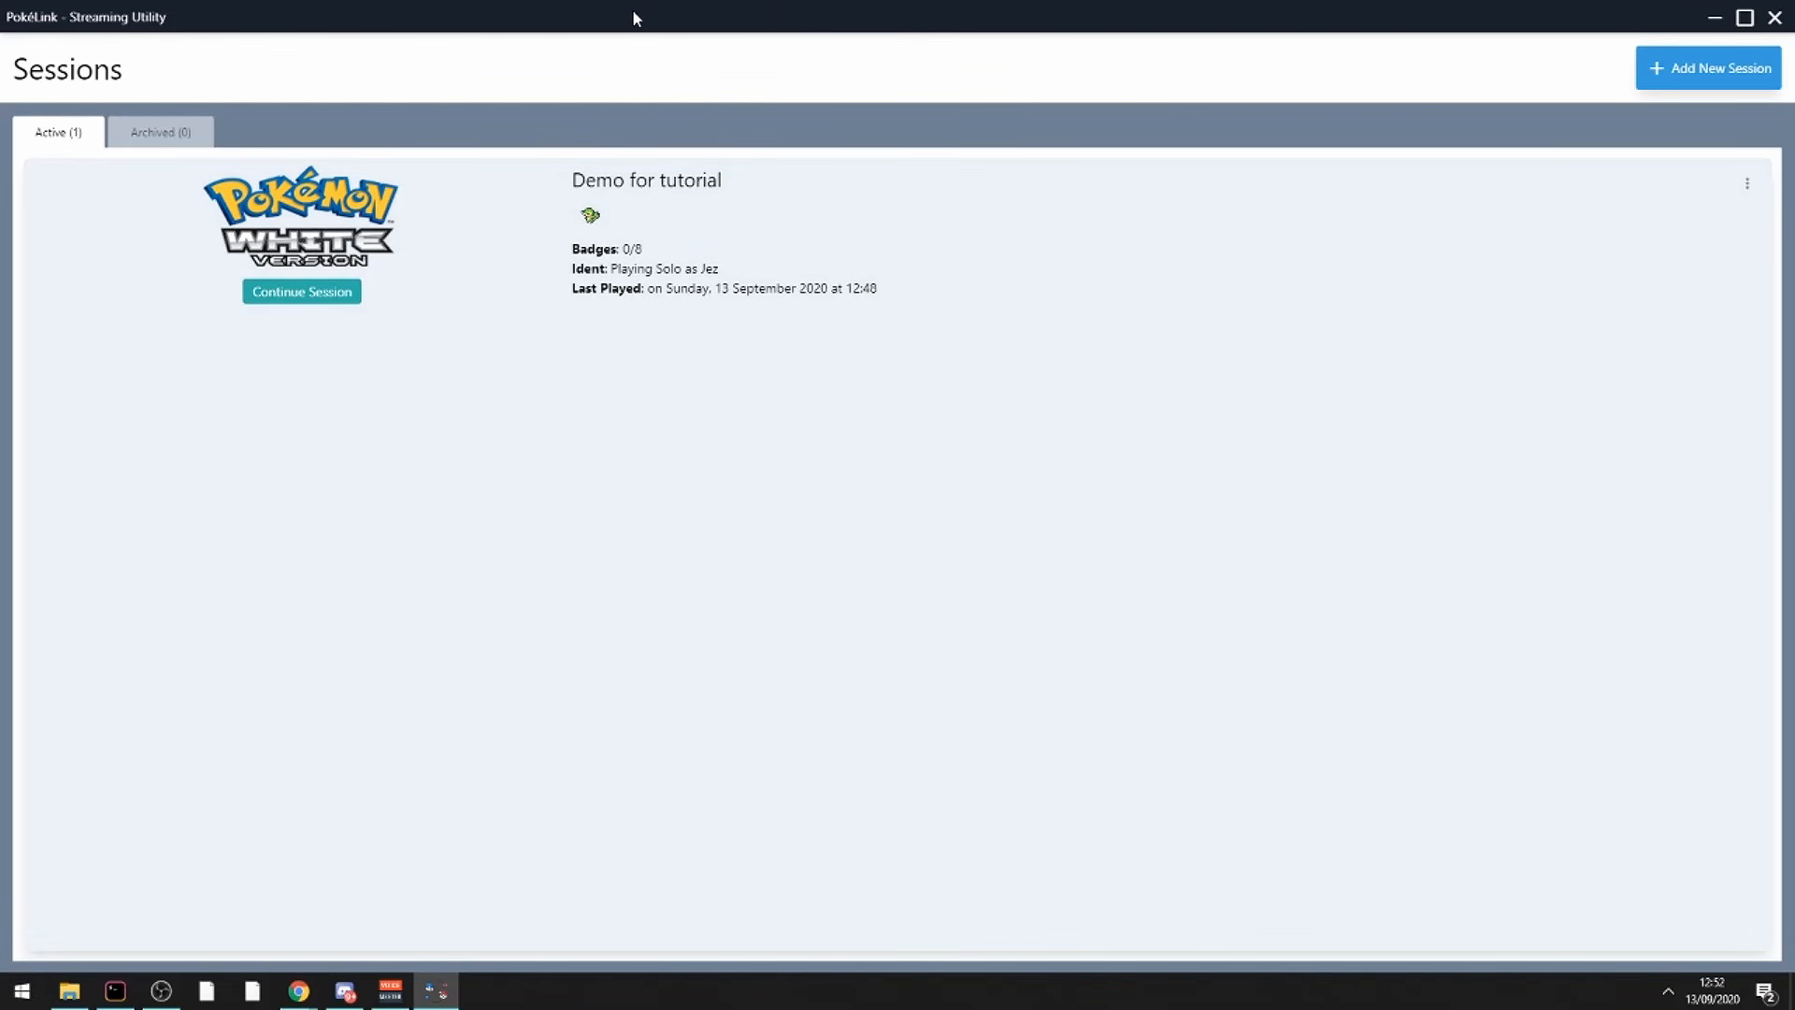
pyautogui.doubleClick(634, 19)
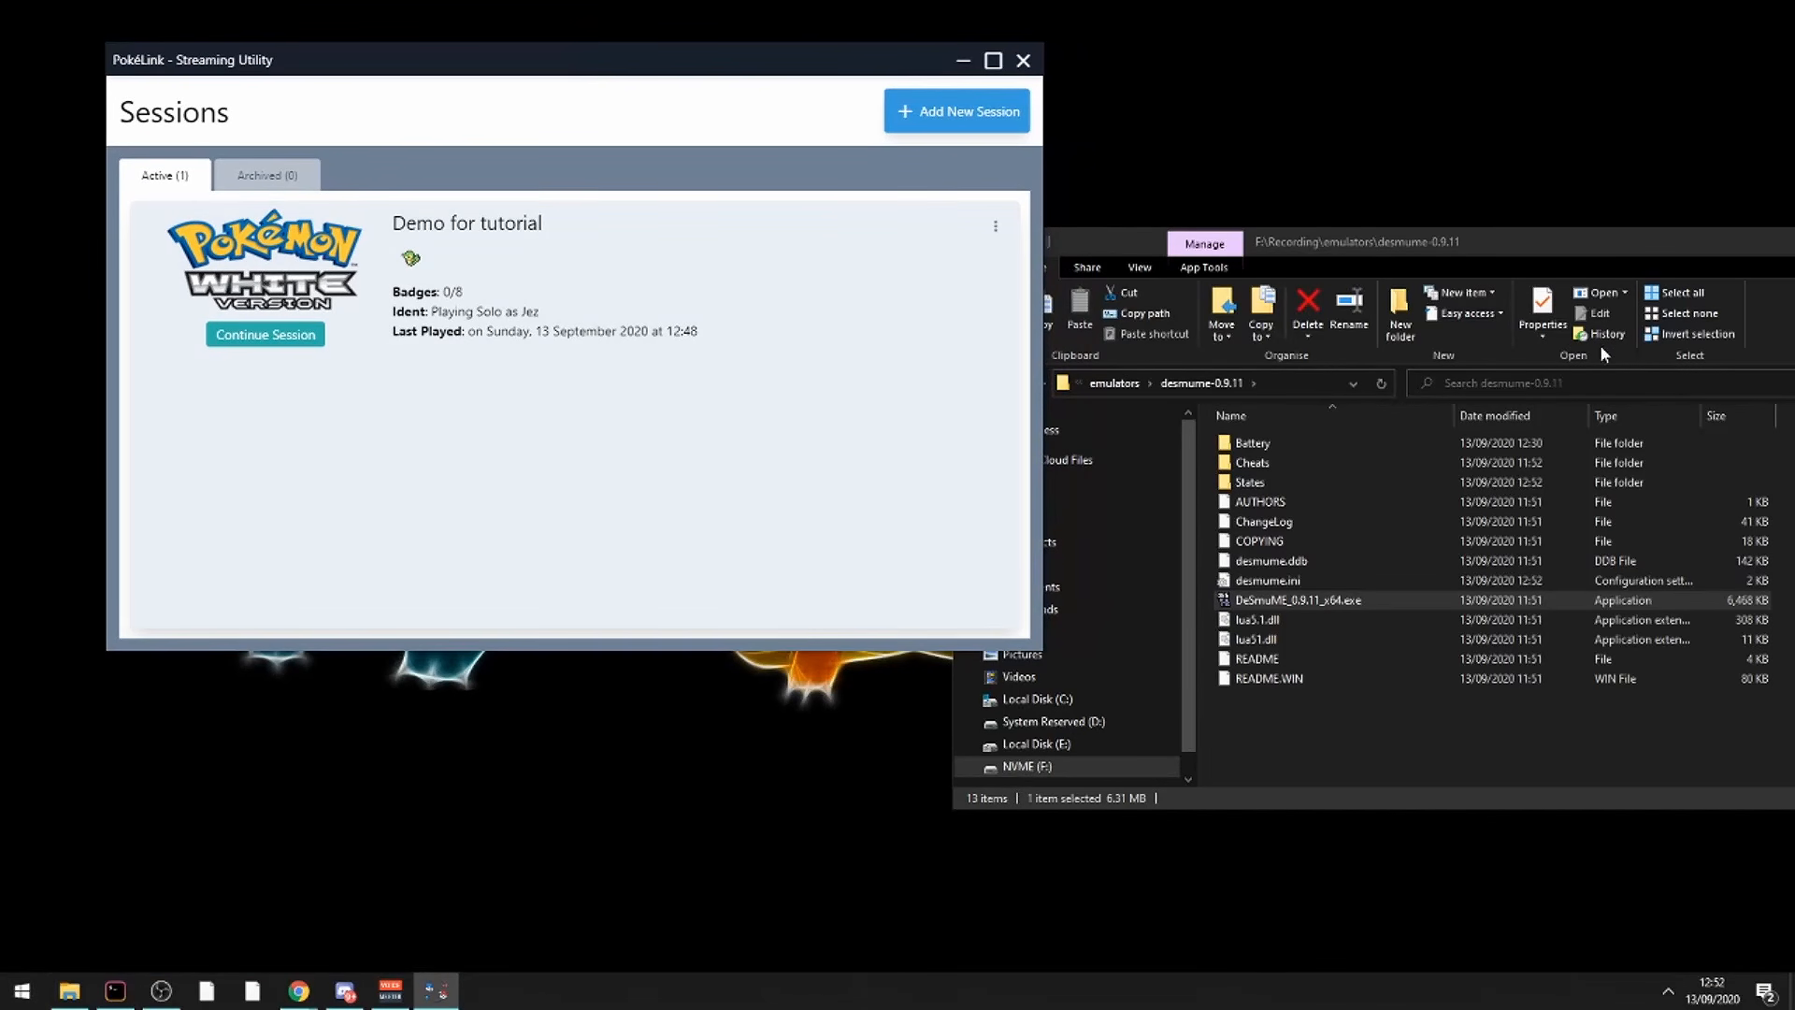
pyautogui.moveTo(1634, 254); pyautogui.dragTo(1320, 343)
pyautogui.click(1662, 331)
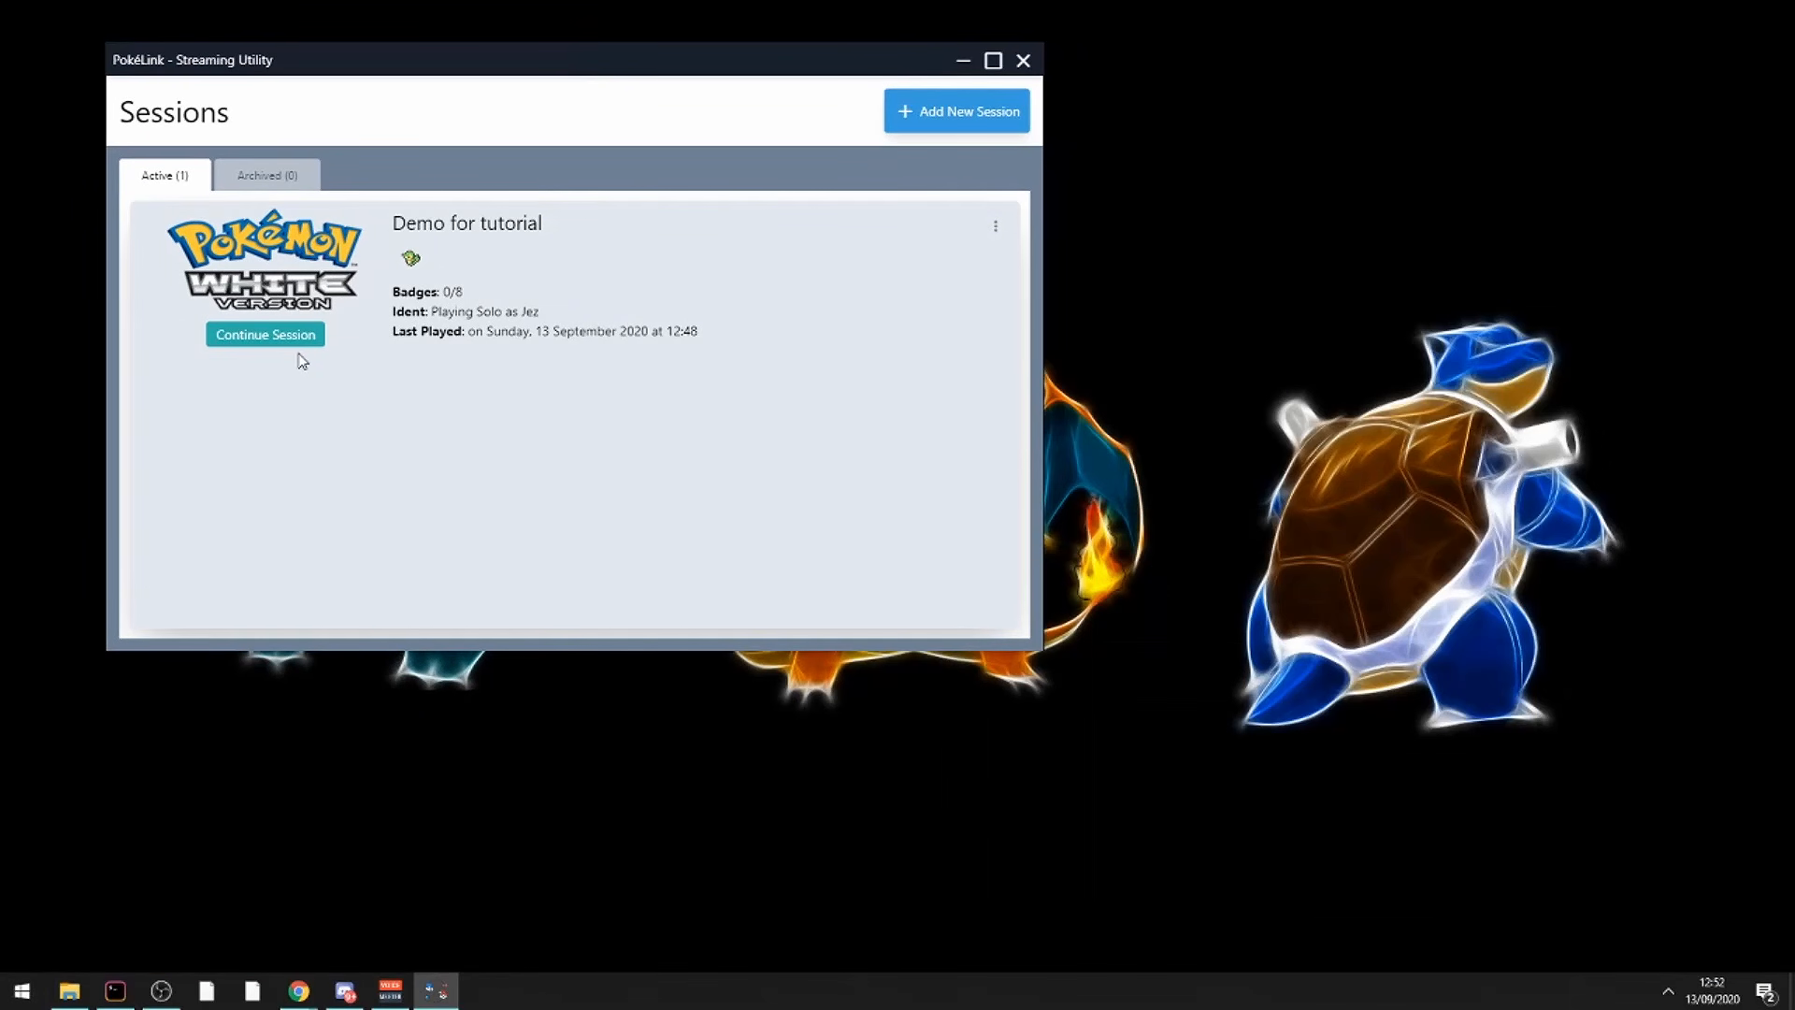
# Continue the "Demo for tutorial" session and open a new Lua script window in DeSmuME.
pyautogui.click(289, 339)
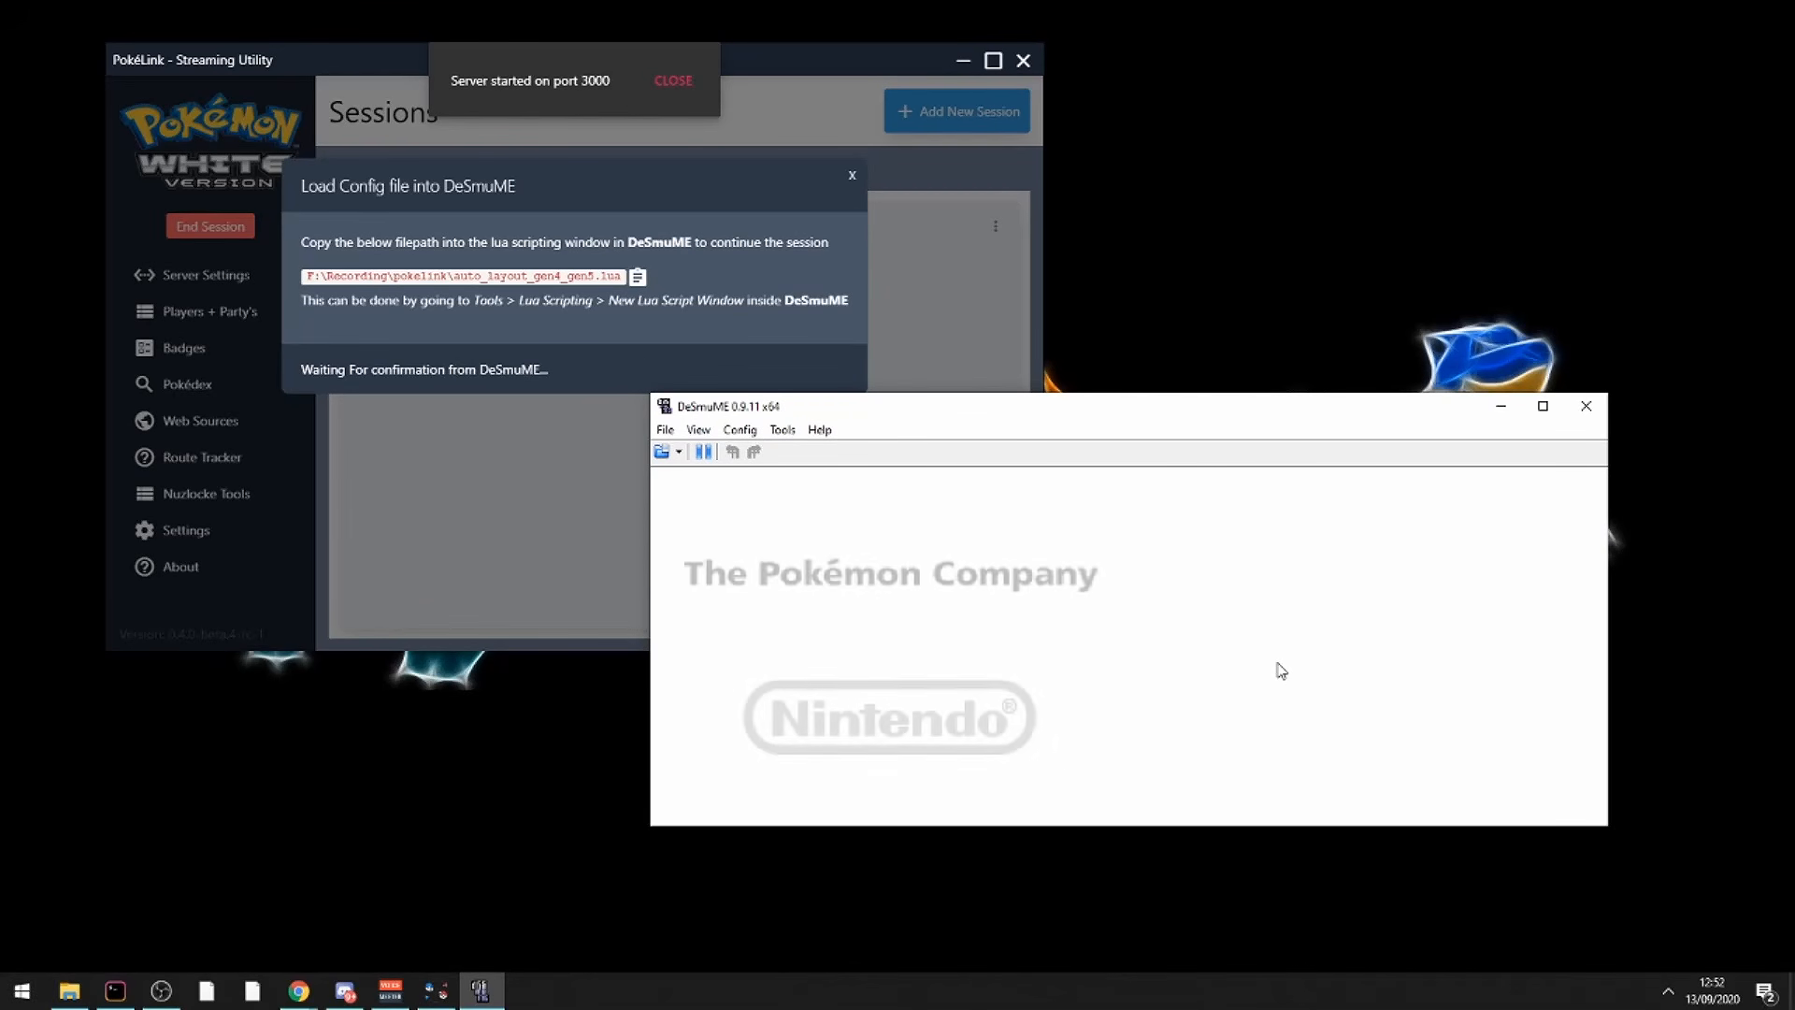
pyautogui.click(782, 429)
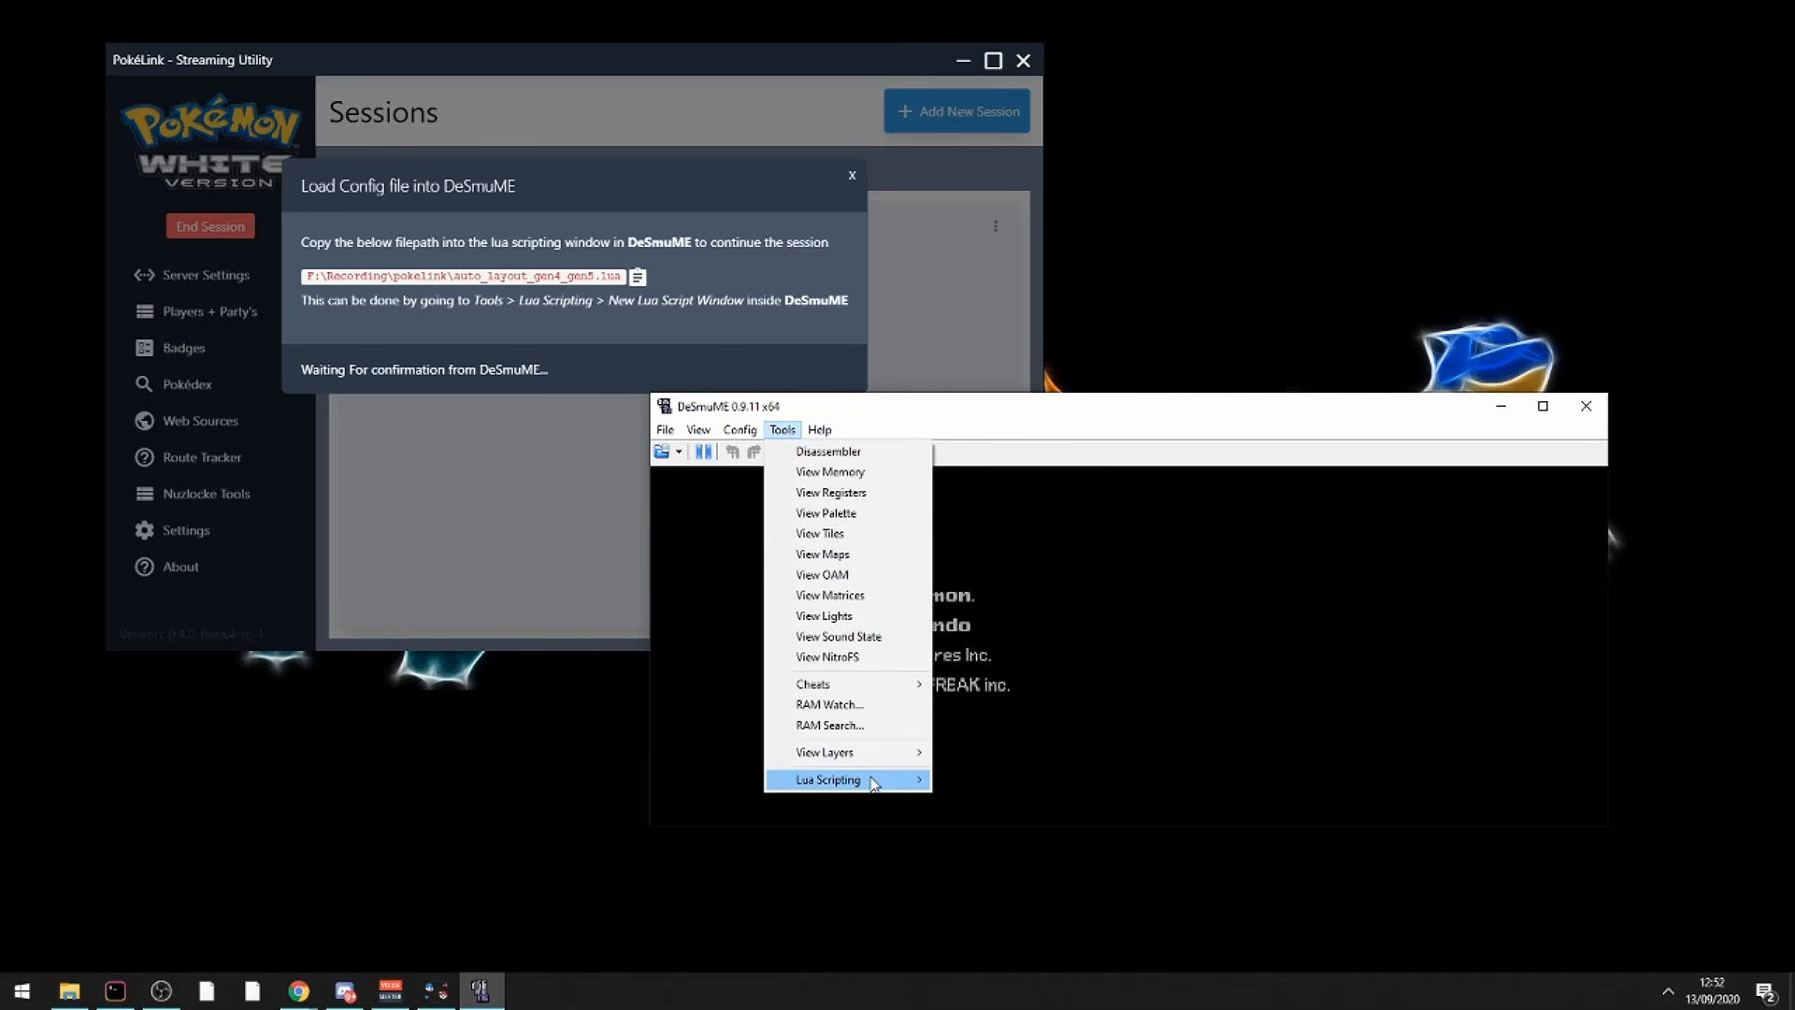
pyautogui.moveTo(874, 780)
pyautogui.click(1052, 784)
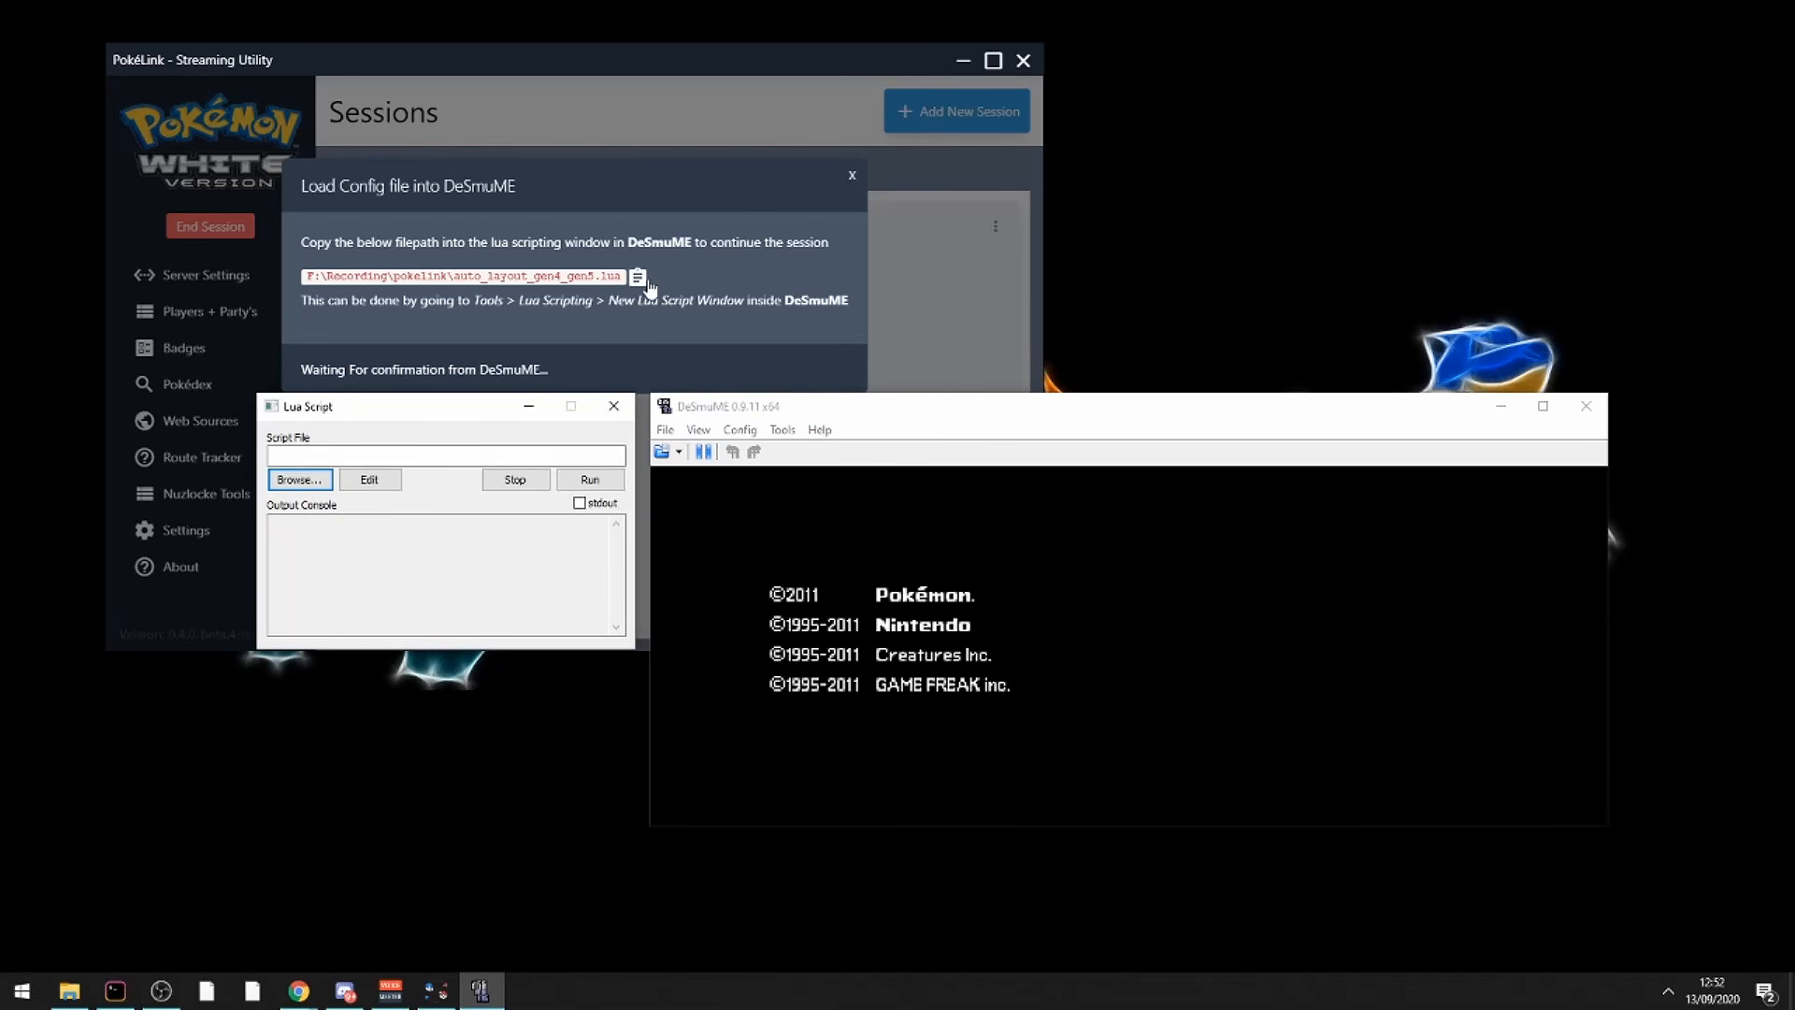
# Copy the auto_layout_gen4_gen5.lua file path from PokéLink and load it as the script file in DeSmuME's Lua Script window.
pyautogui.click(638, 277)
pyautogui.moveTo(854, 63); pyautogui.dragTo(1155, 82)
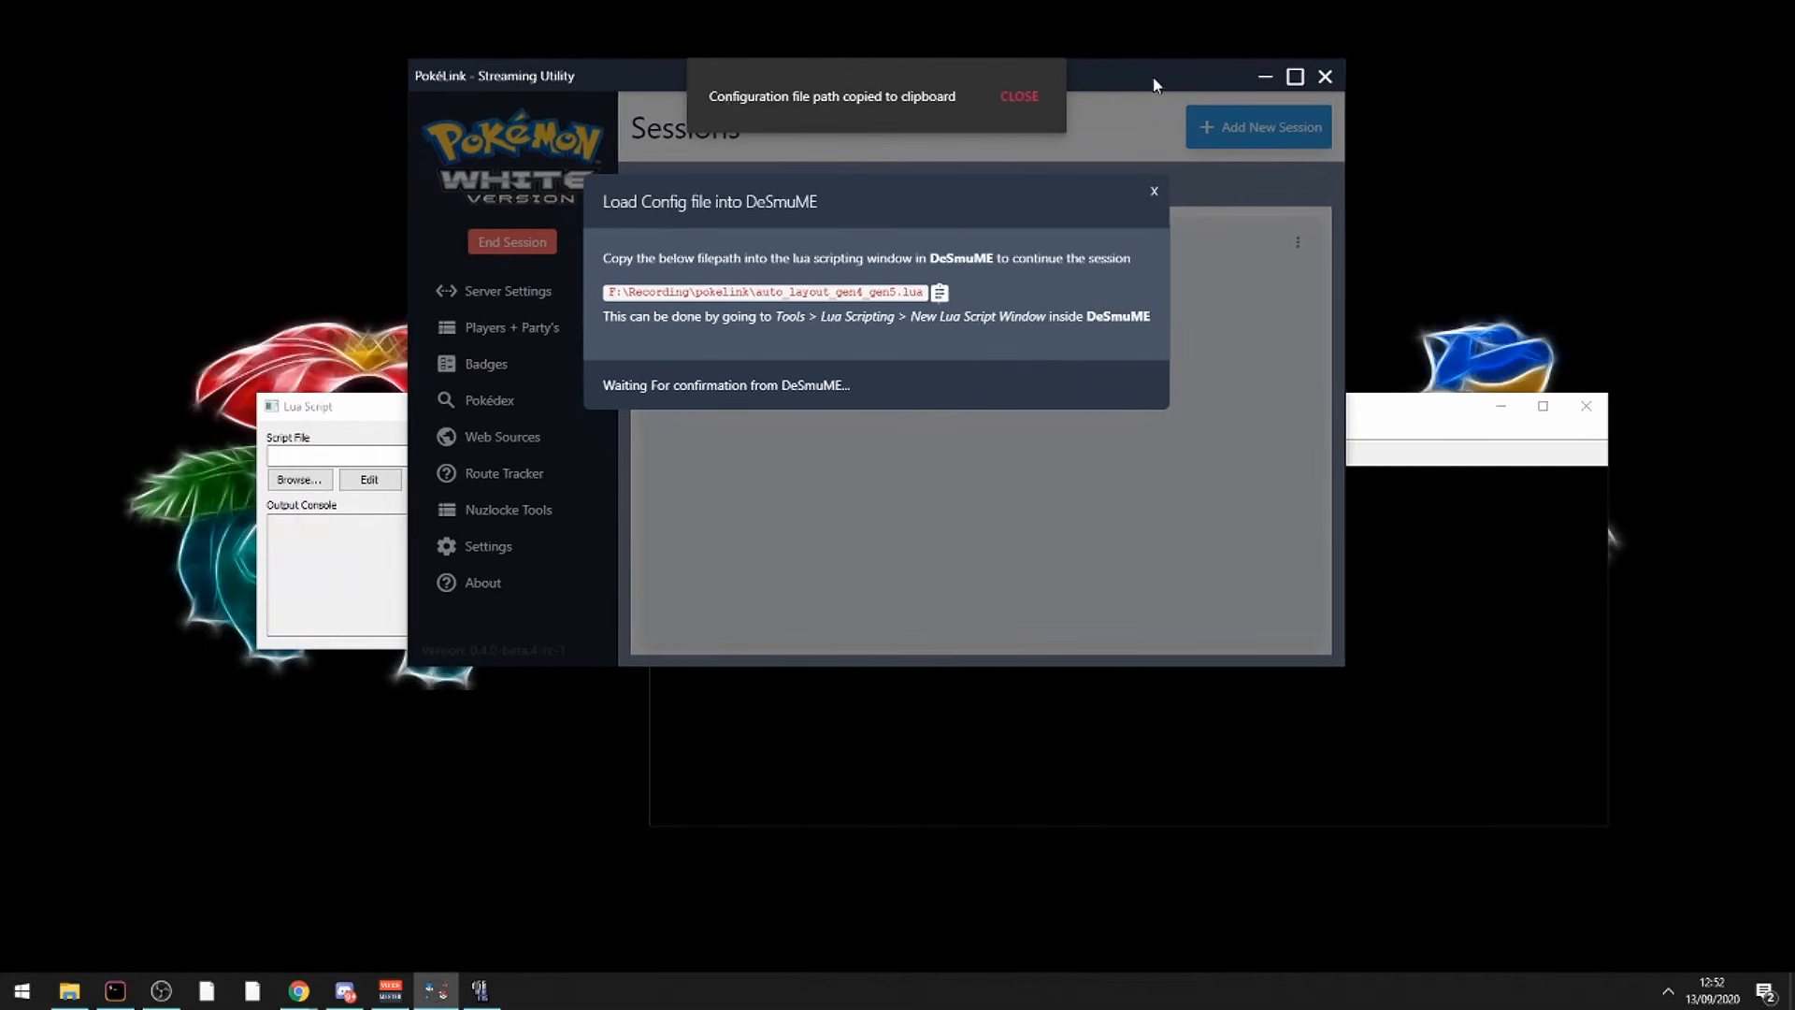
pyautogui.click(337, 454)
pyautogui.hotkey('ctrl', 'v')
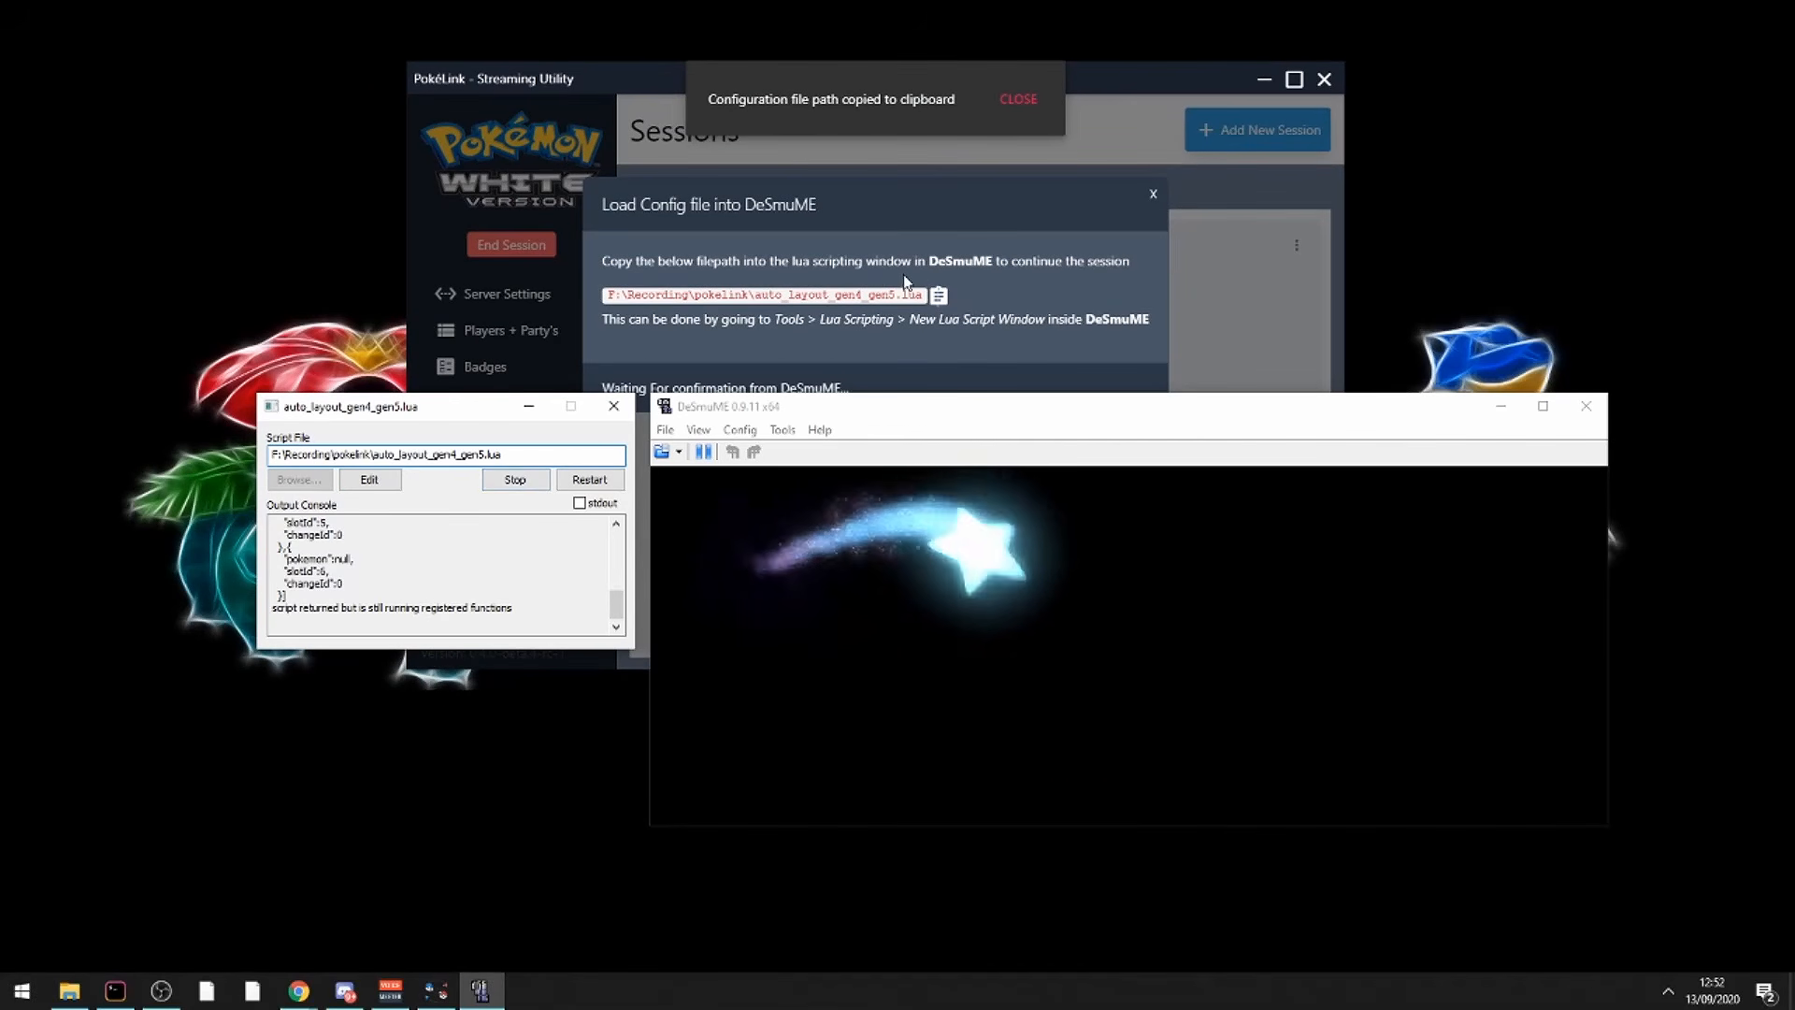
# Stop and rerun the Lua script, and load the DeSmuME game state from slot 2.
pyautogui.click(515, 478)
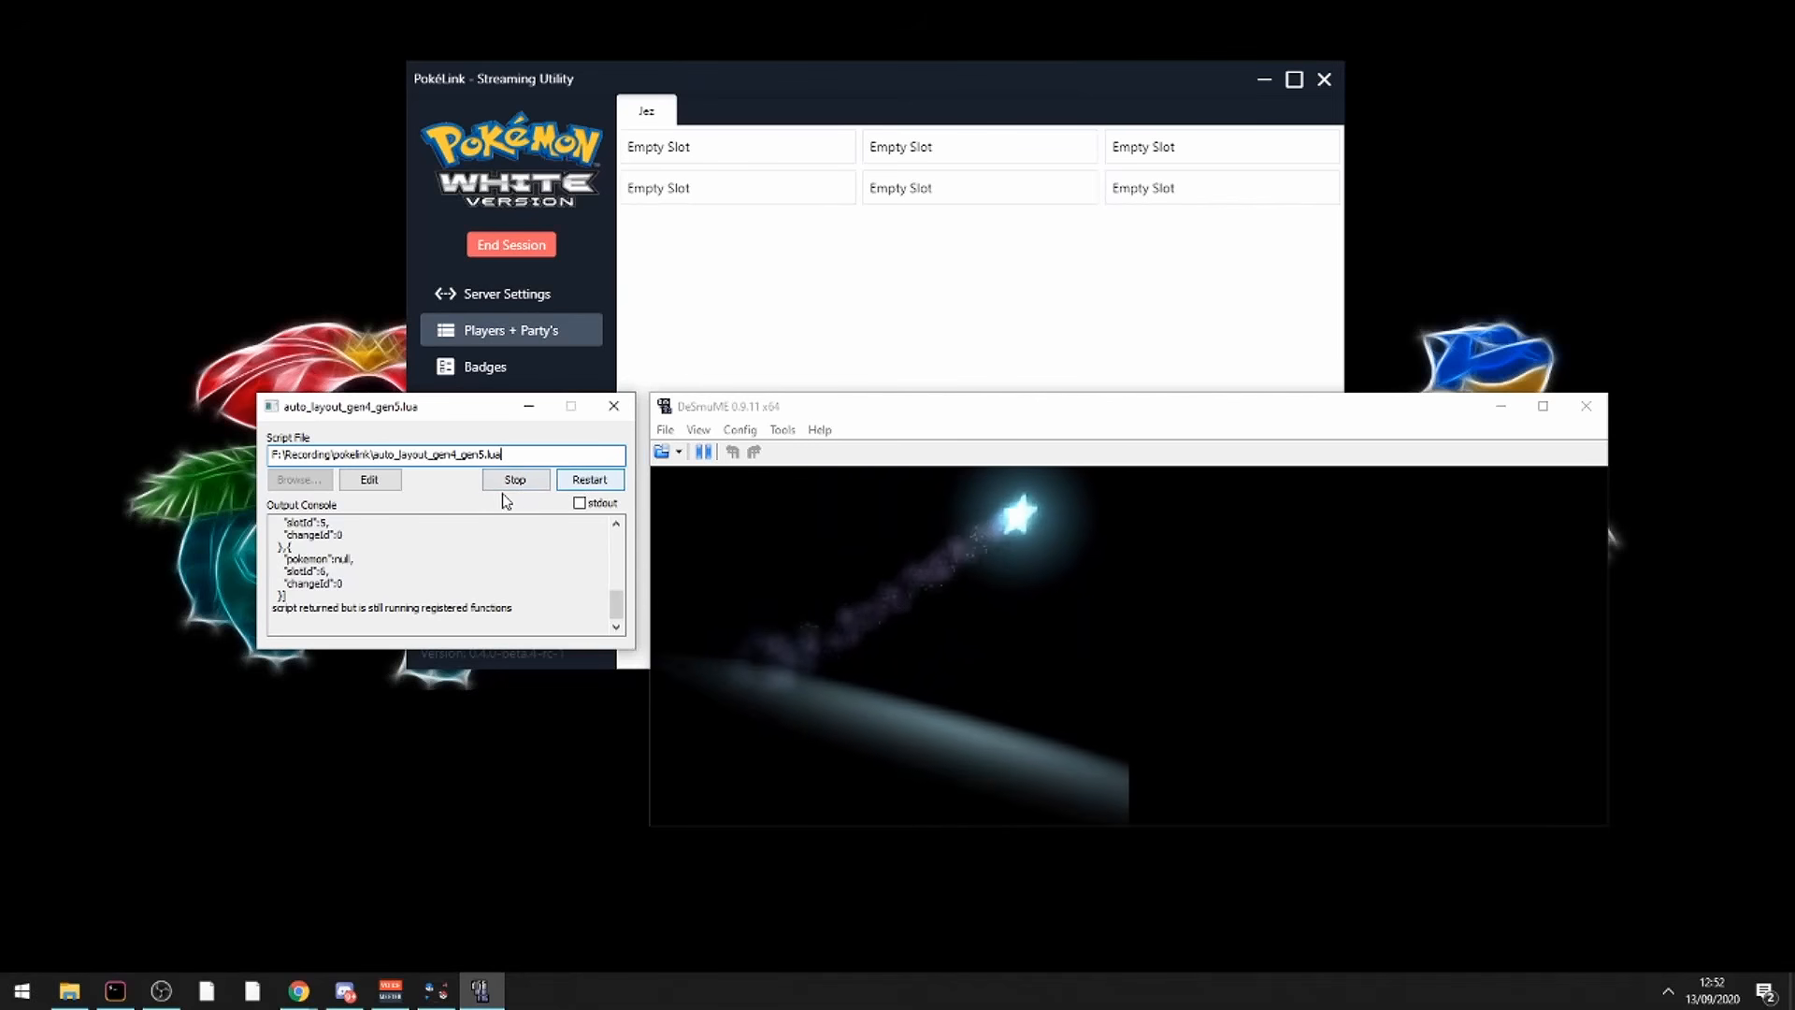
pyautogui.click(738, 486)
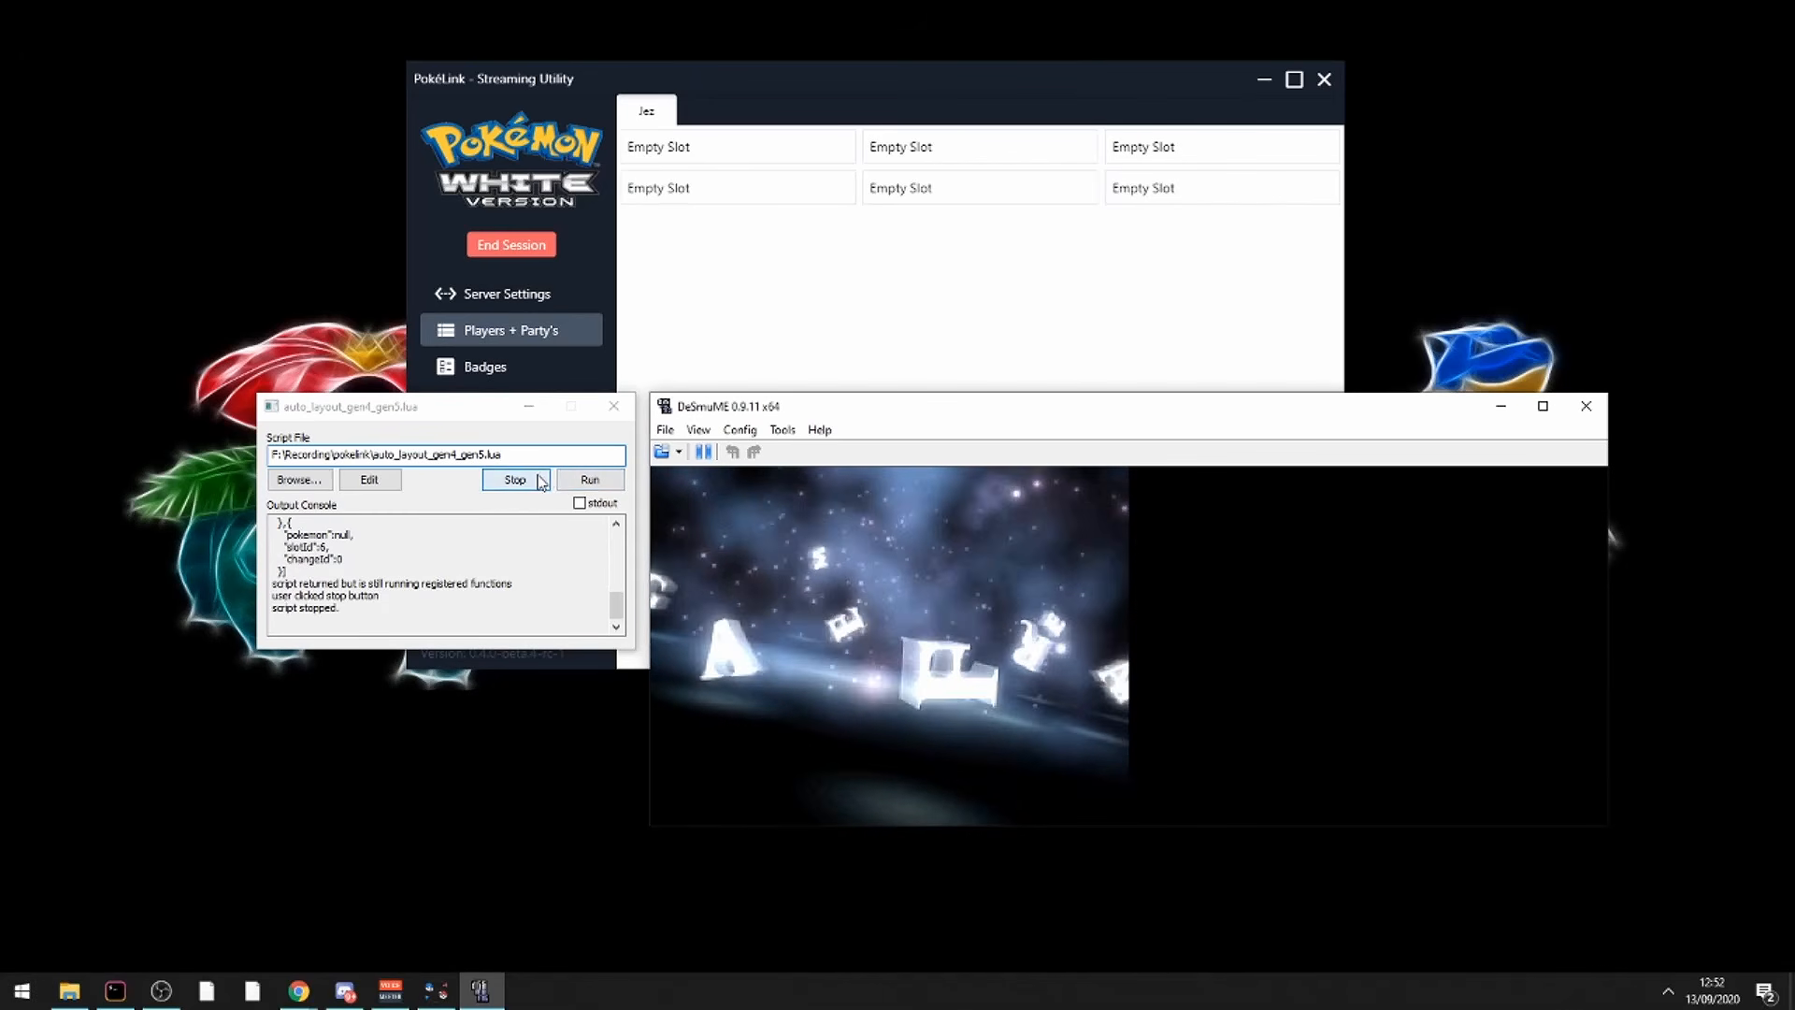
pyautogui.click(664, 429)
pyautogui.moveTo(890, 634)
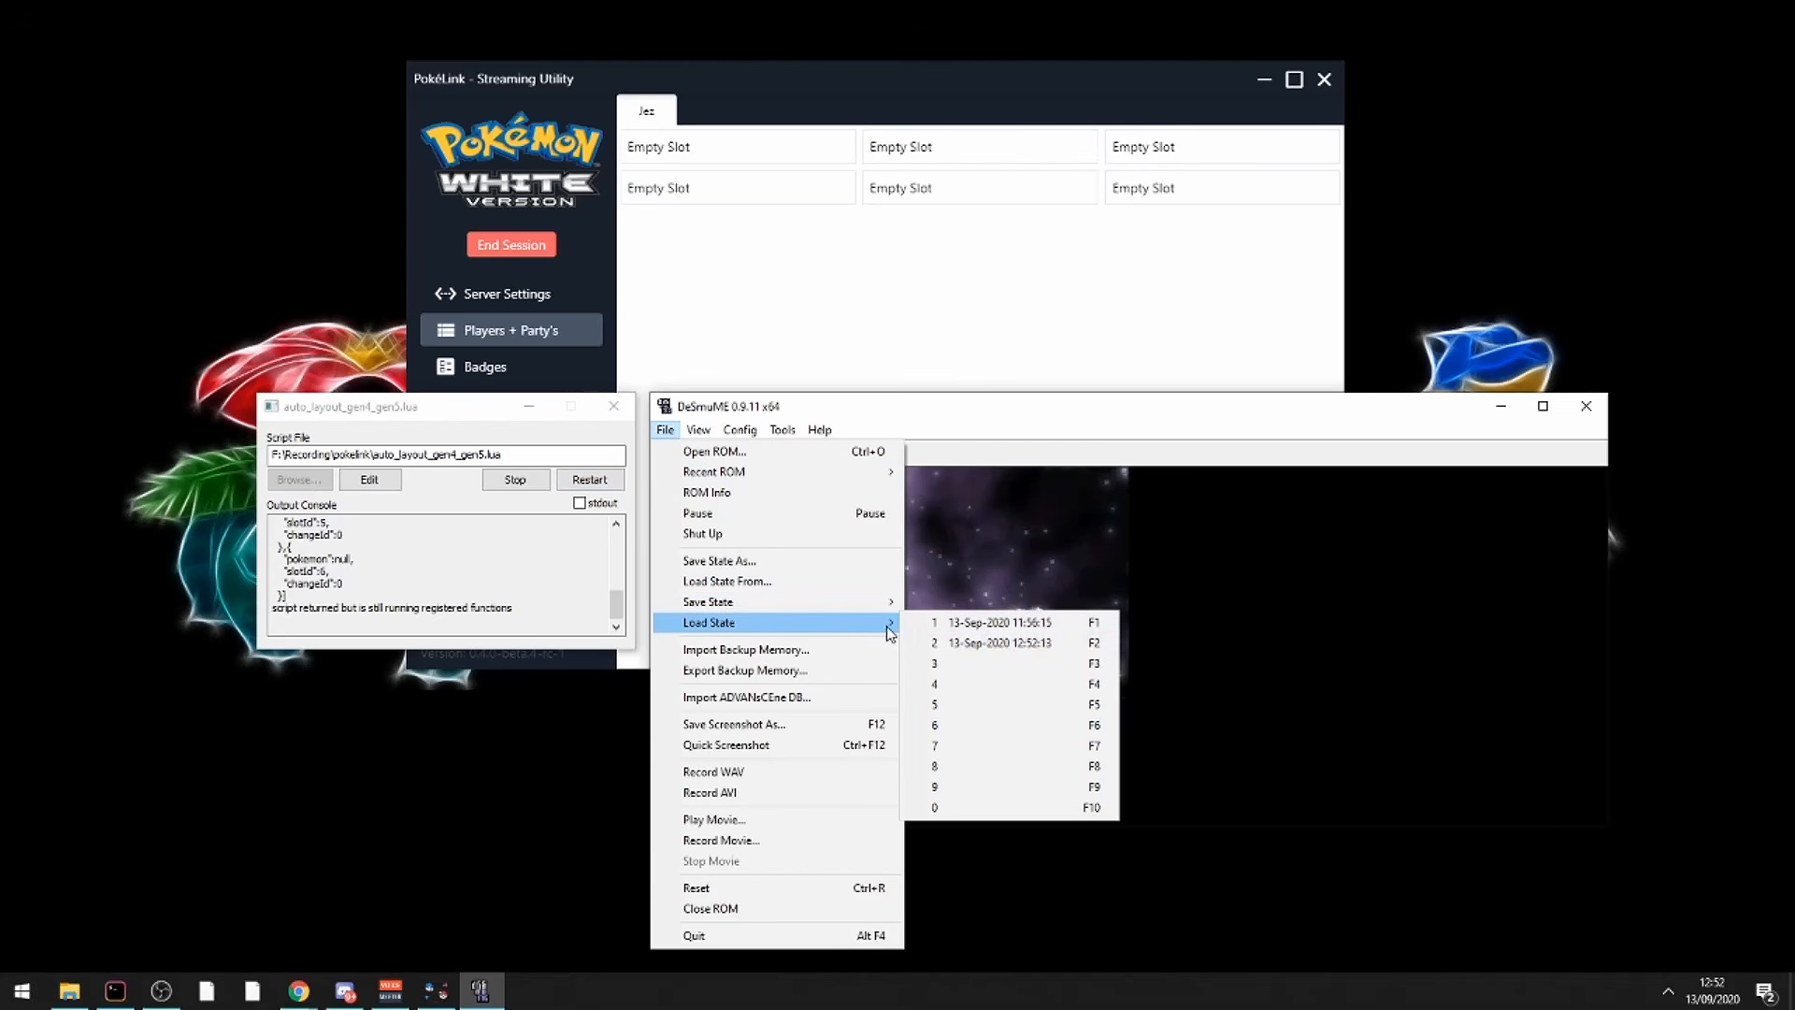
pyautogui.click(944, 643)
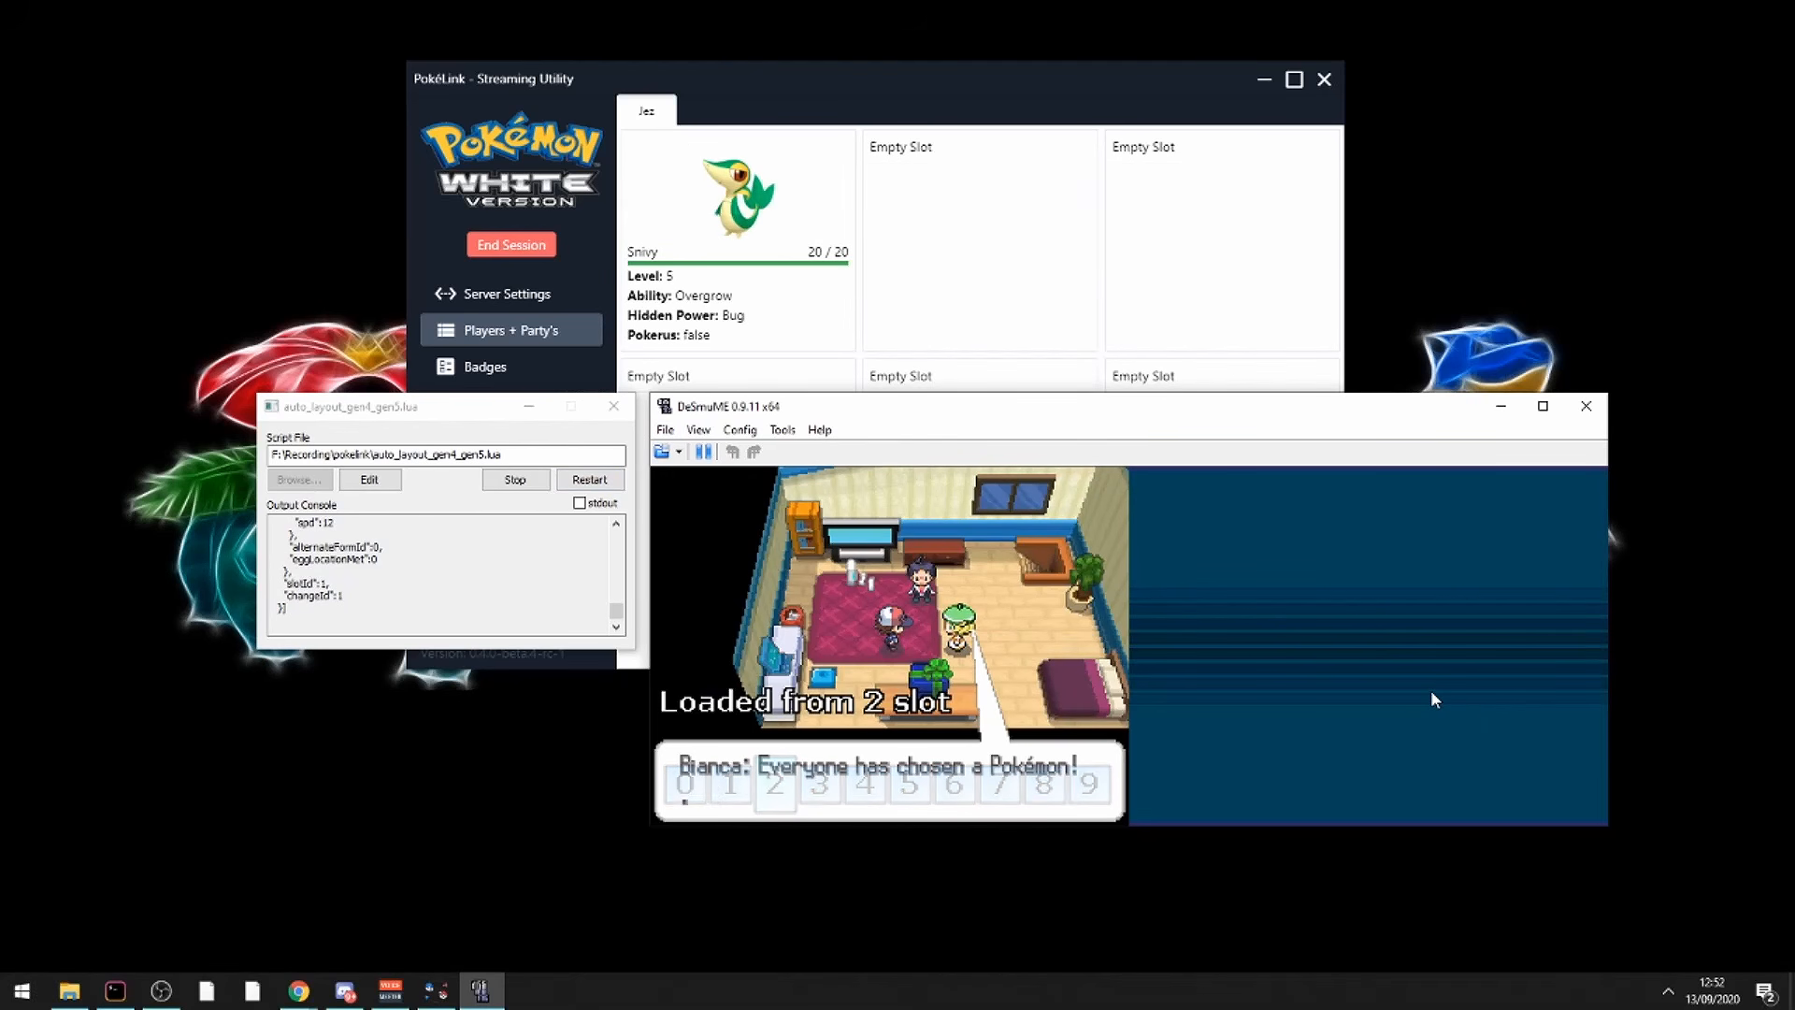